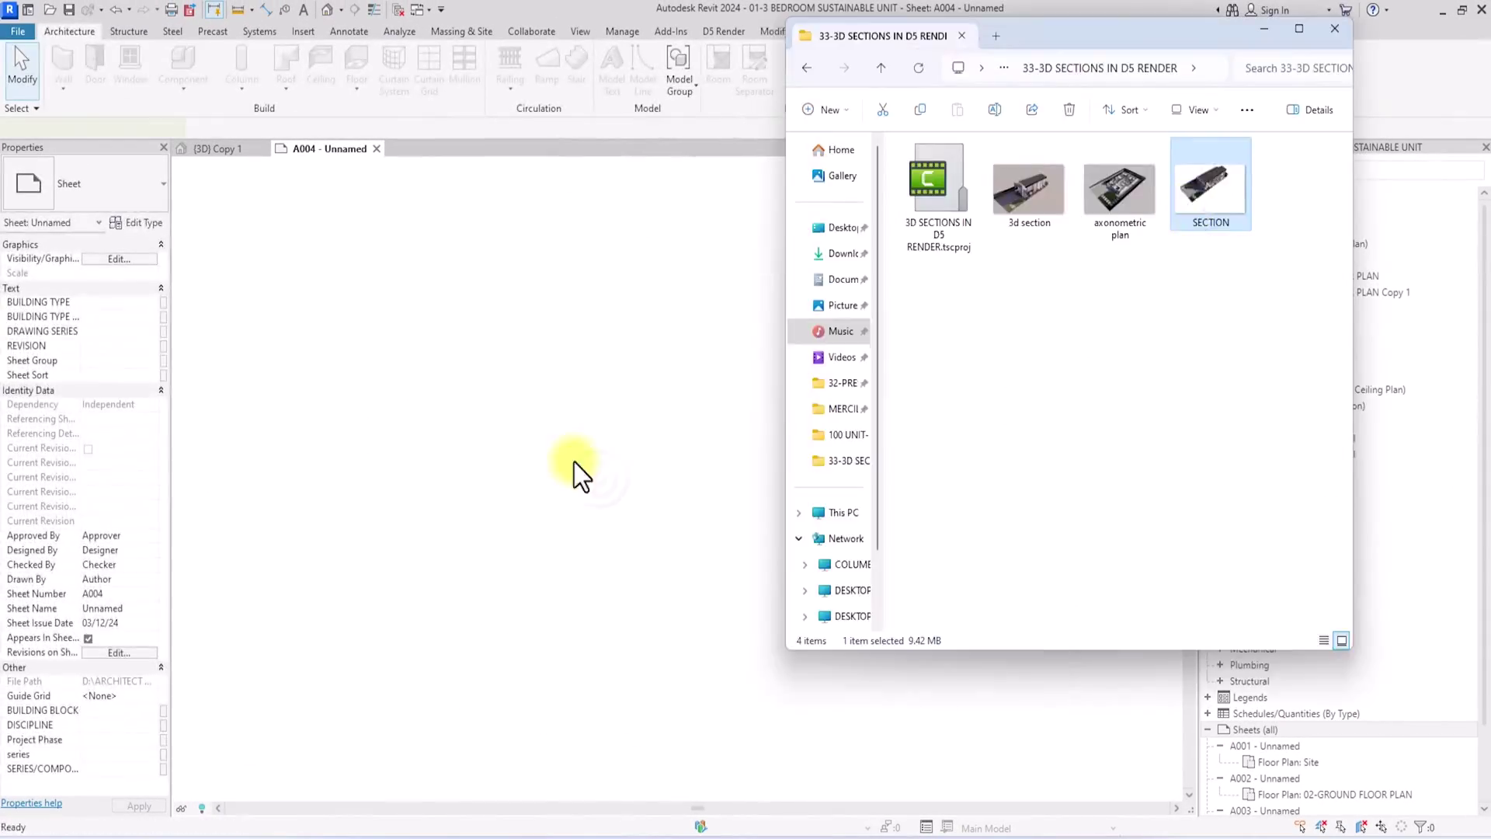
# - Place the sectioned bungalow render image onto Revit sheet A004
pyautogui.moveTo(574, 463); pyautogui.dragTo(677, 392)
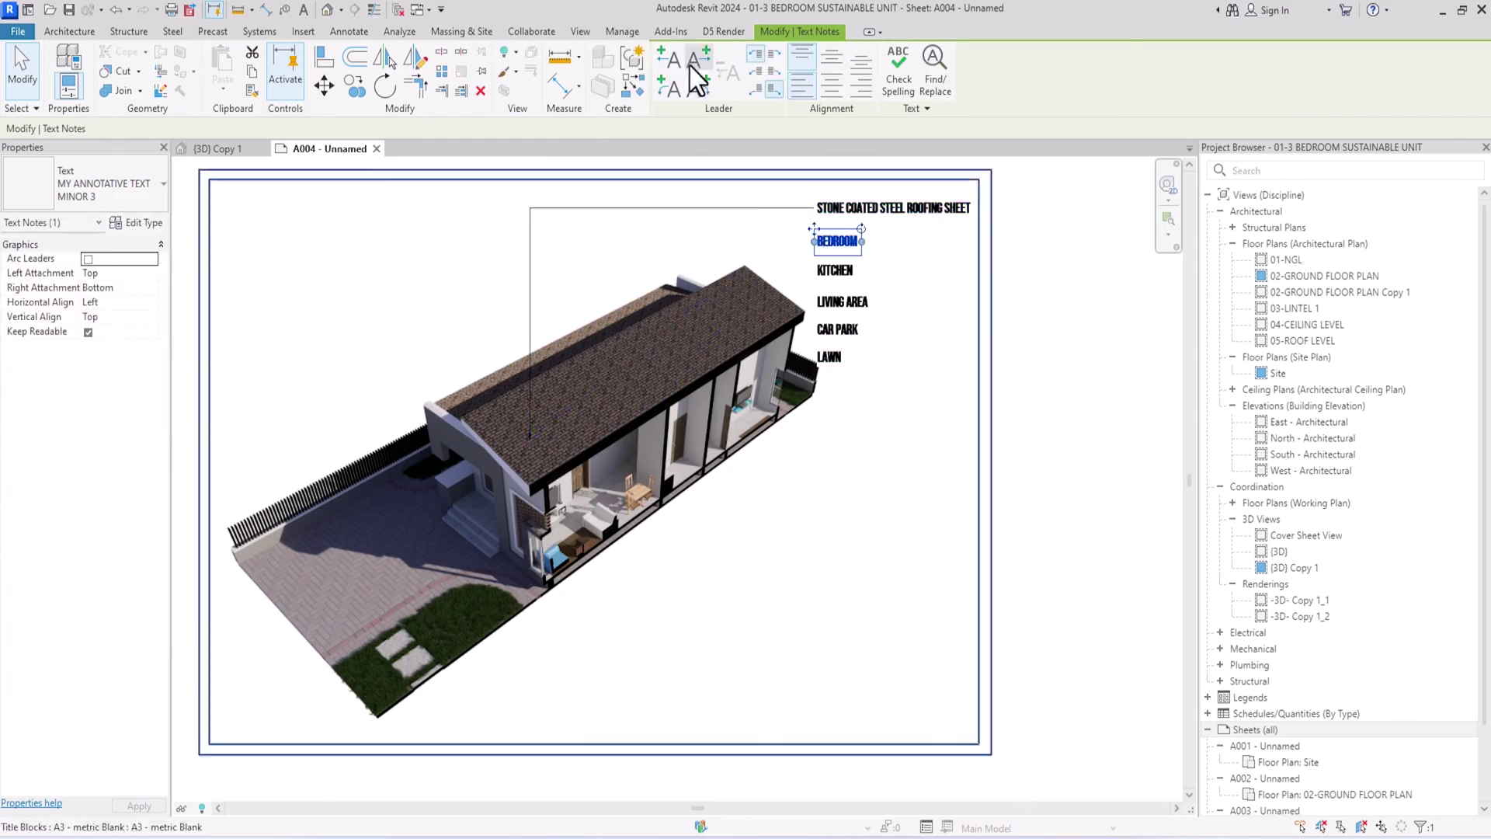
pyautogui.scroll(3, 821, 317)
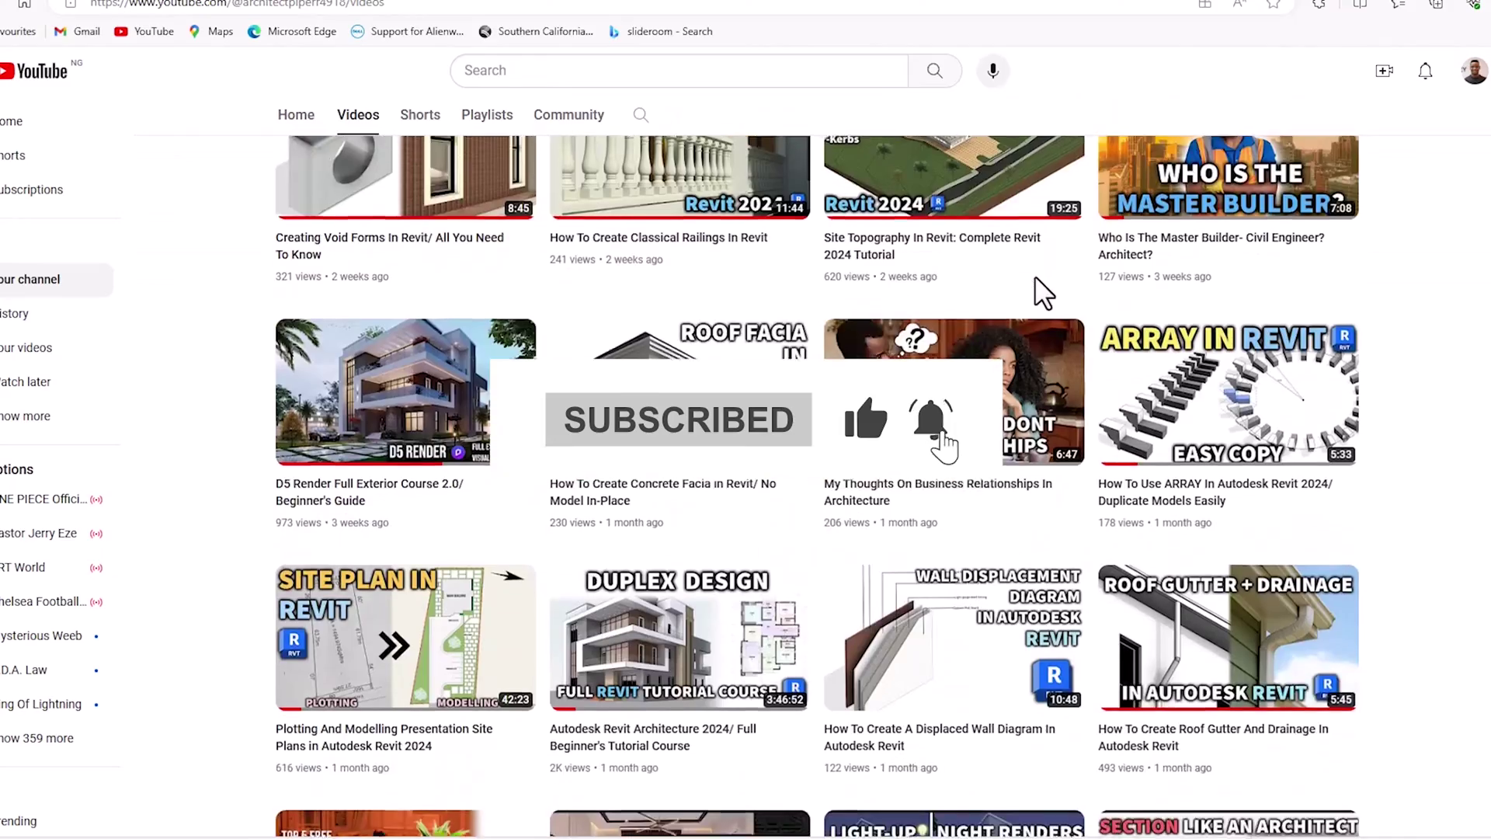
pyautogui.scroll(-10, 1034, 274)
pyautogui.scroll(-13, 1017, 363)
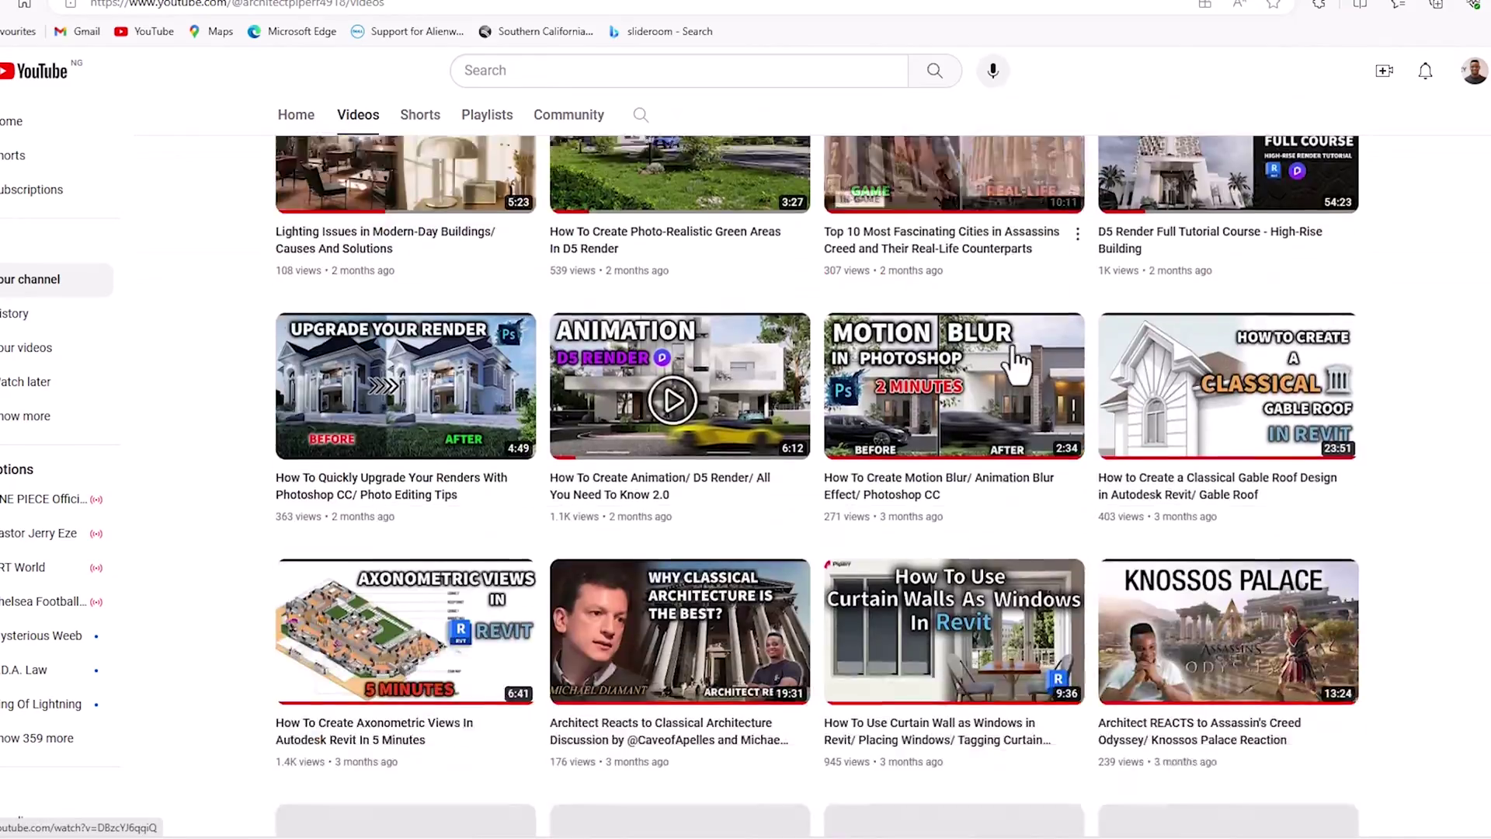
pyautogui.scroll(-15, 1017, 361)
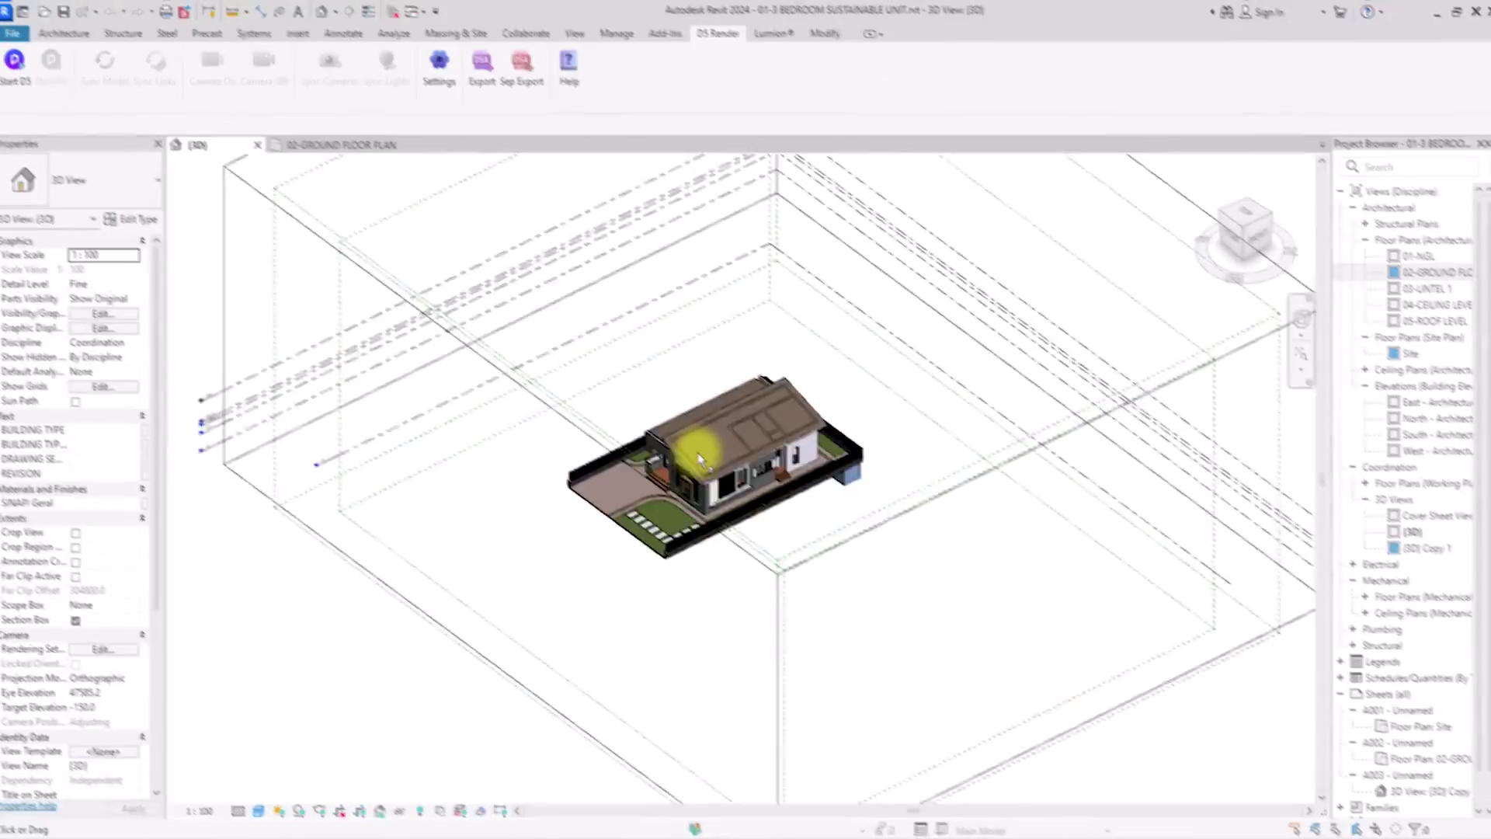
# - Zoom the bungalow {3D} view and bring up the D5 Sync Export dialog
pyautogui.scroll(5, 702, 450)
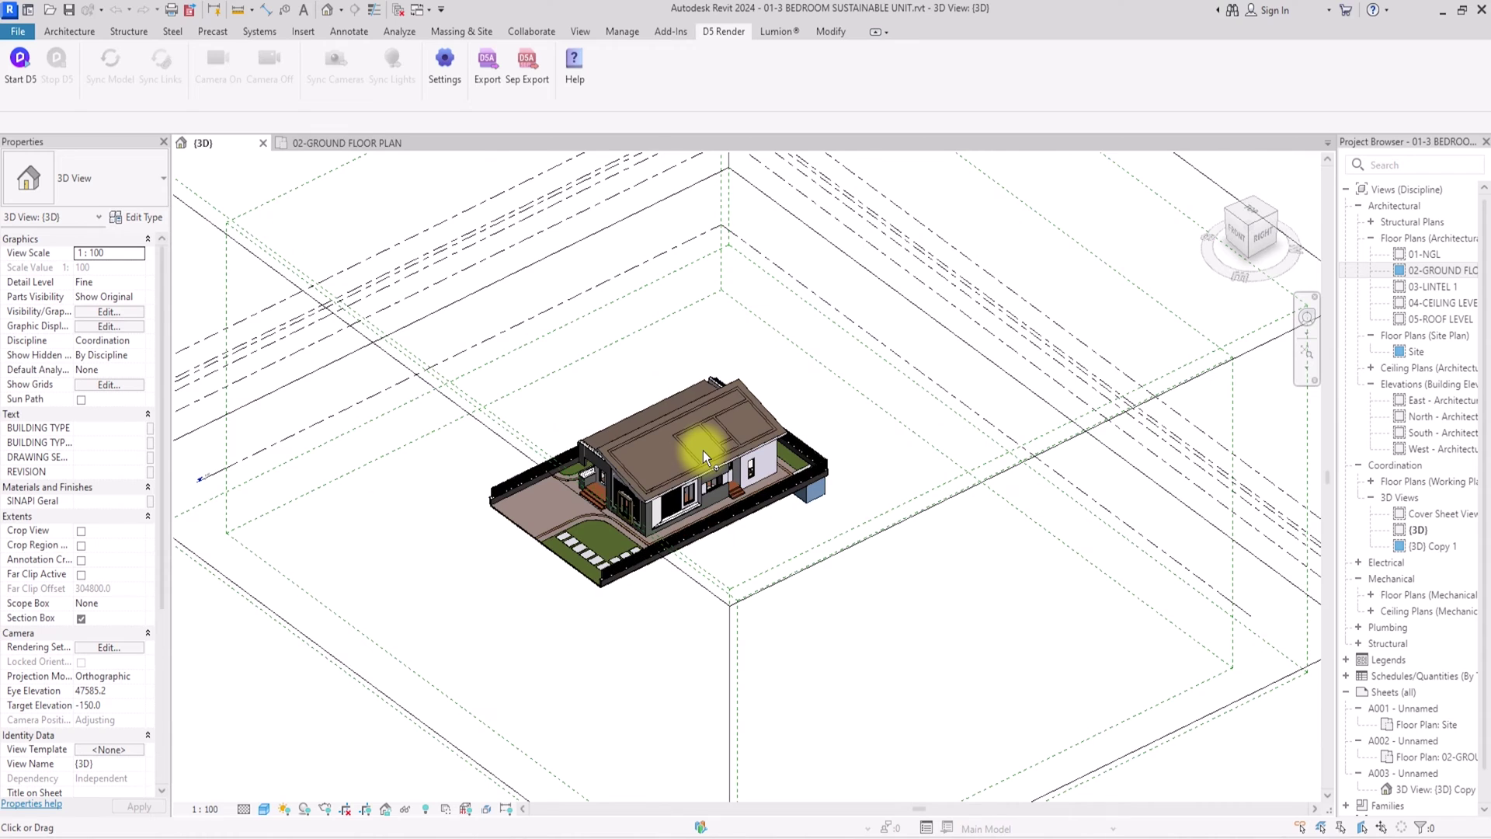
pyautogui.scroll(5, 701, 450)
pyautogui.scroll(-2, 702, 450)
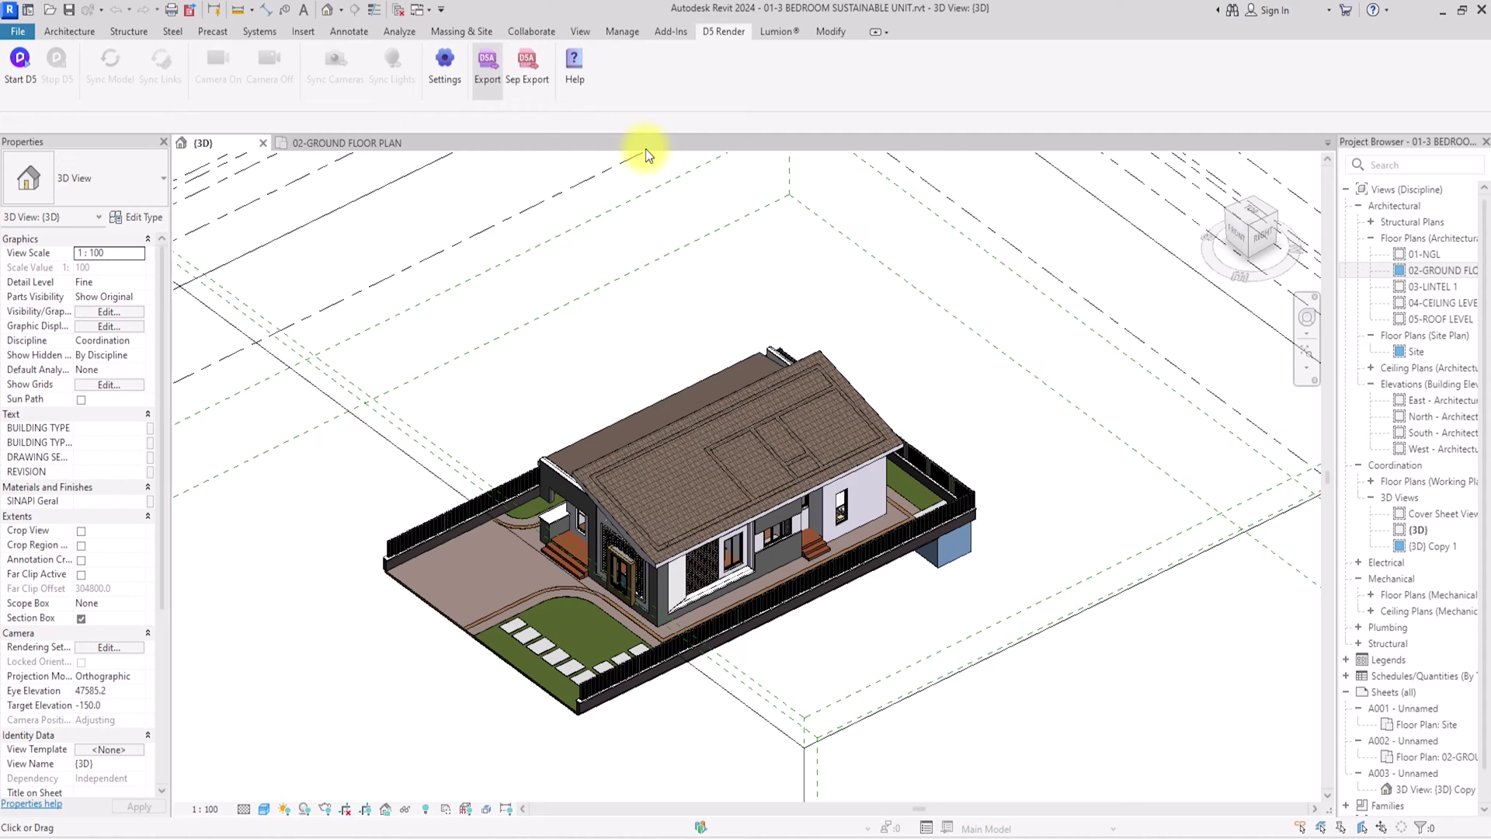
pyautogui.click(485, 69)
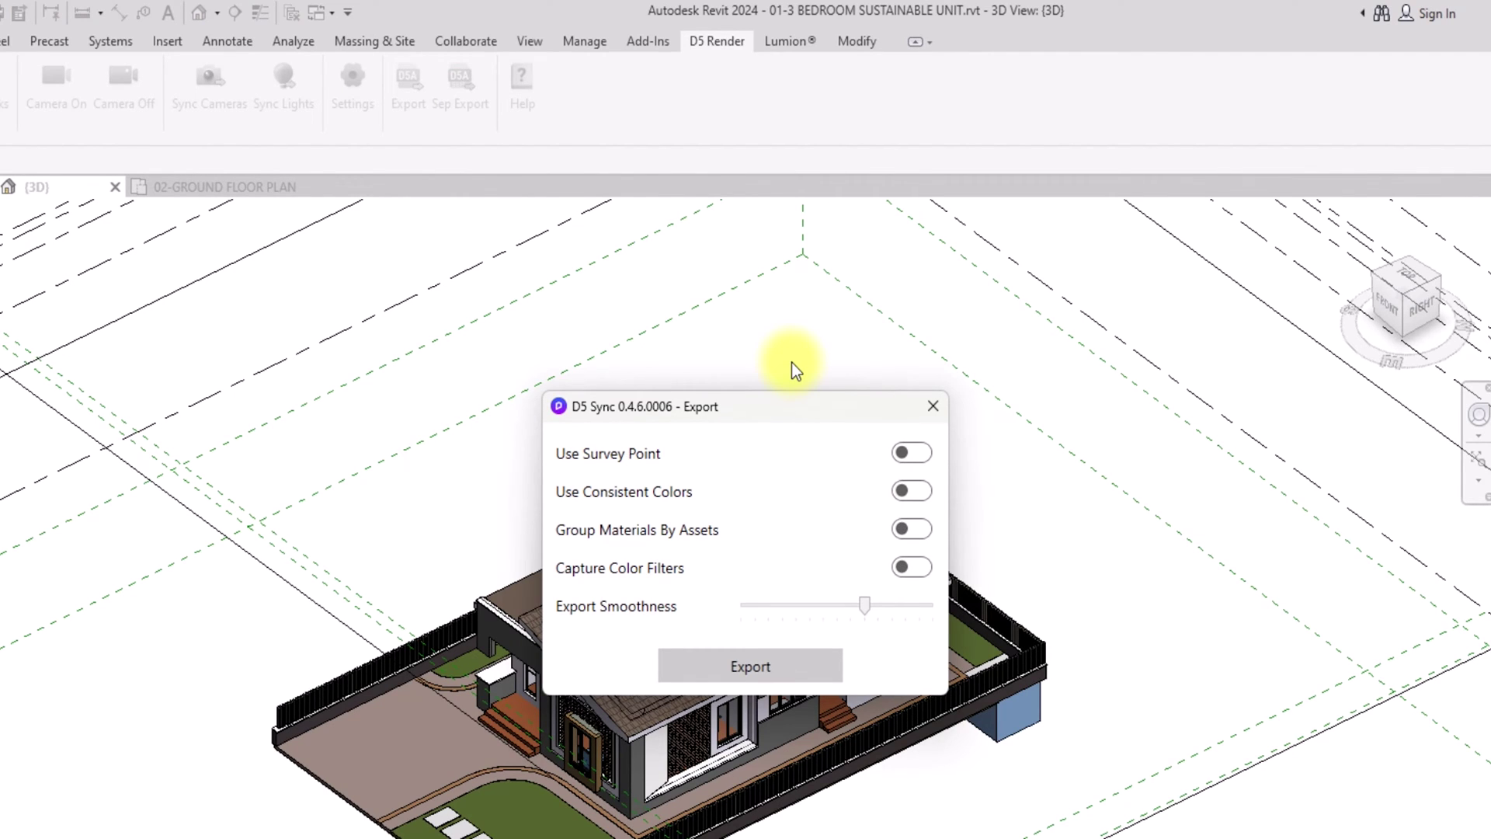
# - Export the model to D5, overwriting 02-UNIT.d5a in the 01-EXPORTS folder
pyautogui.click(807, 664)
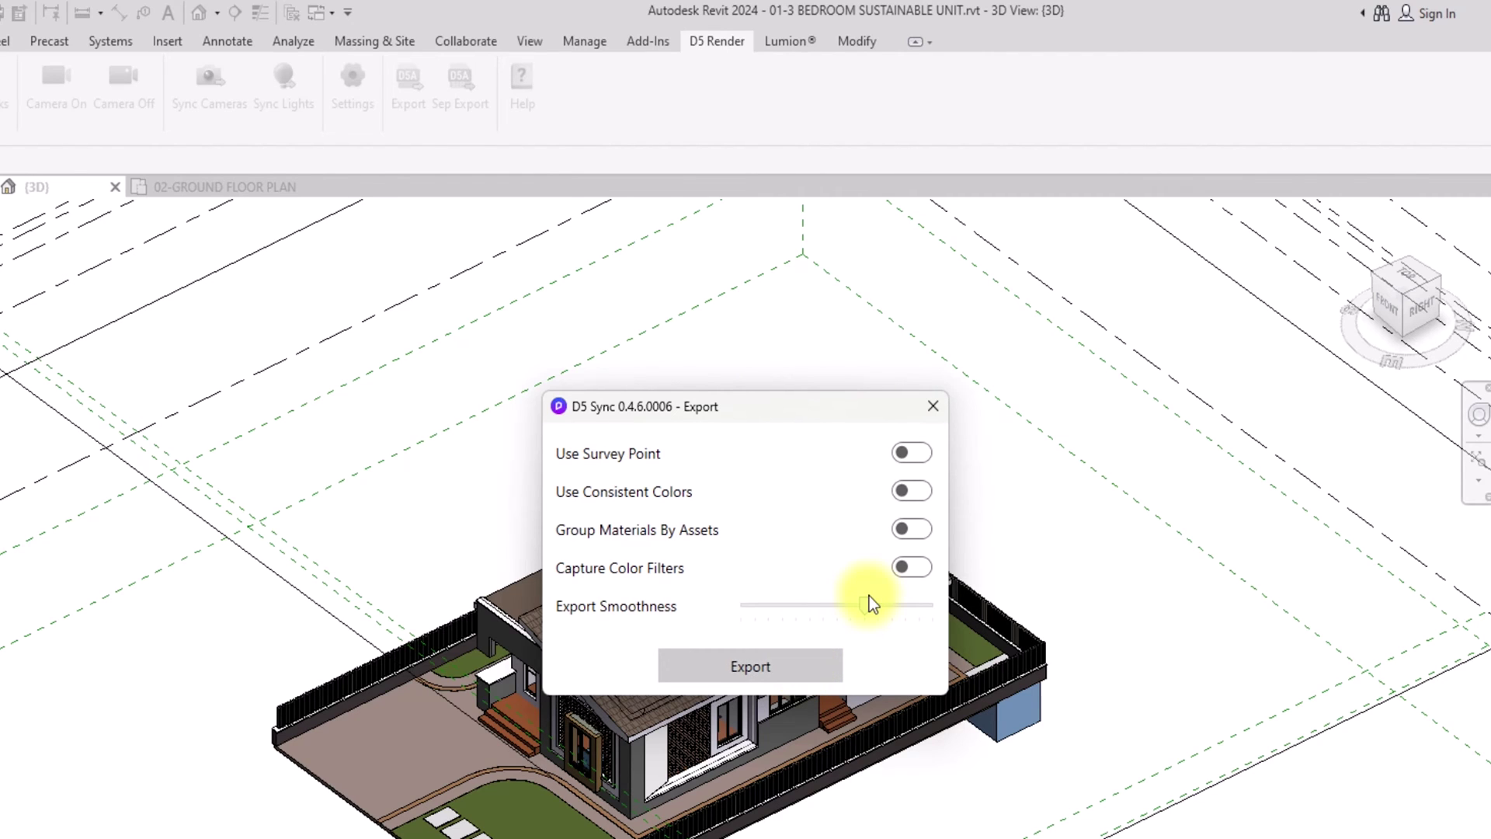
pyautogui.click(768, 662)
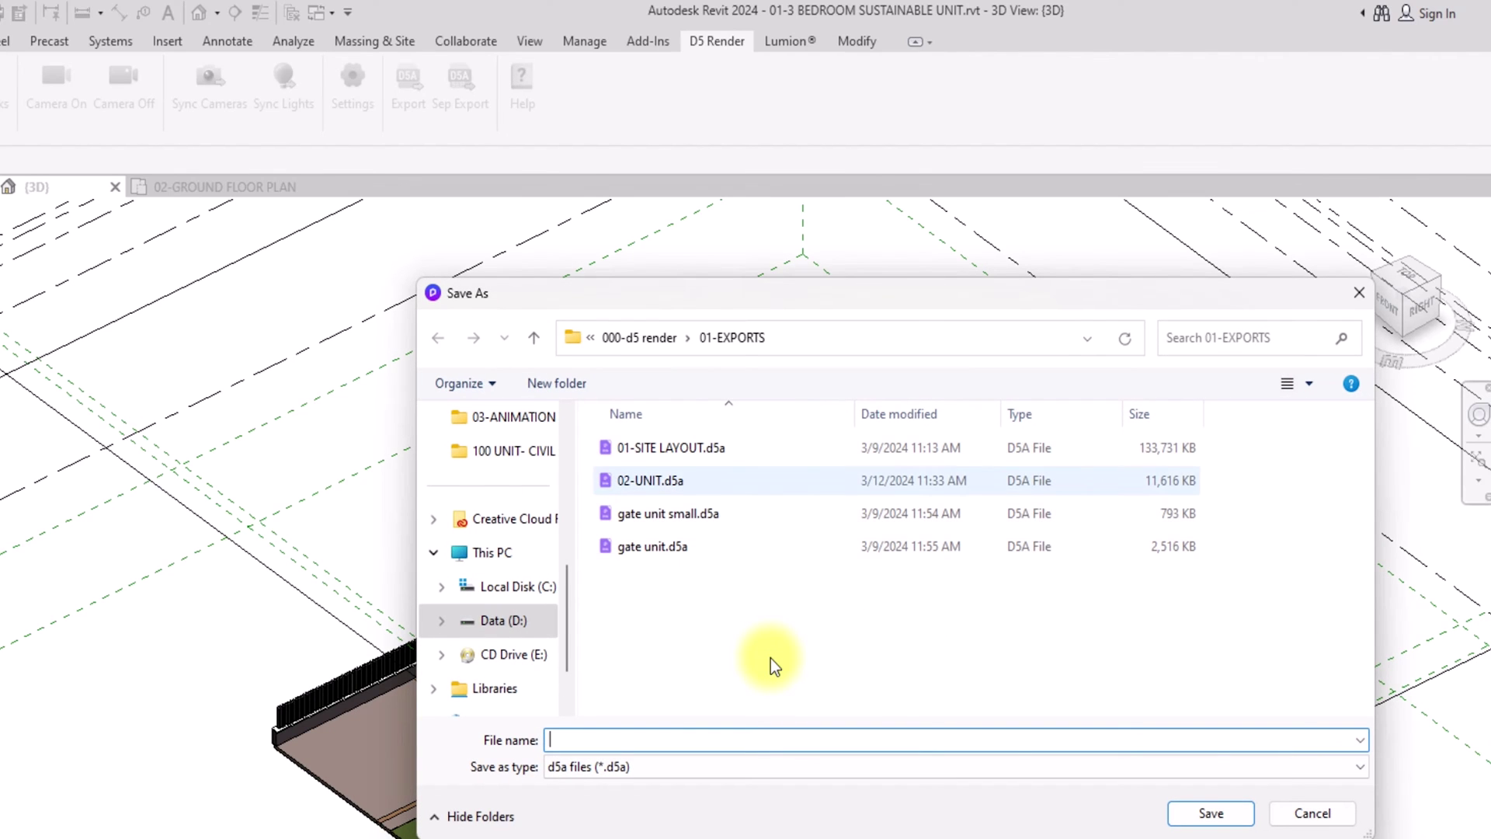
pyautogui.click(671, 481)
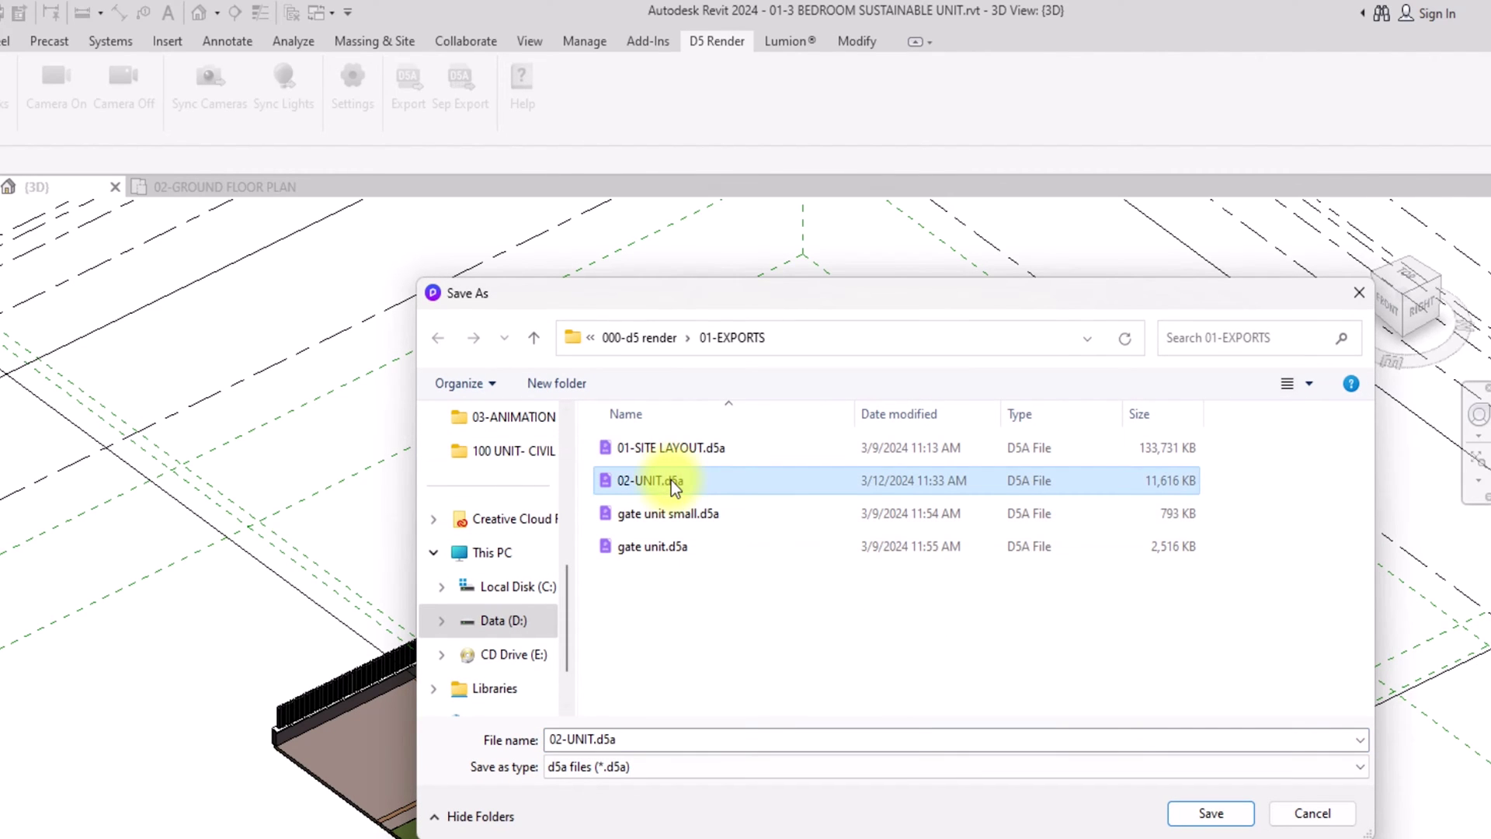
pyautogui.click(1211, 812)
pyautogui.click(794, 558)
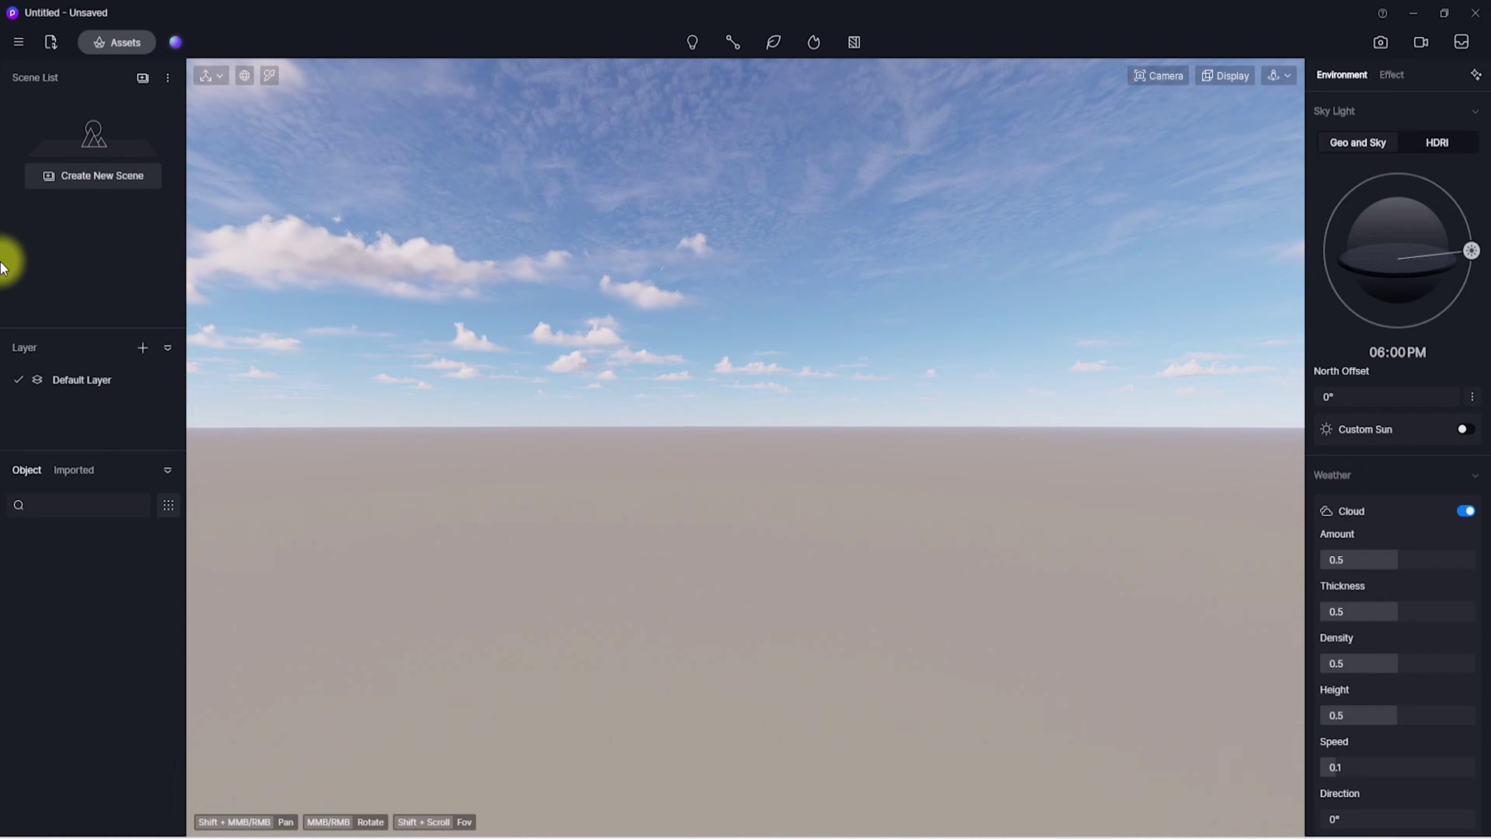
# - Import 02-UNIT.d5a from the 01-EXPORTS folder via File > Import
pyautogui.click(17, 42)
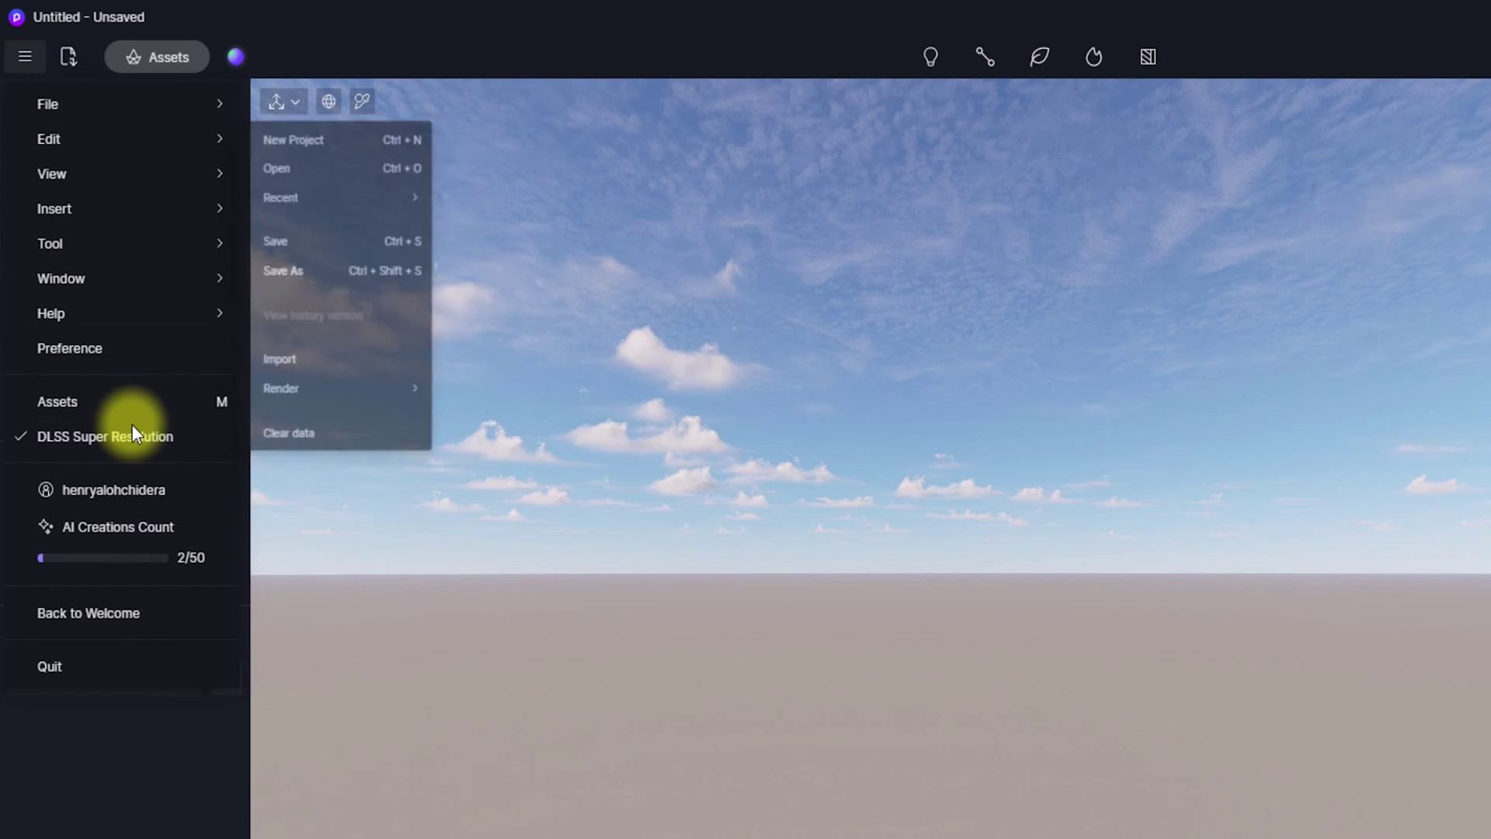
pyautogui.click(68, 56)
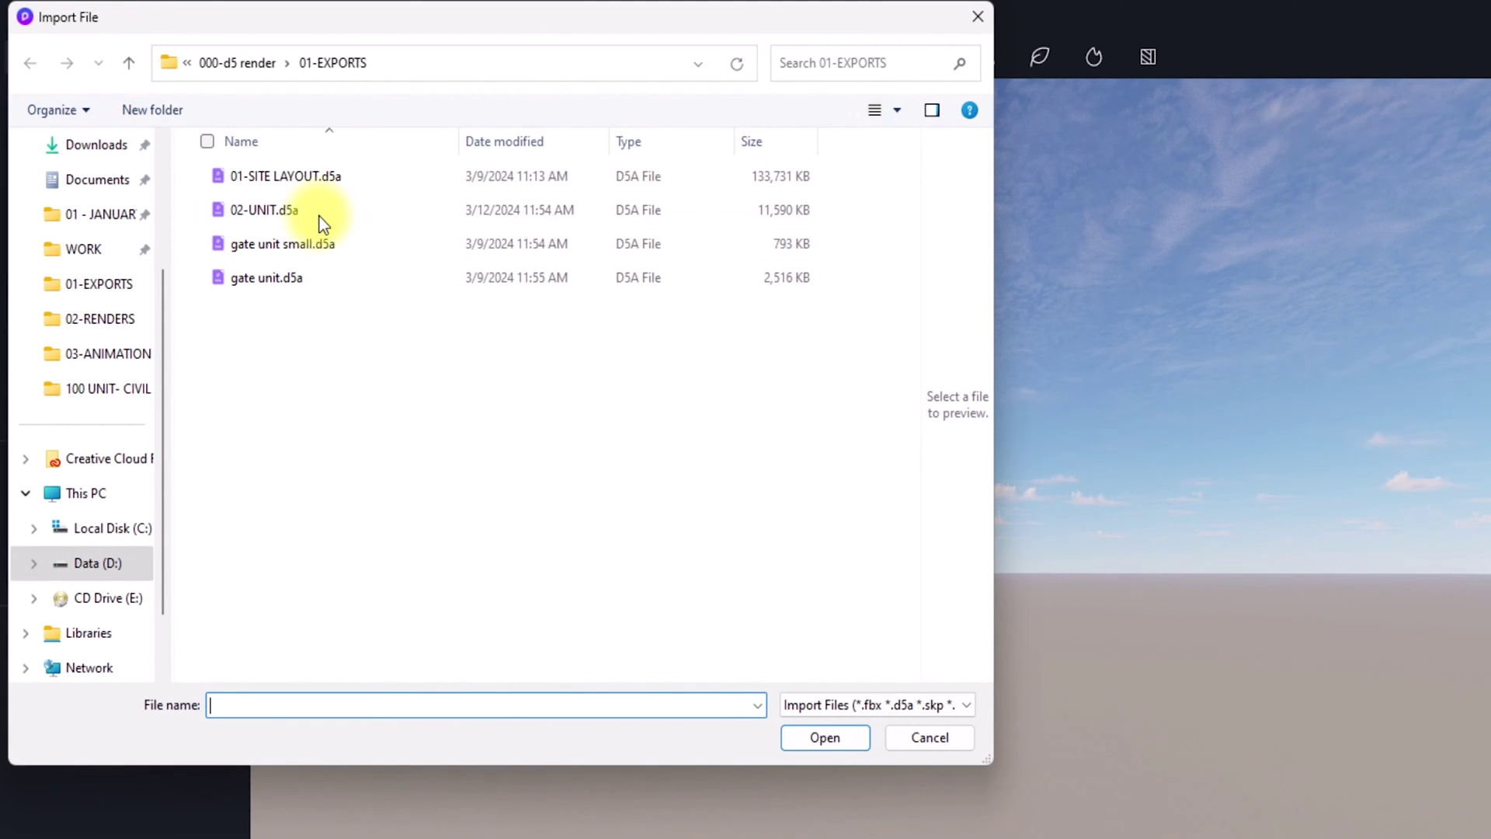
pyautogui.click(272, 211)
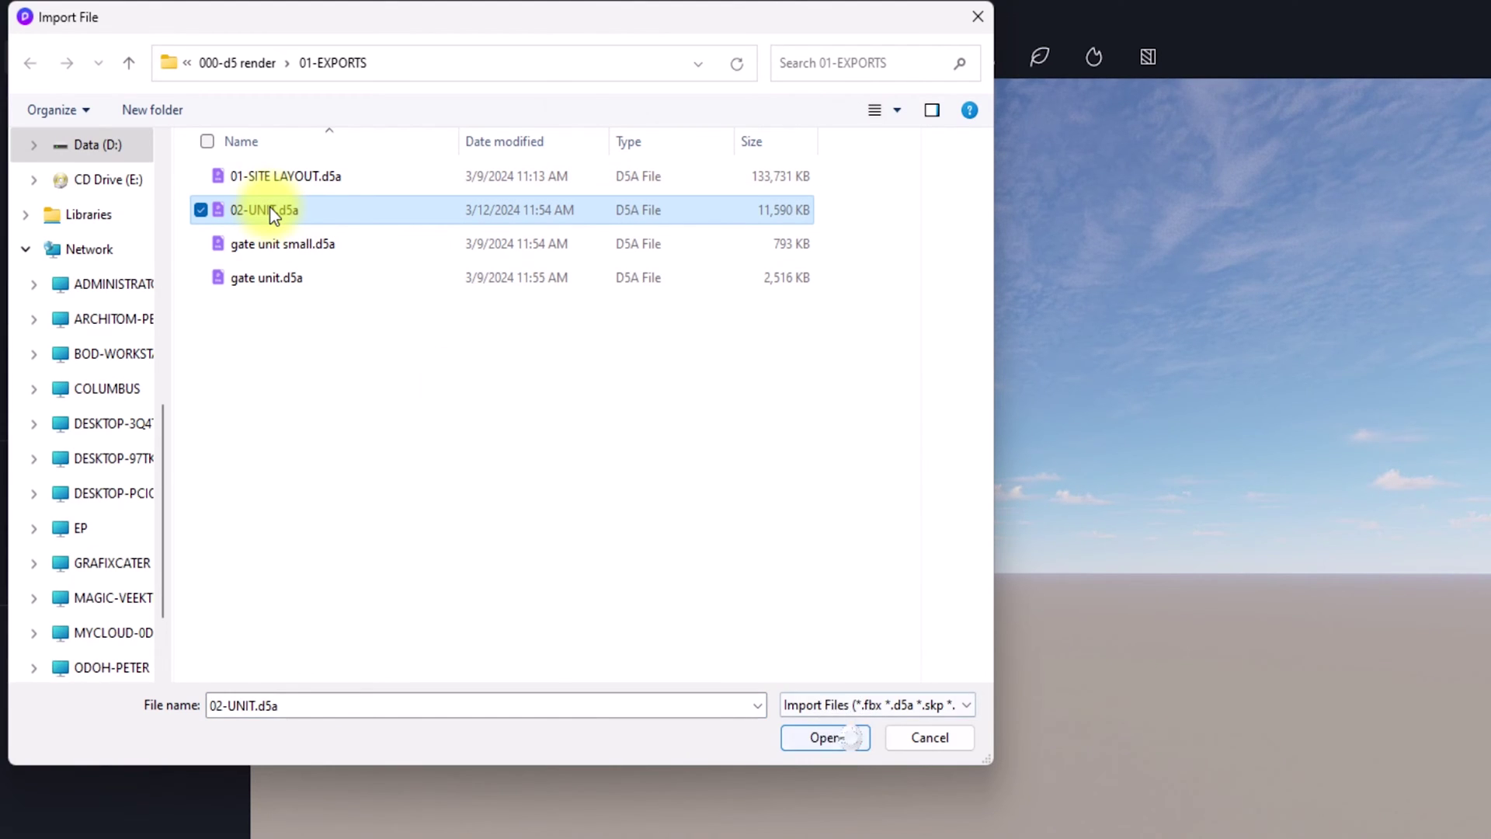
pyautogui.click(851, 739)
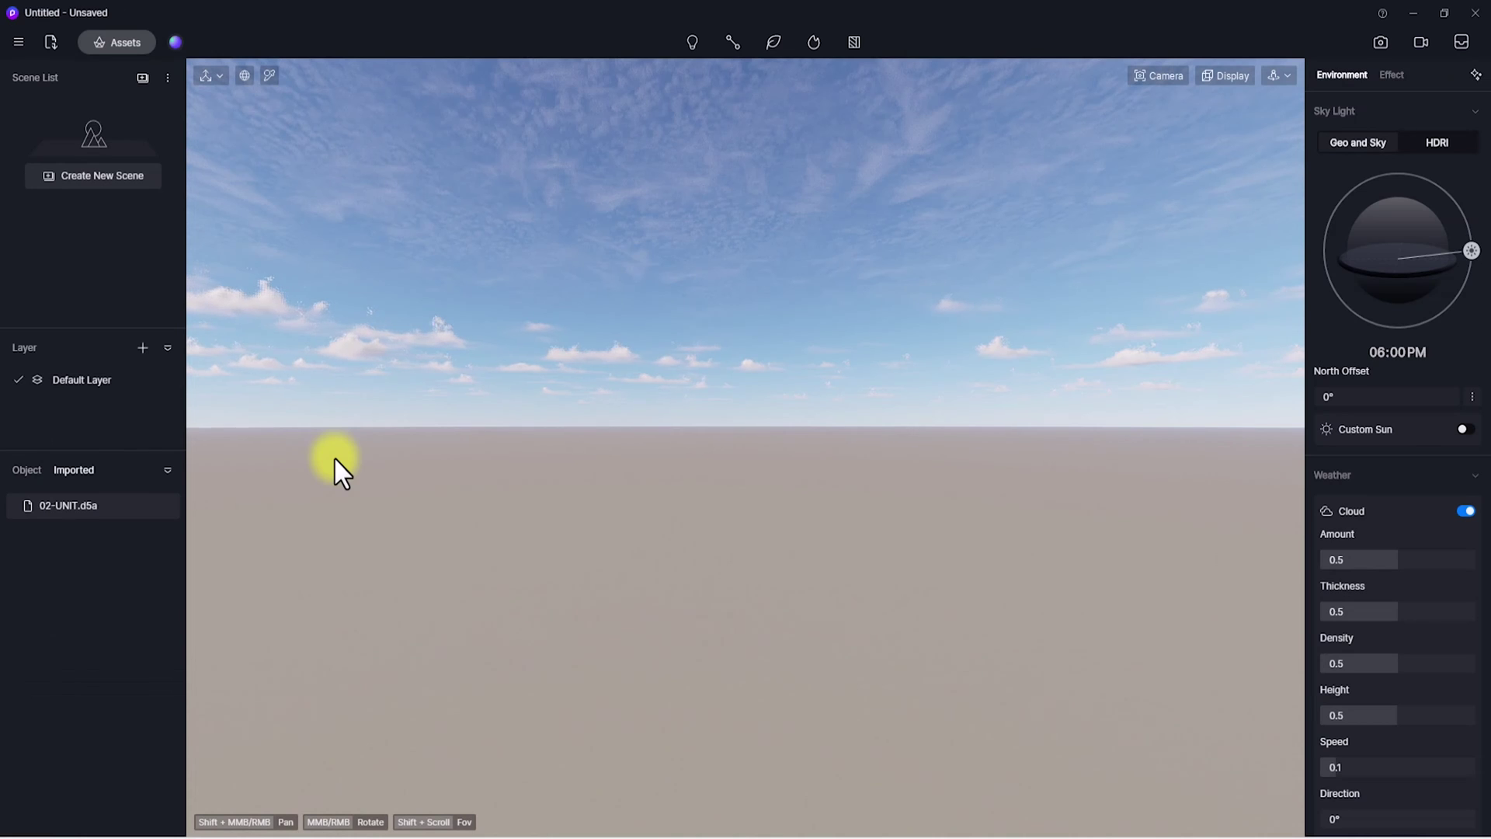
# - Drag the imported 02-UNIT.d5a model from the Imported list into the viewport
pyautogui.click(64, 513)
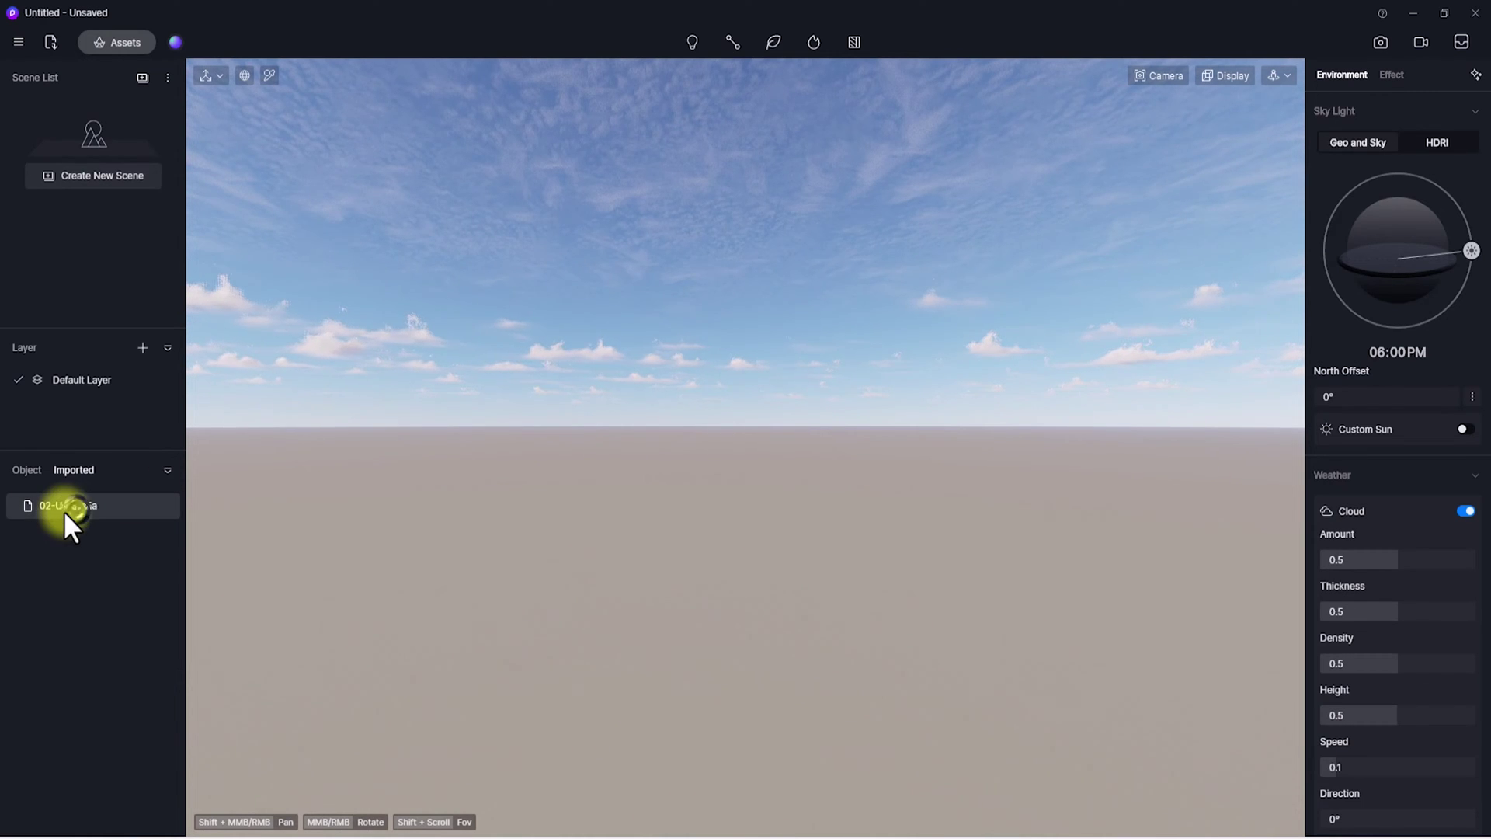
pyautogui.moveTo(75, 509); pyautogui.dragTo(118, 504)
pyautogui.moveTo(646, 593); pyautogui.dragTo(742, 480)
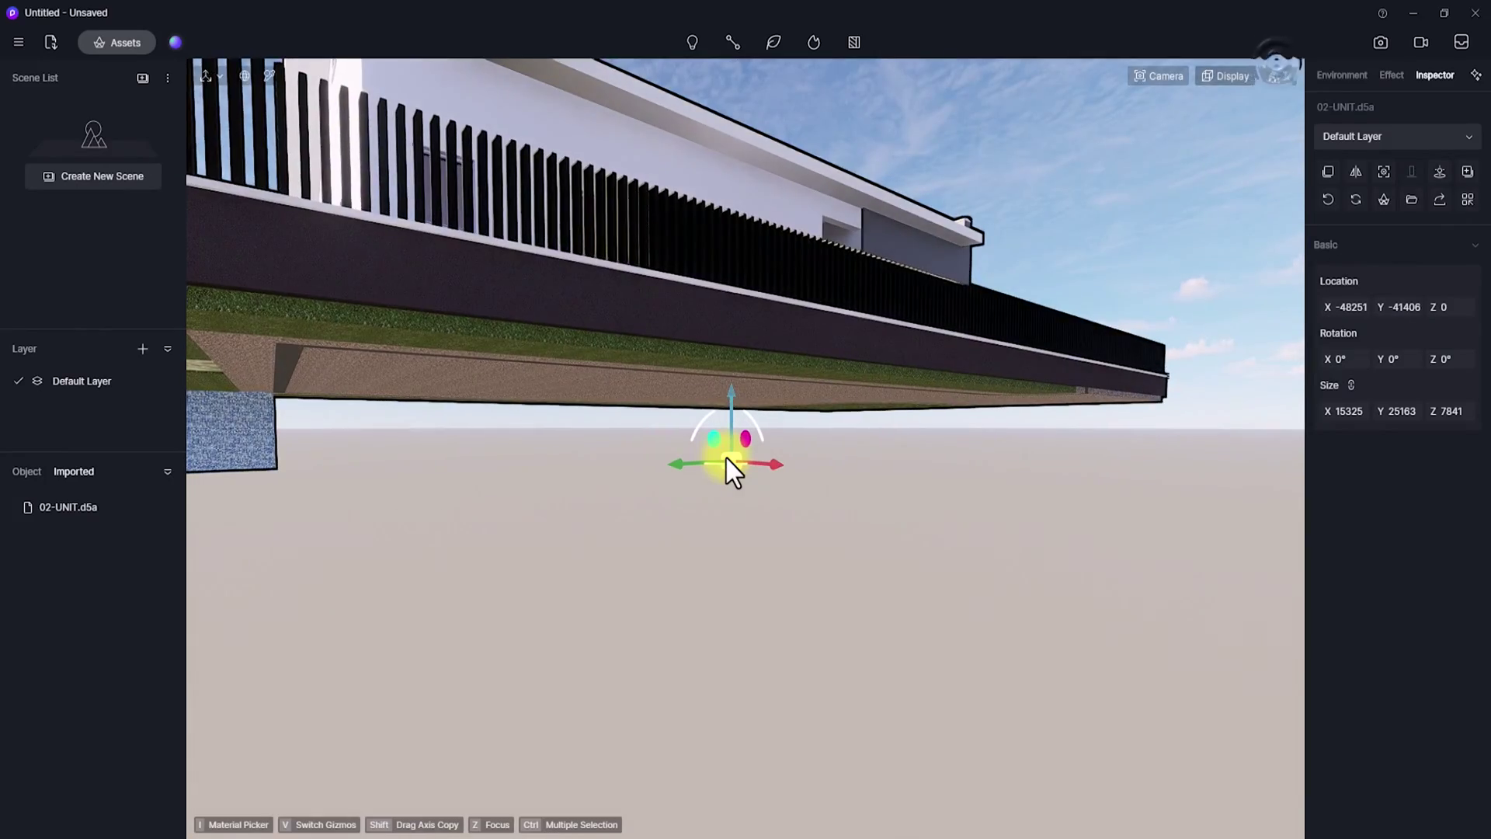
pyautogui.press('Escape')
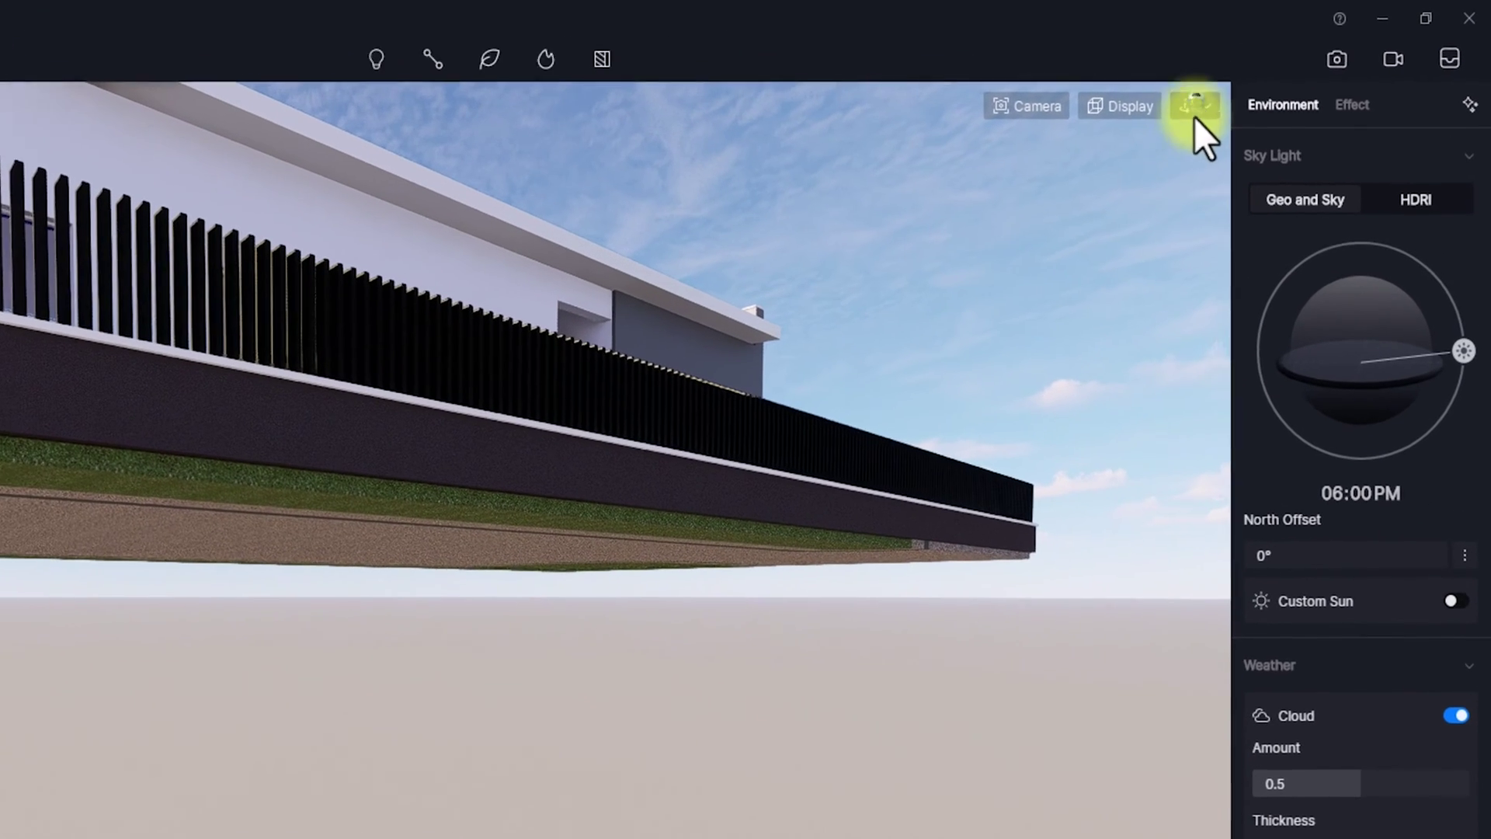
# - Switch navigation to Fly and fly the camera around the bungalow up close
pyautogui.click(1276, 78)
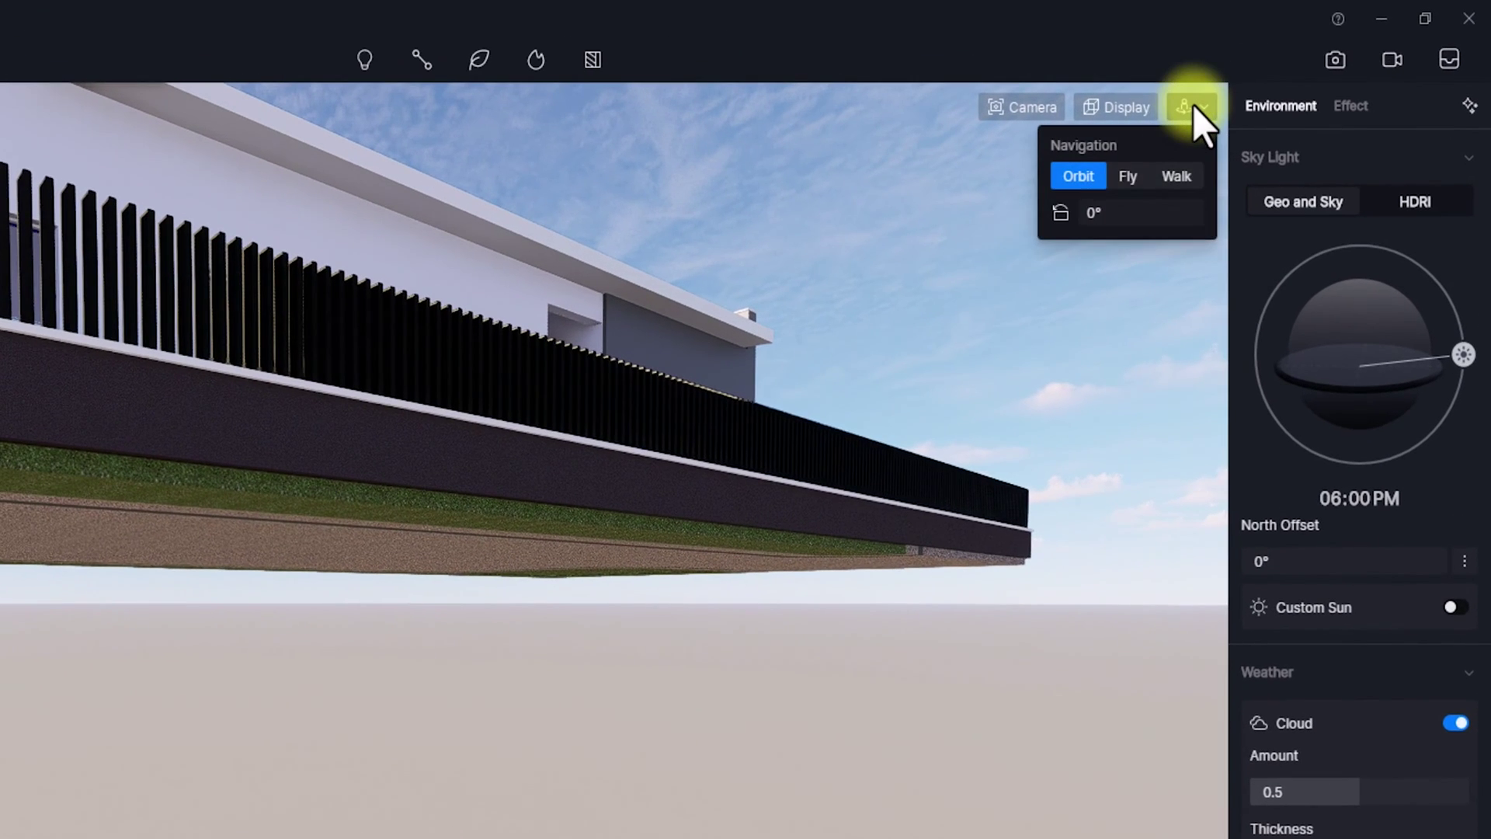
pyautogui.click(1129, 178)
pyautogui.moveTo(850, 621); pyautogui.dragTo(759, 680, button='right')
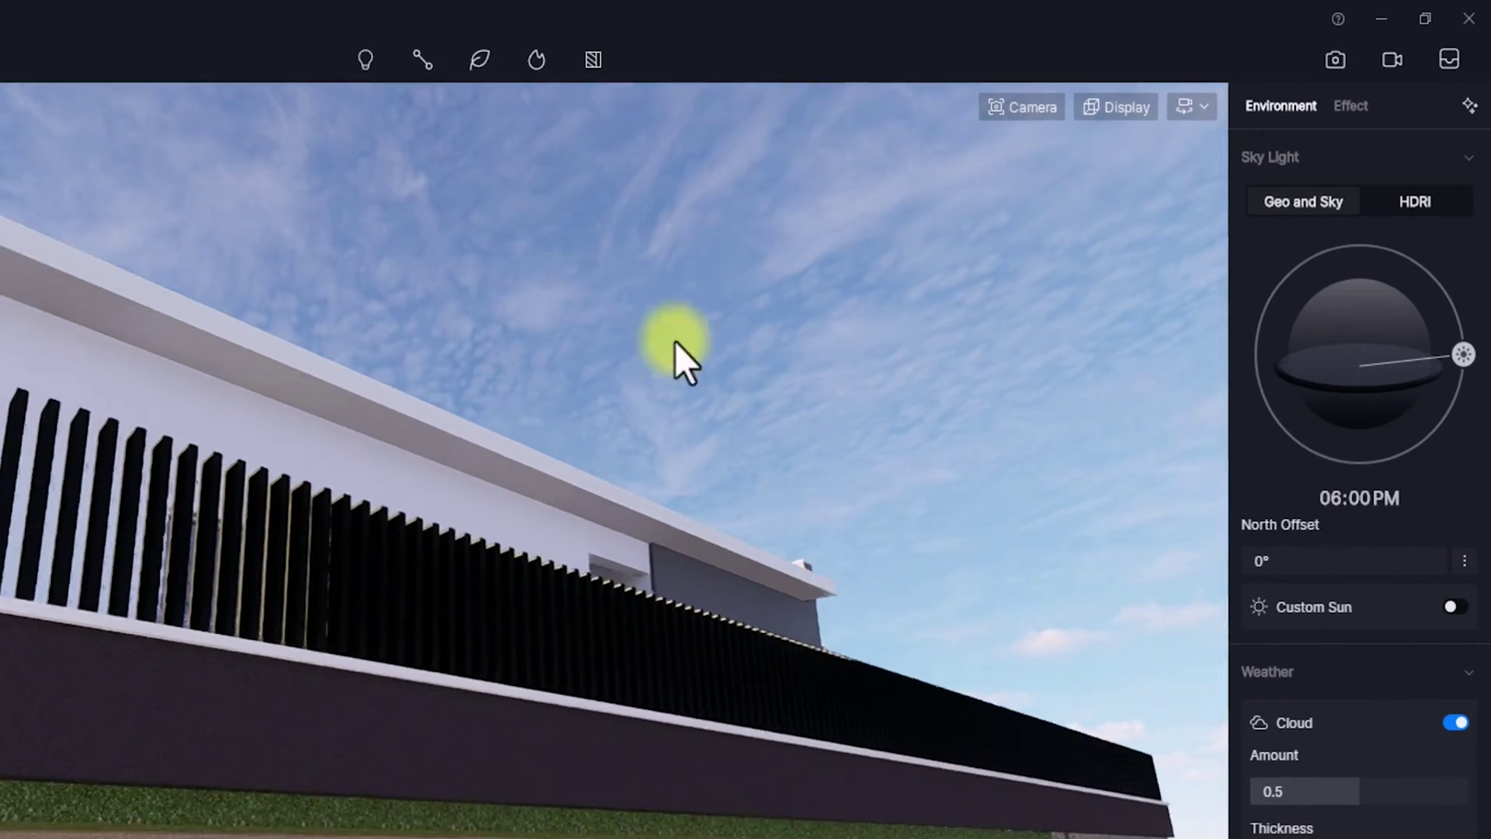
pyautogui.moveTo(972, 482); pyautogui.dragTo(874, 550, button='right')
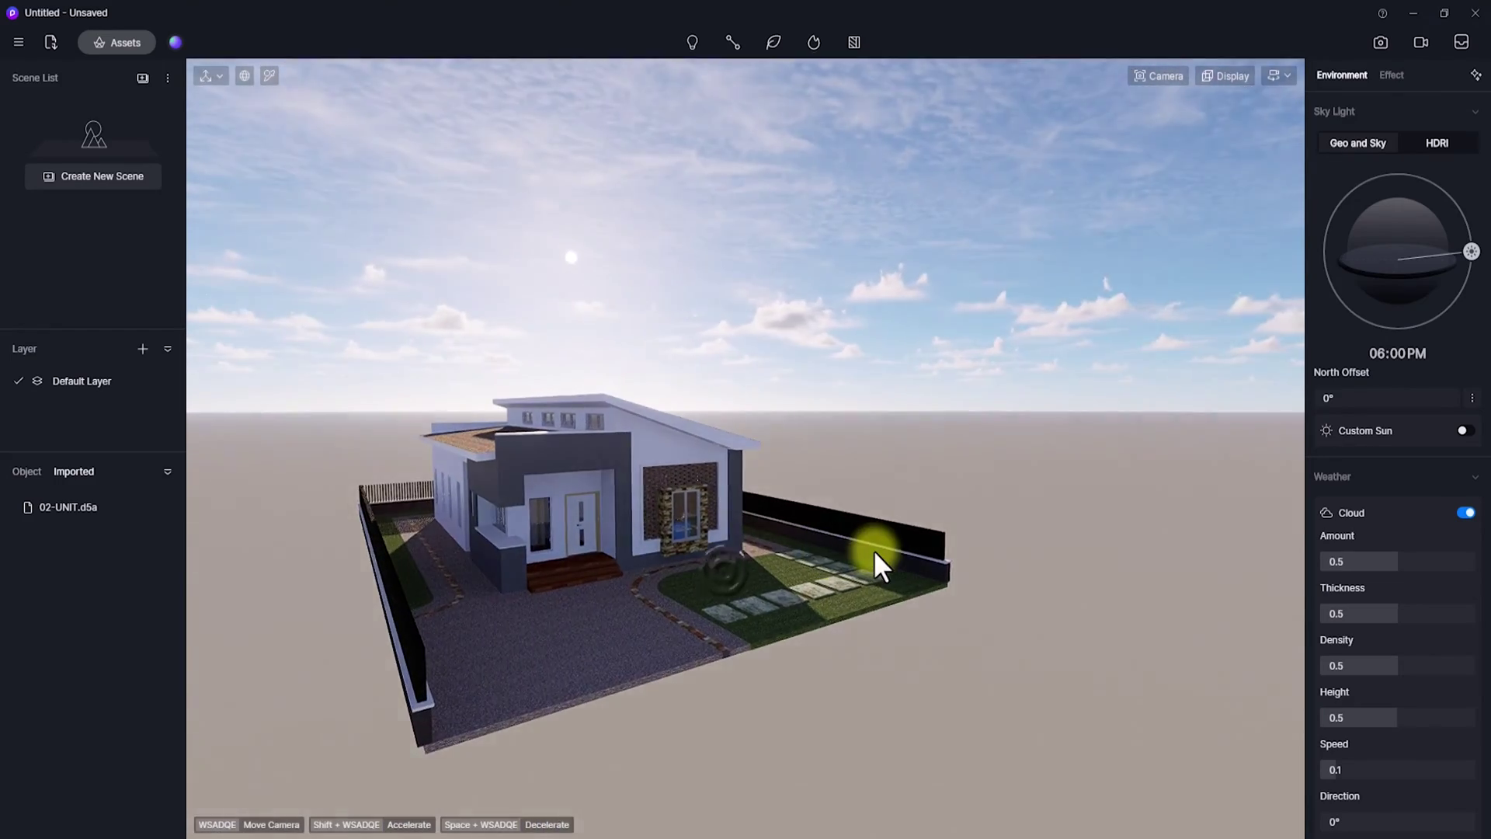
pyautogui.moveTo(730, 575); pyautogui.dragTo(4, 47, button='right')
# - Toggle the Section Tools widget off and back on in the Preference Widget tab, then close it
pyautogui.click(17, 42)
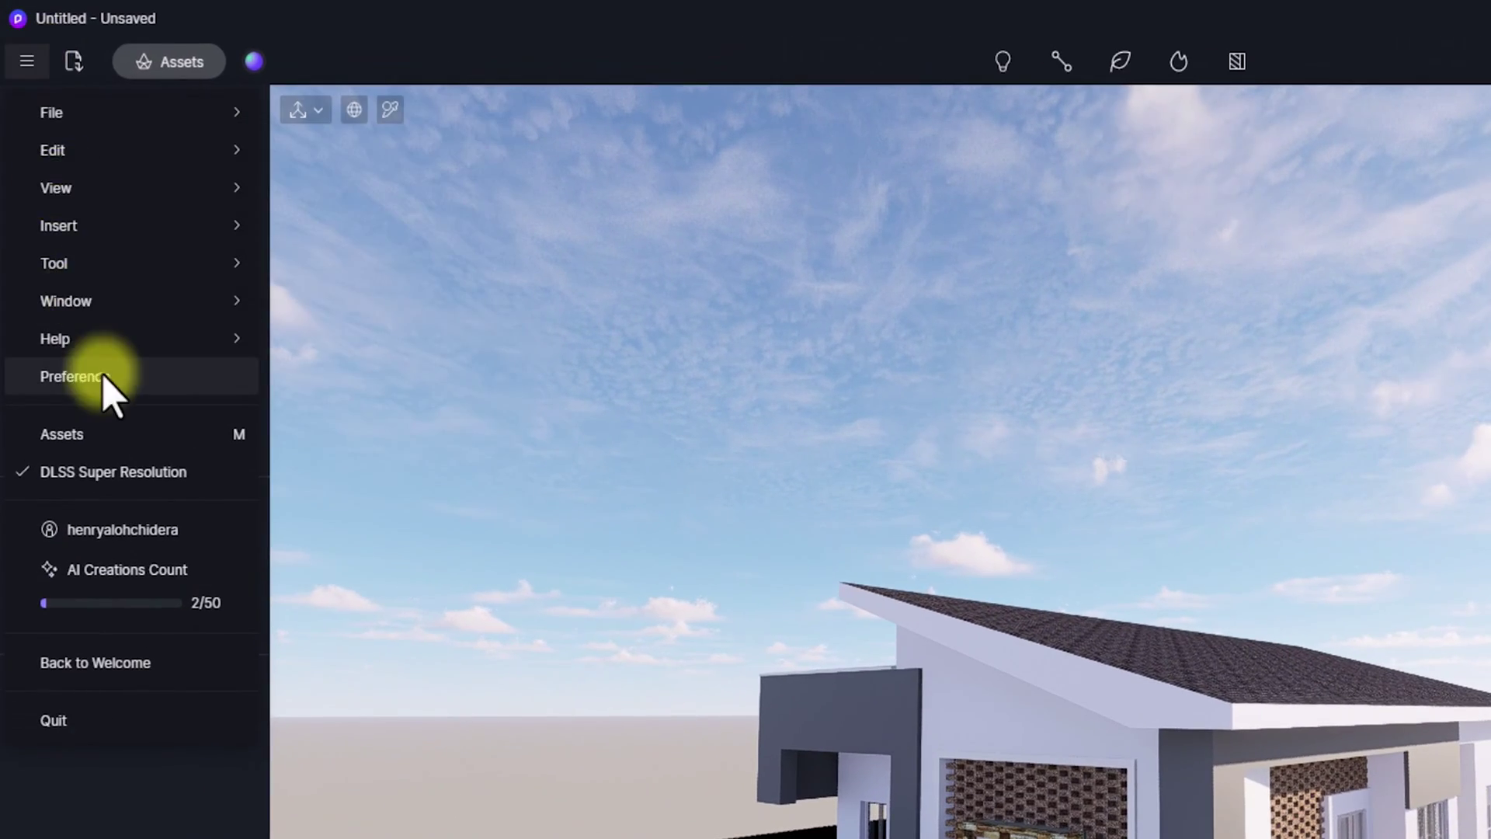
pyautogui.click(105, 378)
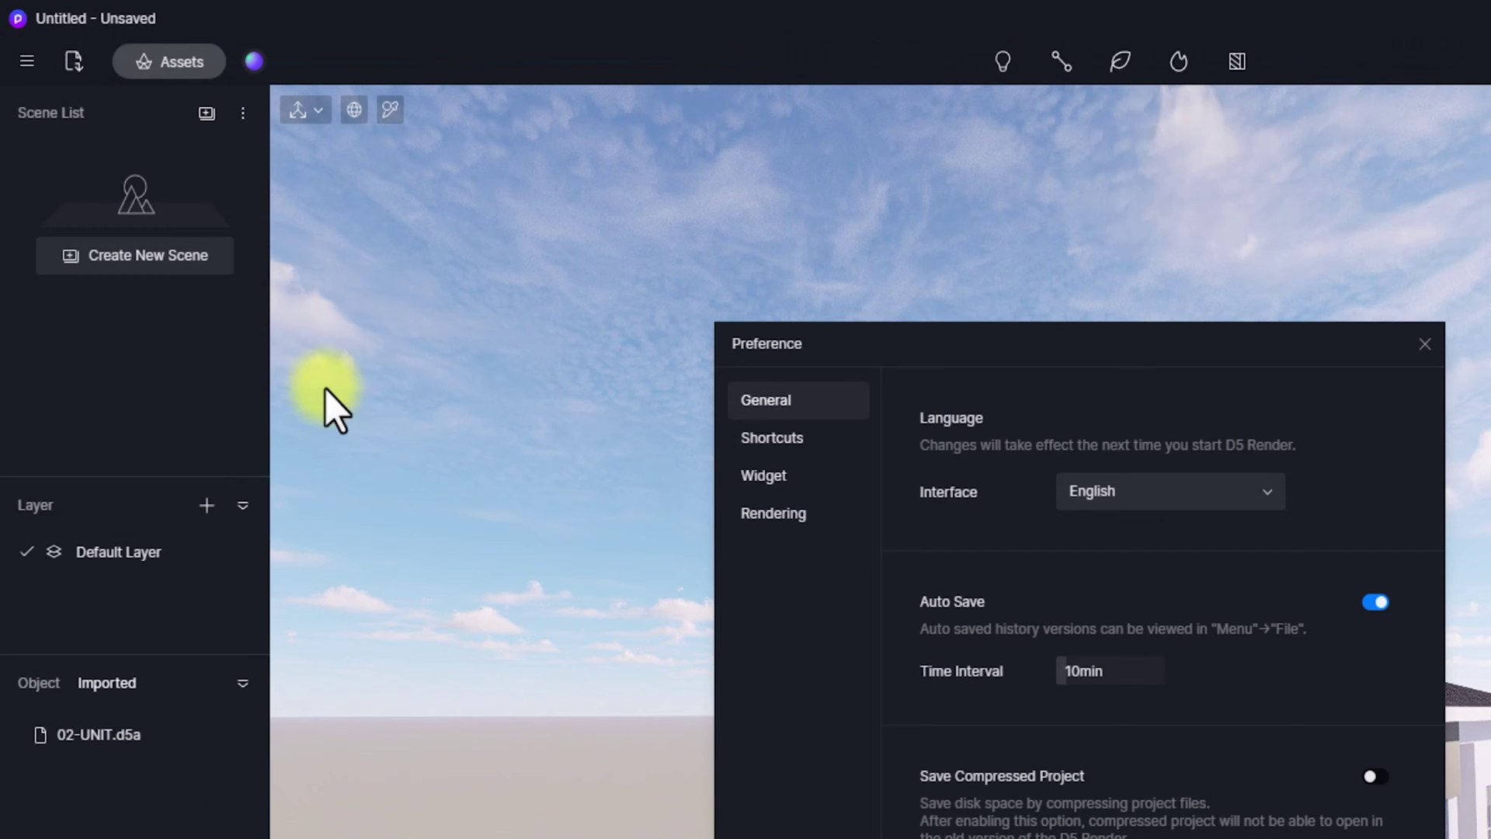
pyautogui.click(765, 477)
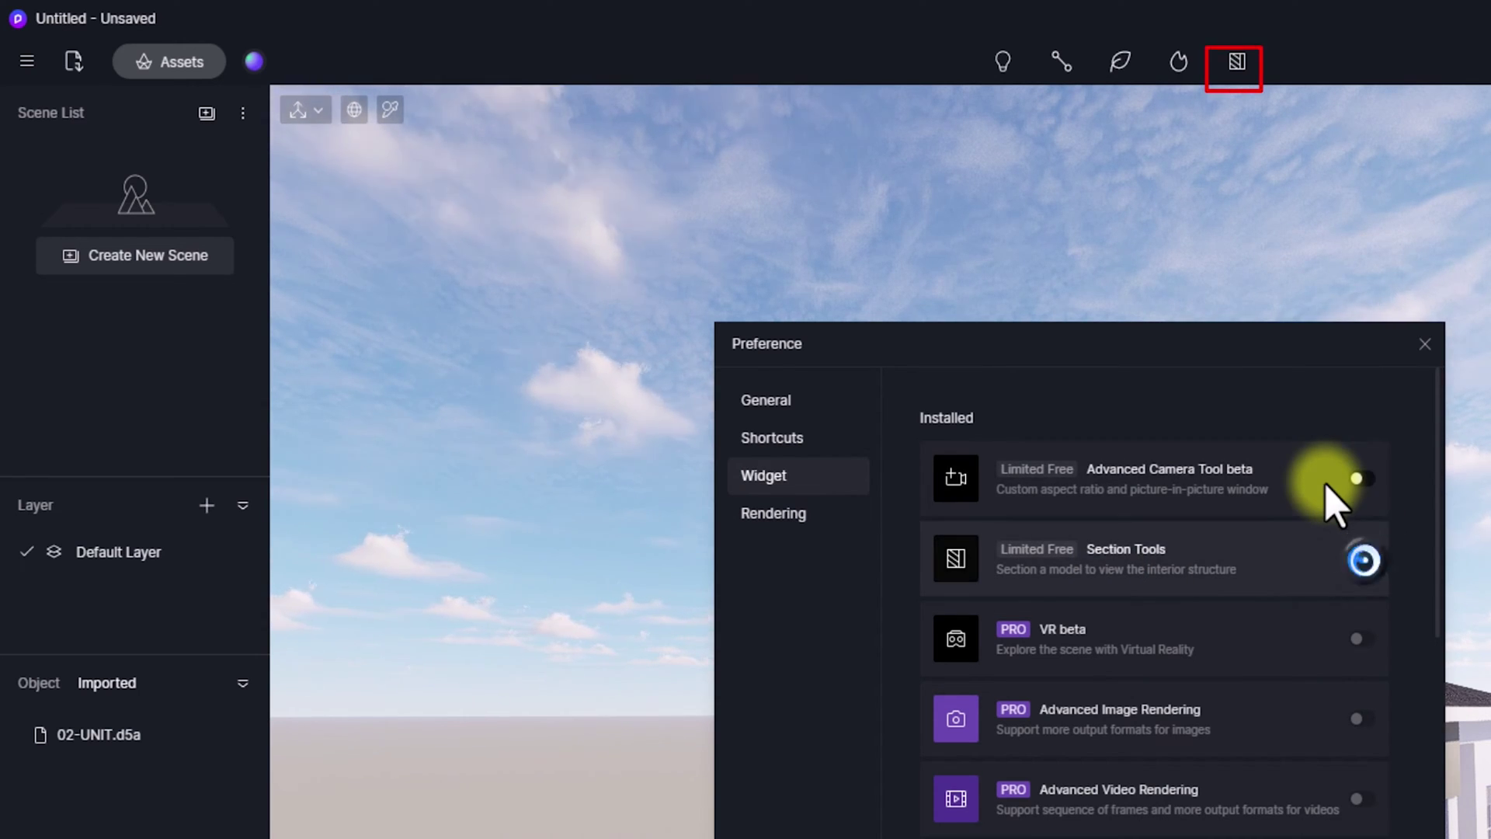
pyautogui.click(1361, 558)
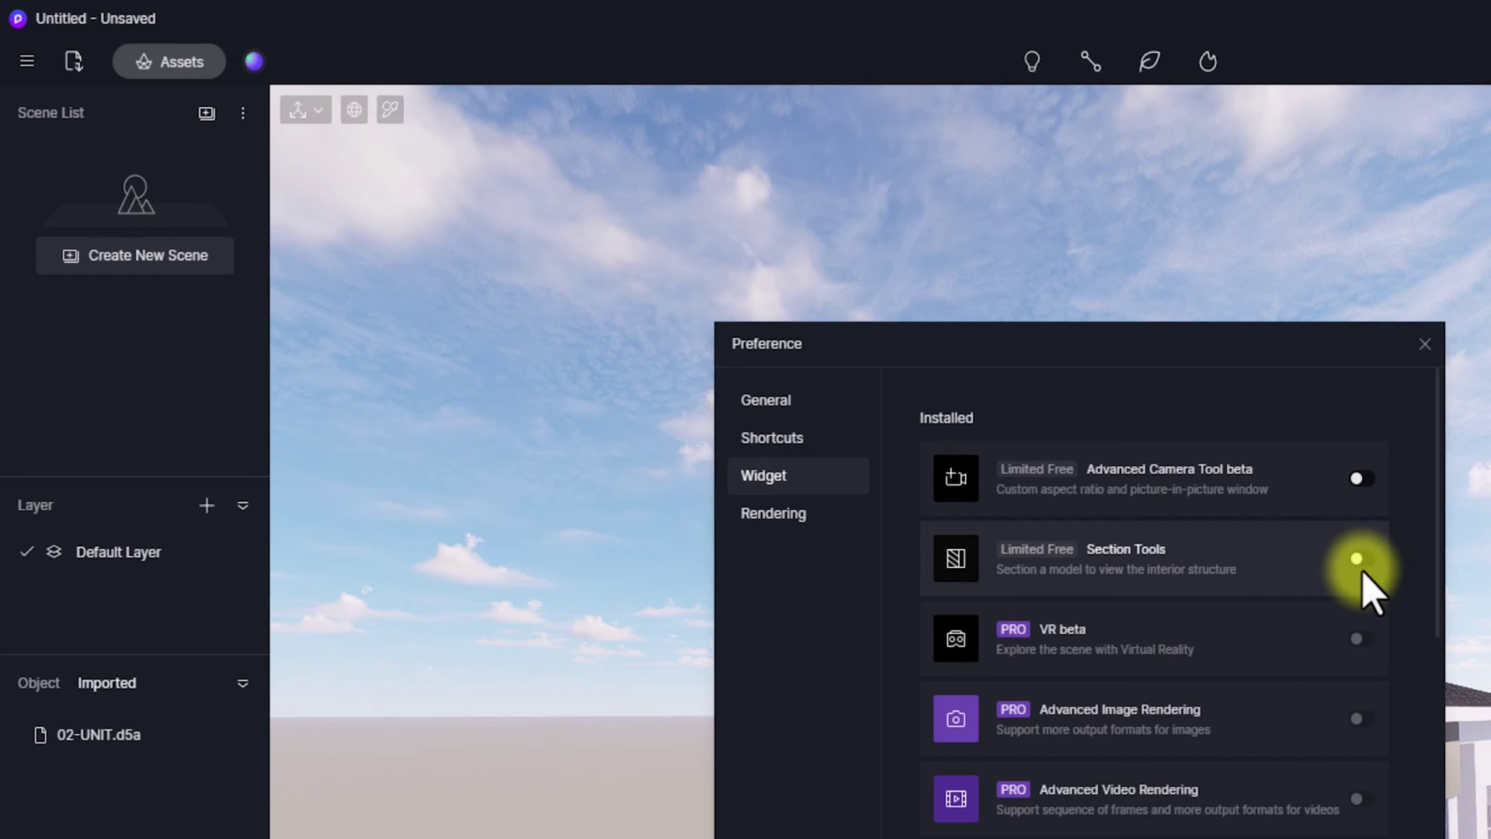
pyautogui.click(1359, 560)
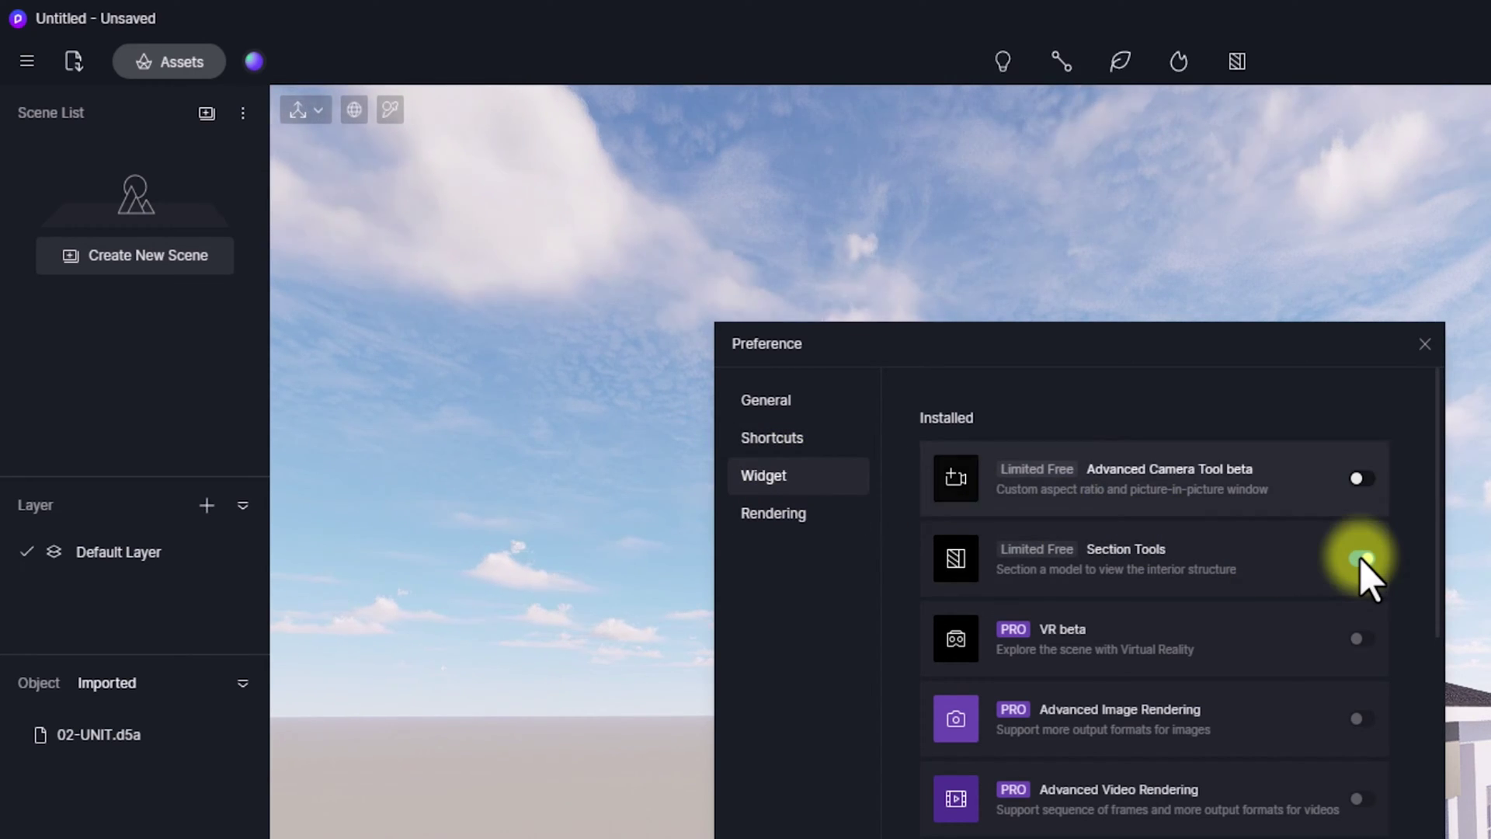
pyautogui.click(1424, 343)
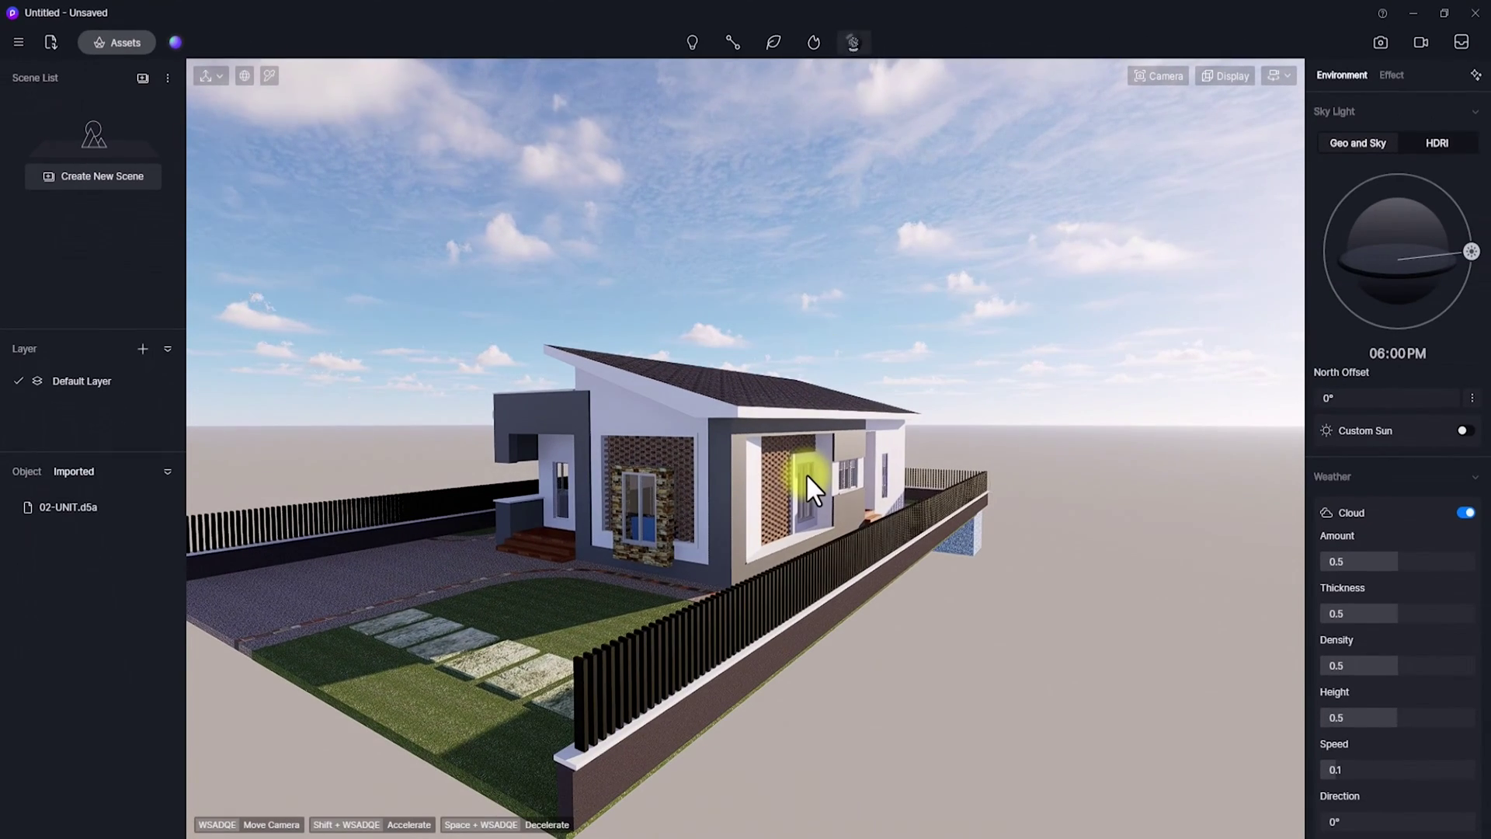
# - Add a section plane and drag it across the slab and up to Z 3341
pyautogui.click(852, 42)
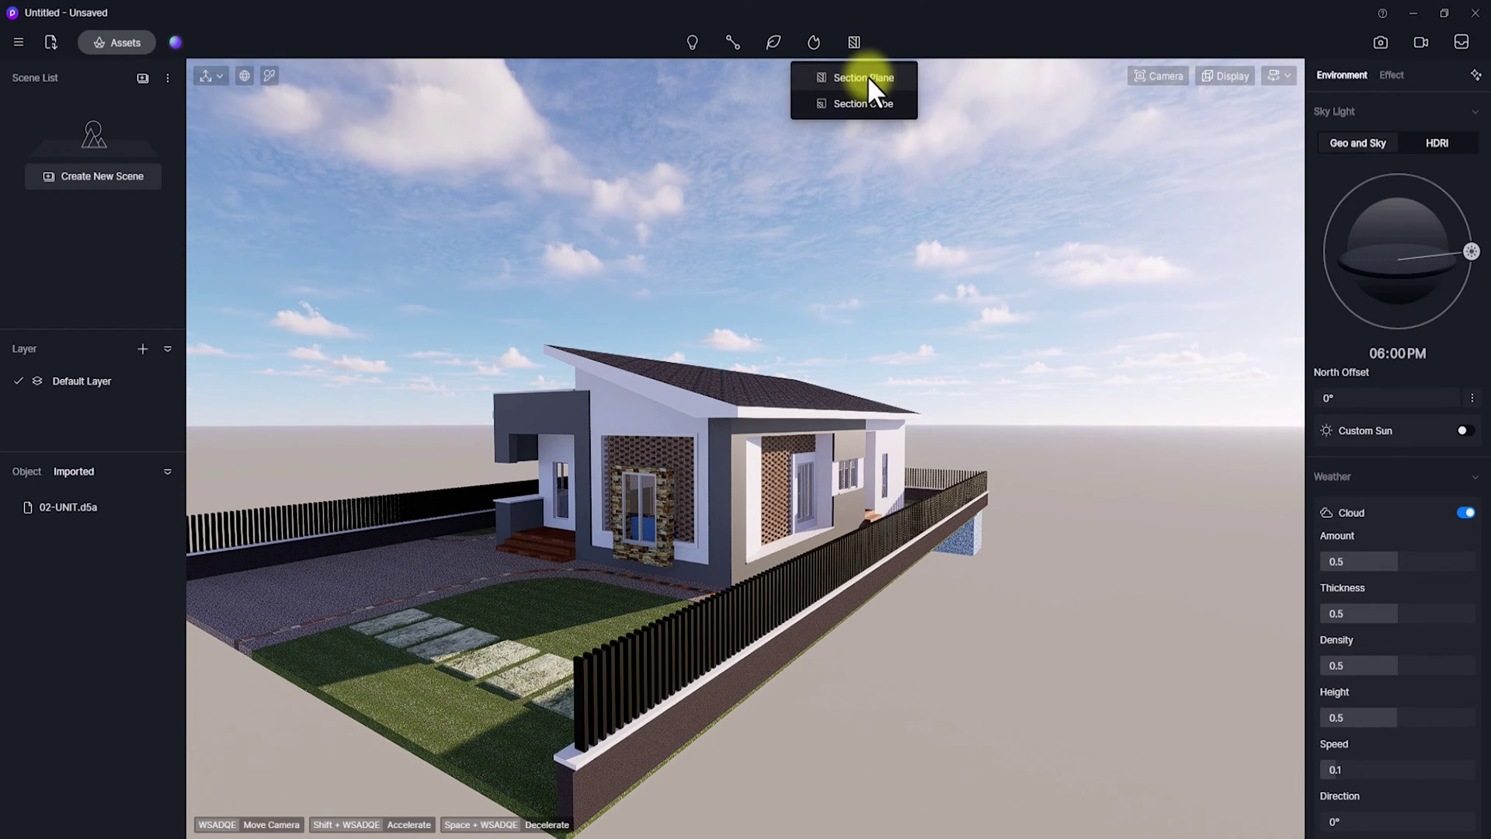
pyautogui.click(867, 77)
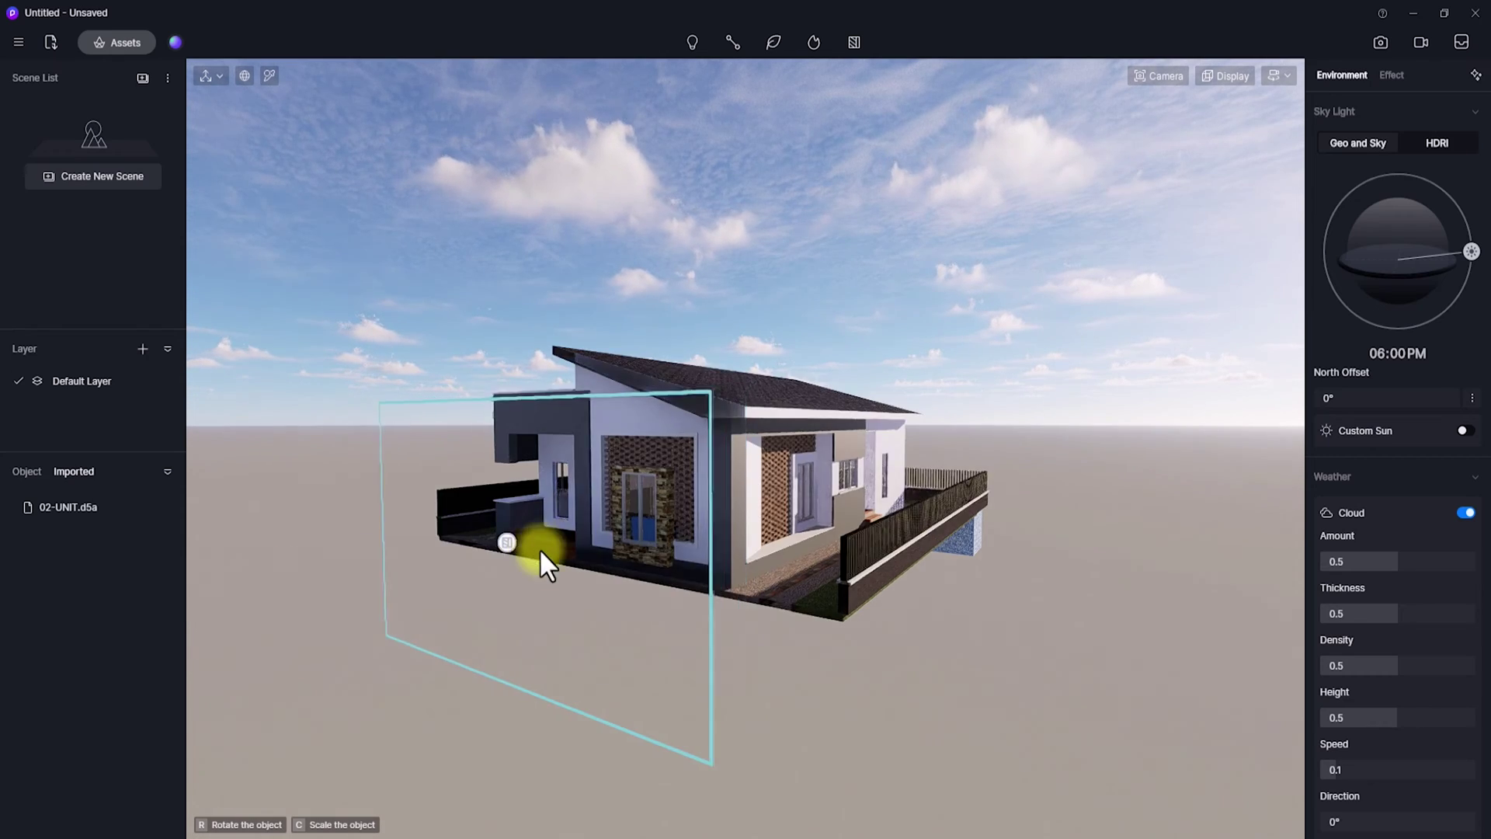
pyautogui.click(502, 561)
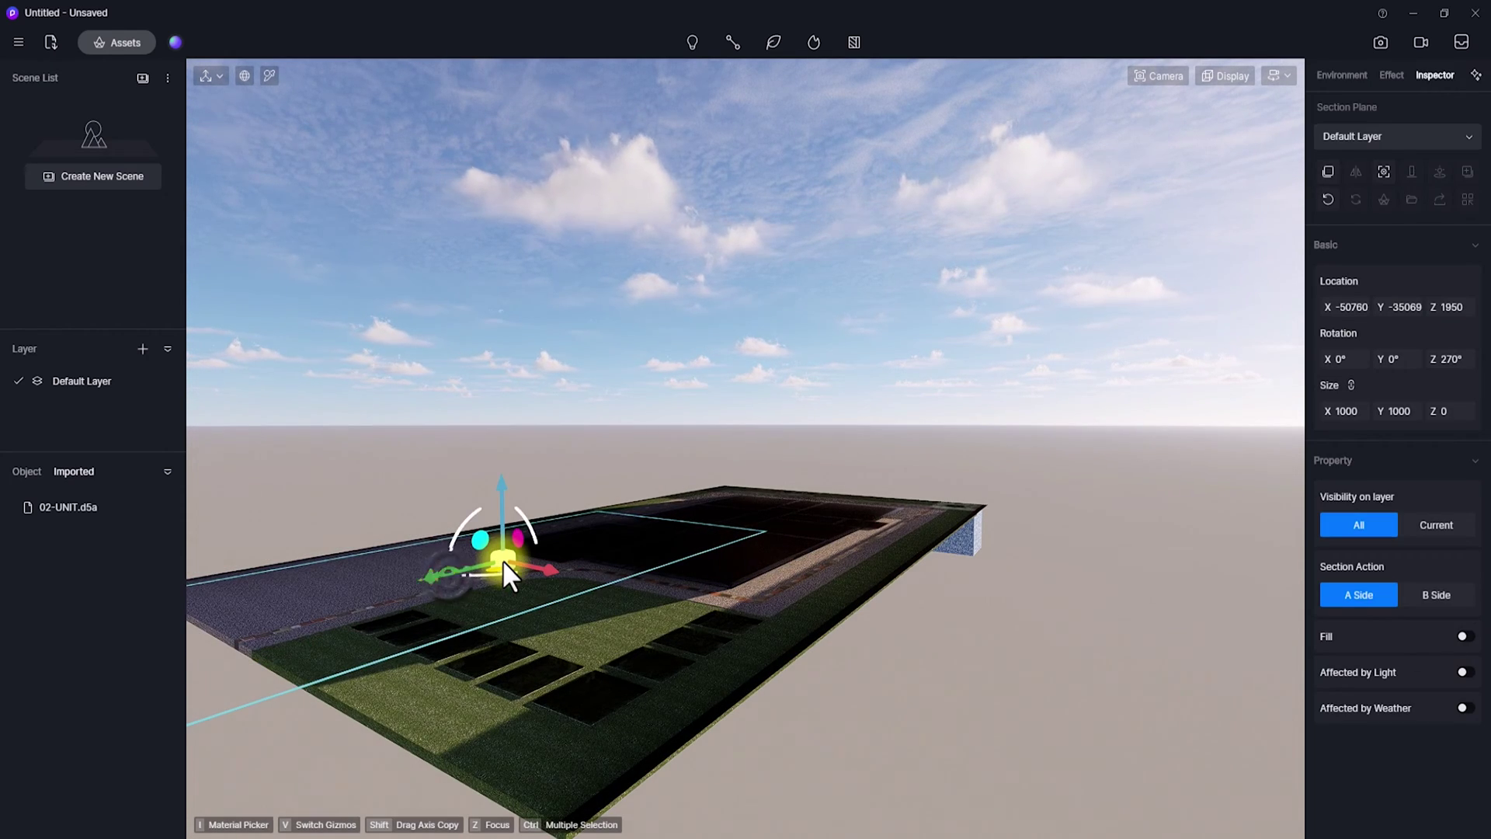
pyautogui.moveTo(501, 560); pyautogui.dragTo(627, 567)
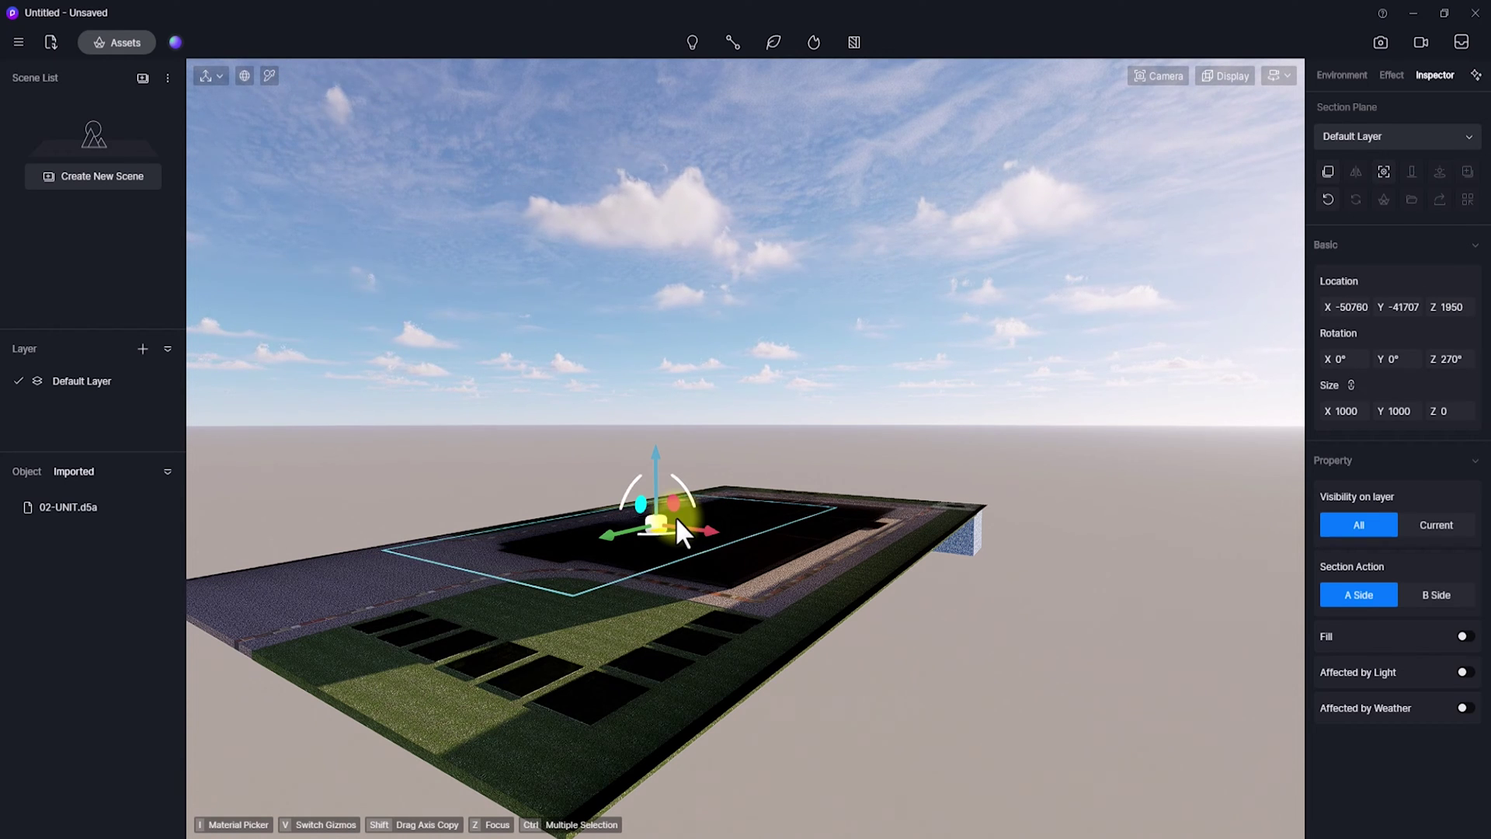
pyautogui.moveTo(676, 516); pyautogui.dragTo(794, 552)
pyautogui.moveTo(733, 485)
pyautogui.mouseDown()
pyautogui.moveTo(725, 443)
pyautogui.moveTo(723, 458)
pyautogui.mouseUp()
pyautogui.scroll(4, 713, 434)
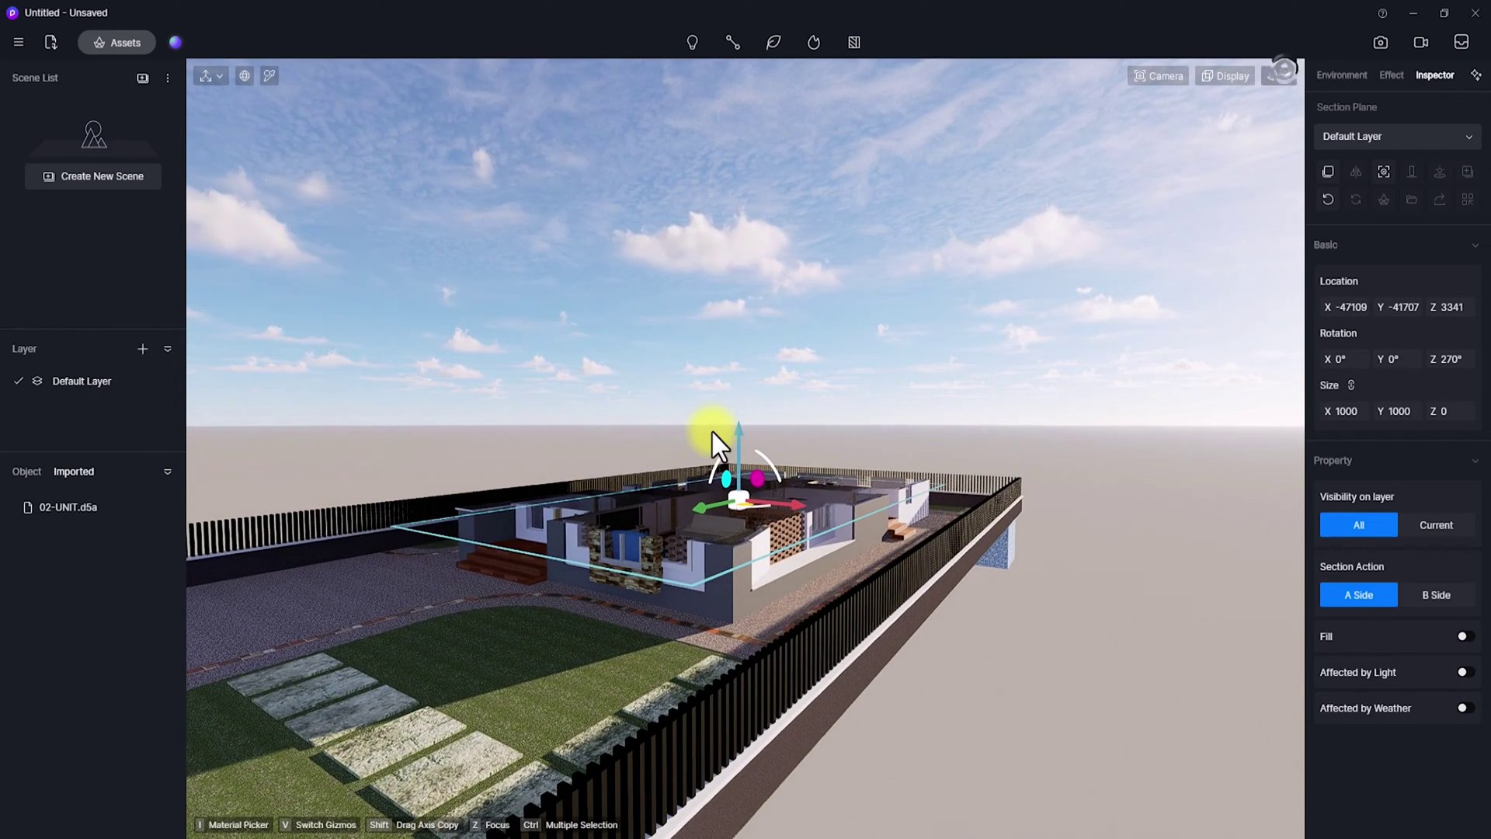
# - Switch navigation to Orbit and orbit to a top-down view of the rooms
pyautogui.click(1281, 73)
pyautogui.click(1196, 125)
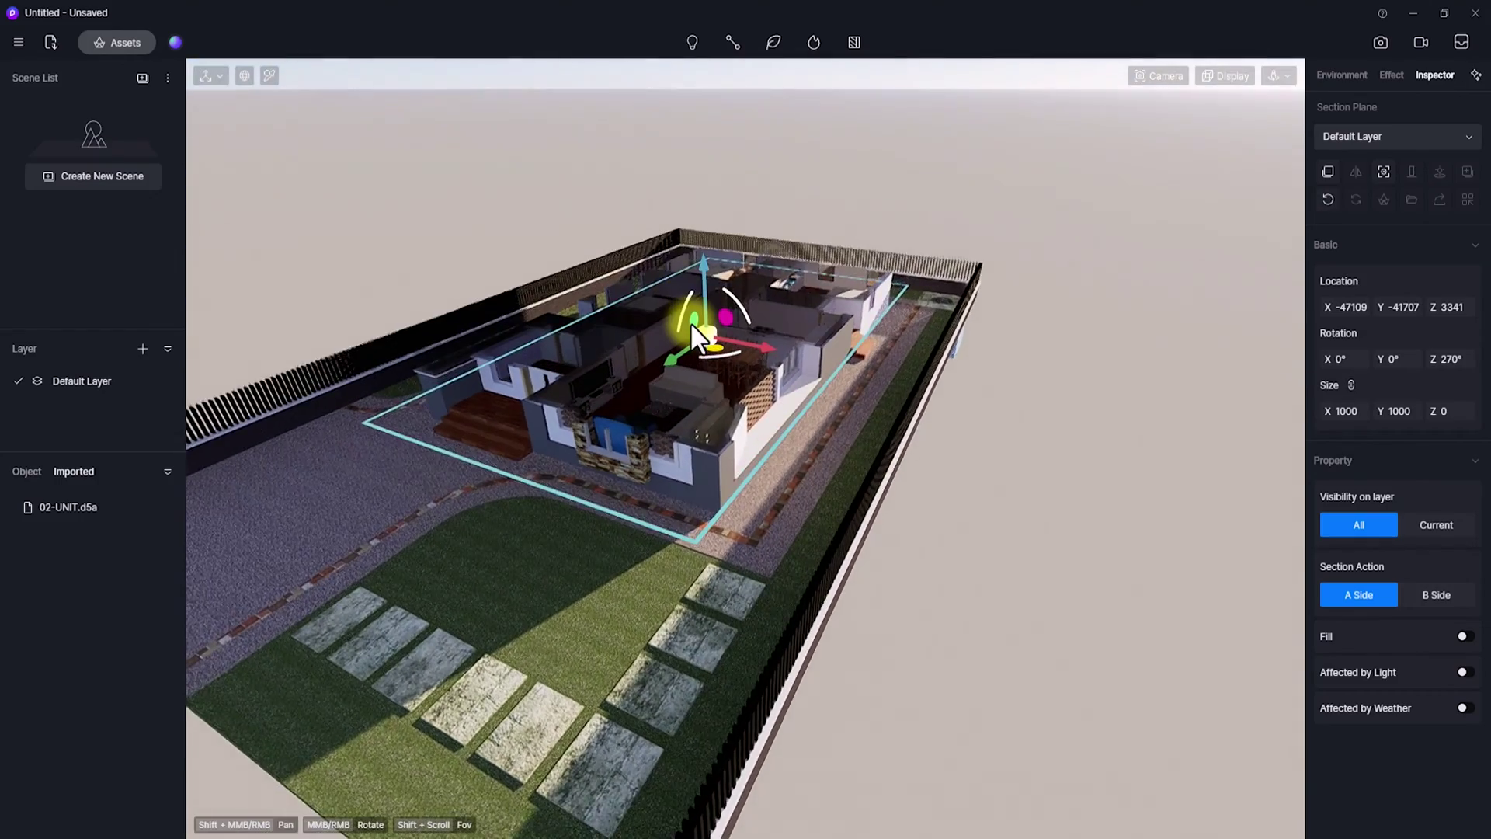
pyautogui.moveTo(693, 326); pyautogui.dragTo(670, 341, button='middle')
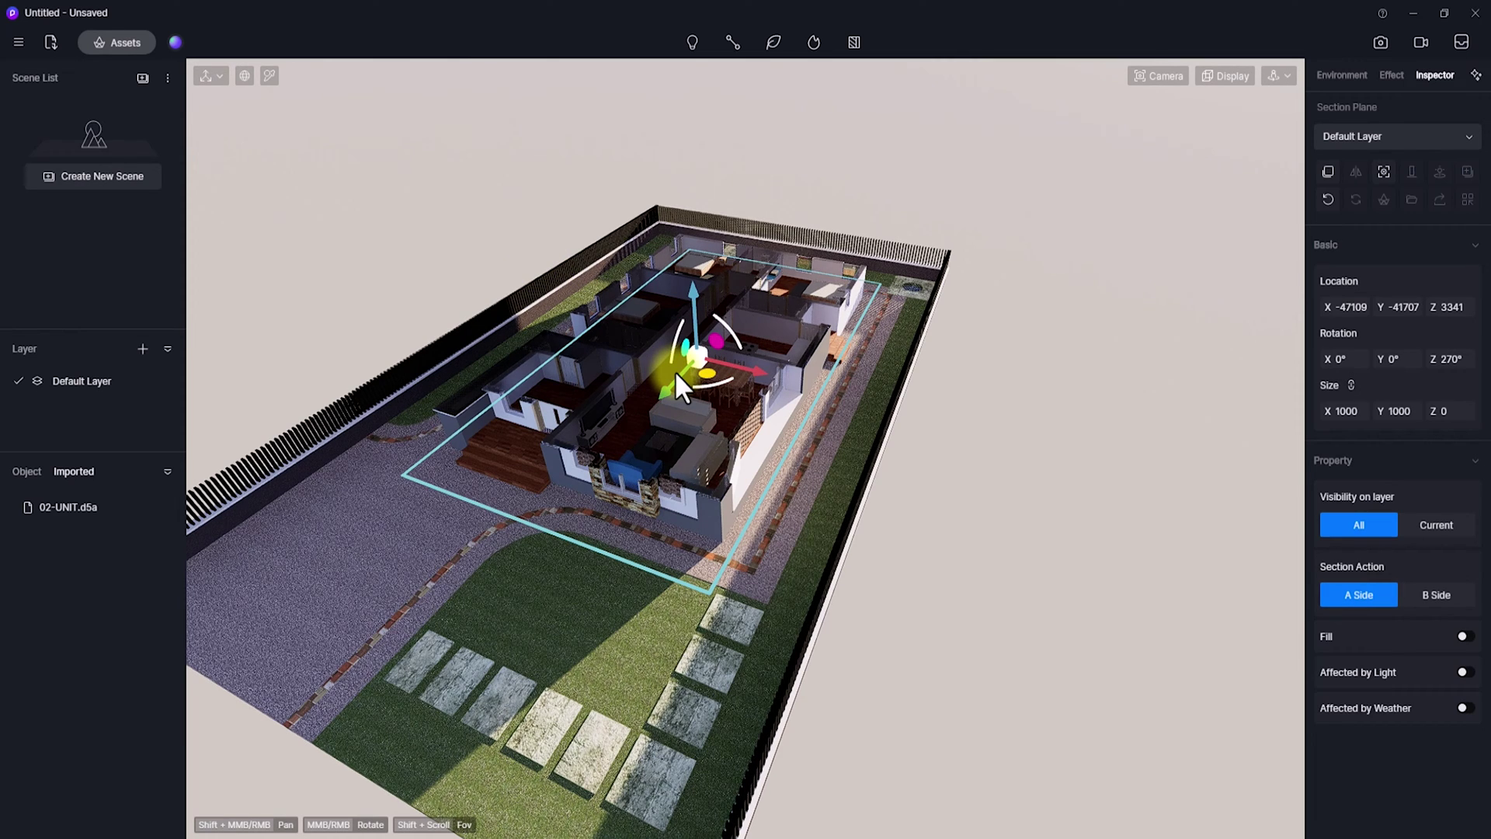
# - Enable Fill, Affected by Light and Affected by Weather on the section plane
pyautogui.click(1464, 636)
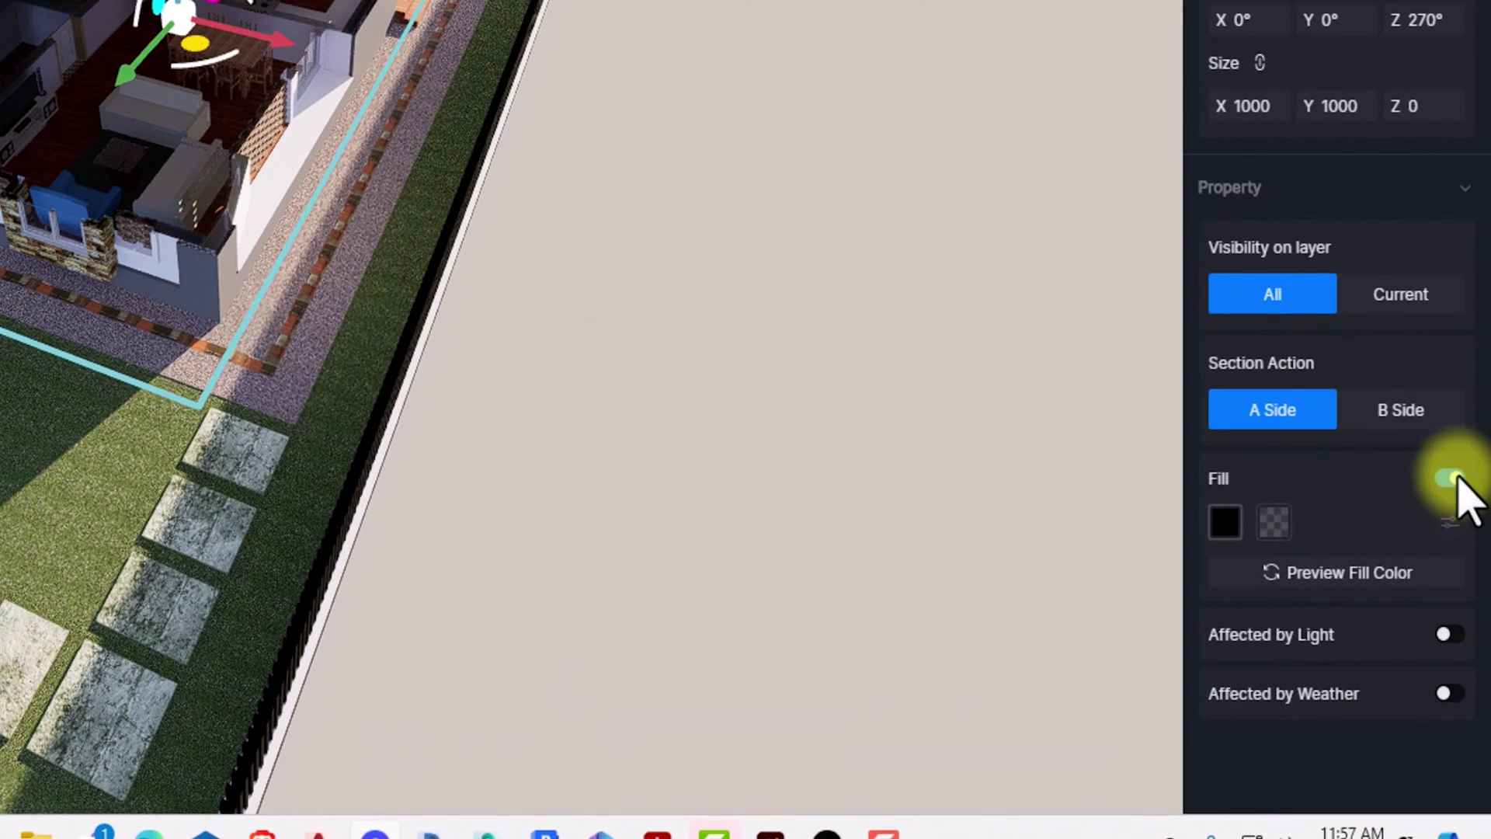
pyautogui.click(1449, 634)
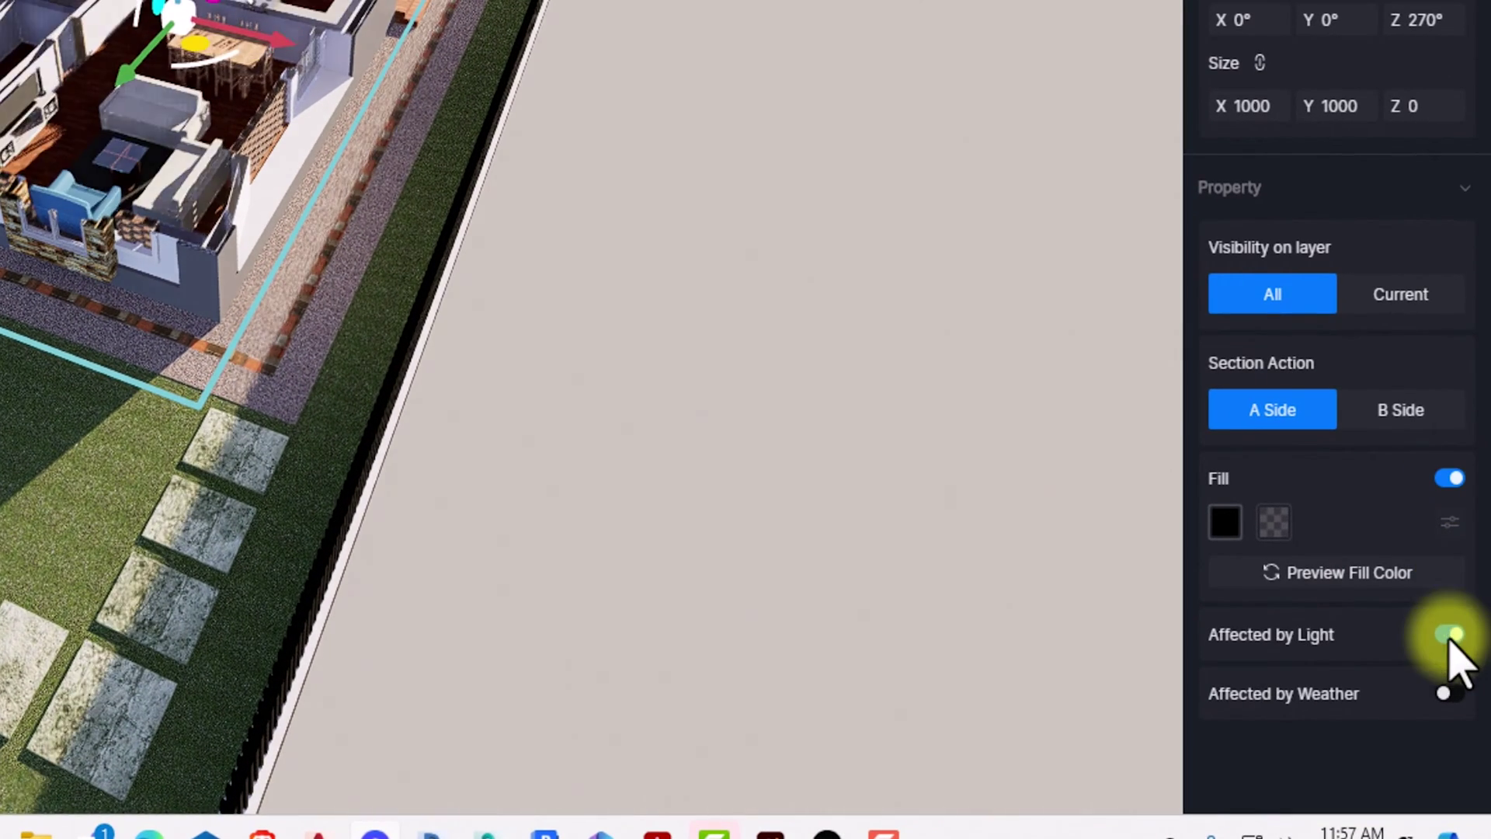
pyautogui.click(1444, 693)
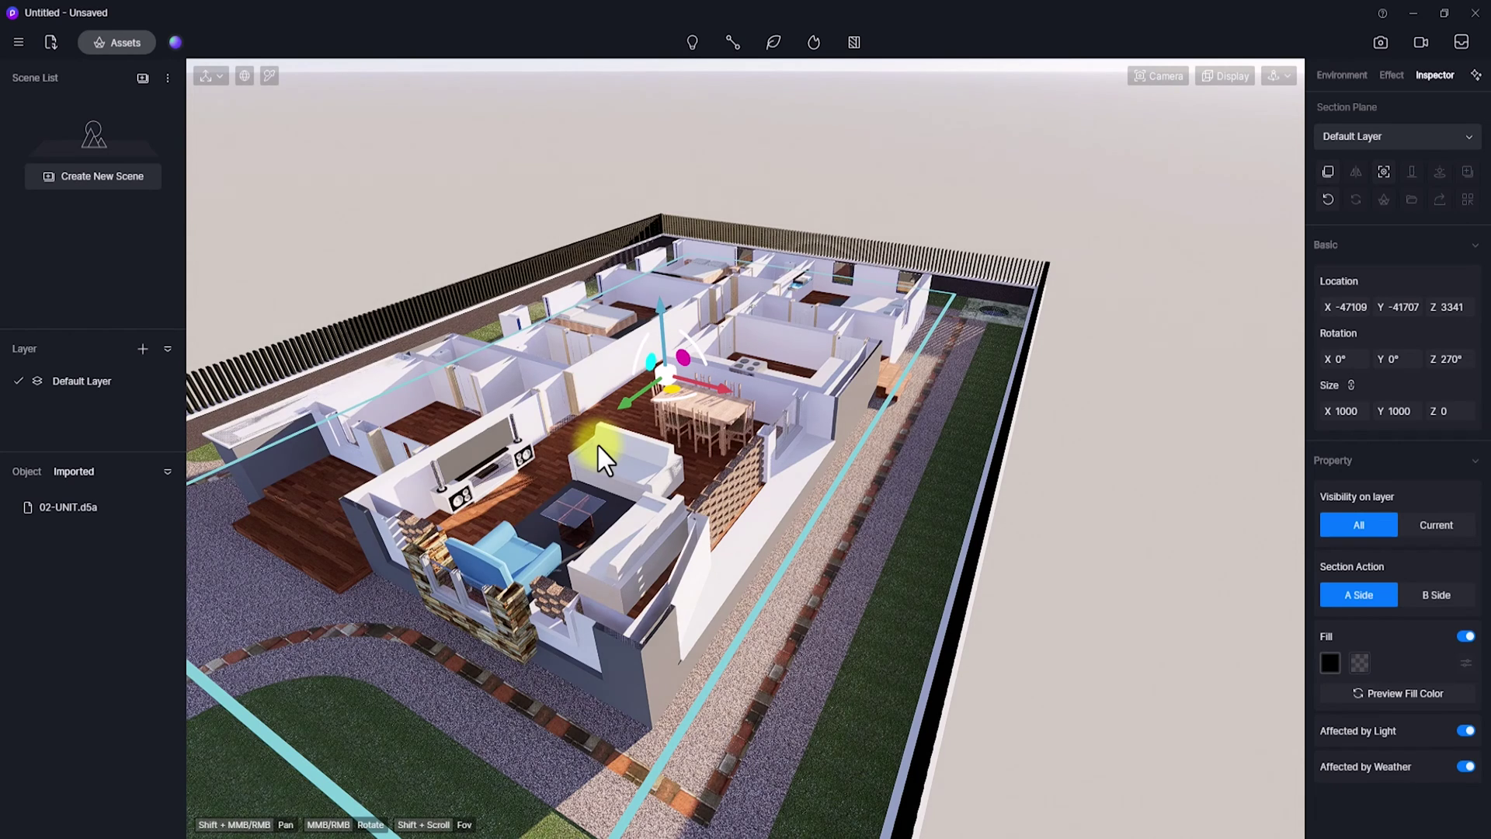
pyautogui.scroll(-3, 598, 444)
pyautogui.moveTo(598, 444); pyautogui.dragTo(576, 373, button='middle')
pyautogui.scroll(5, 577, 373)
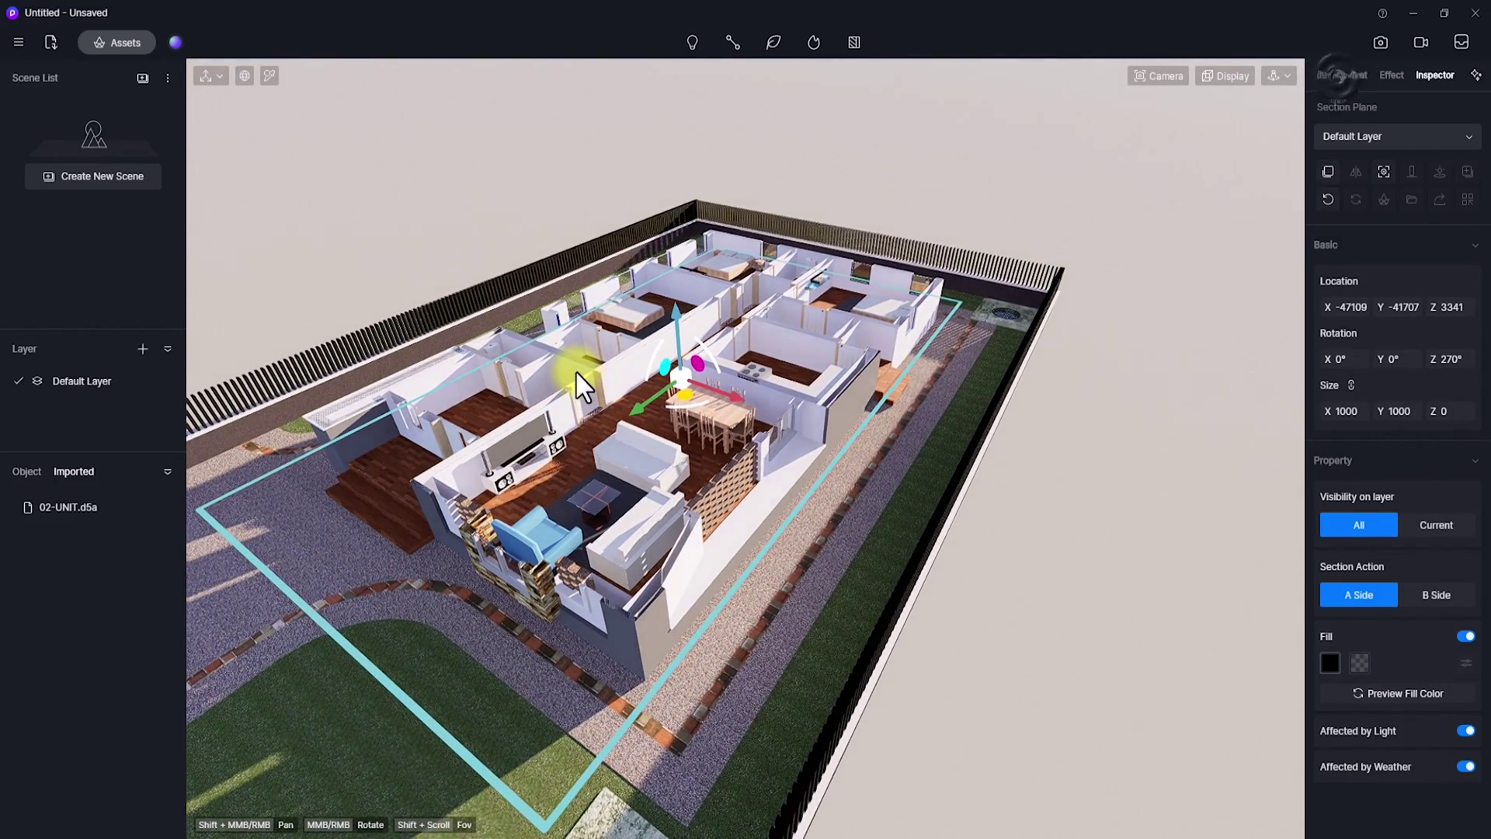
# - Set the sun to 07:20 AM and North Offset to -109.1° in Environment
pyautogui.click(1335, 76)
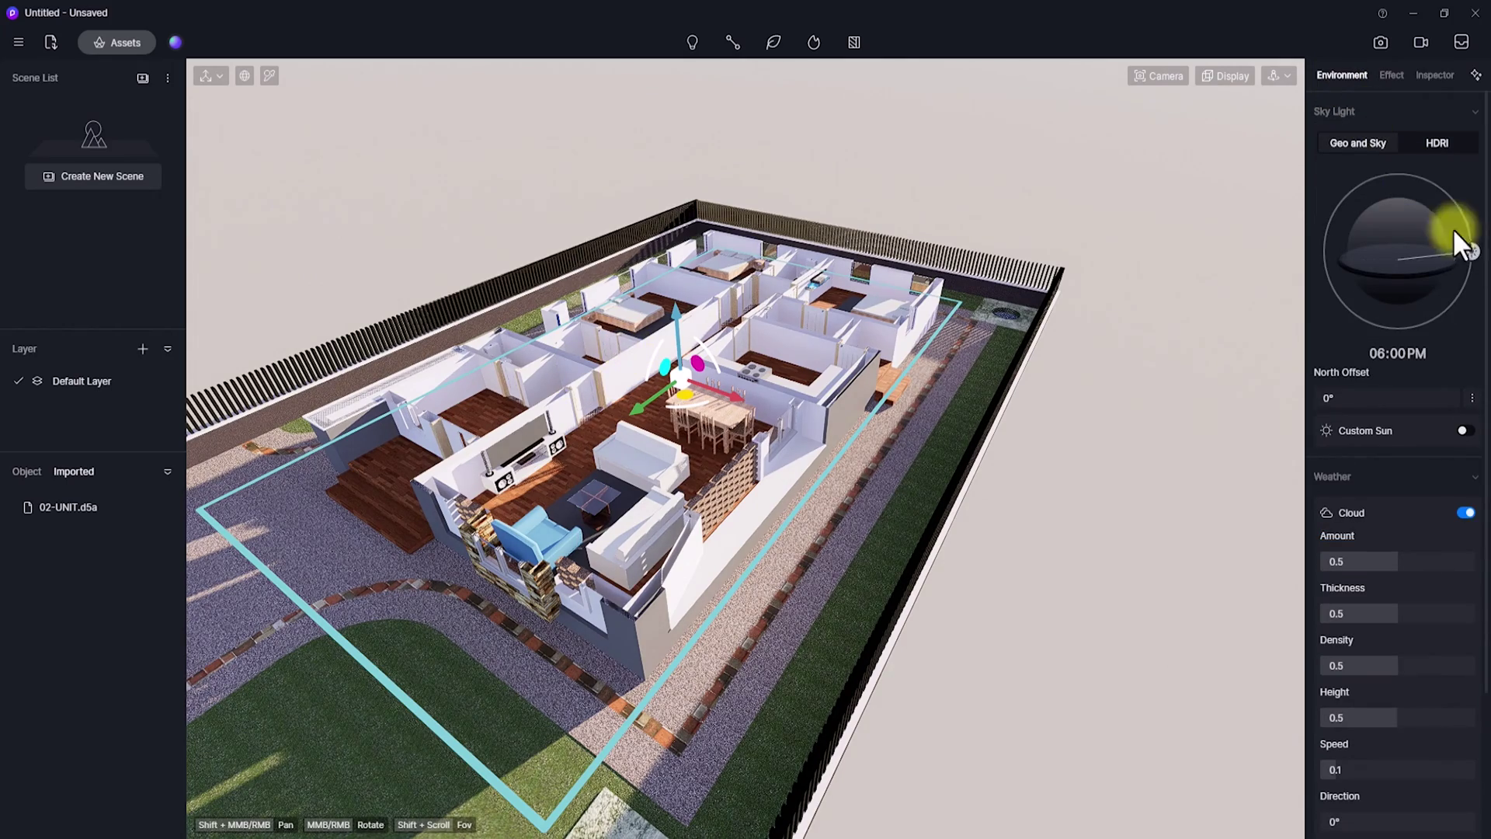
pyautogui.moveTo(1454, 243)
pyautogui.mouseDown()
pyautogui.moveTo(1390, 207)
pyautogui.moveTo(1340, 208)
pyautogui.moveTo(1320, 222)
pyautogui.moveTo(1322, 313)
pyautogui.mouseUp()
pyautogui.moveTo(1323, 399)
pyautogui.mouseDown()
pyautogui.moveTo(1475, 446)
pyautogui.moveTo(1331, 393)
pyautogui.moveTo(1341, 412)
pyautogui.mouseUp()
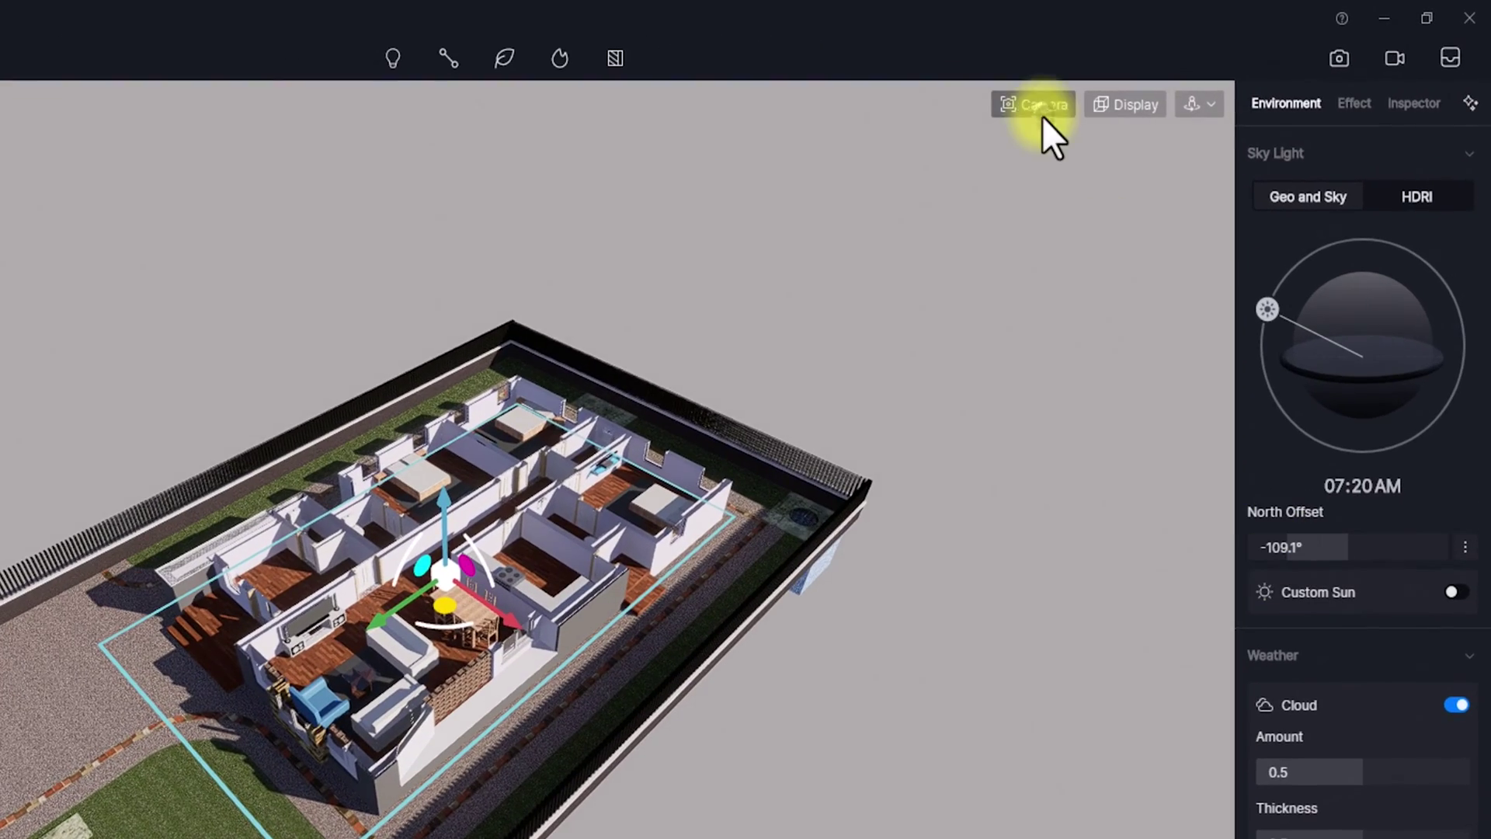
# - Set the camera field of view to 60°, then reselect the house and section plane
pyautogui.click(1163, 77)
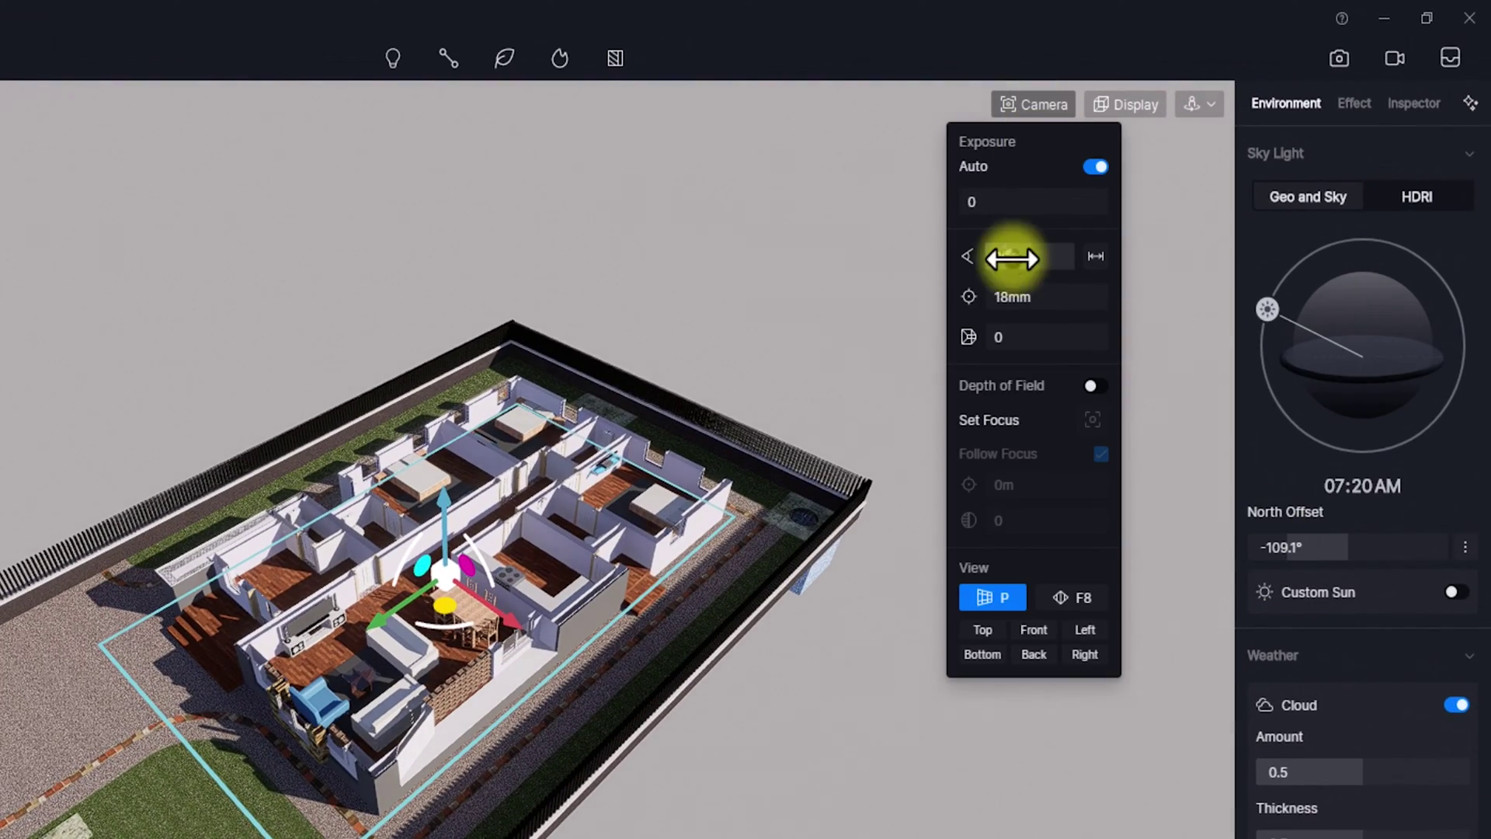
pyautogui.click(1015, 256)
pyautogui.write('60')
pyautogui.press('Return')
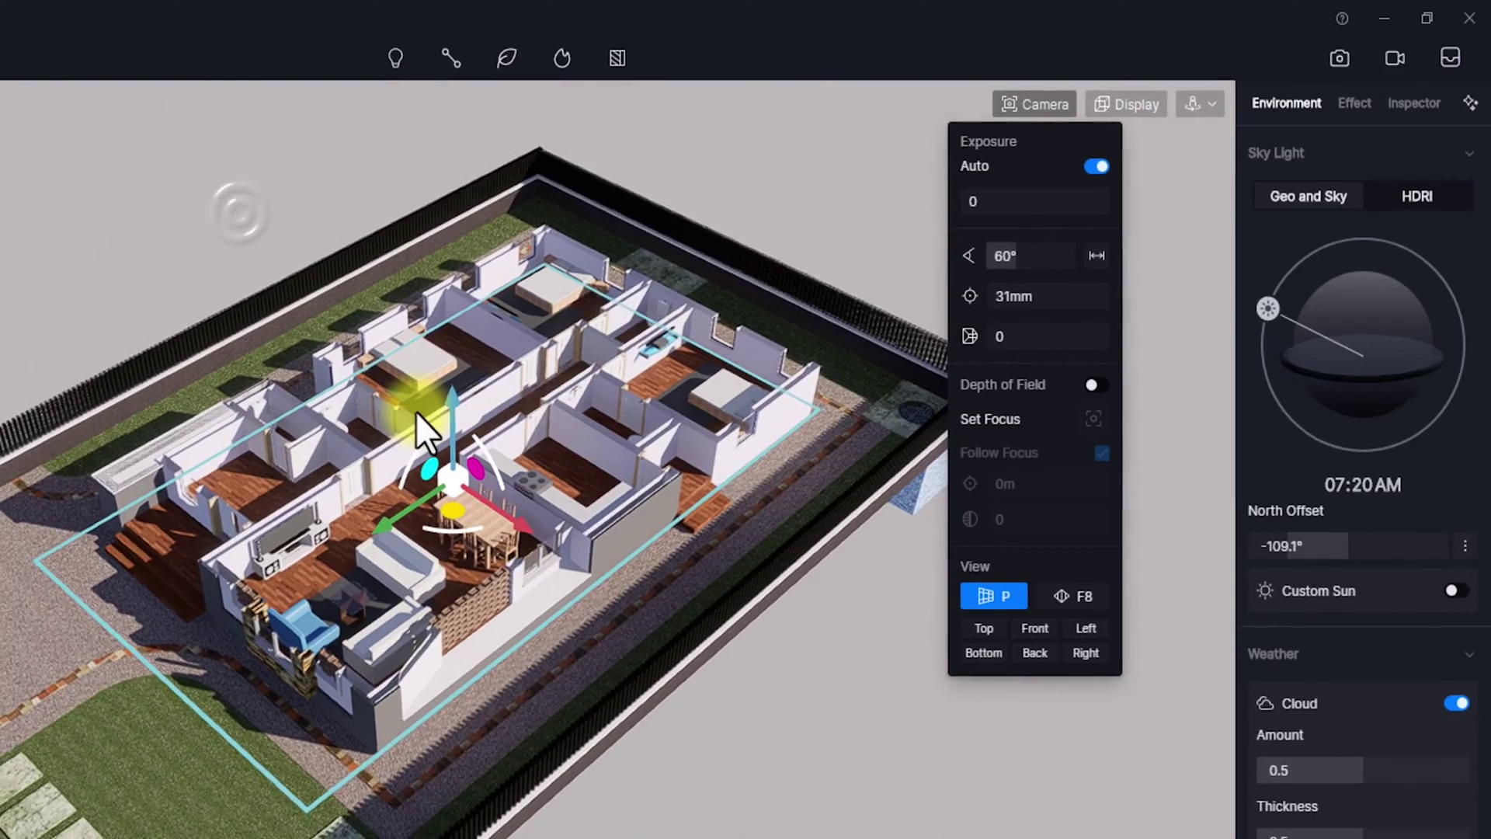
pyautogui.click(239, 216)
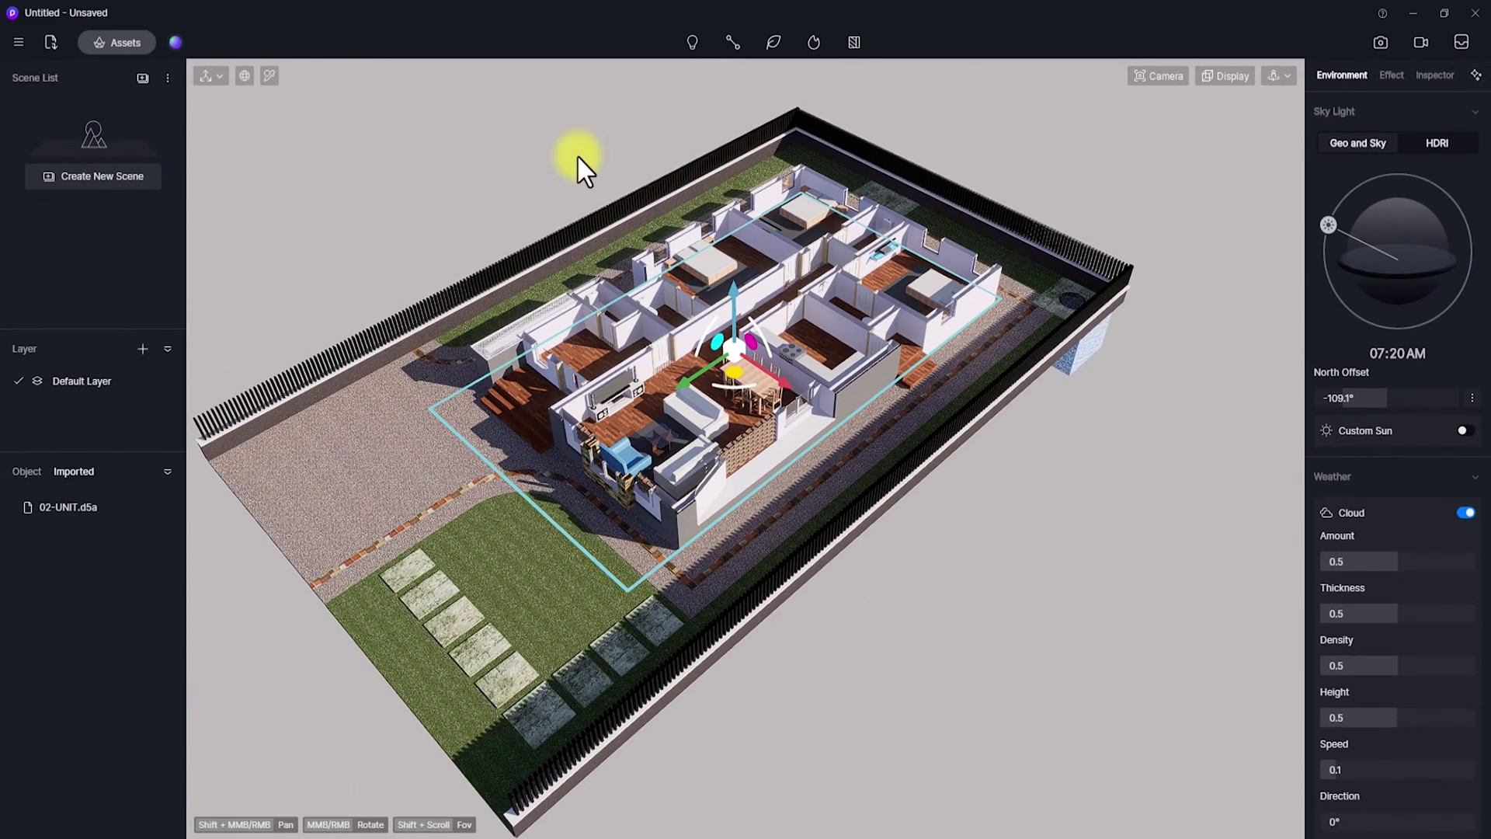
pyautogui.click(777, 458)
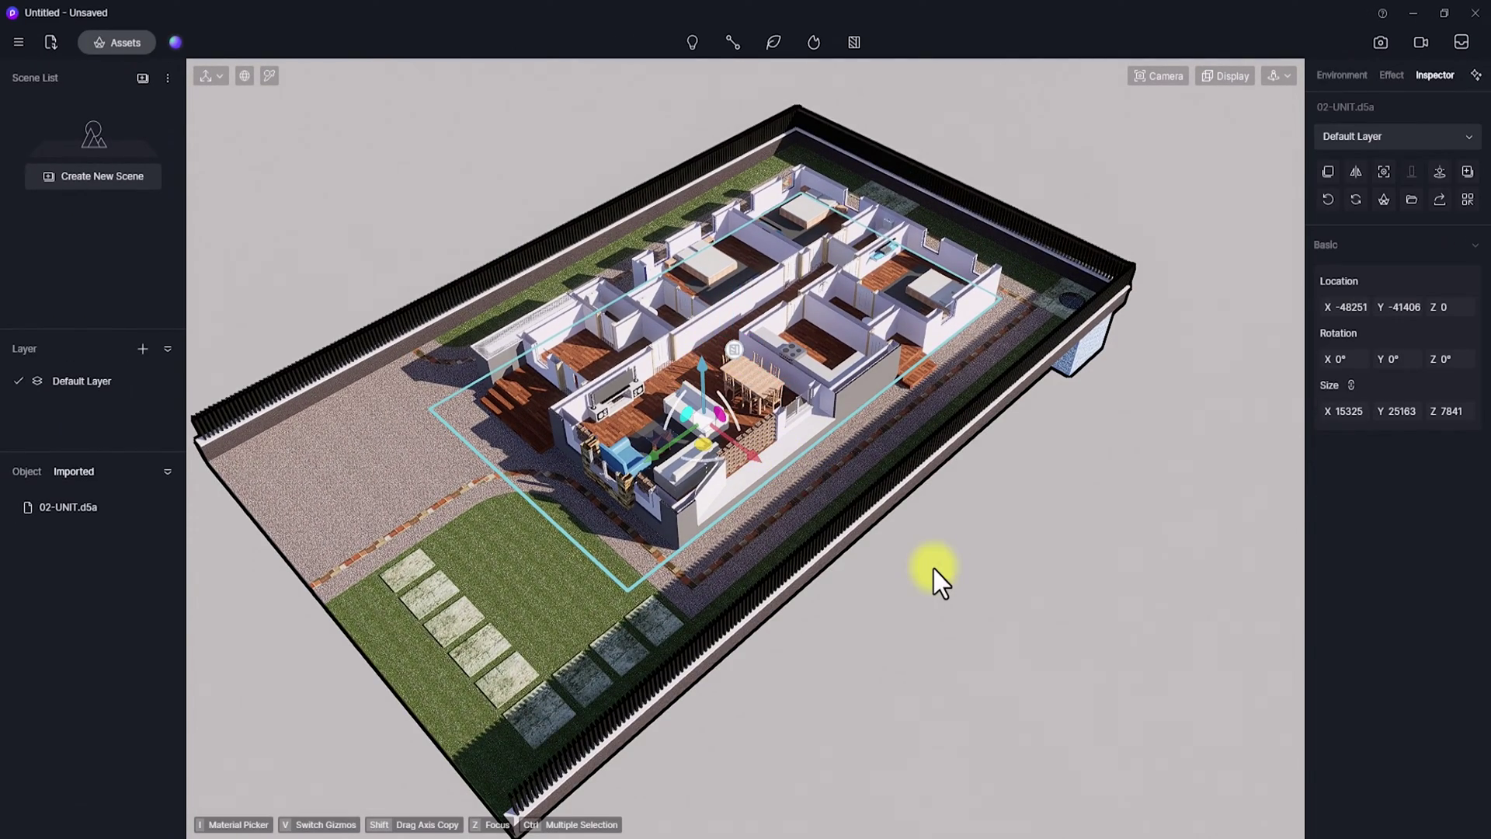
pyautogui.click(730, 351)
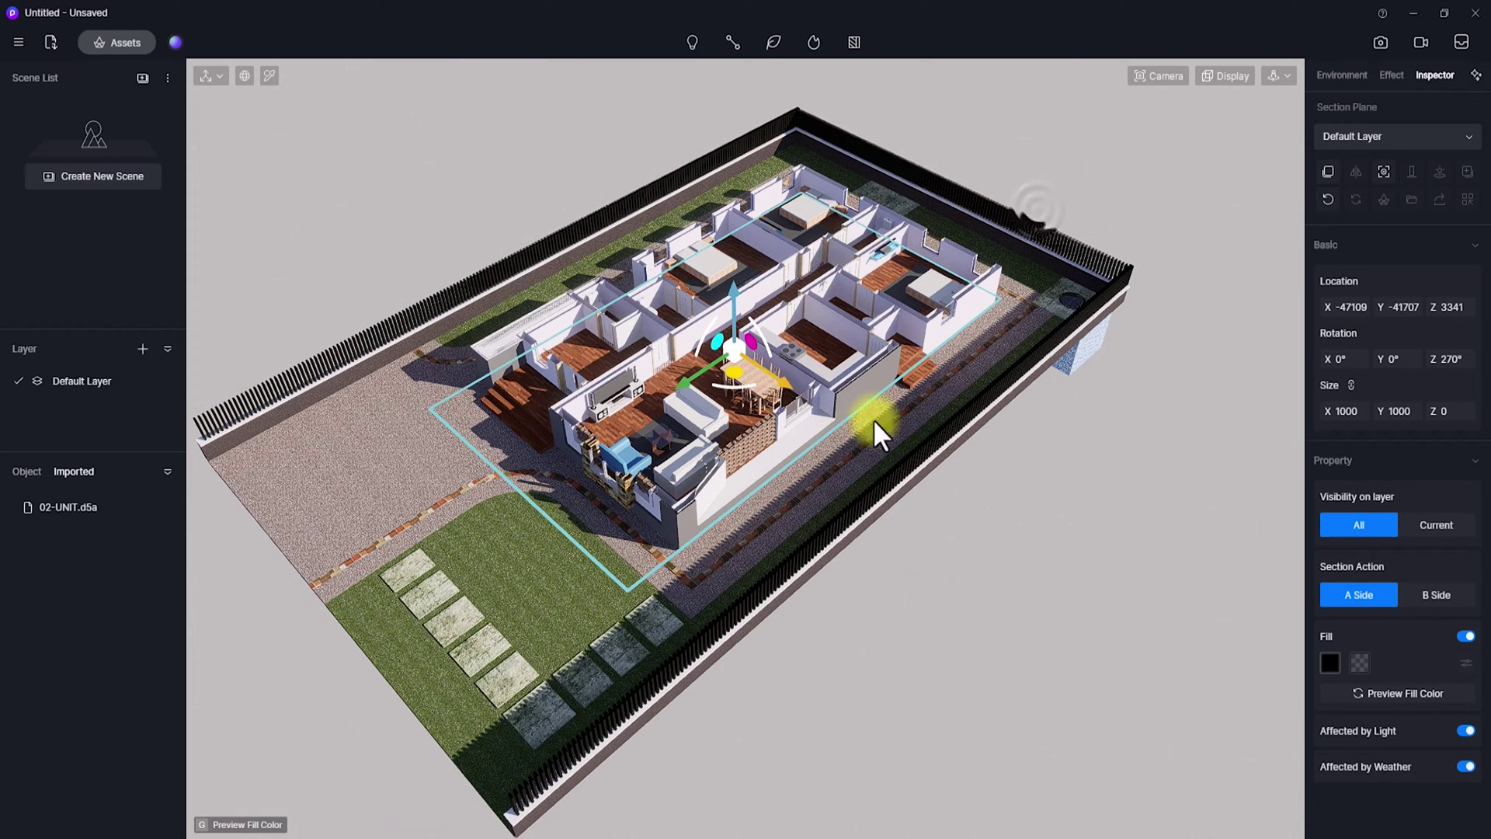
pyautogui.click(1032, 229)
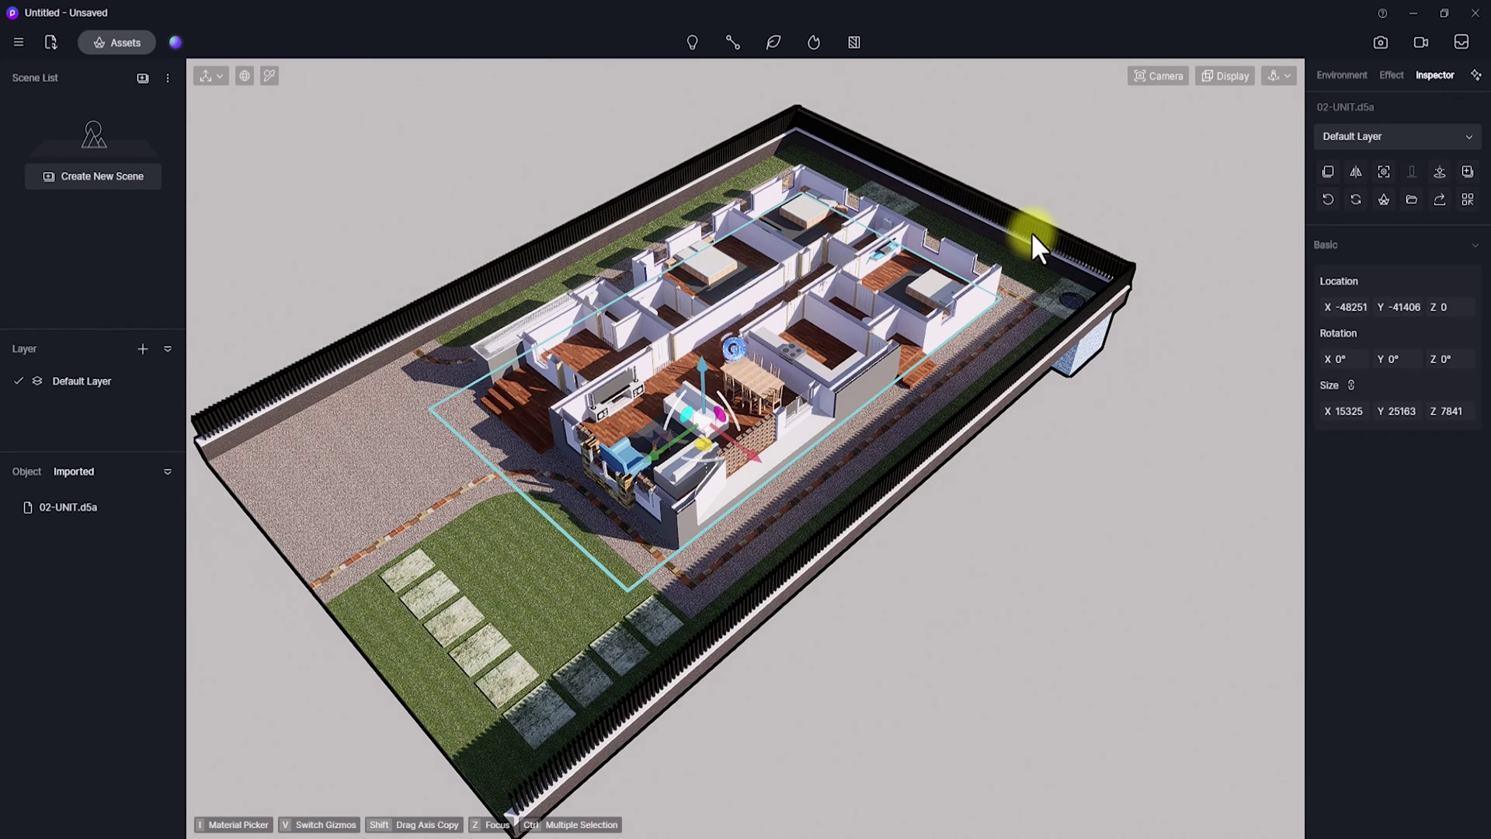
pyautogui.click(733, 351)
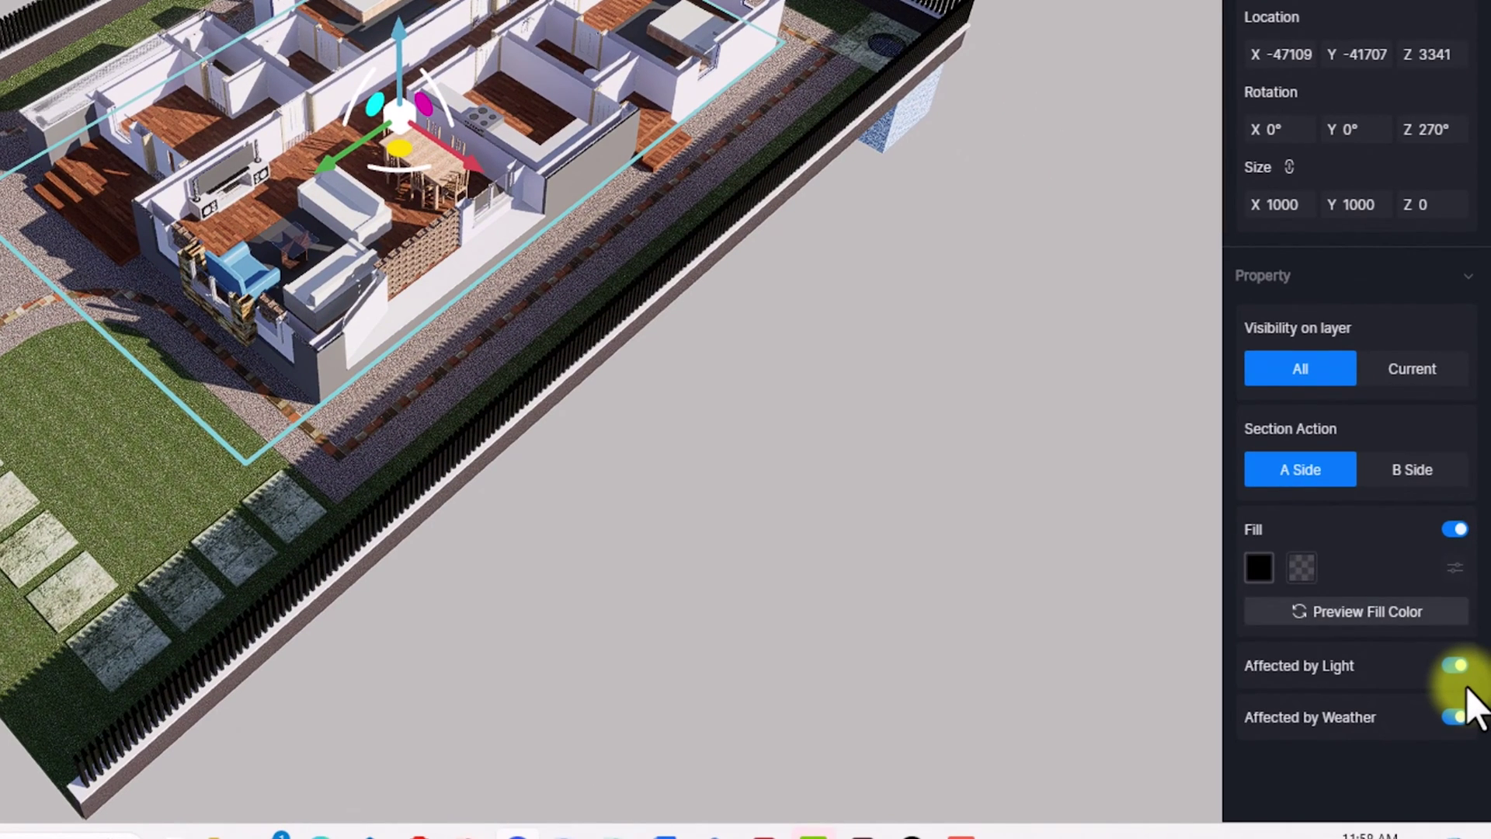
pyautogui.click(1351, 612)
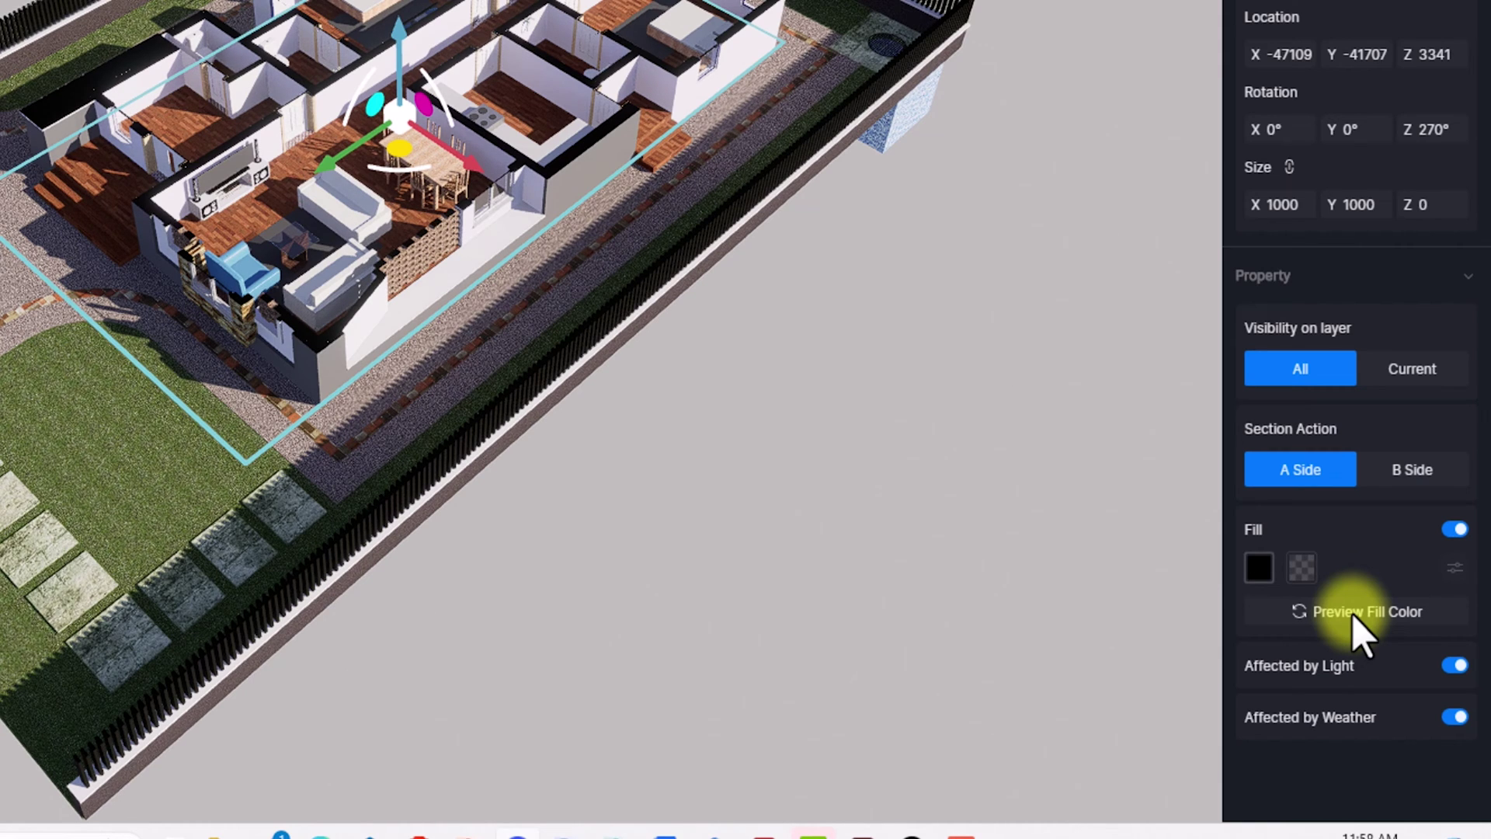
pyautogui.click(1258, 567)
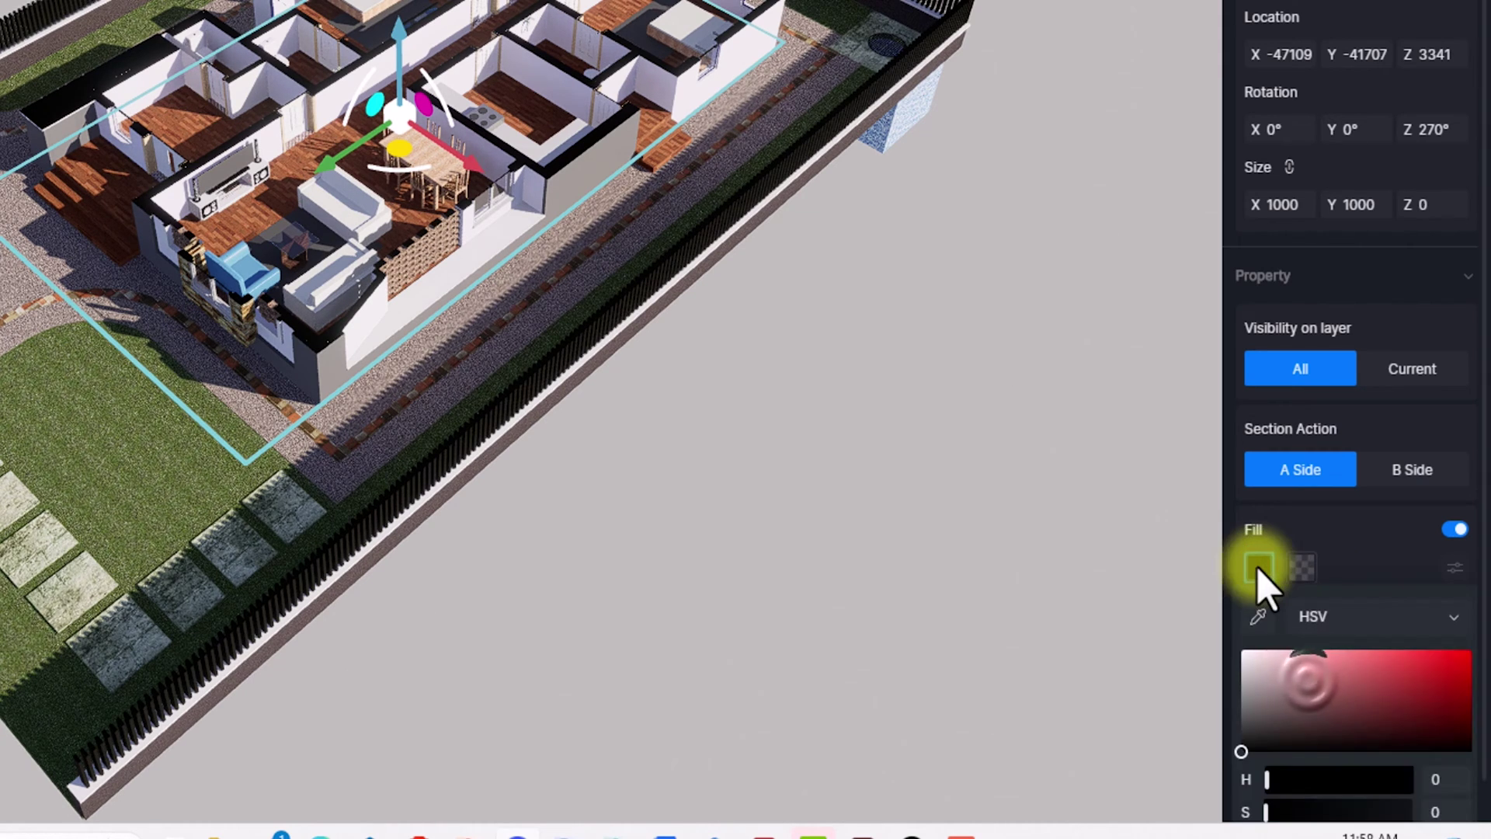
pyautogui.moveTo(1307, 682); pyautogui.dragTo(1475, 659)
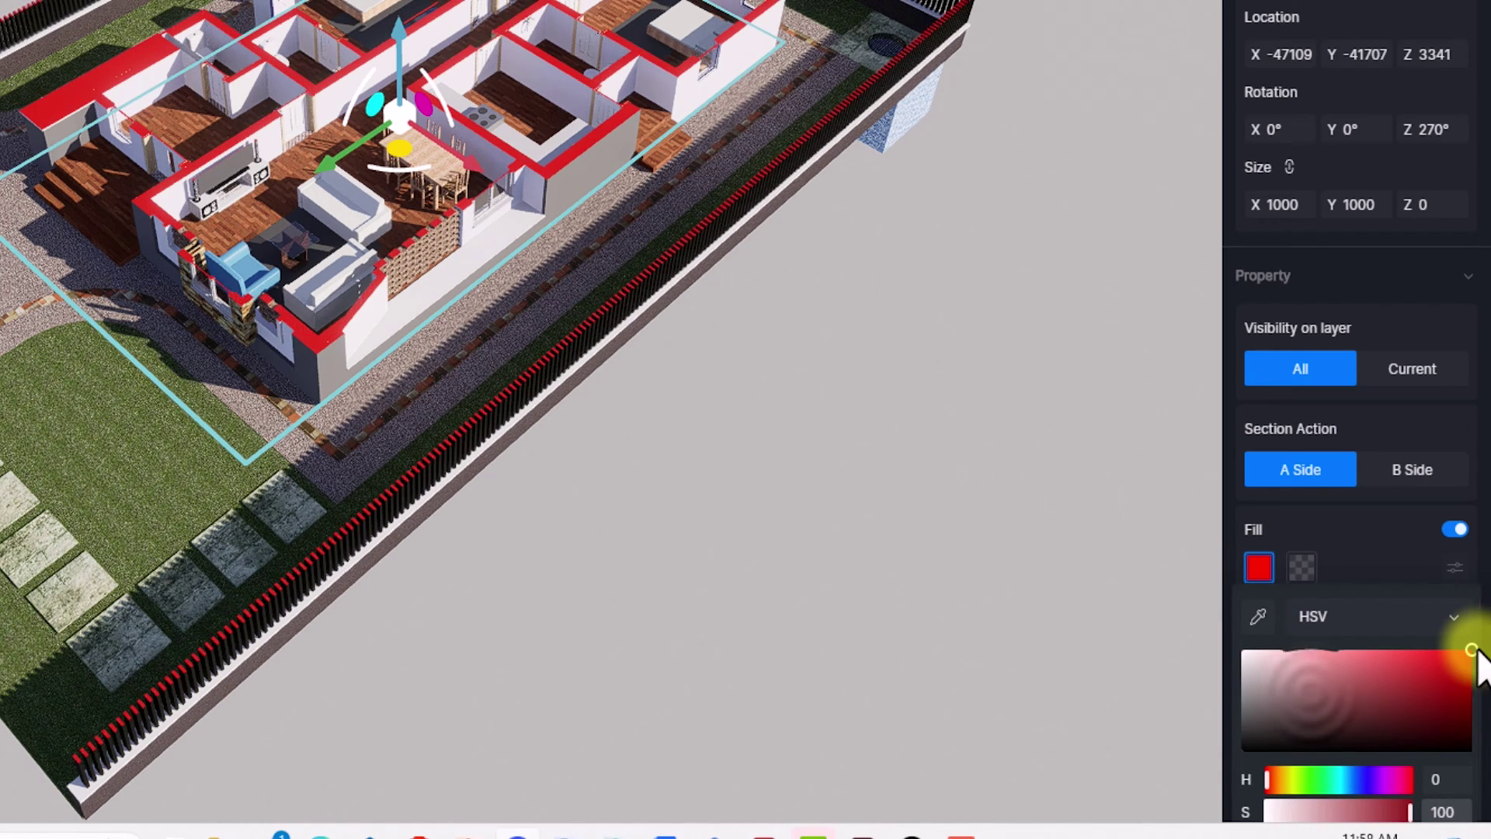
pyautogui.moveTo(1472, 651); pyautogui.dragTo(1243, 773)
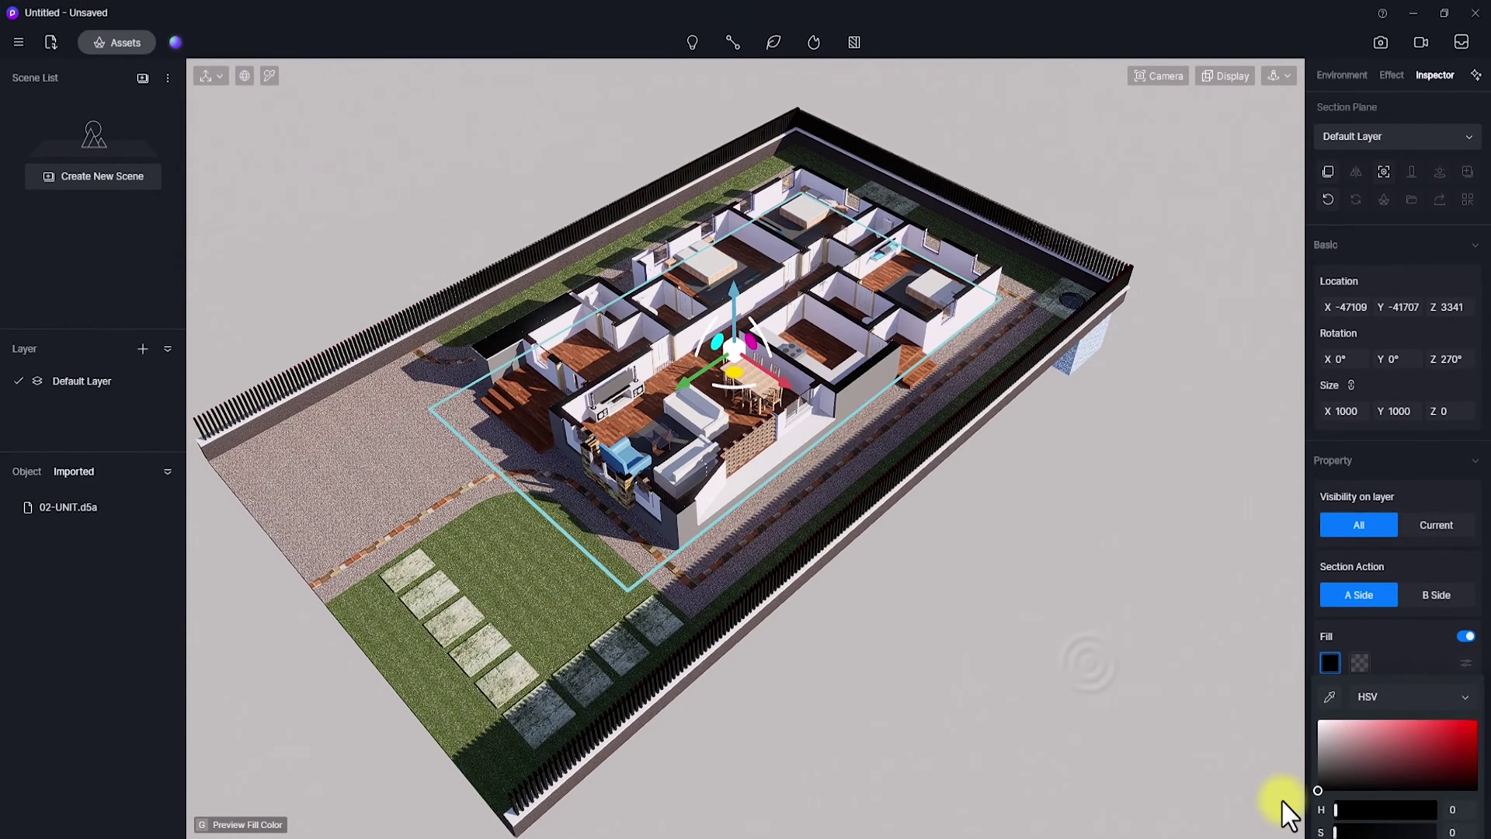
pyautogui.click(798, 467)
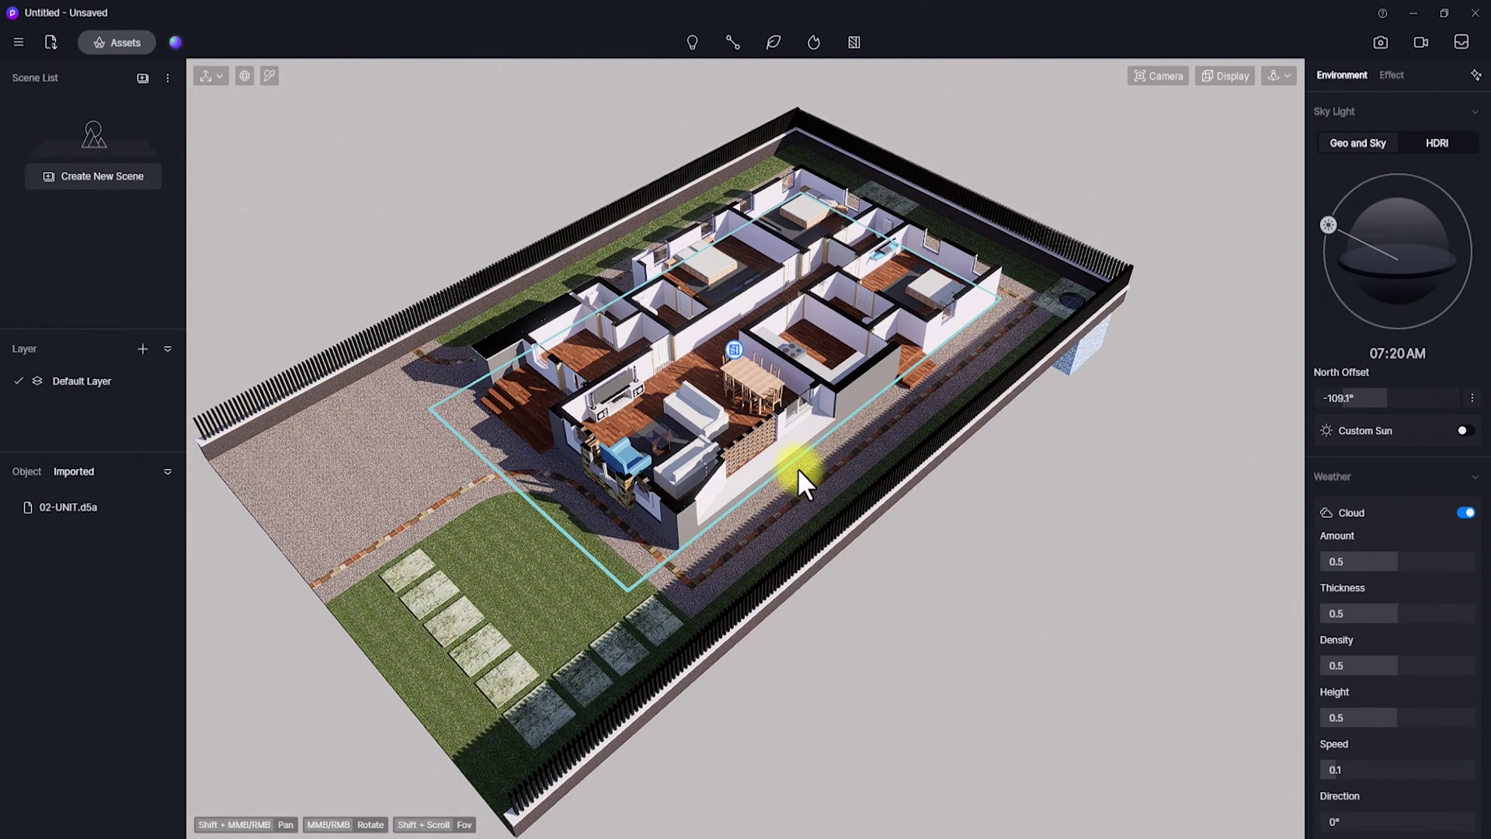
# - Apply White Wall Paint from the materials library to the walls and adjust it
pyautogui.click(544, 489)
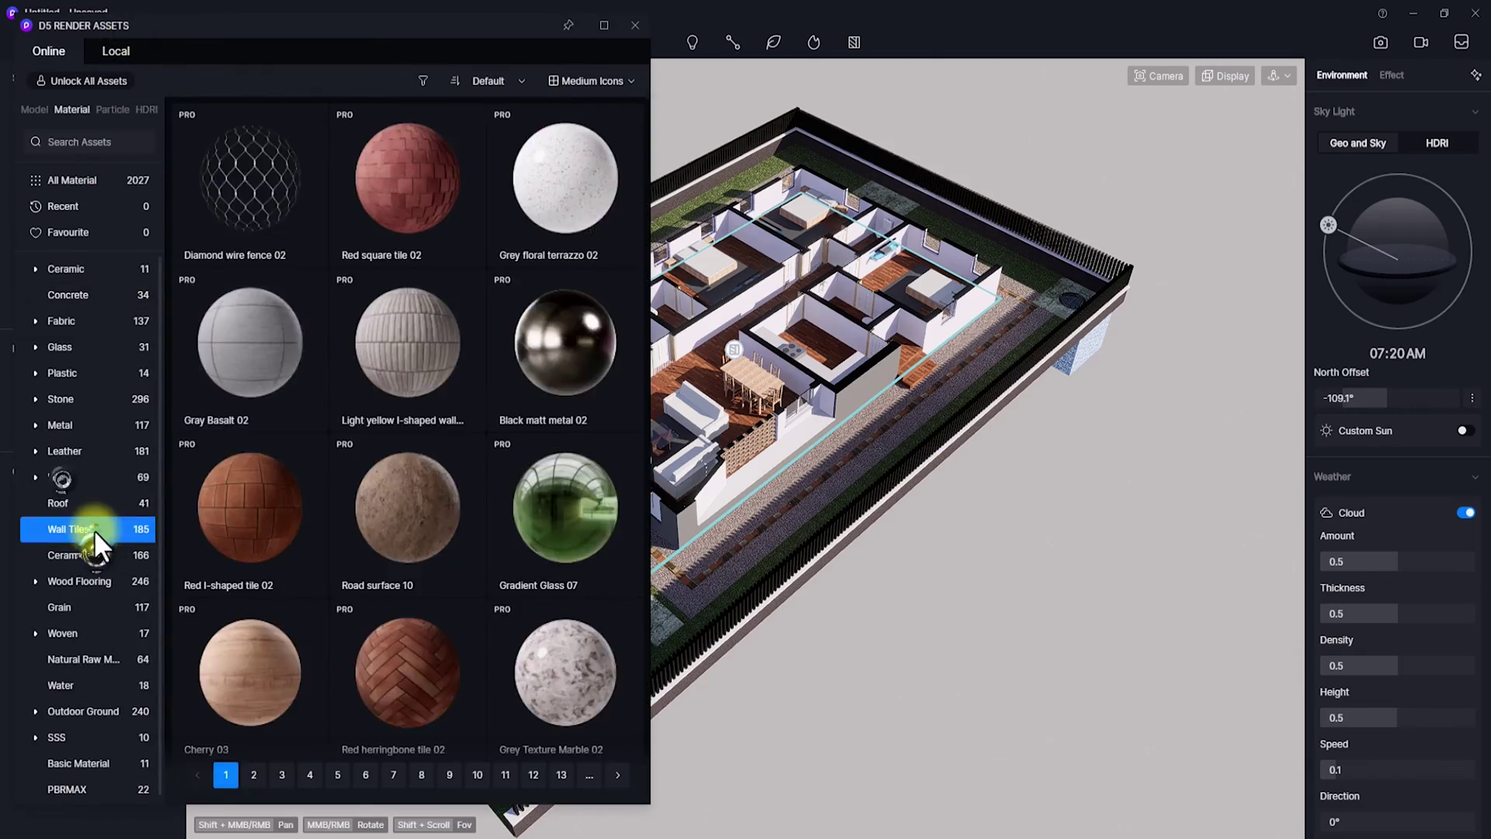
pyautogui.click(100, 556)
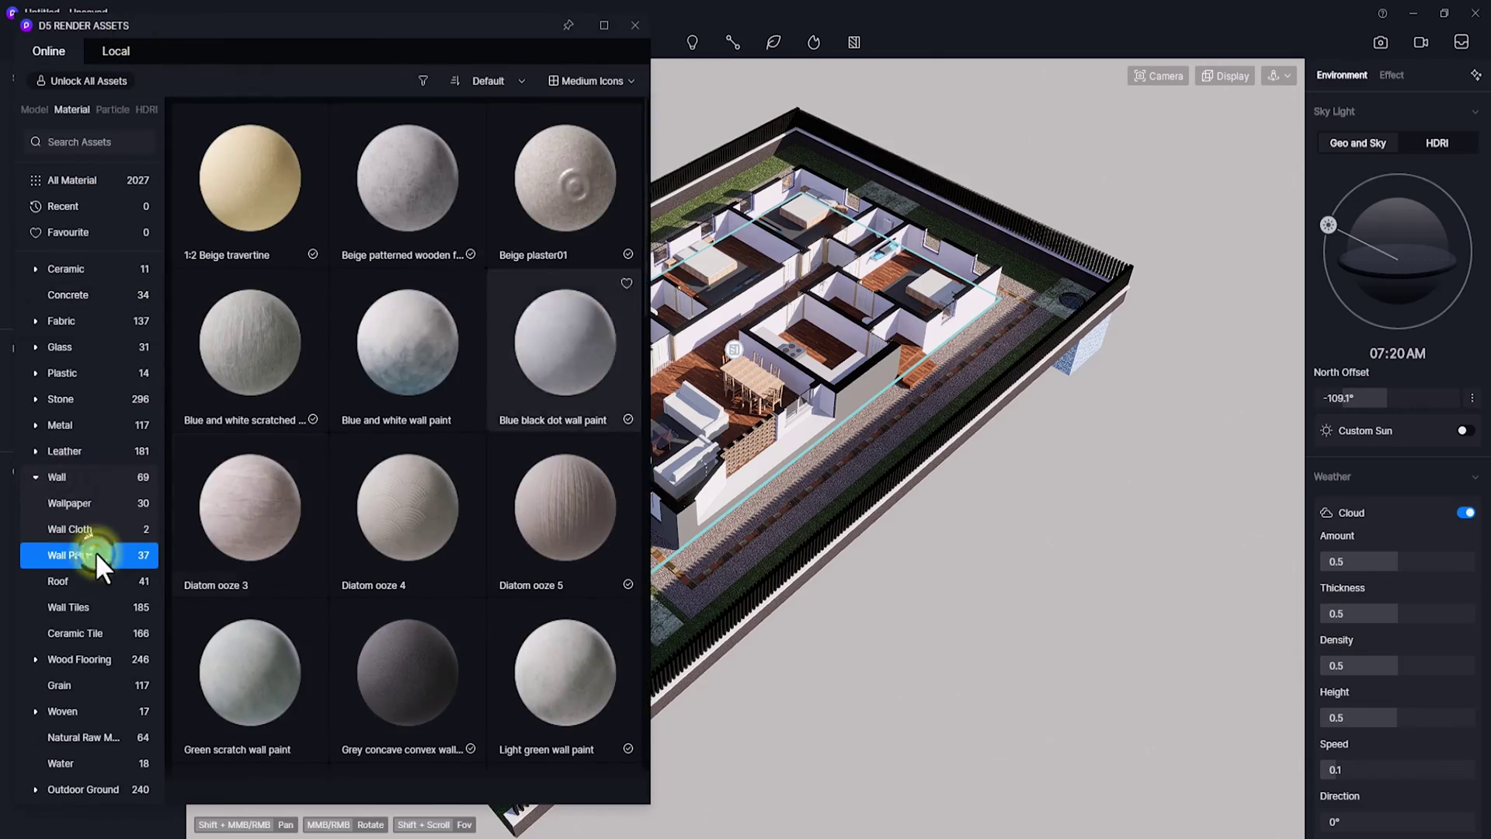
pyautogui.moveTo(573, 190); pyautogui.dragTo(815, 589)
pyautogui.scroll(-5, 432, 457)
pyautogui.scroll(3, 433, 456)
pyautogui.moveTo(407, 257); pyautogui.dragTo(958, 369)
pyautogui.scroll(-5, 1464, 615)
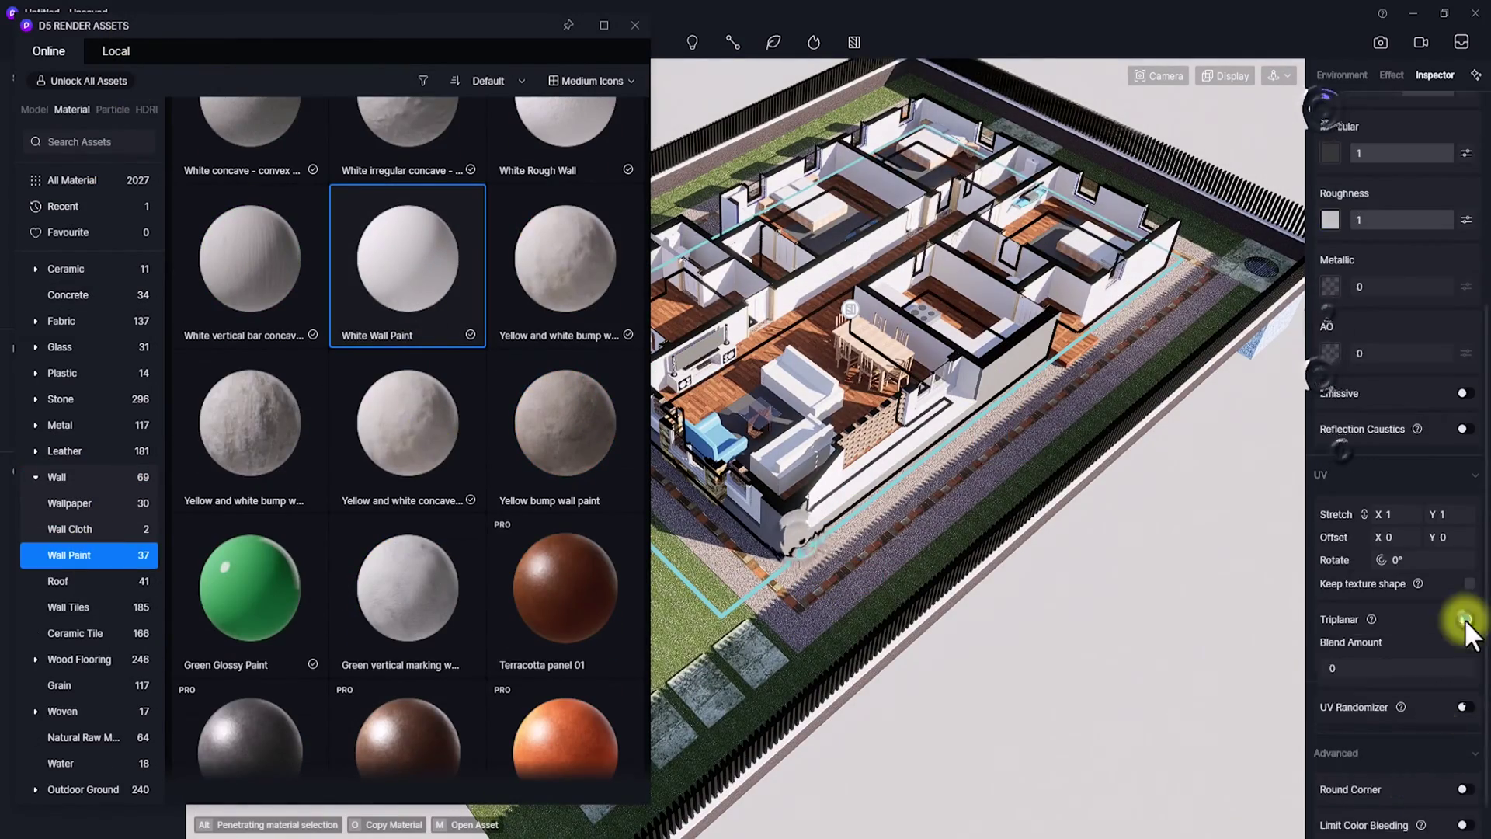
pyautogui.scroll(5, 1398, 427)
pyautogui.click(1329, 310)
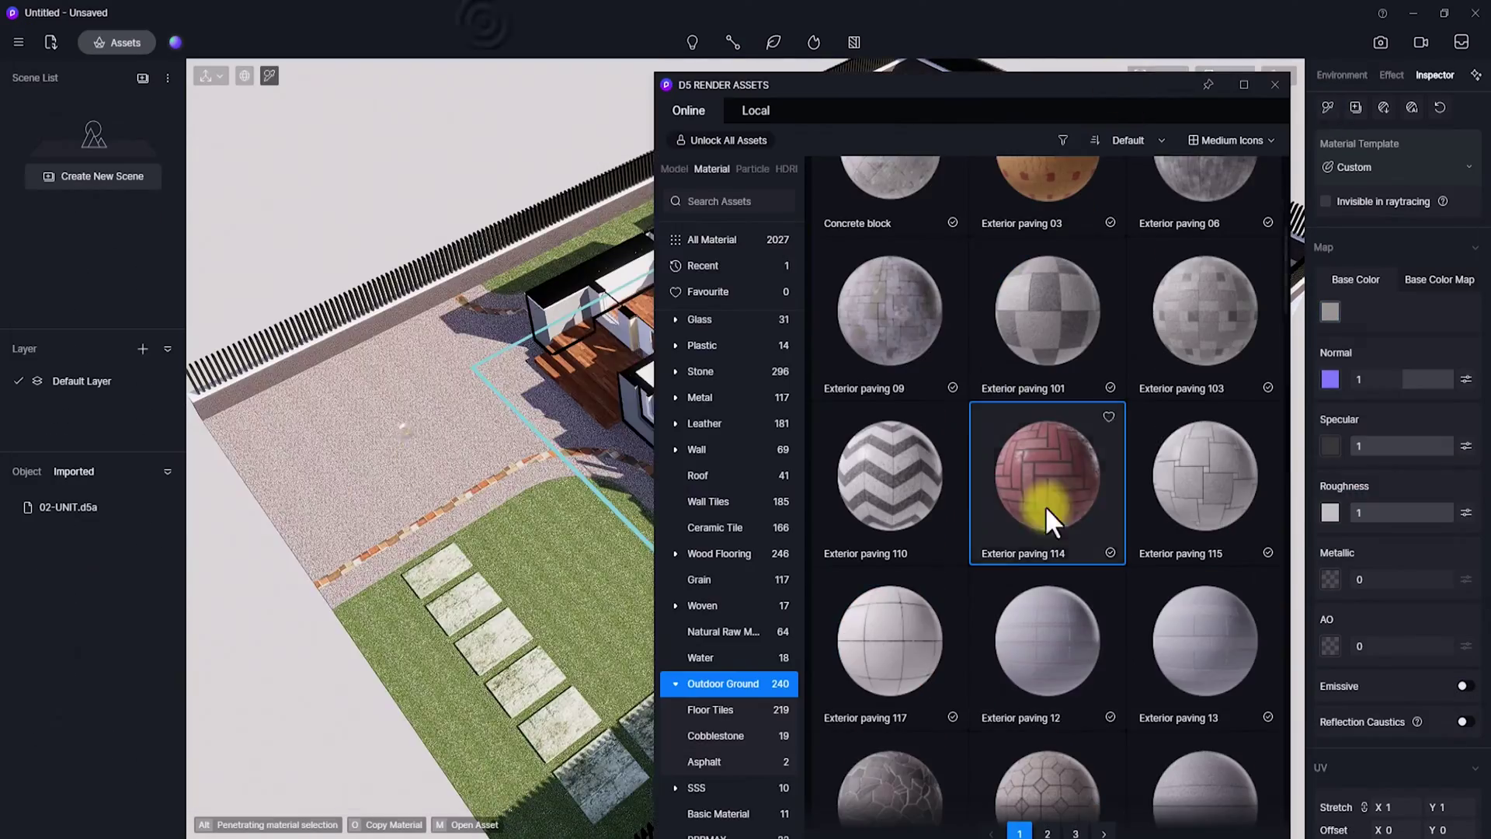
# - Select the ground surface and browse outdoor paving materials for it
pyautogui.click(362, 408)
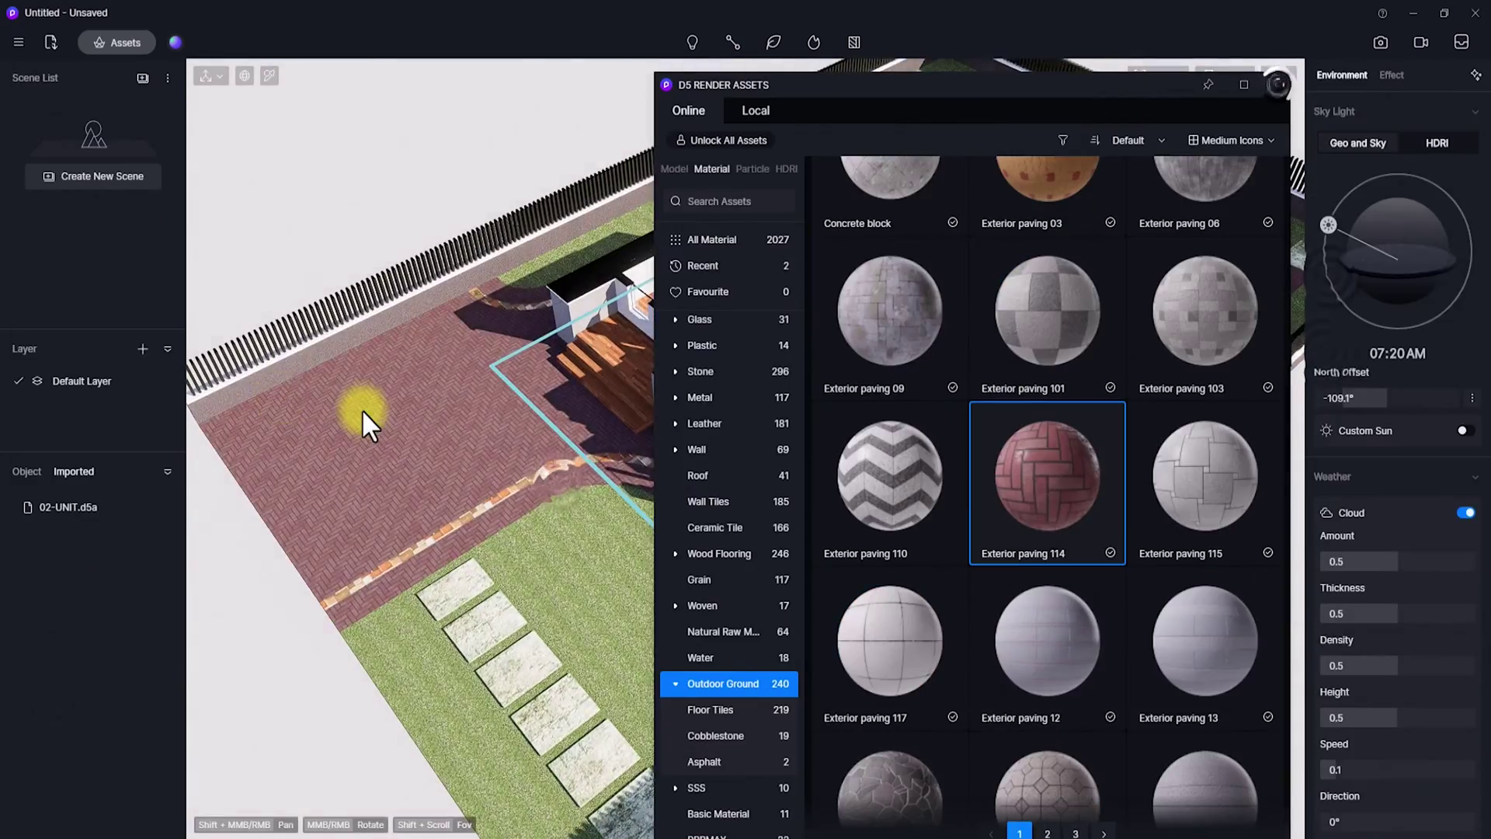
pyautogui.click(1395, 461)
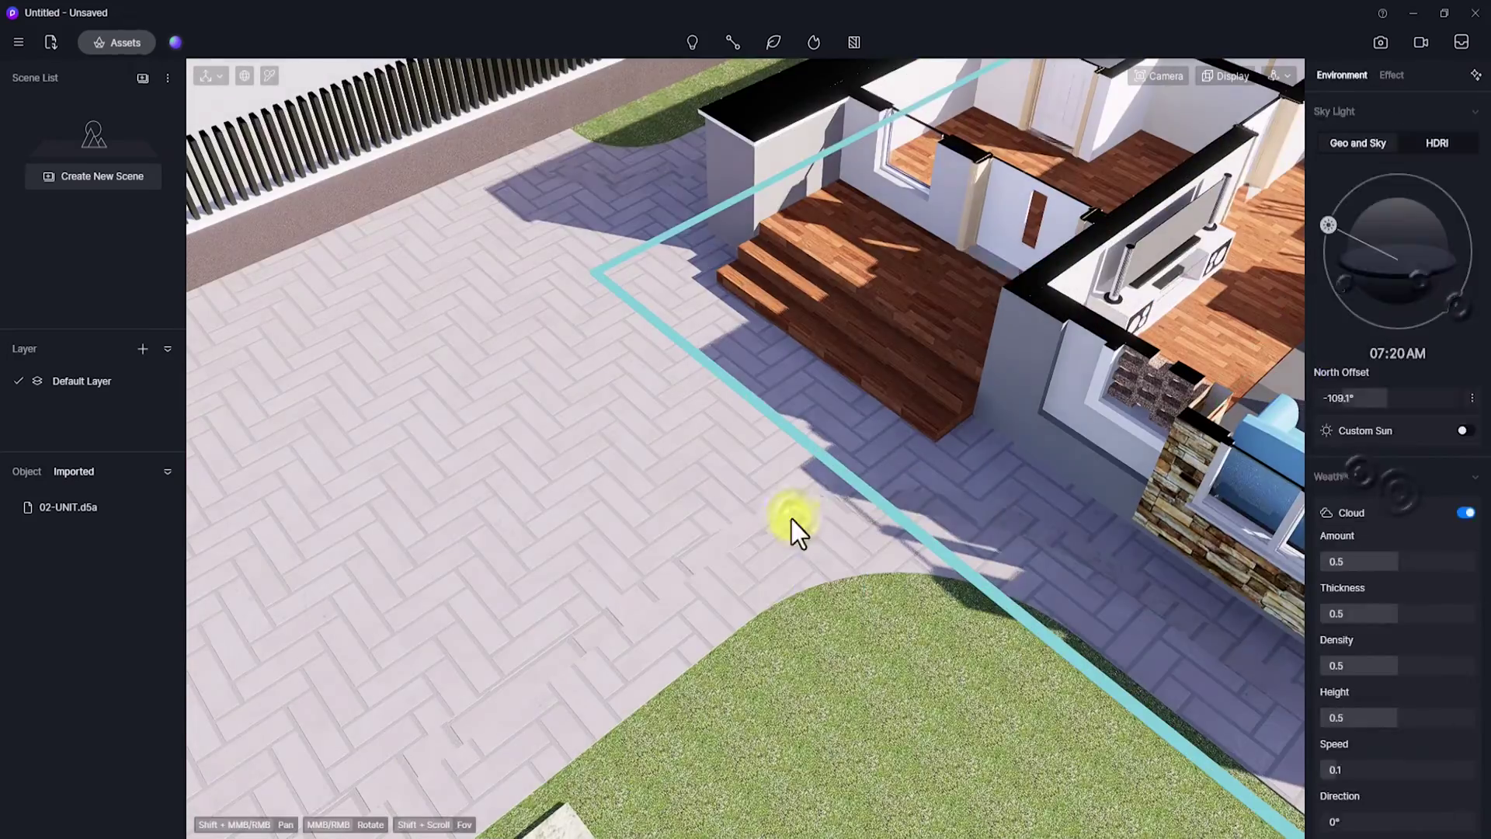
pyautogui.click(792, 526)
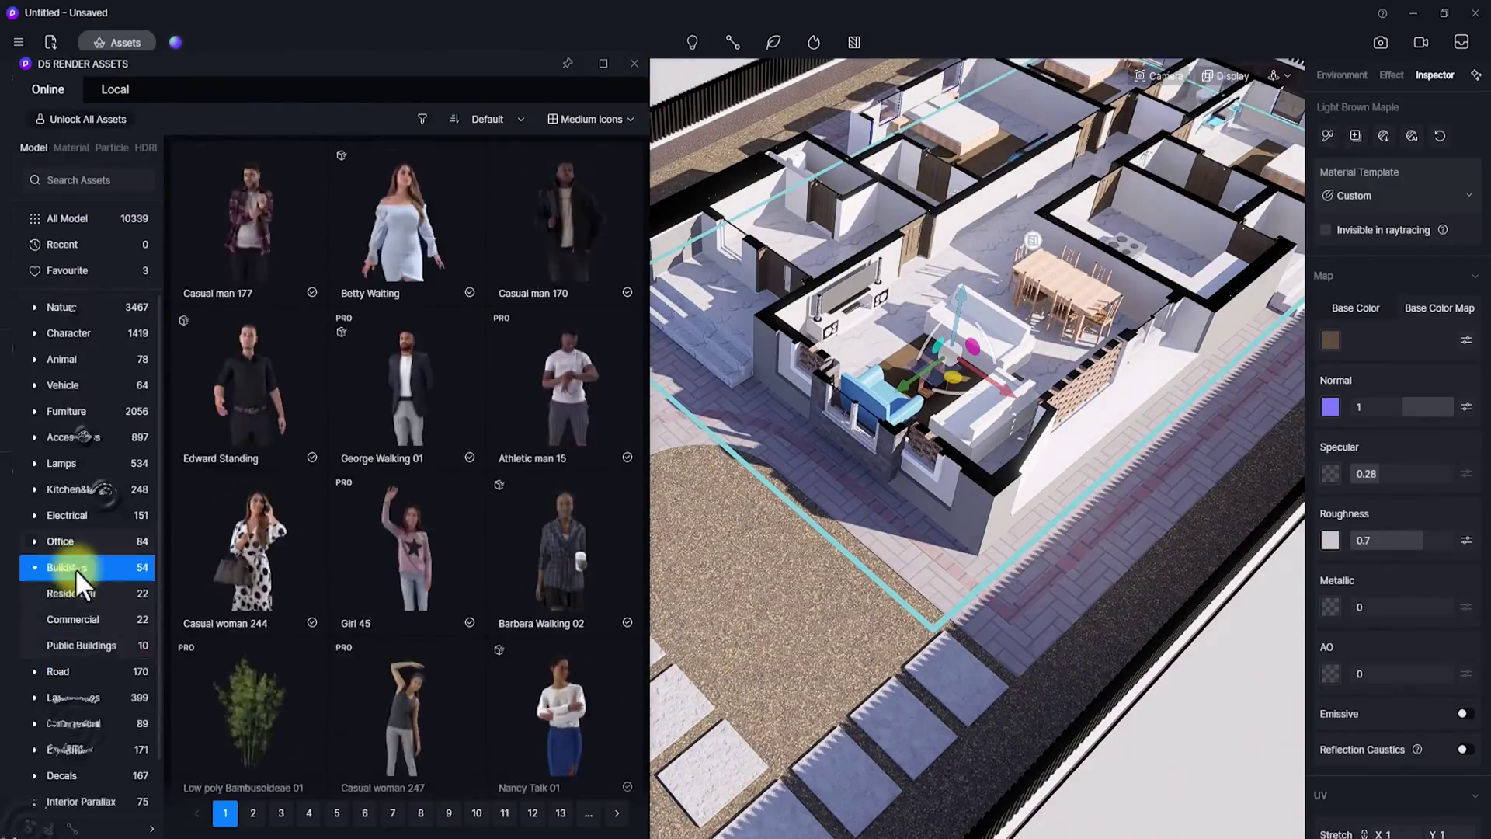
# - Brush an ornamental grass cluster over the lawn and front garden around the bungalow
pyautogui.click(105, 496)
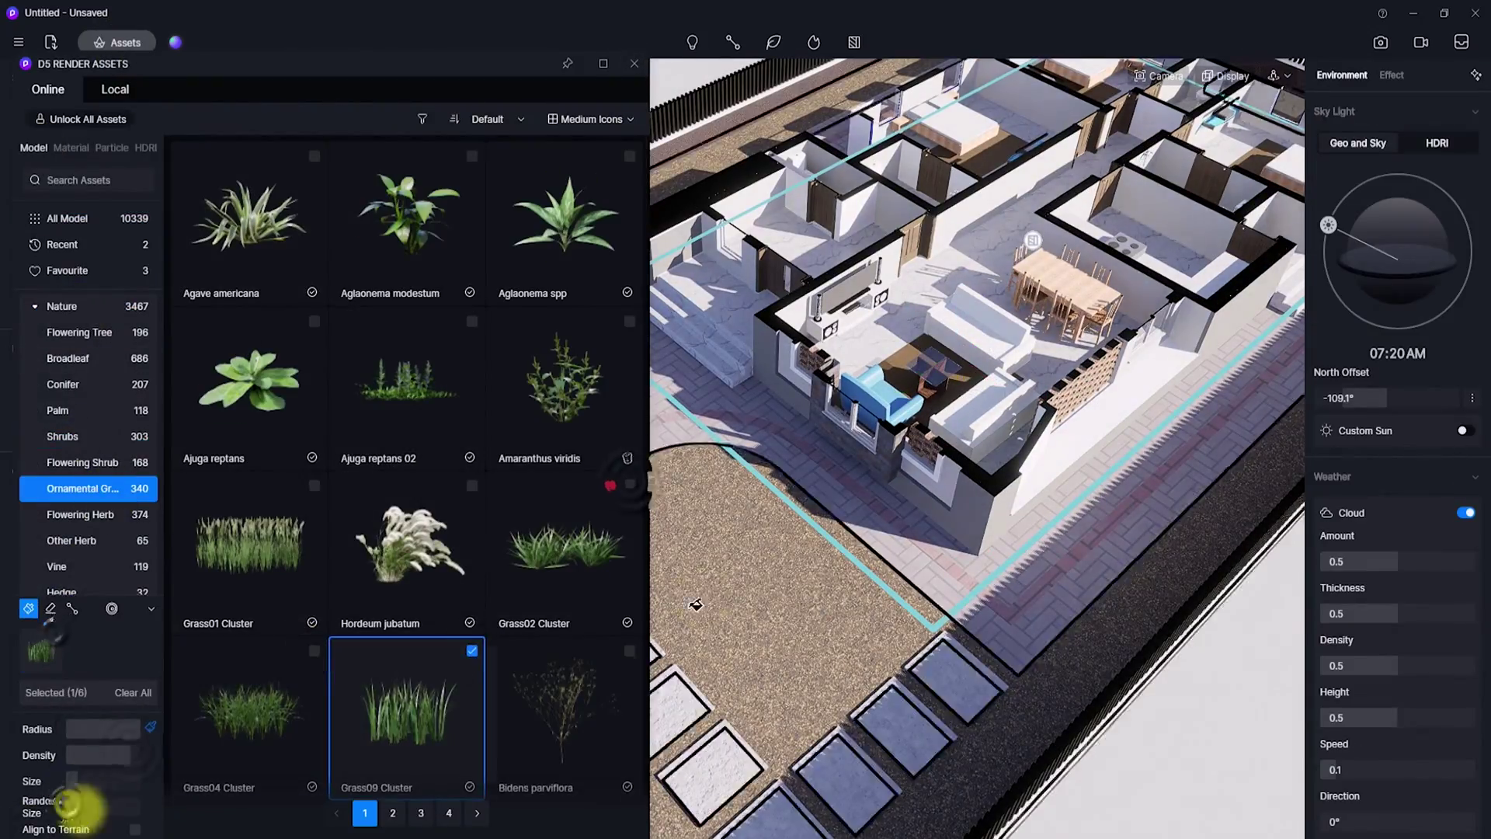
pyautogui.click(641, 497)
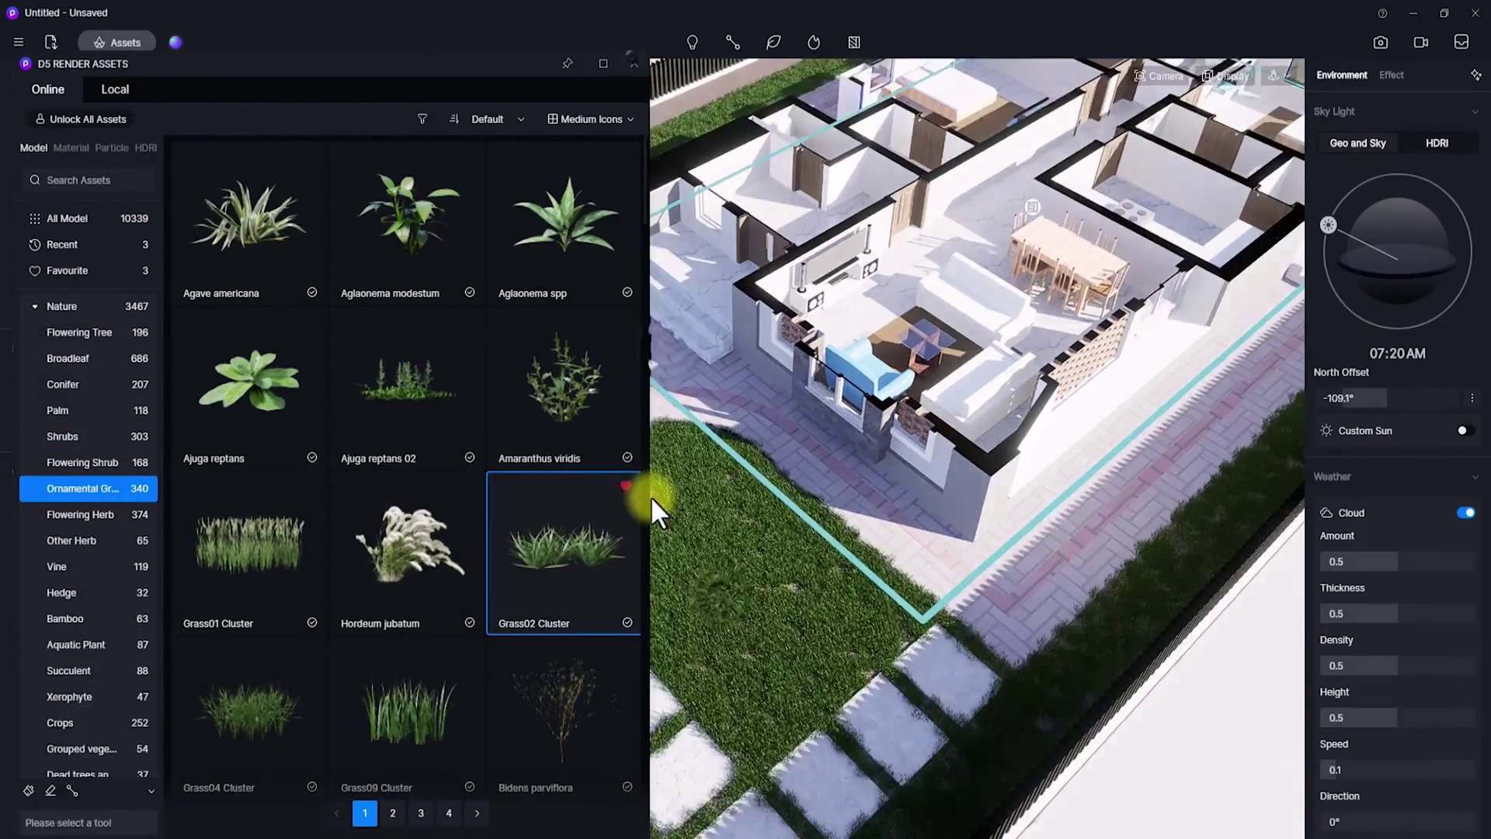
pyautogui.moveTo(684, 533); pyautogui.dragTo(650, 132, button='middle')
pyautogui.scroll(5, 857, 129)
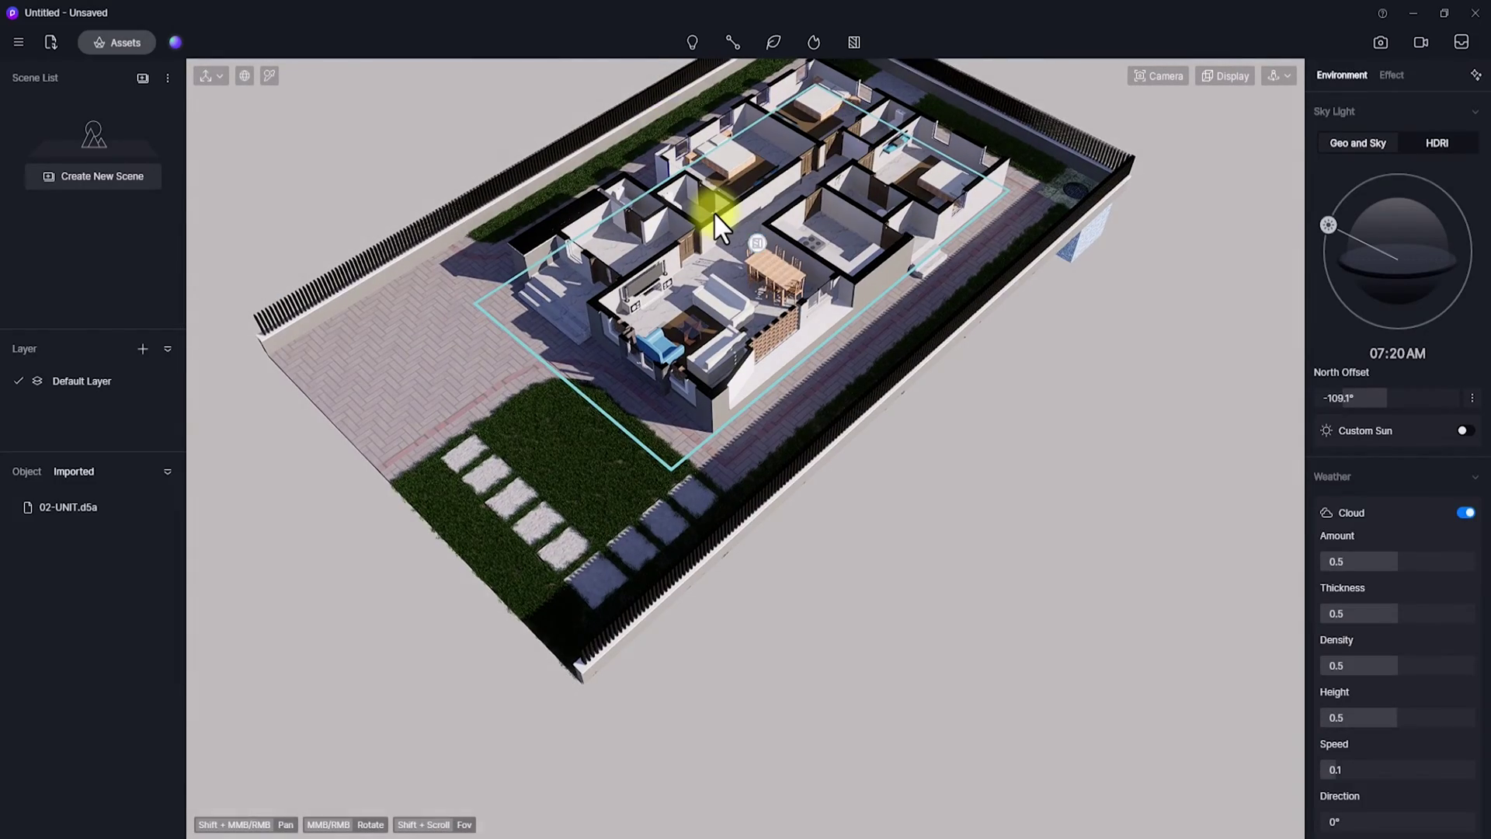
pyautogui.scroll(1, 714, 211)
pyautogui.scroll(2, 714, 211)
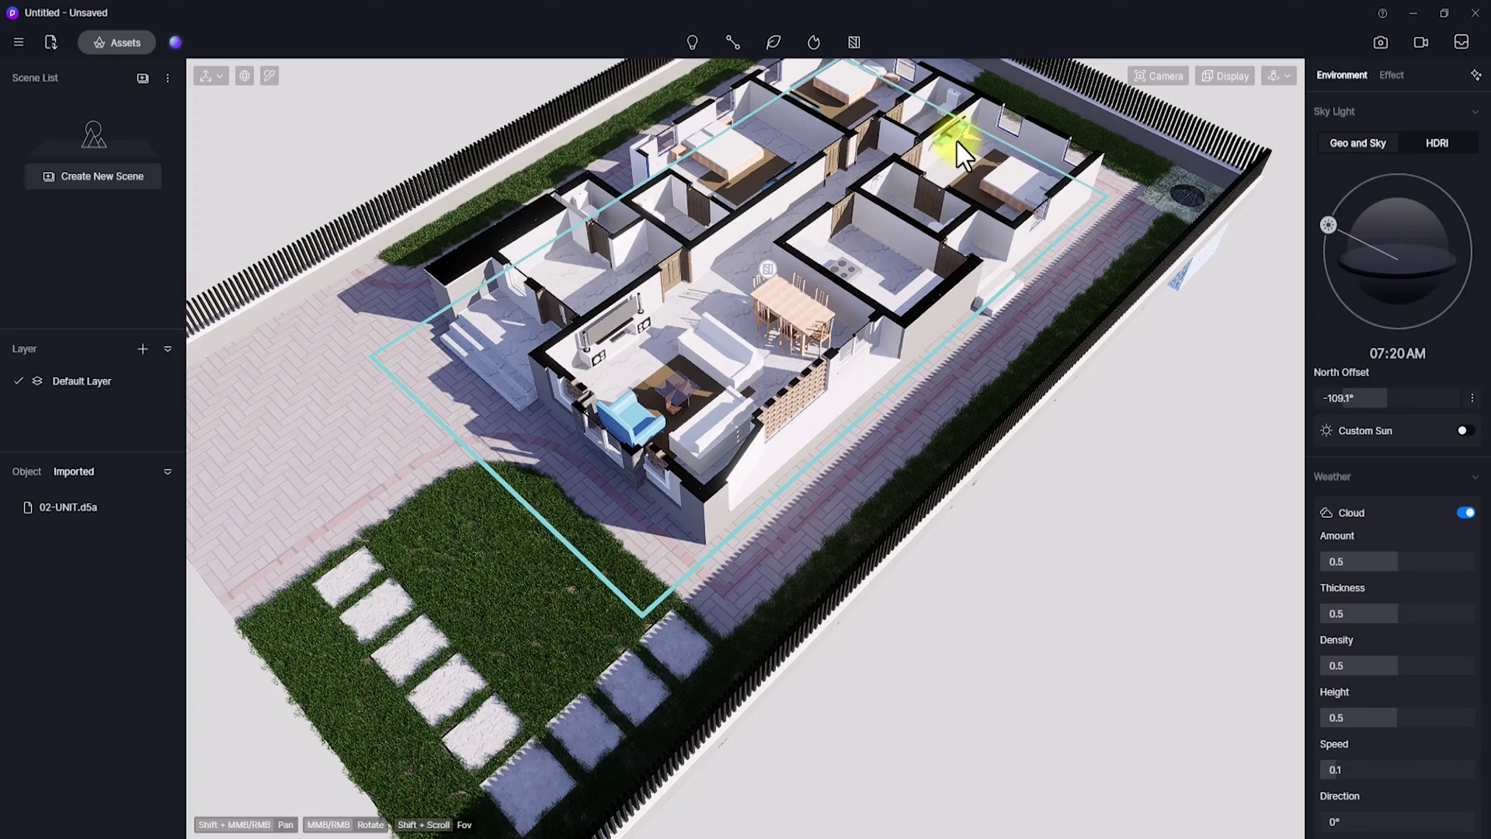
# - Switch the camera to Walk mode, reframe the elevated bungalow view, and save it as Scene 1
pyautogui.moveTo(956, 143); pyautogui.dragTo(748, 125, button='middle')
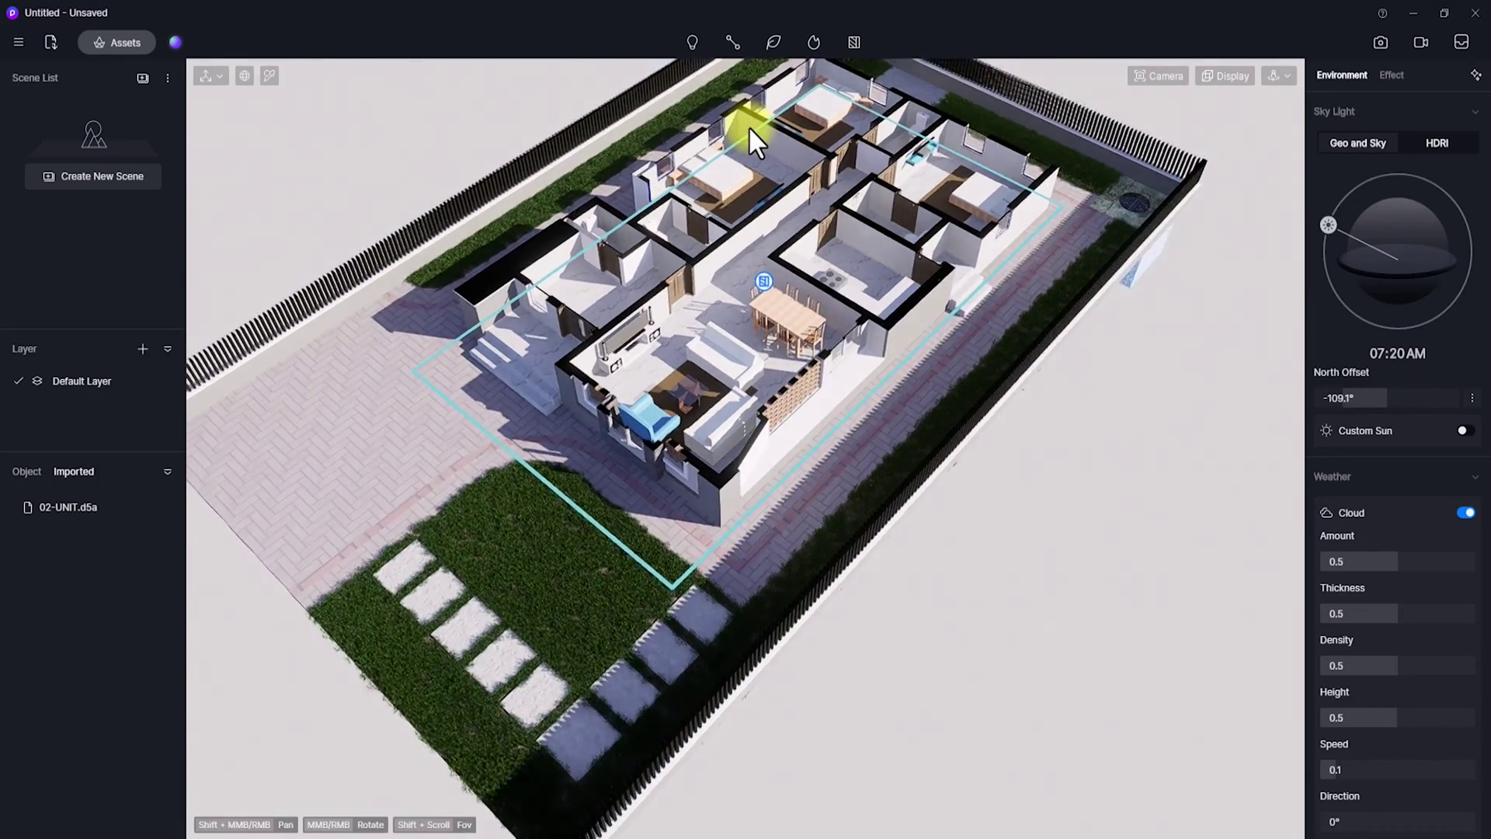
pyautogui.click(1270, 75)
pyautogui.click(1234, 122)
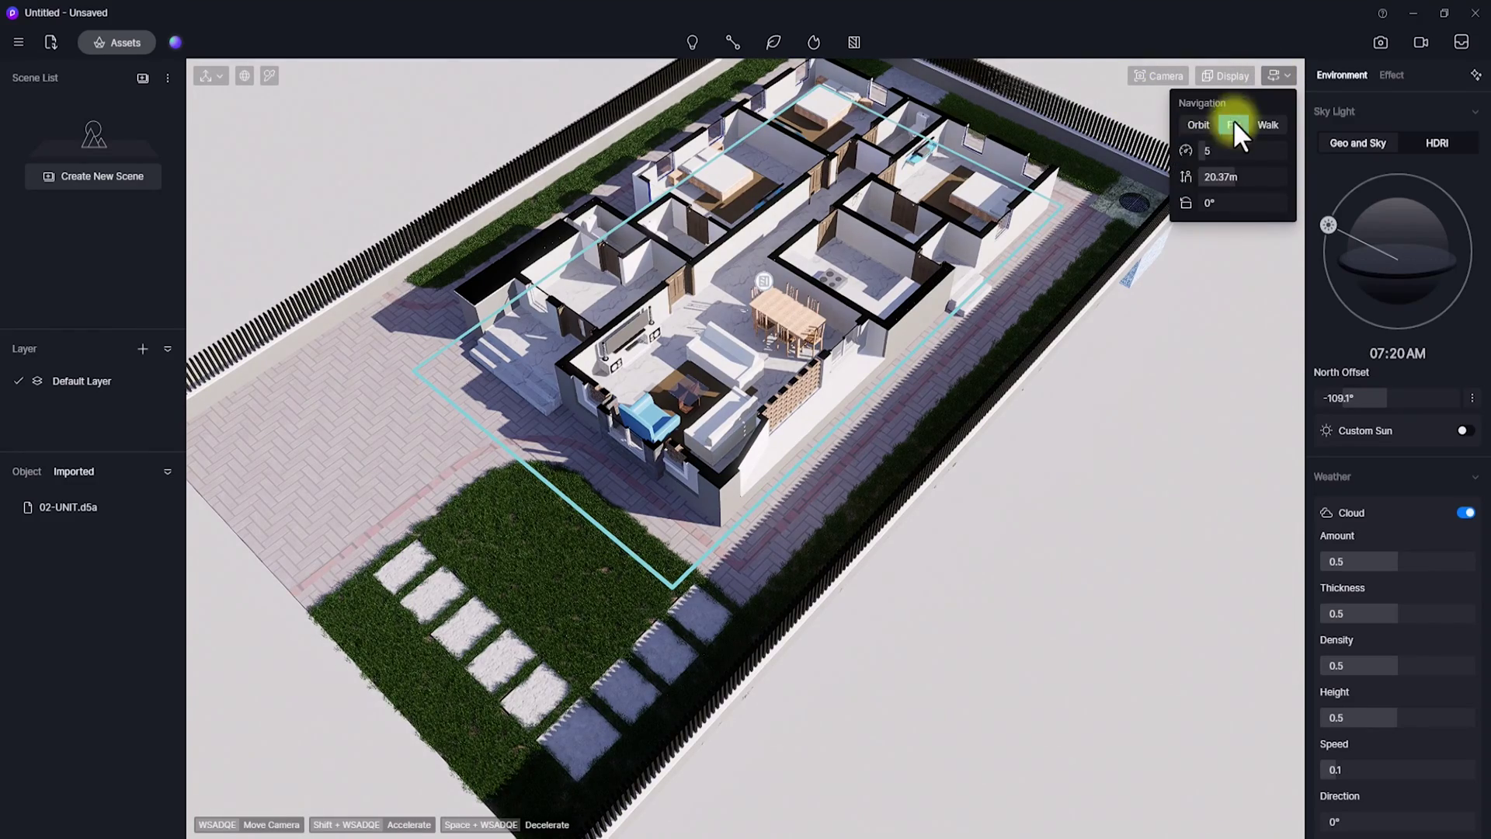
pyautogui.scroll(-3, 796, 346)
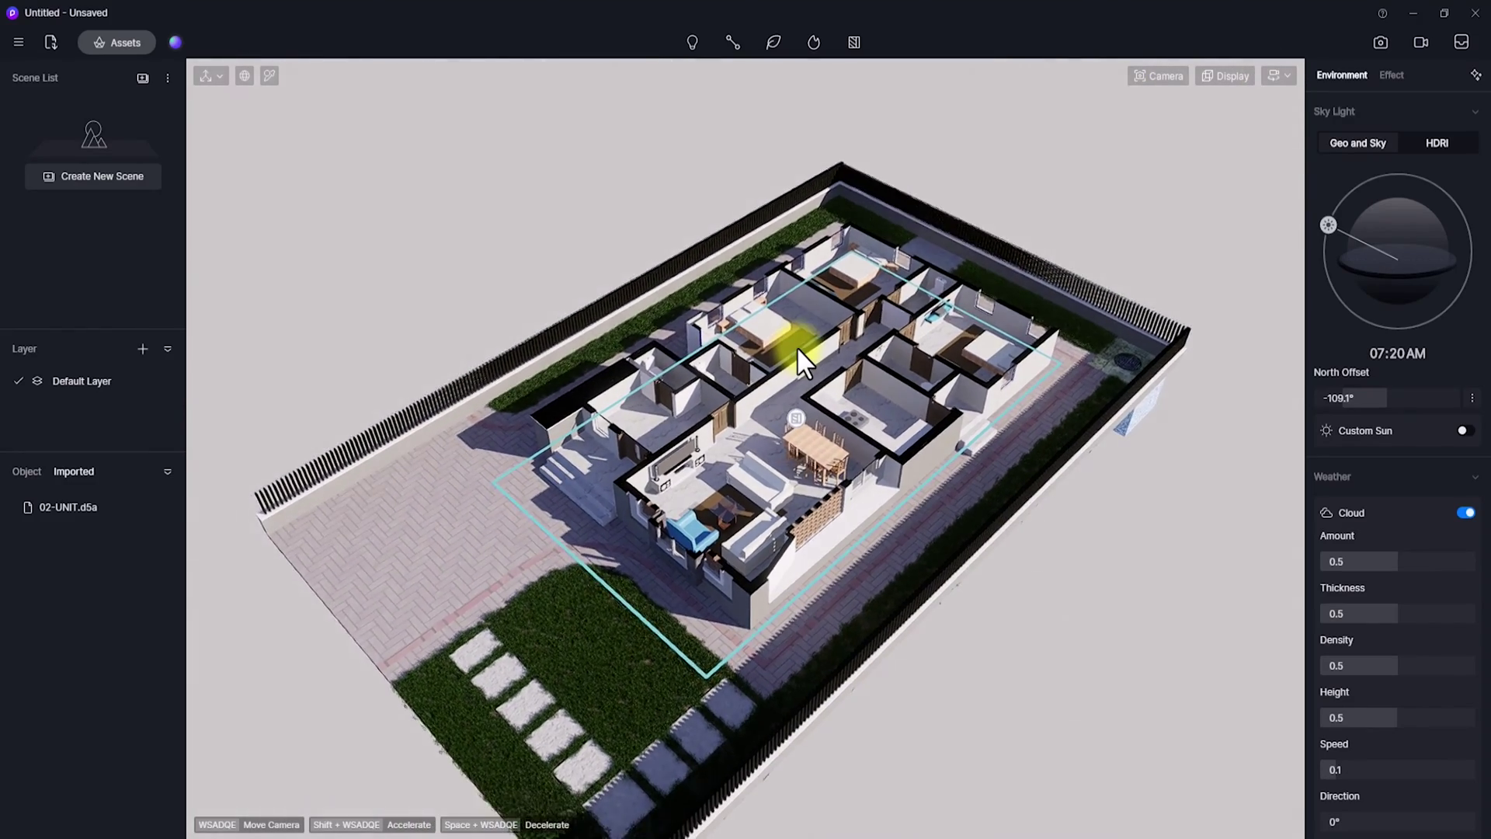
pyautogui.press('q')
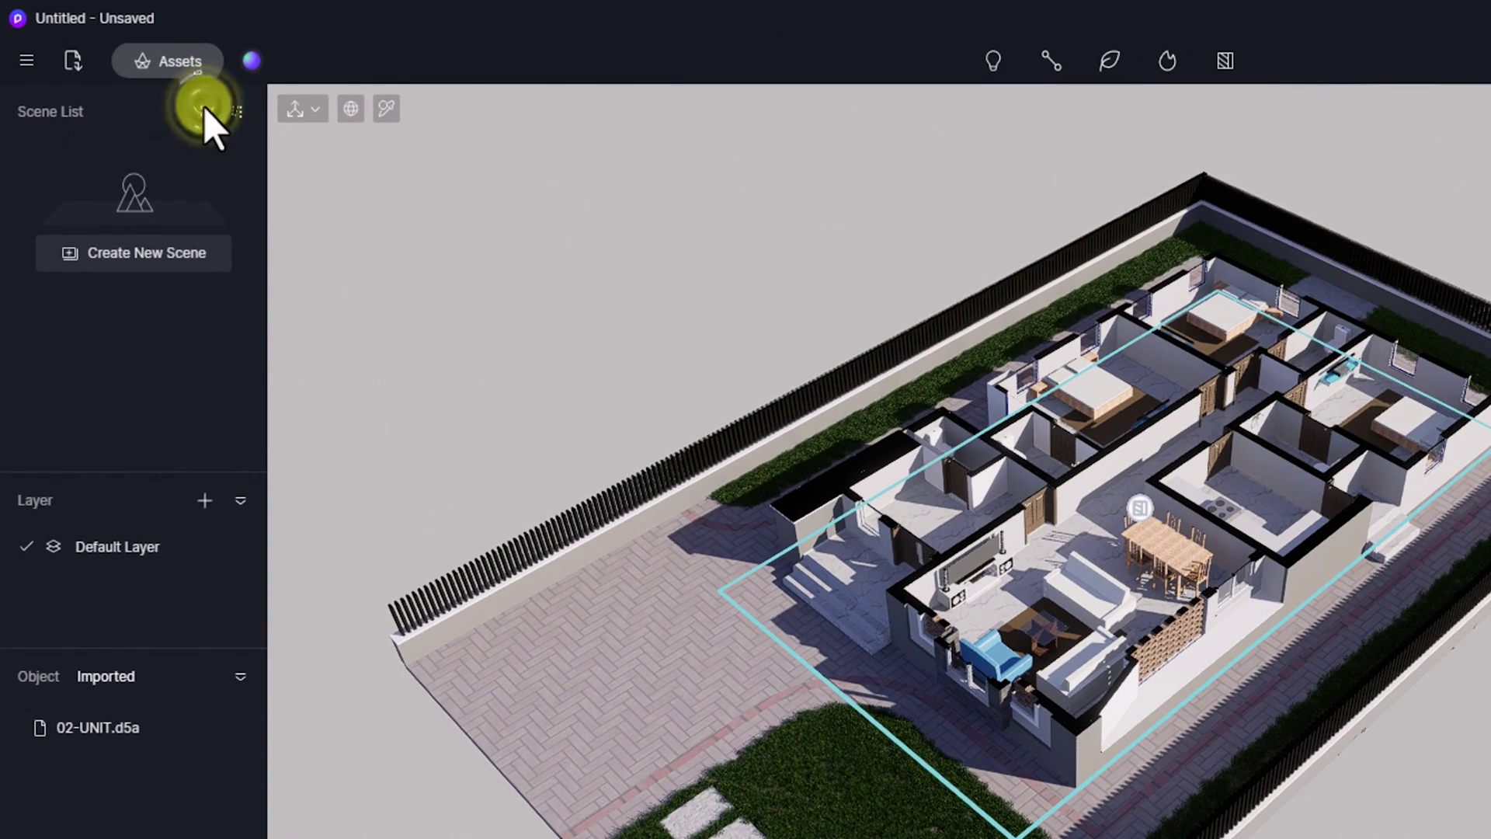
pyautogui.click(205, 110)
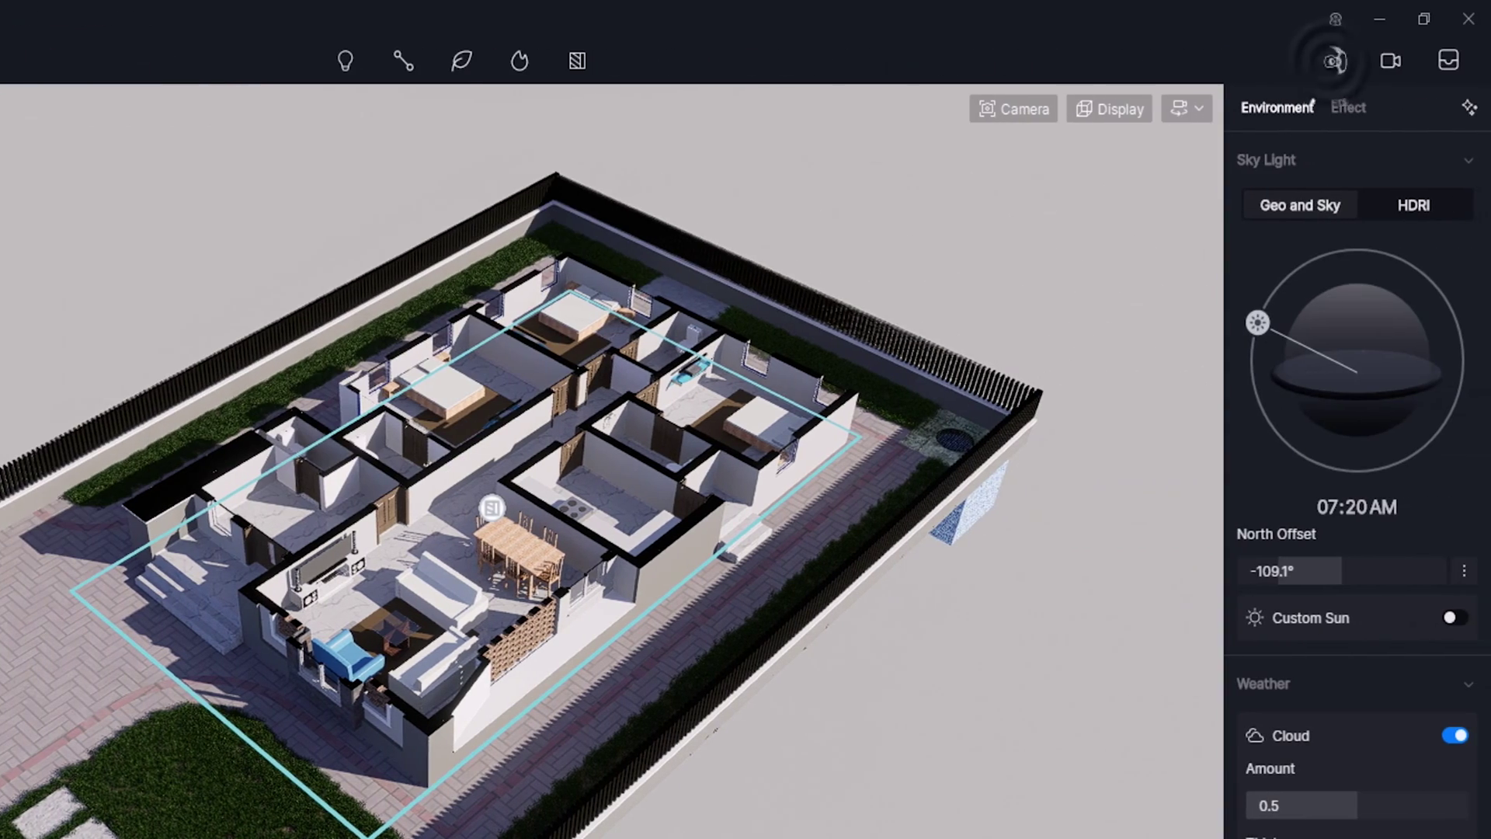
# - Render a 3000-wide still image, save it as axonometric plan.png, and open its folder
pyautogui.click(1330, 62)
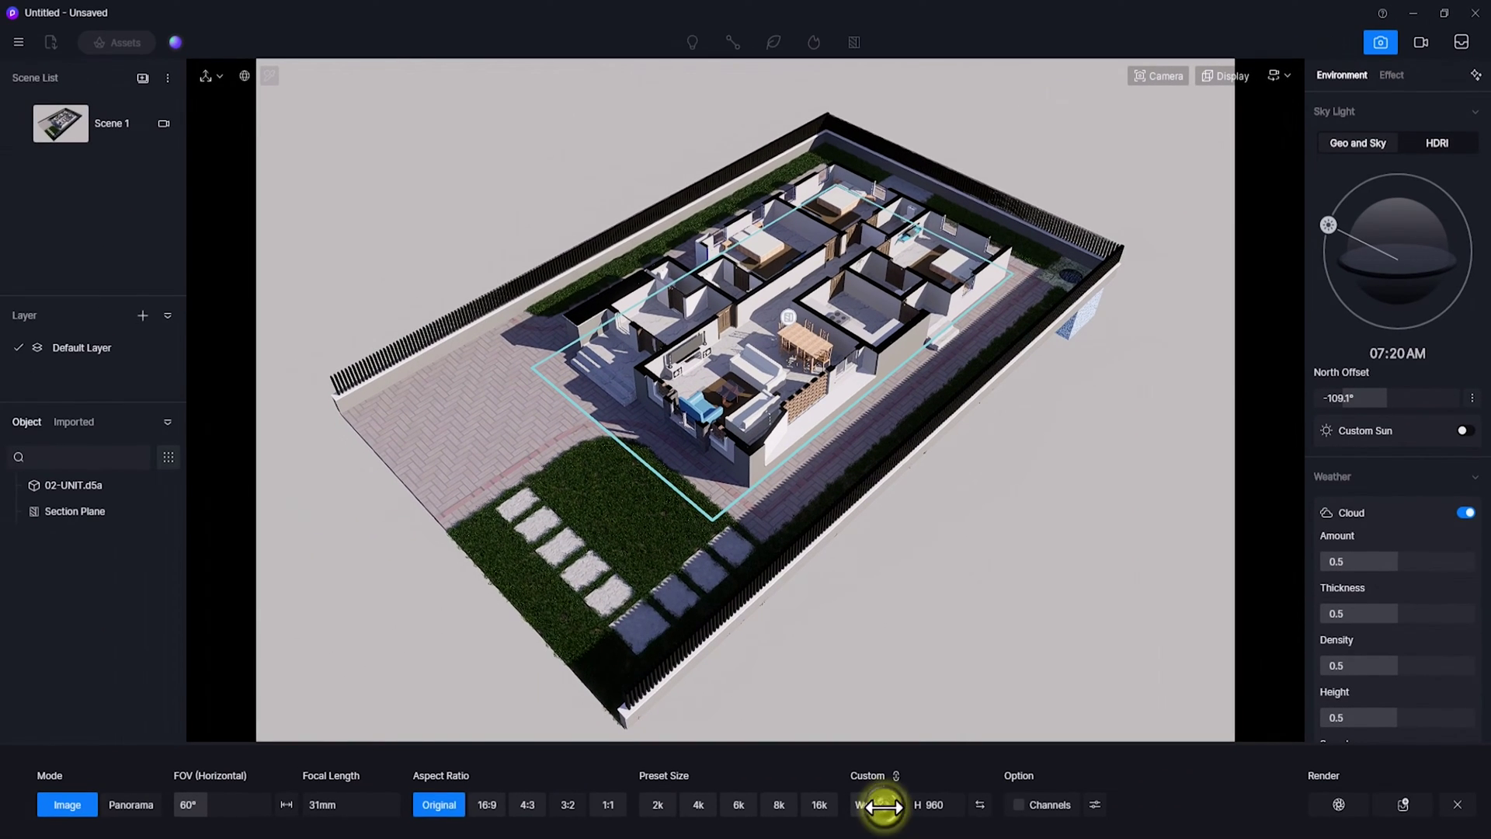
pyautogui.click(879, 804)
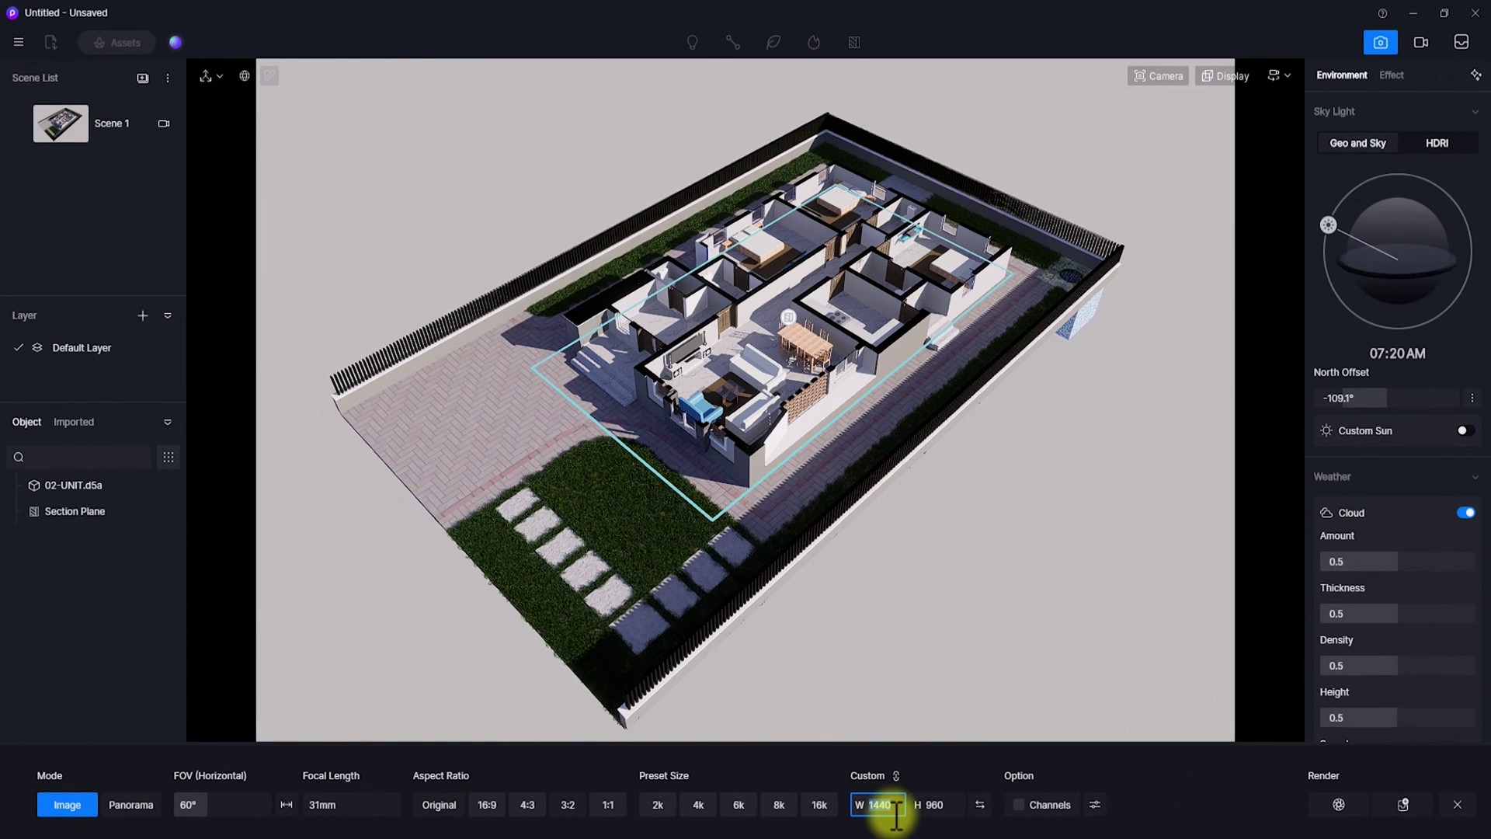
pyautogui.write('300')
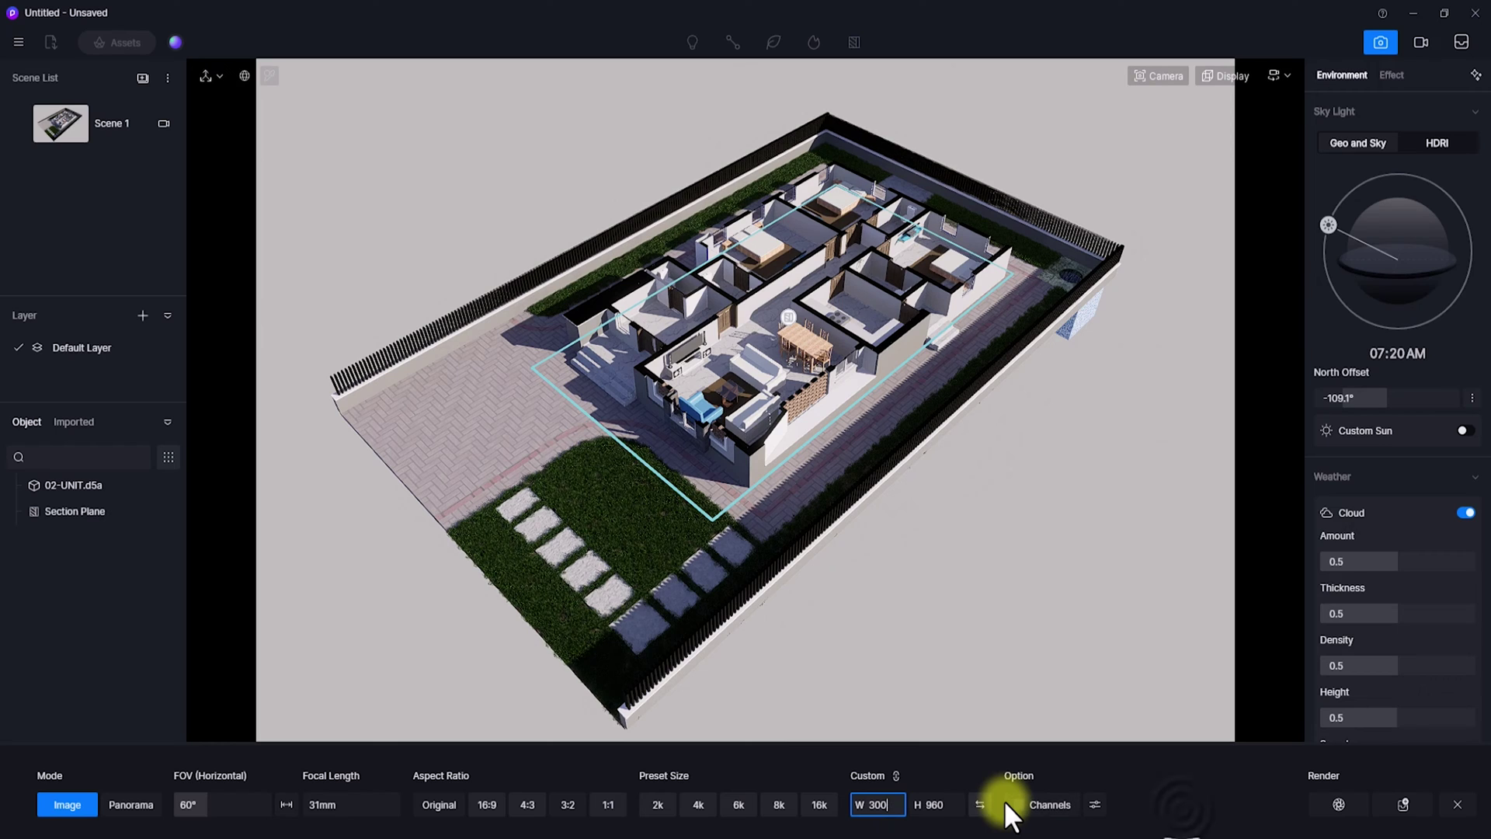
pyautogui.write('0')
pyautogui.press('Return')
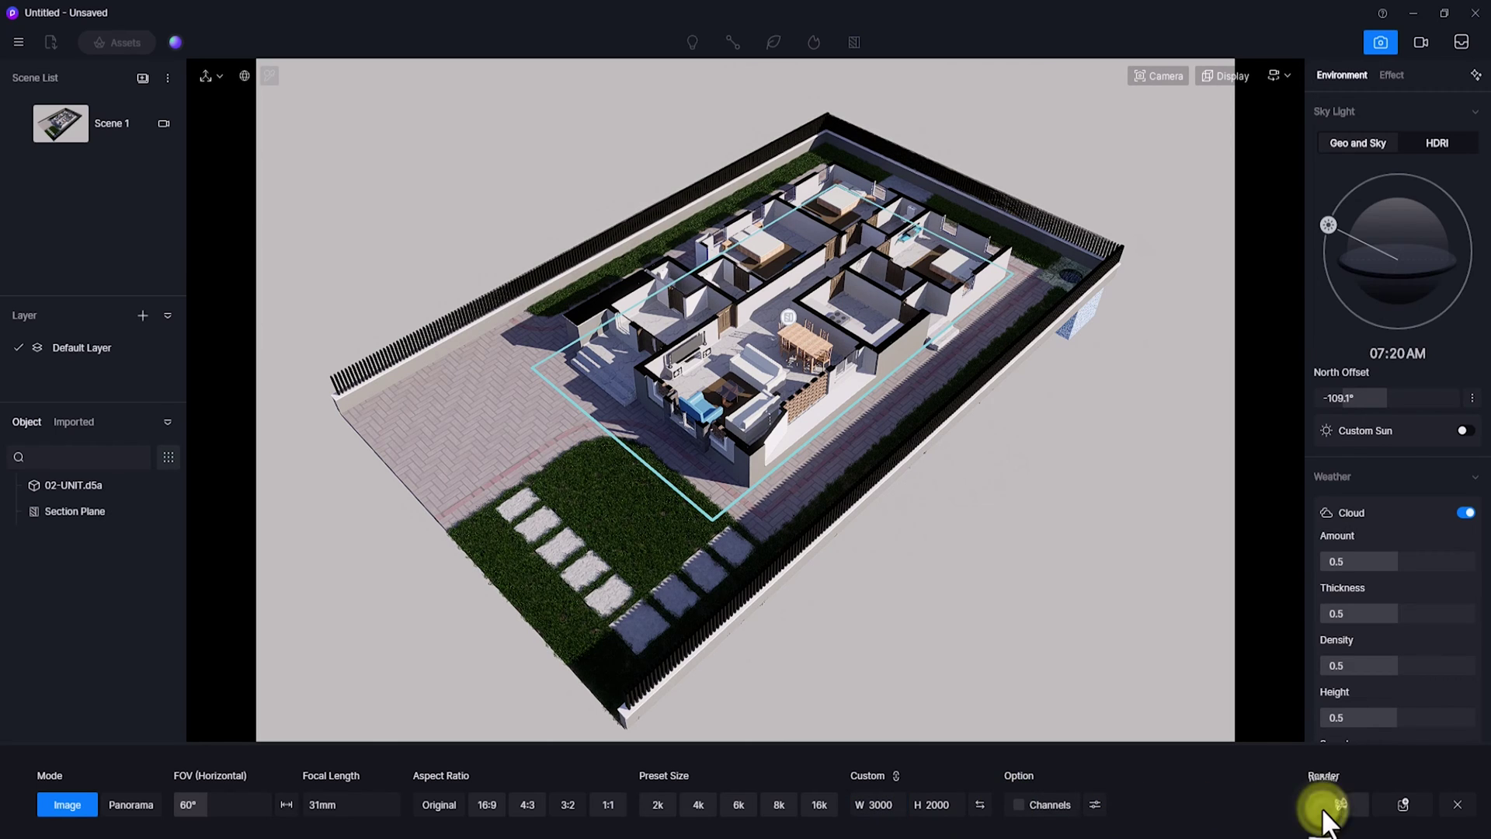
pyautogui.click(1402, 804)
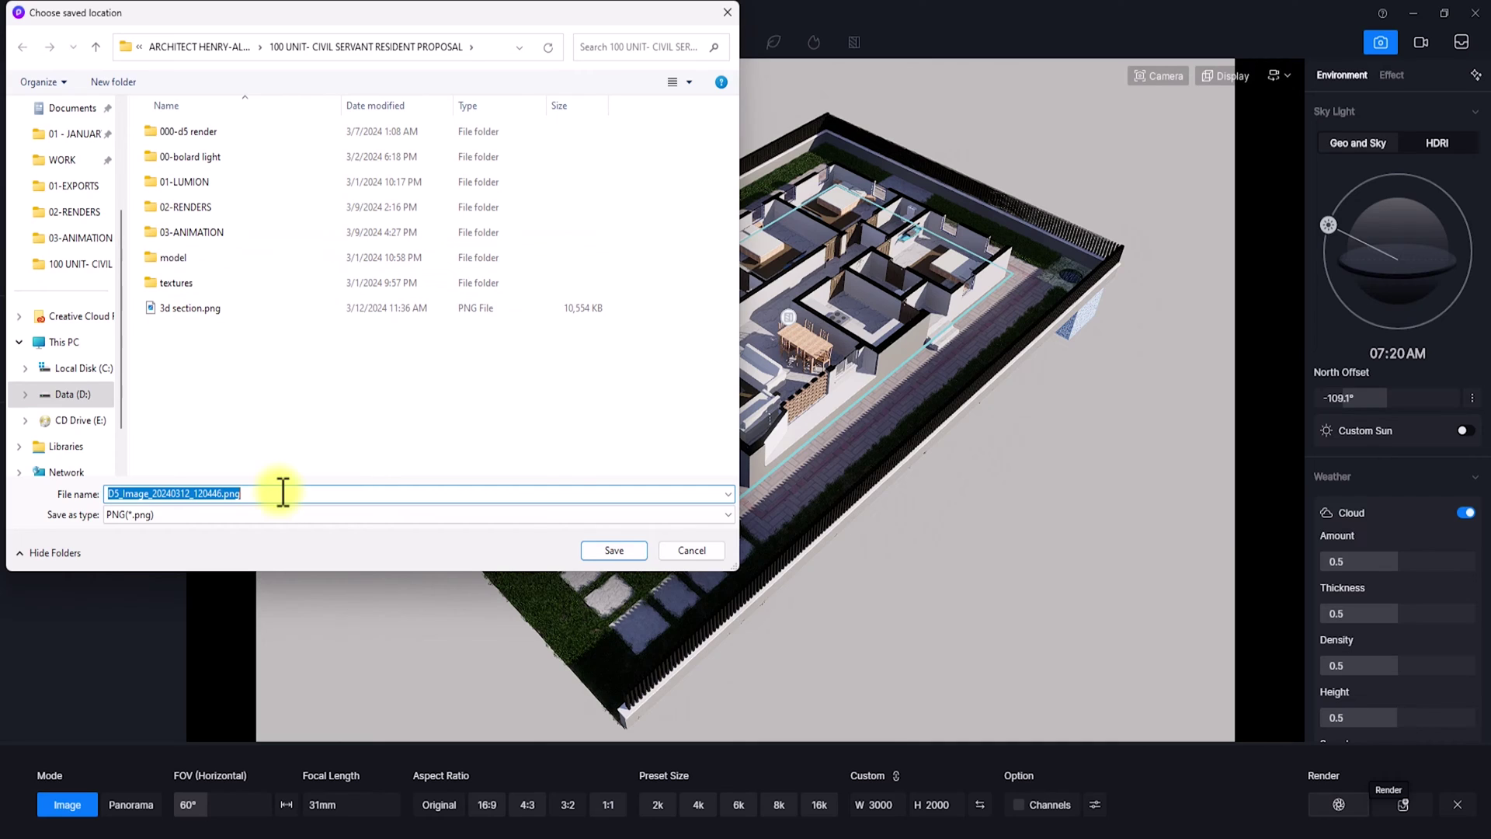
pyautogui.press('BackSpace')
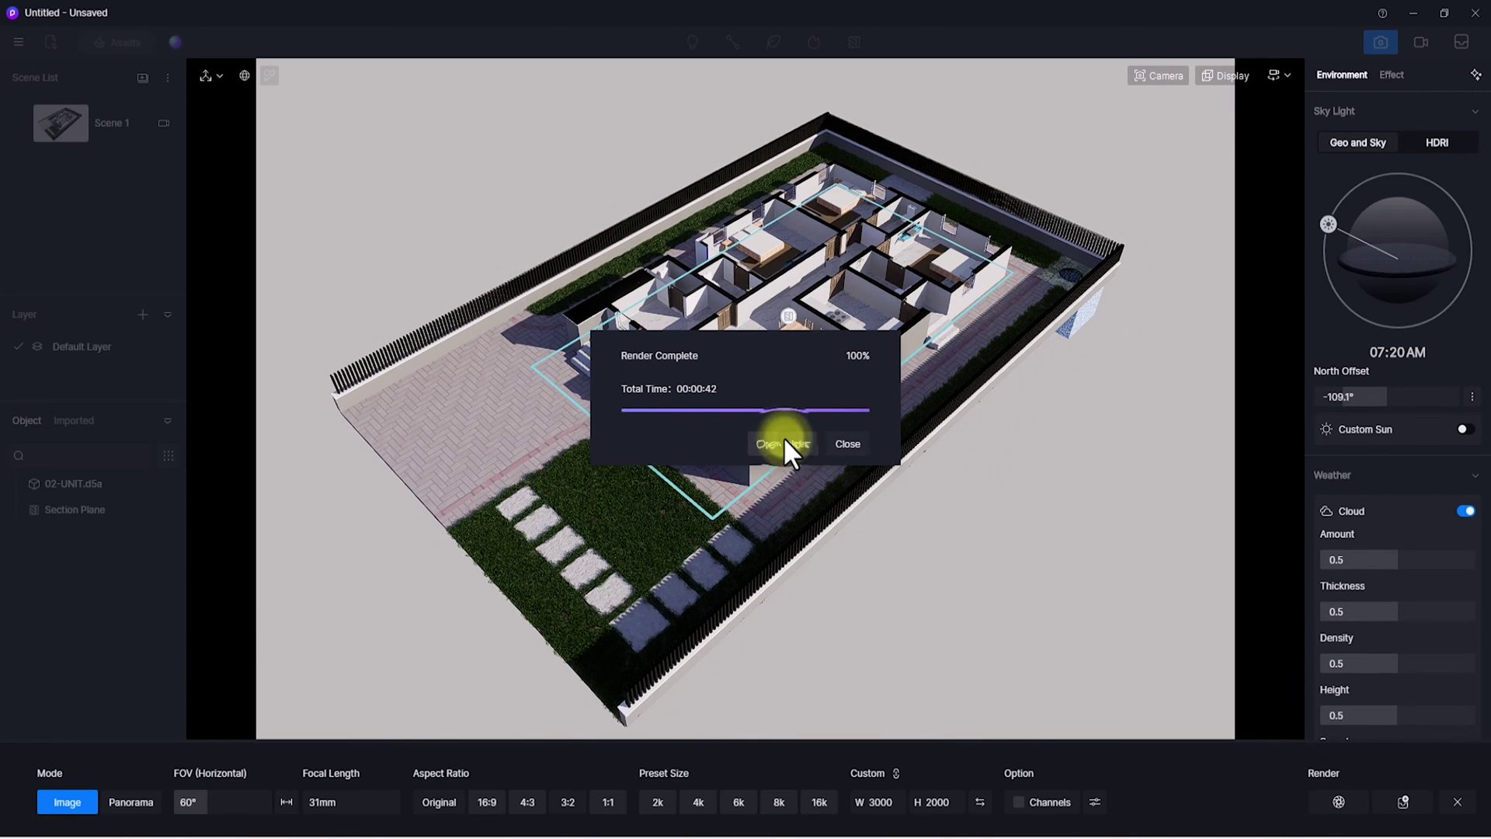
pyautogui.click(782, 443)
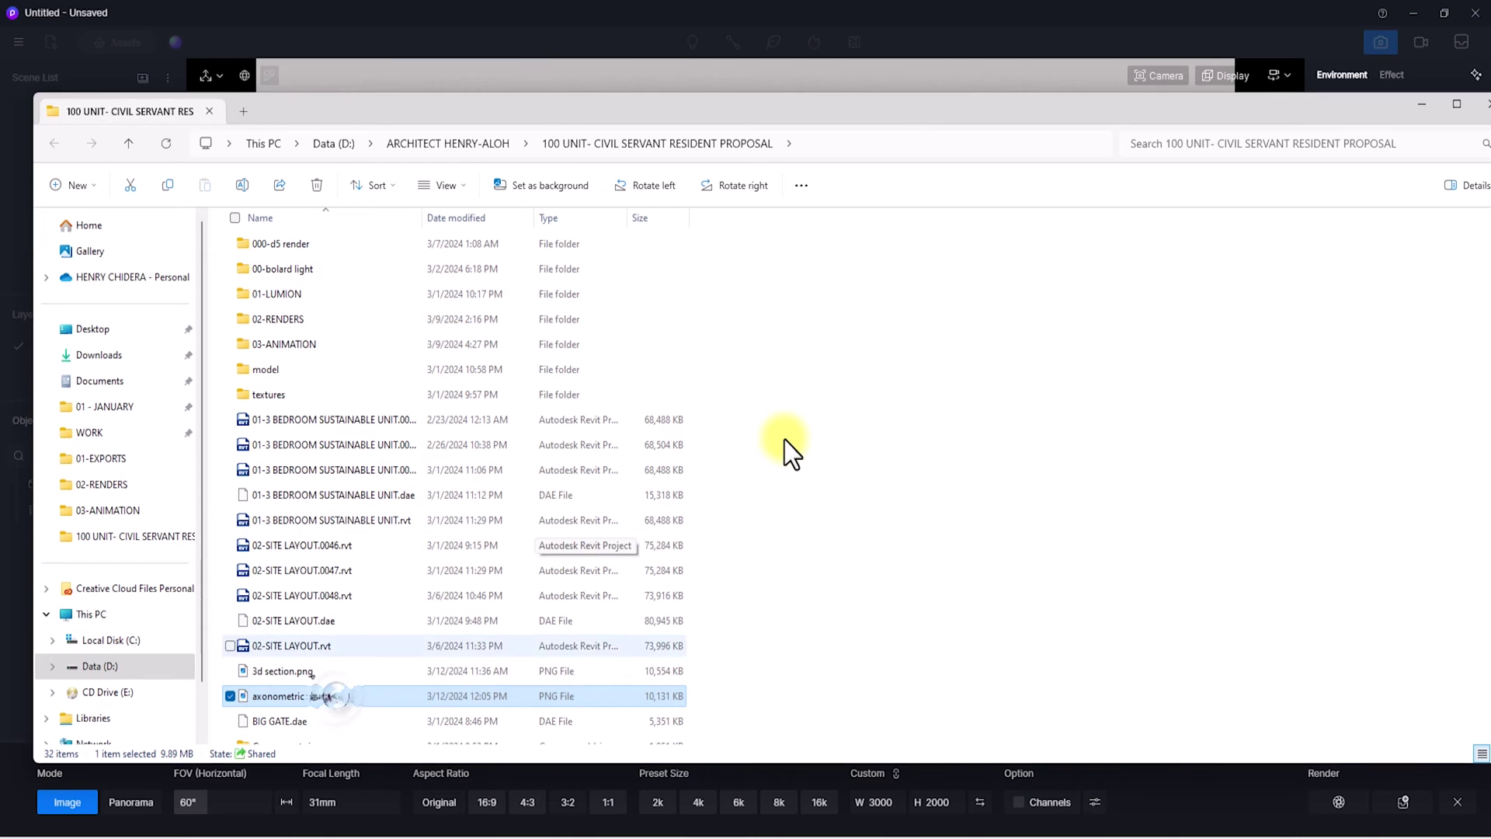
# - Preview axonometric plan.png in Photos, then close it and minimize File Explorer
pyautogui.doubleClick(337, 697)
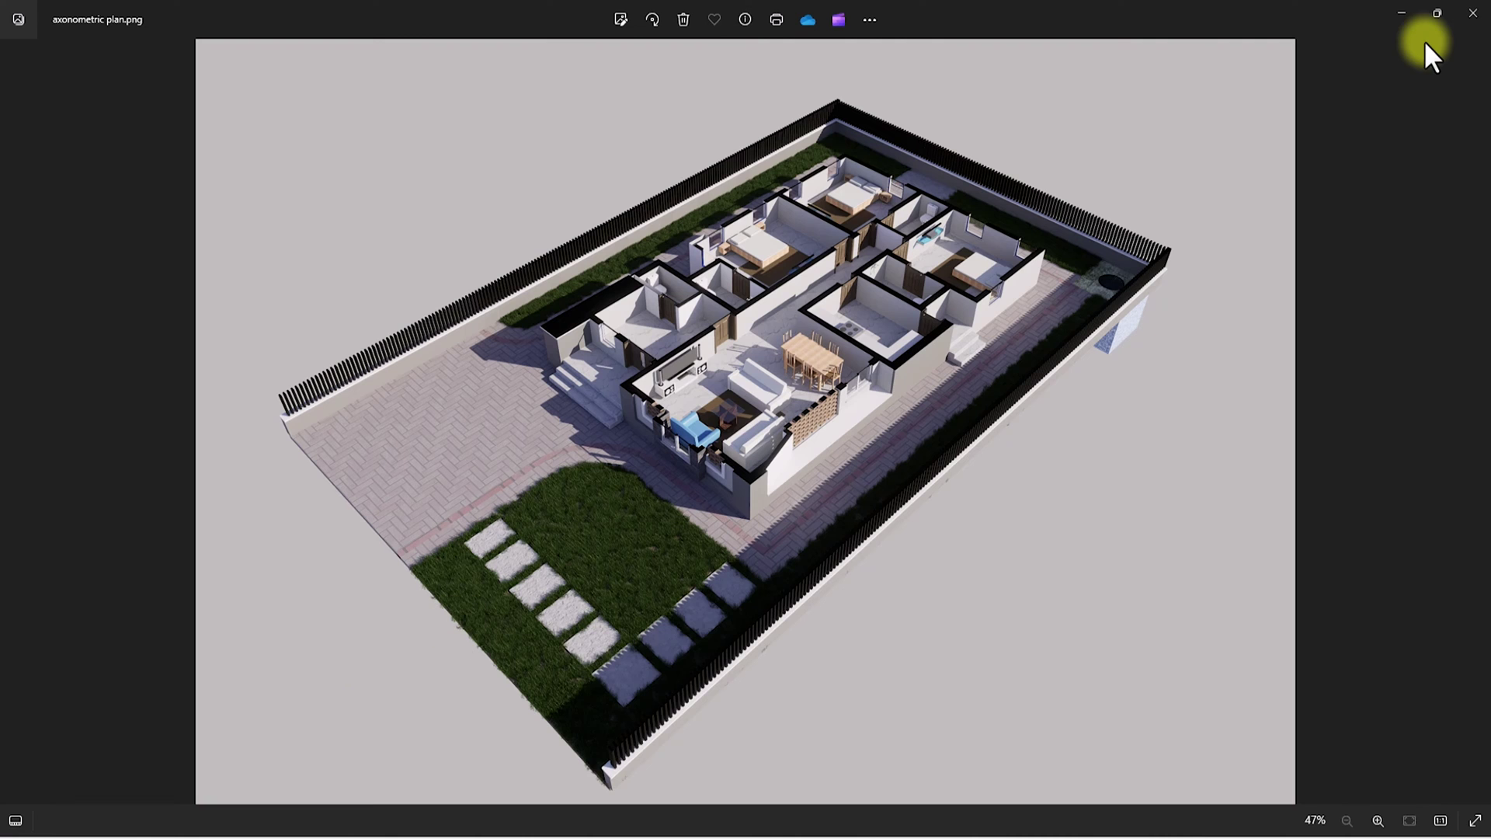
pyautogui.click(1468, 16)
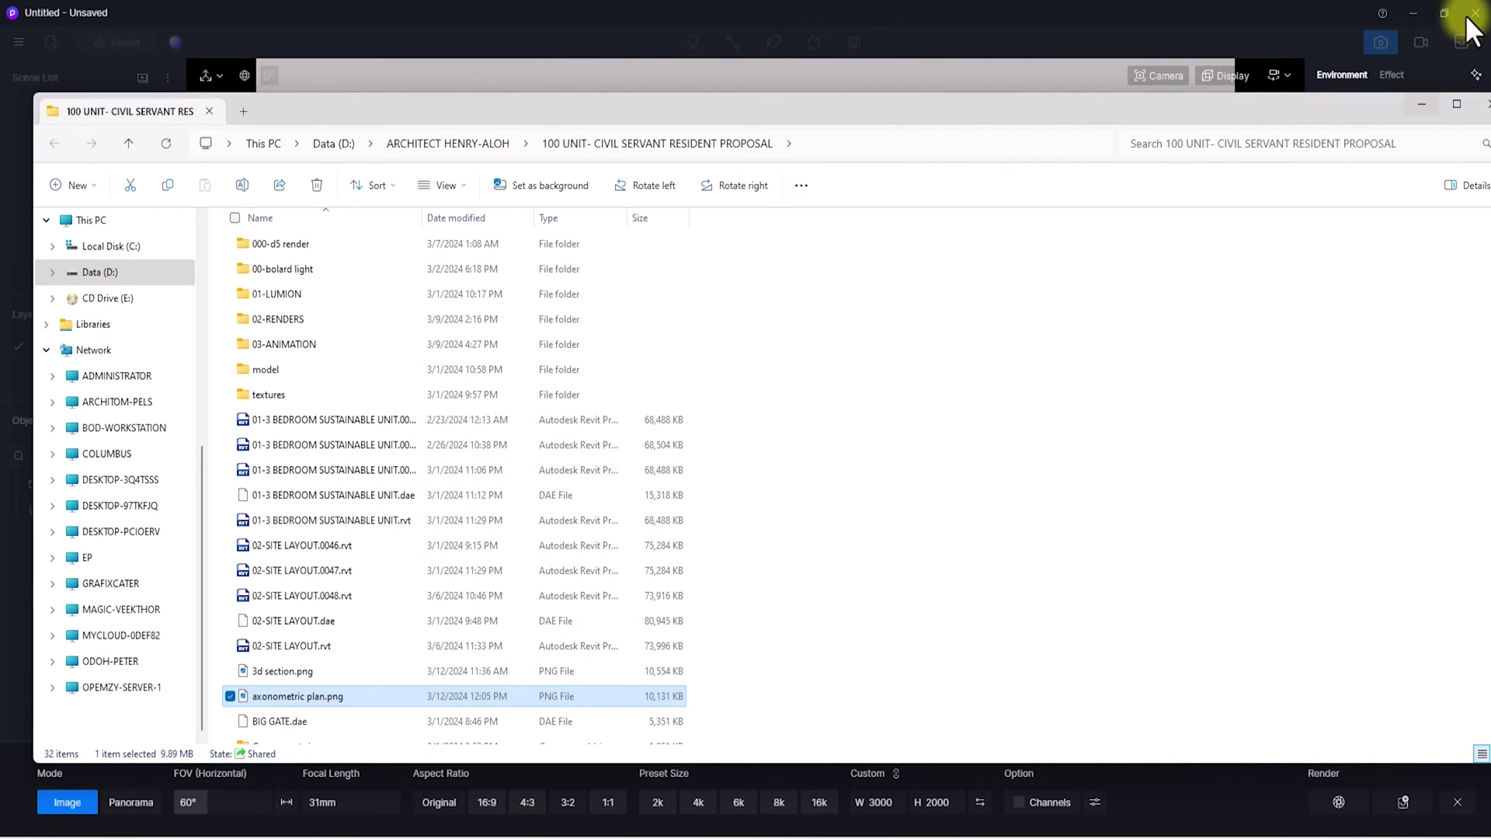
pyautogui.click(1424, 101)
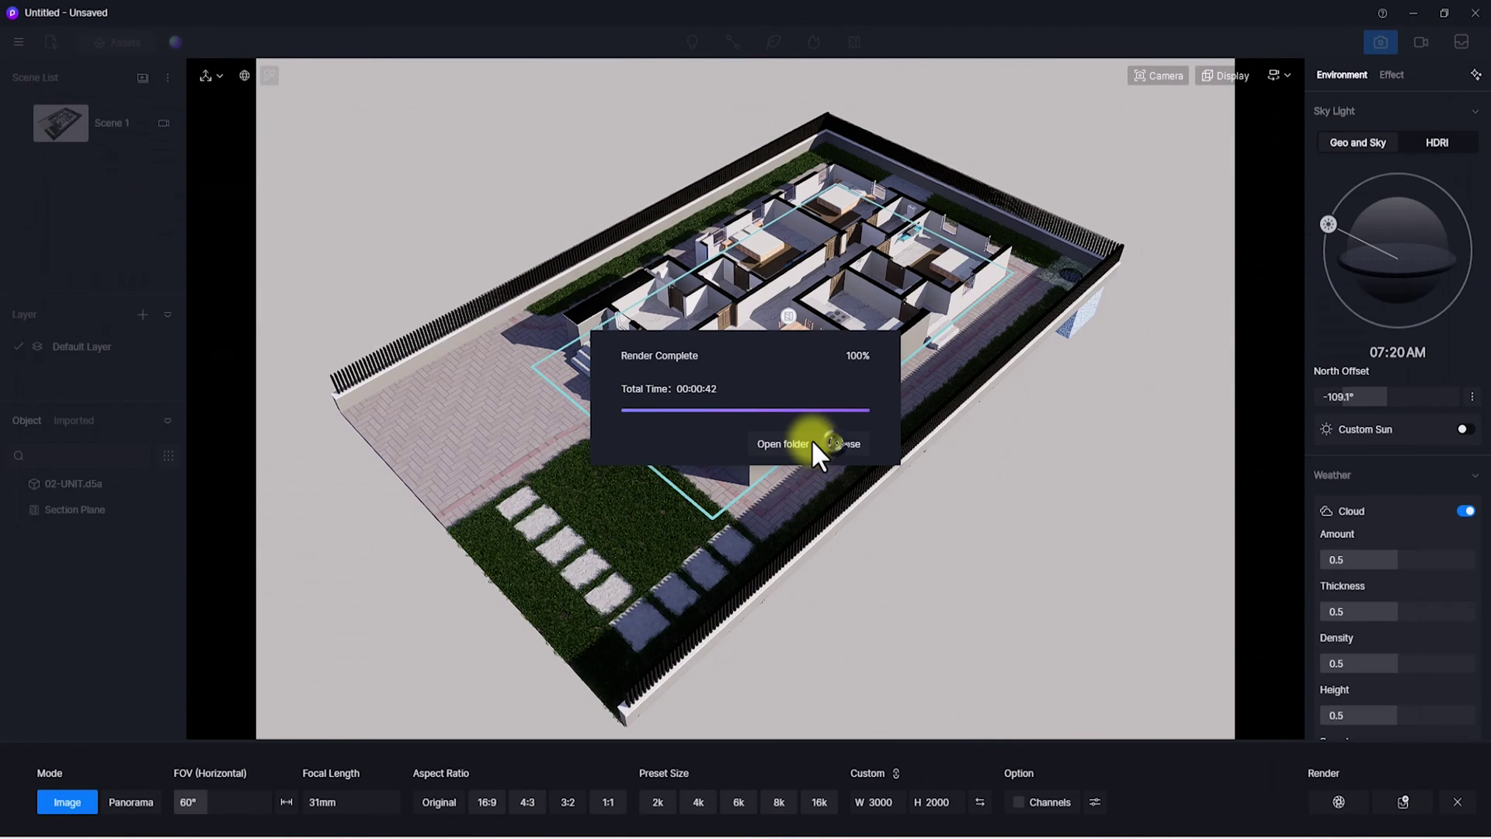
# - Dismiss the render message, exit Image mode, and rotate the section plane to cut vertically
pyautogui.click(833, 442)
pyautogui.click(1382, 43)
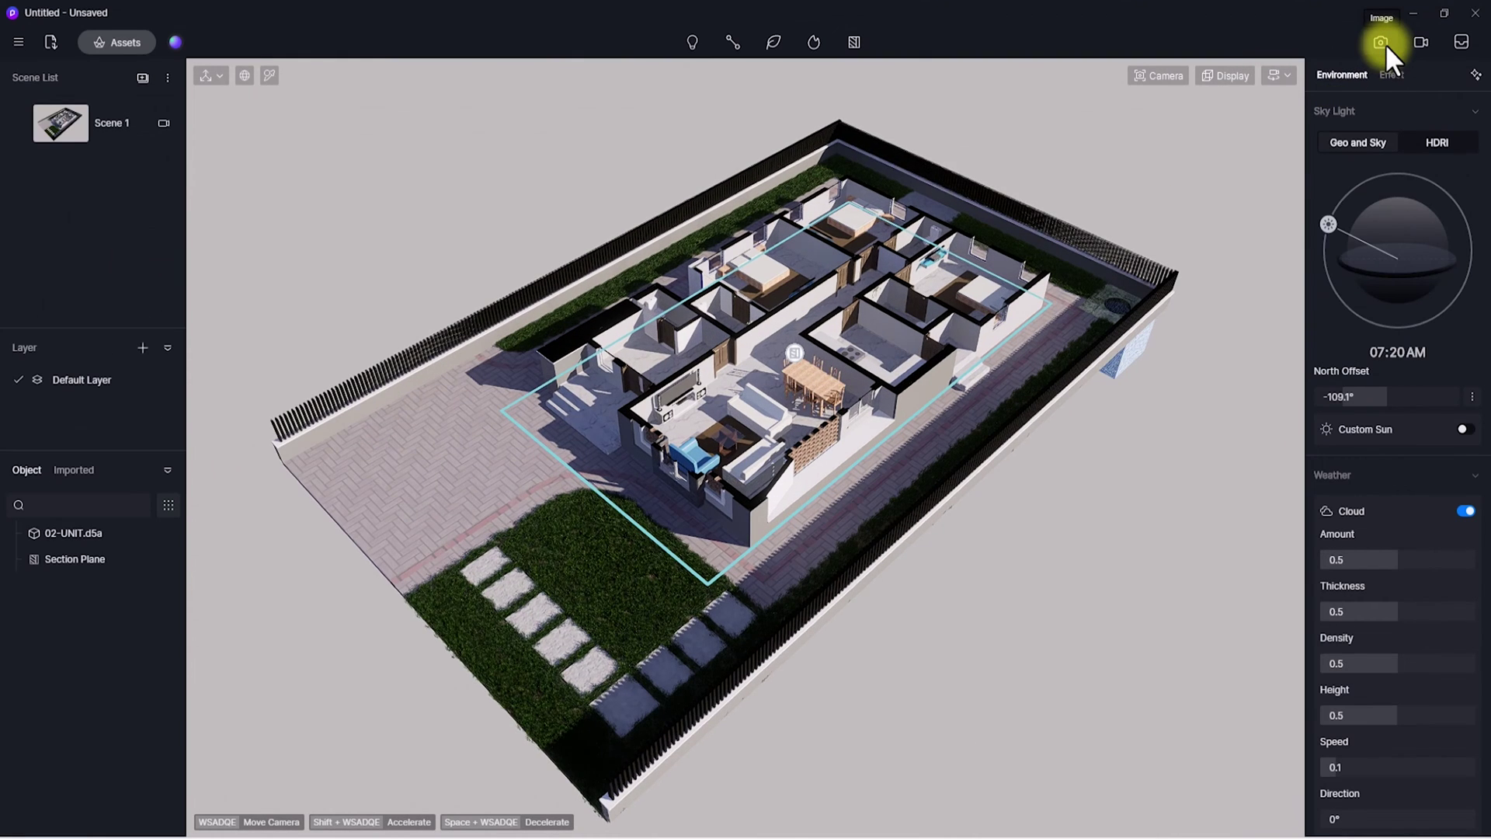
pyautogui.click(797, 356)
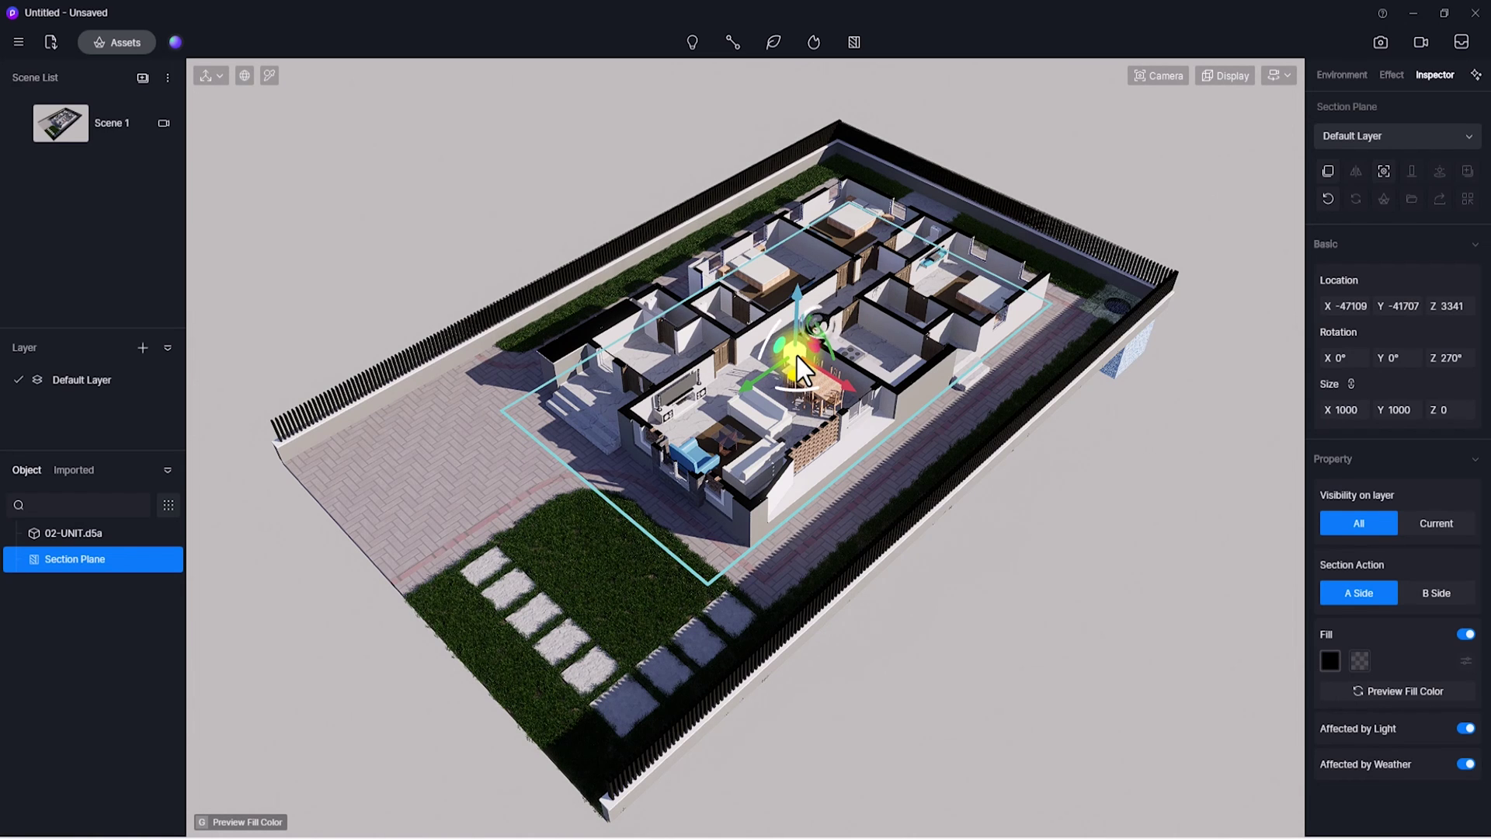
pyautogui.moveTo(814, 329); pyautogui.dragTo(862, 432)
pyautogui.click(3, 132)
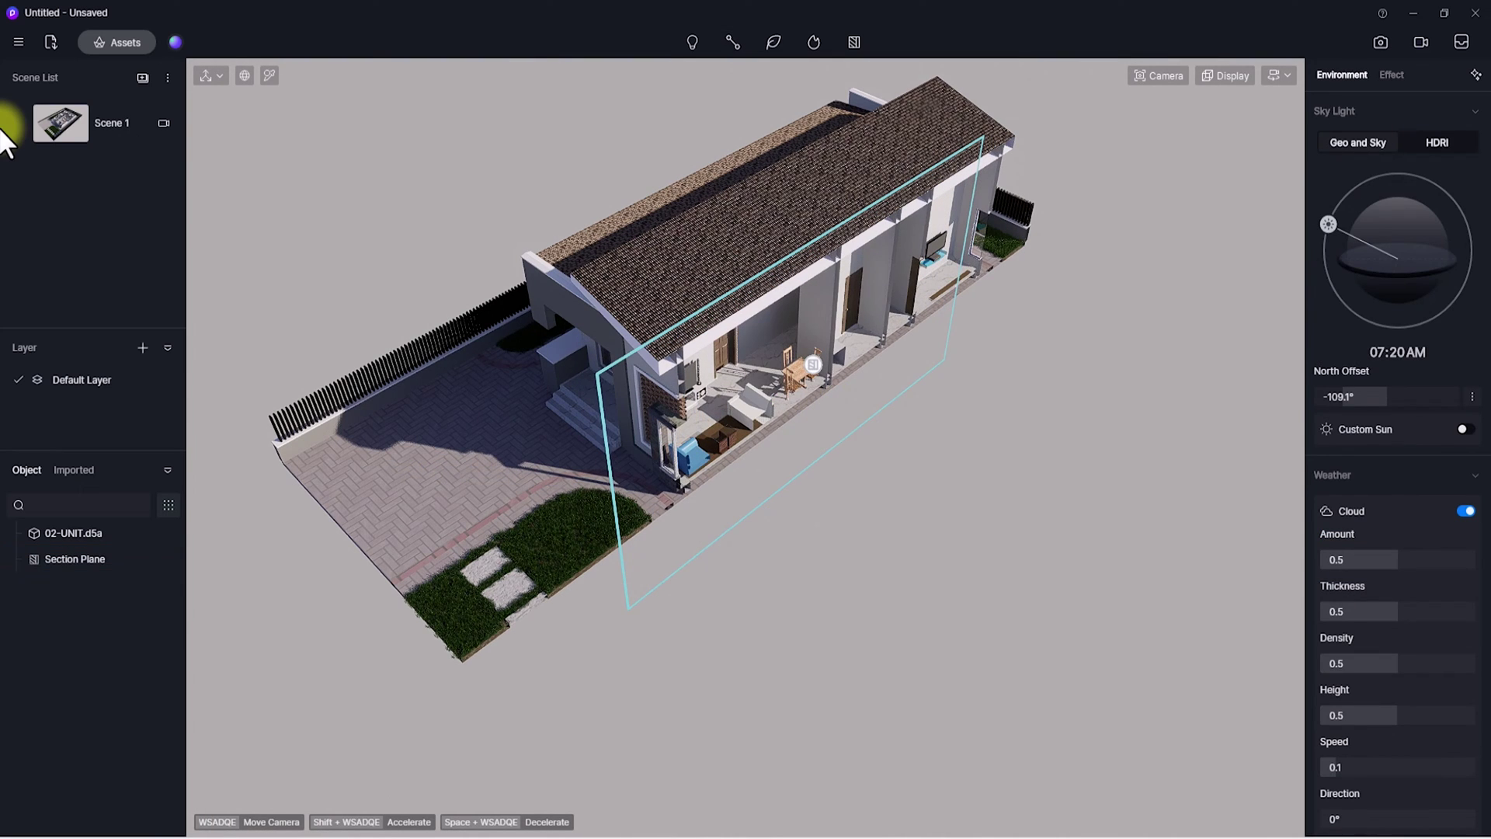
# - Render the vertical section view at 3000 × 2000 and save it as SECTION.png
pyautogui.click(1380, 42)
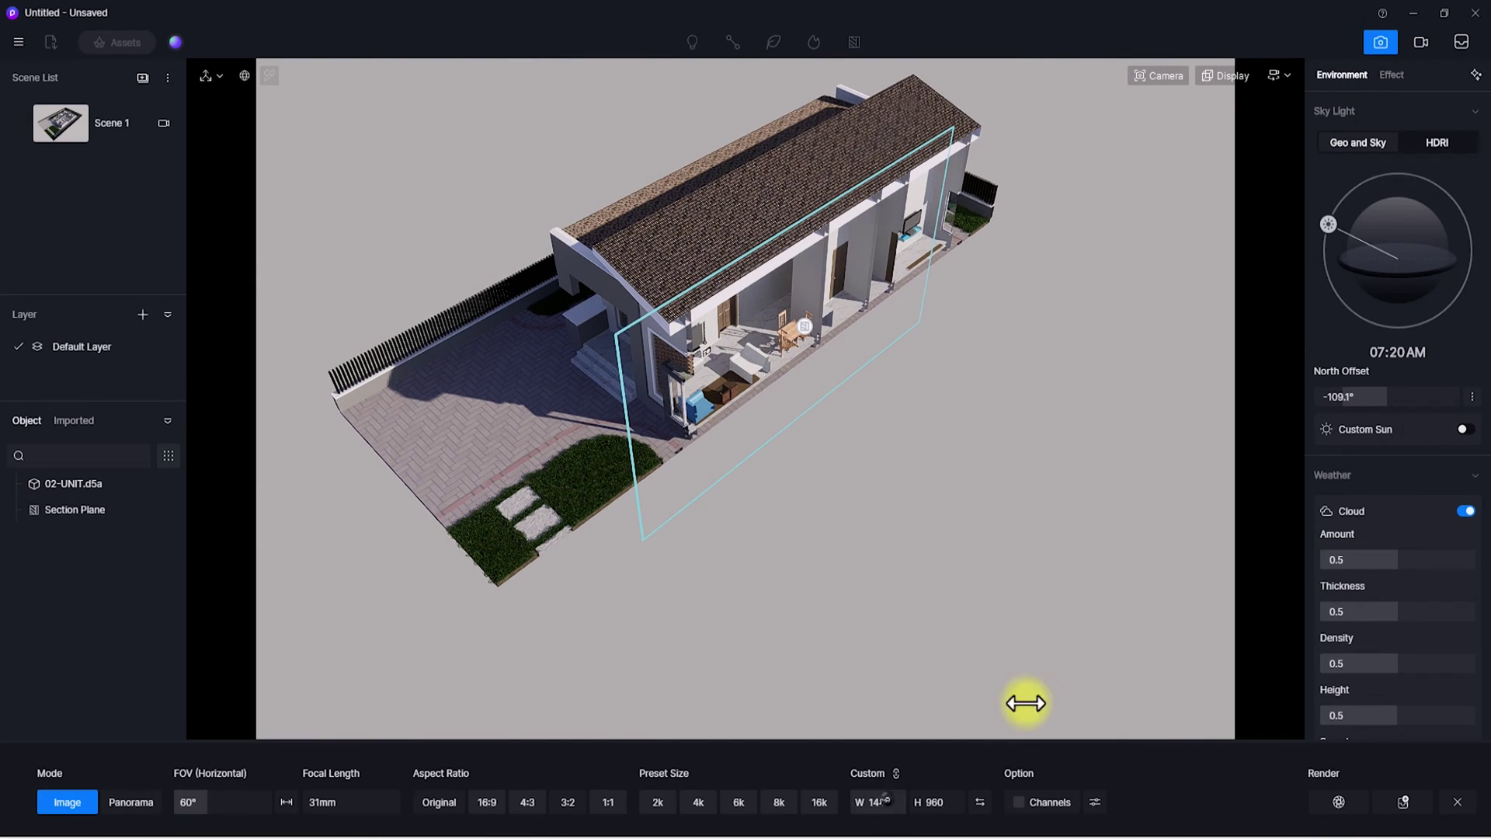
pyautogui.click(889, 801)
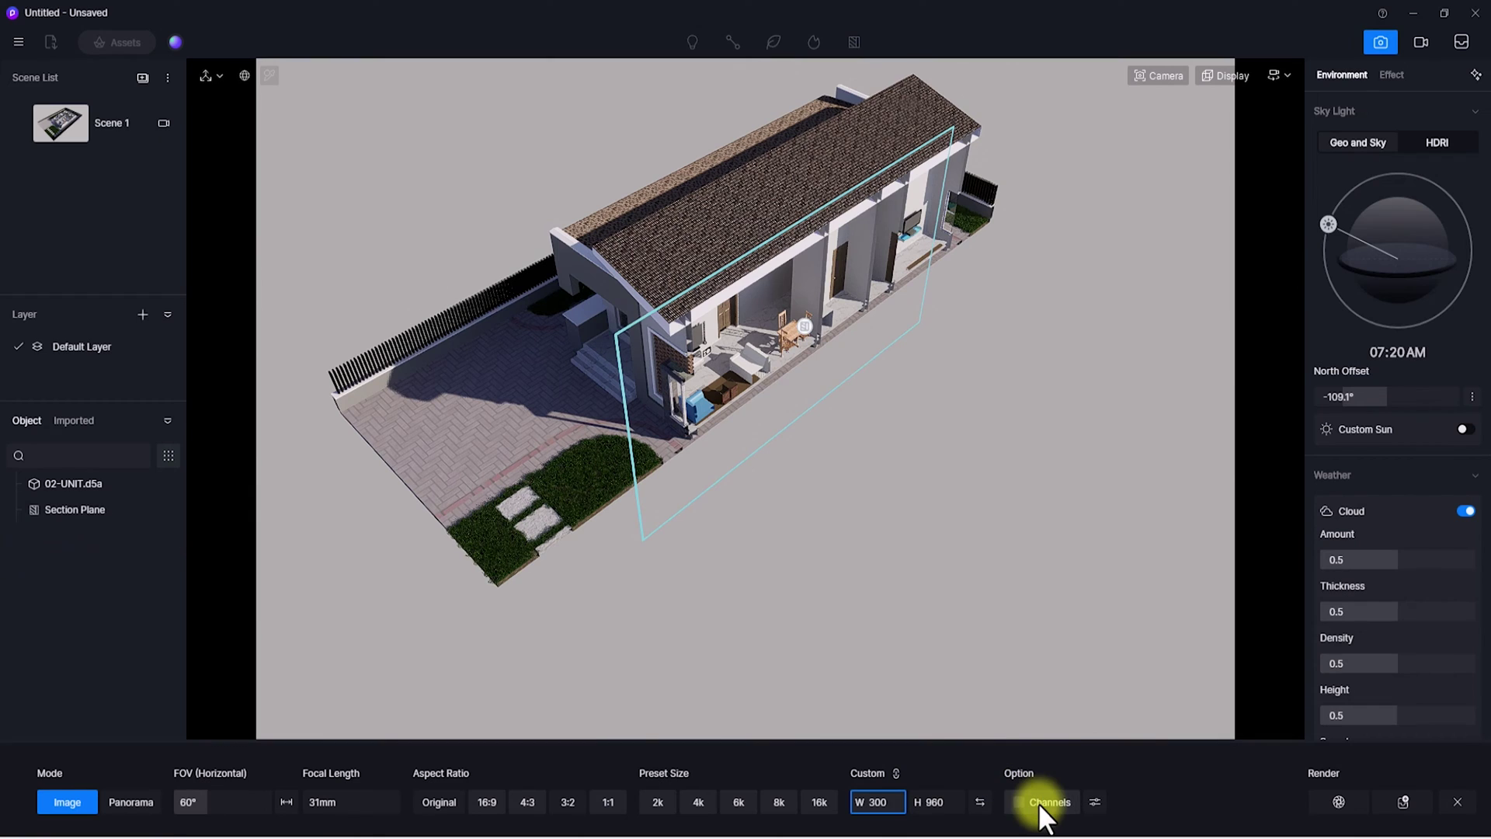
pyautogui.click(1338, 802)
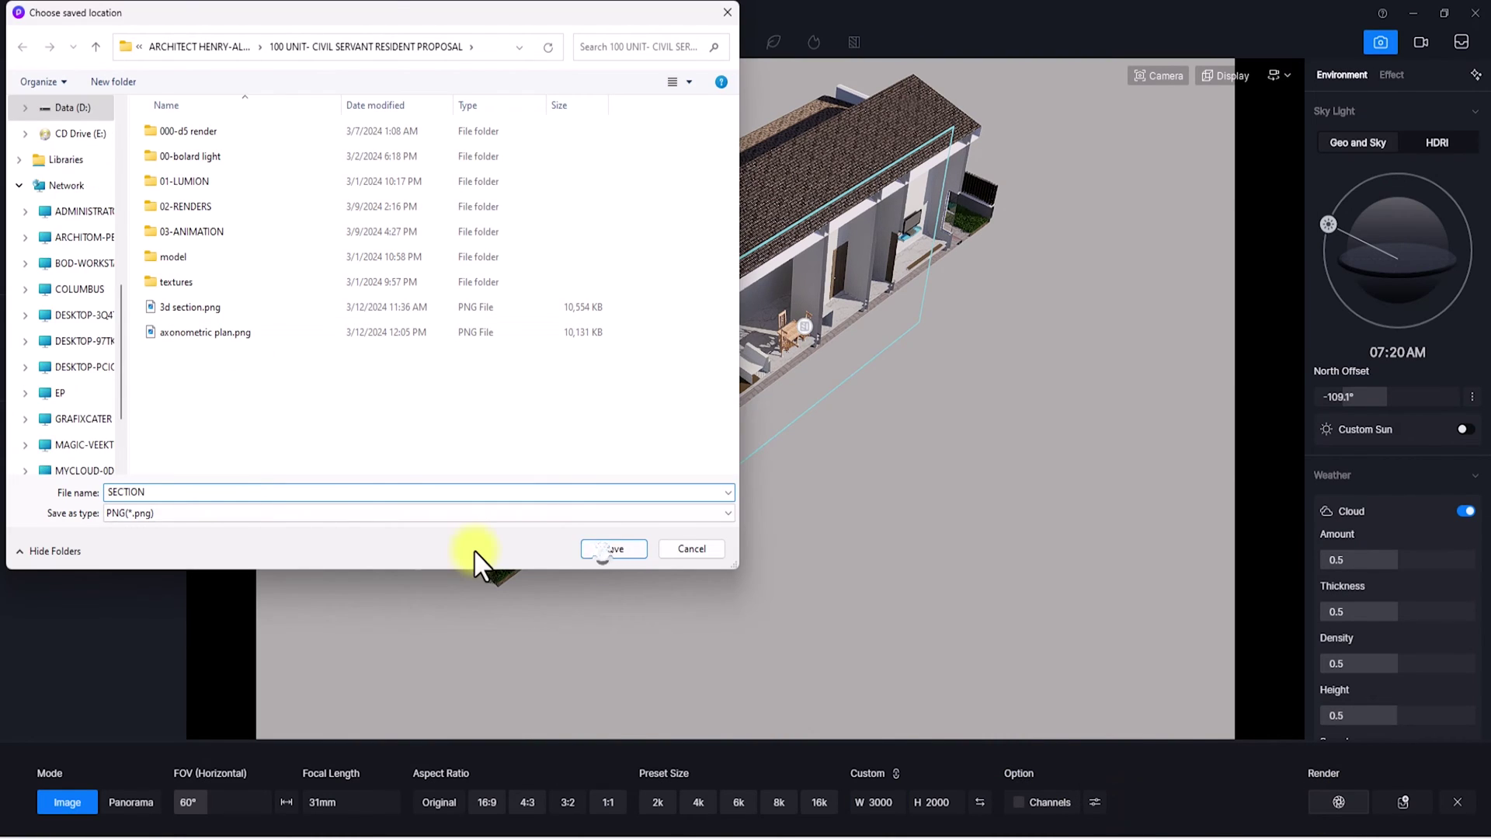
pyautogui.click(609, 549)
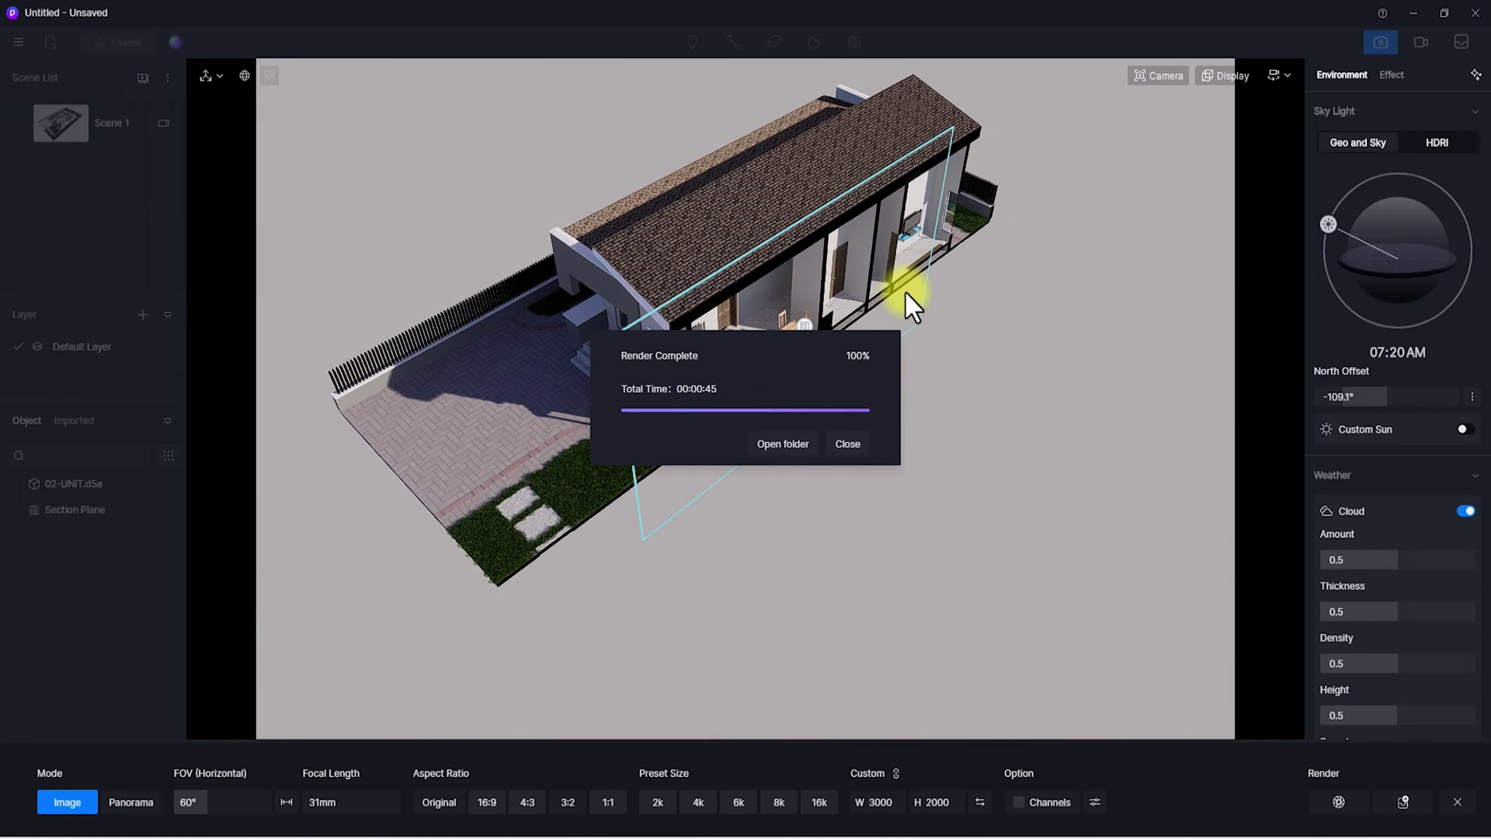
# - Open the render folder, view SECTION.png, and close the photo viewer
pyautogui.click(803, 444)
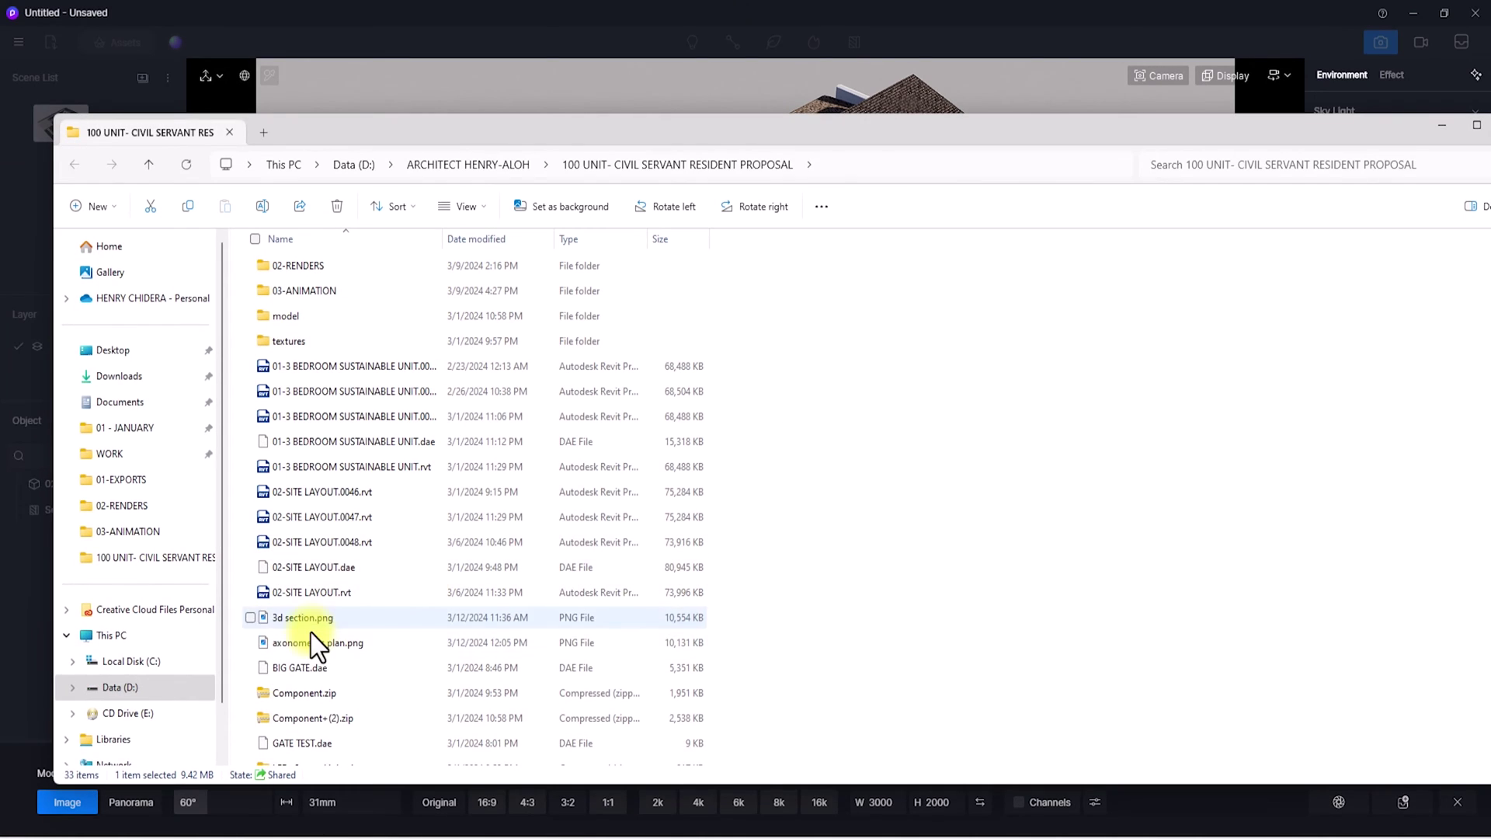
pyautogui.scroll(-3, 310, 632)
pyautogui.click(298, 628)
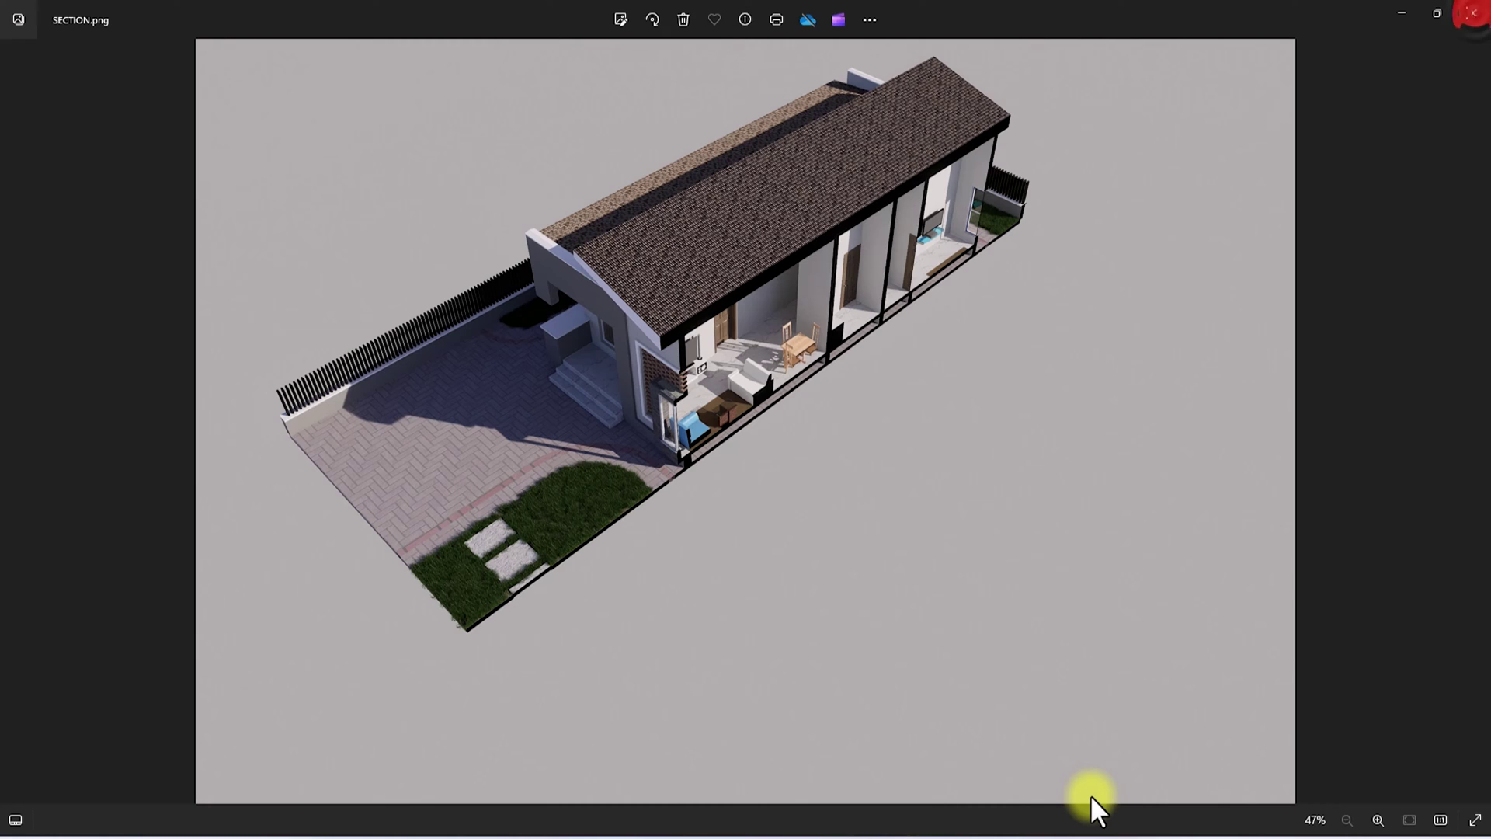
pyautogui.click(1474, 13)
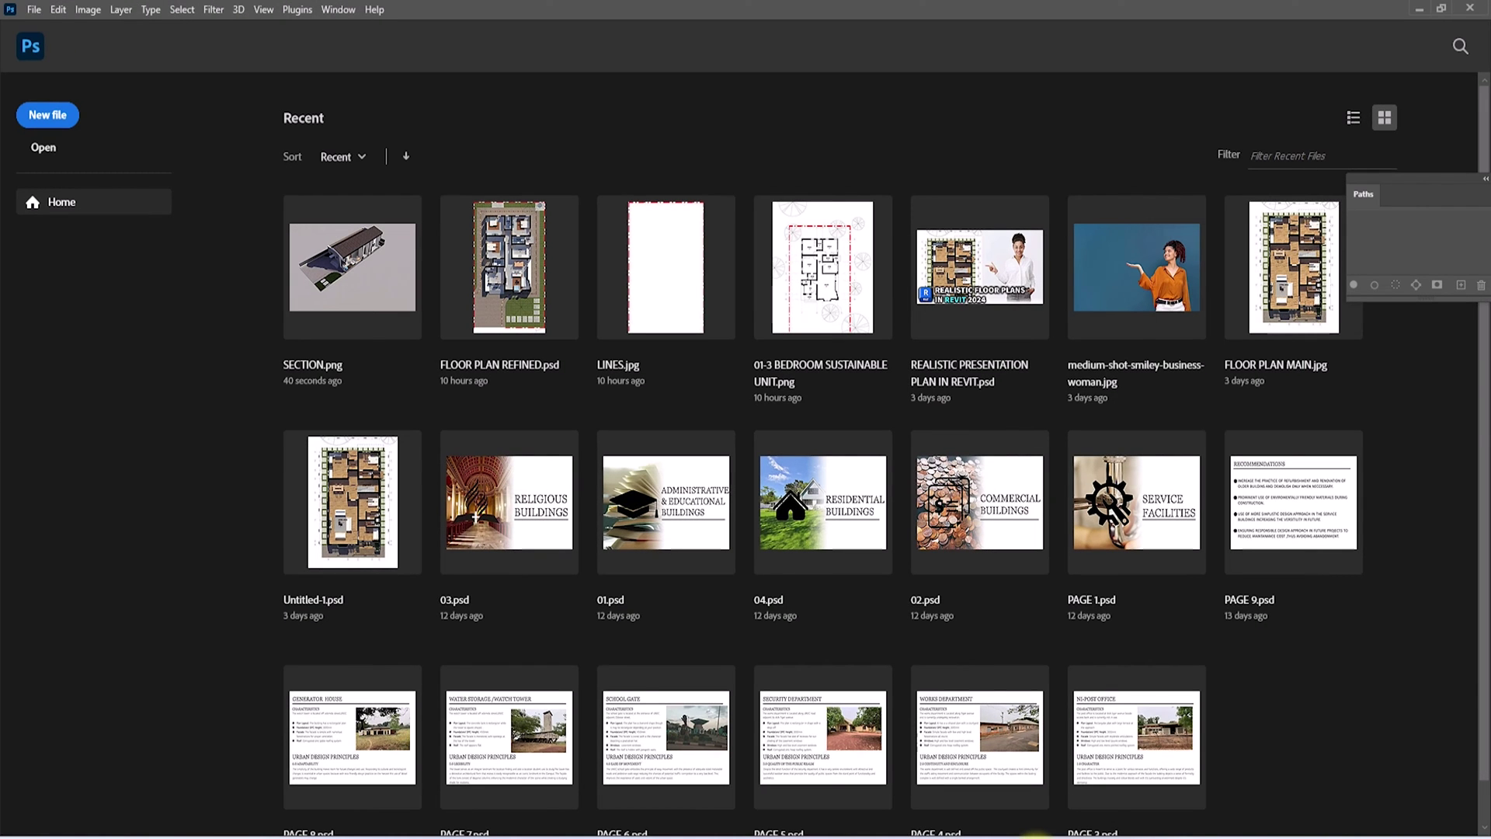
# - Open SECTION.png in Photoshop and Magic Wand-select its grey background
pyautogui.click(1032, 835)
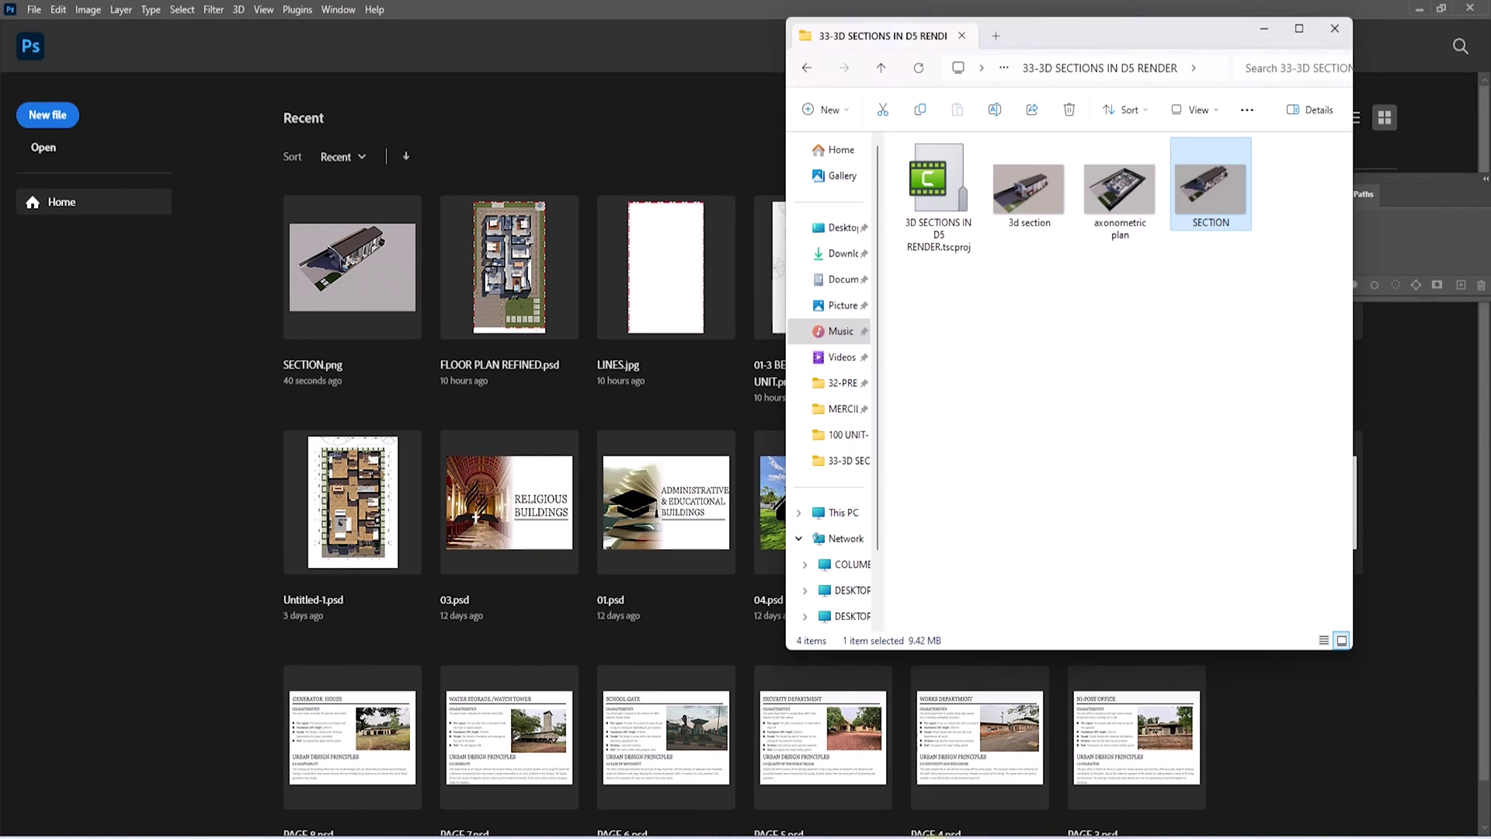
pyautogui.moveTo(1208, 185); pyautogui.dragTo(263, 231)
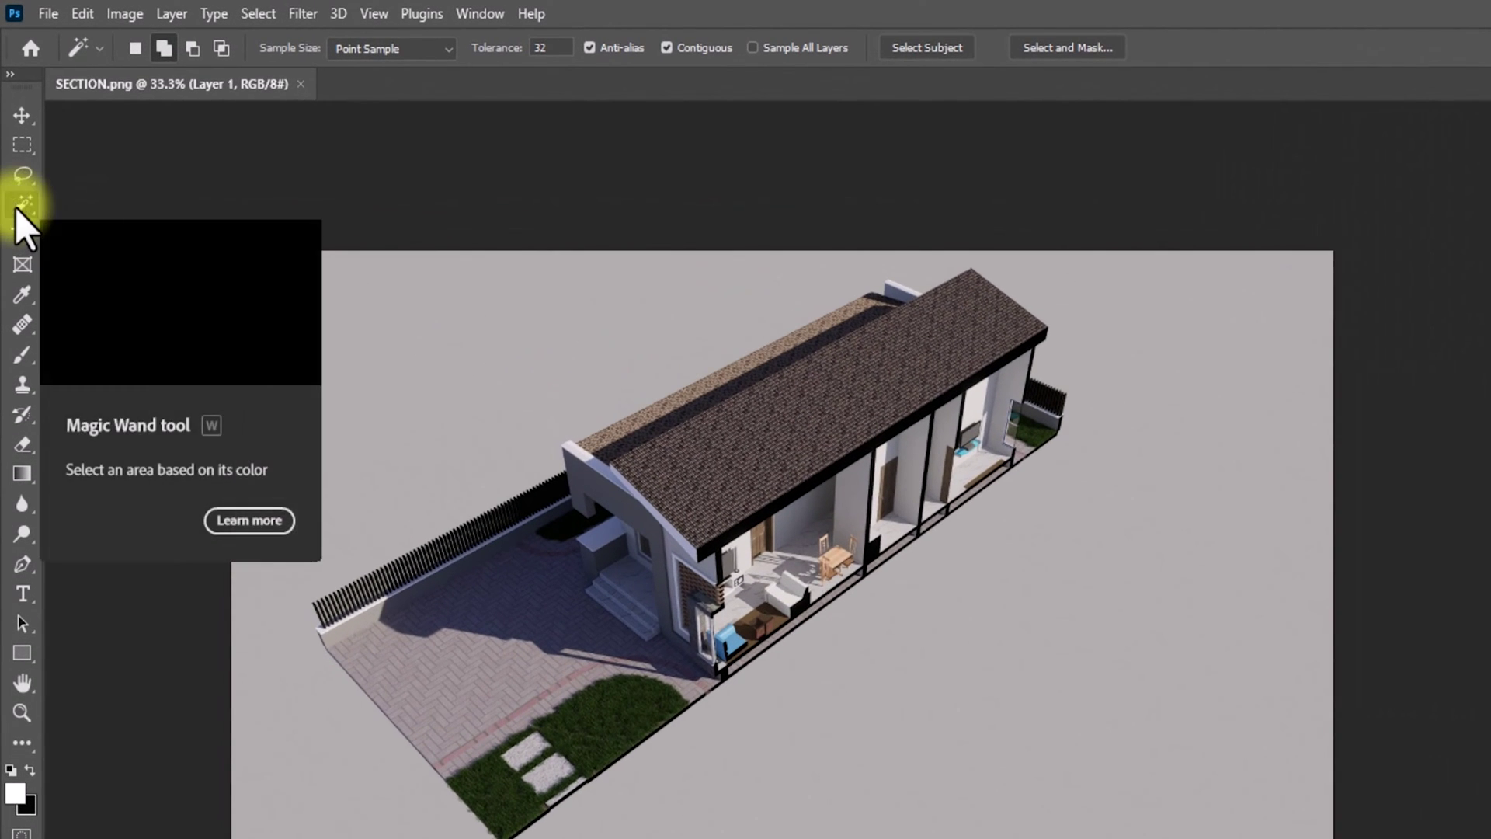
pyautogui.rightClick(15, 207)
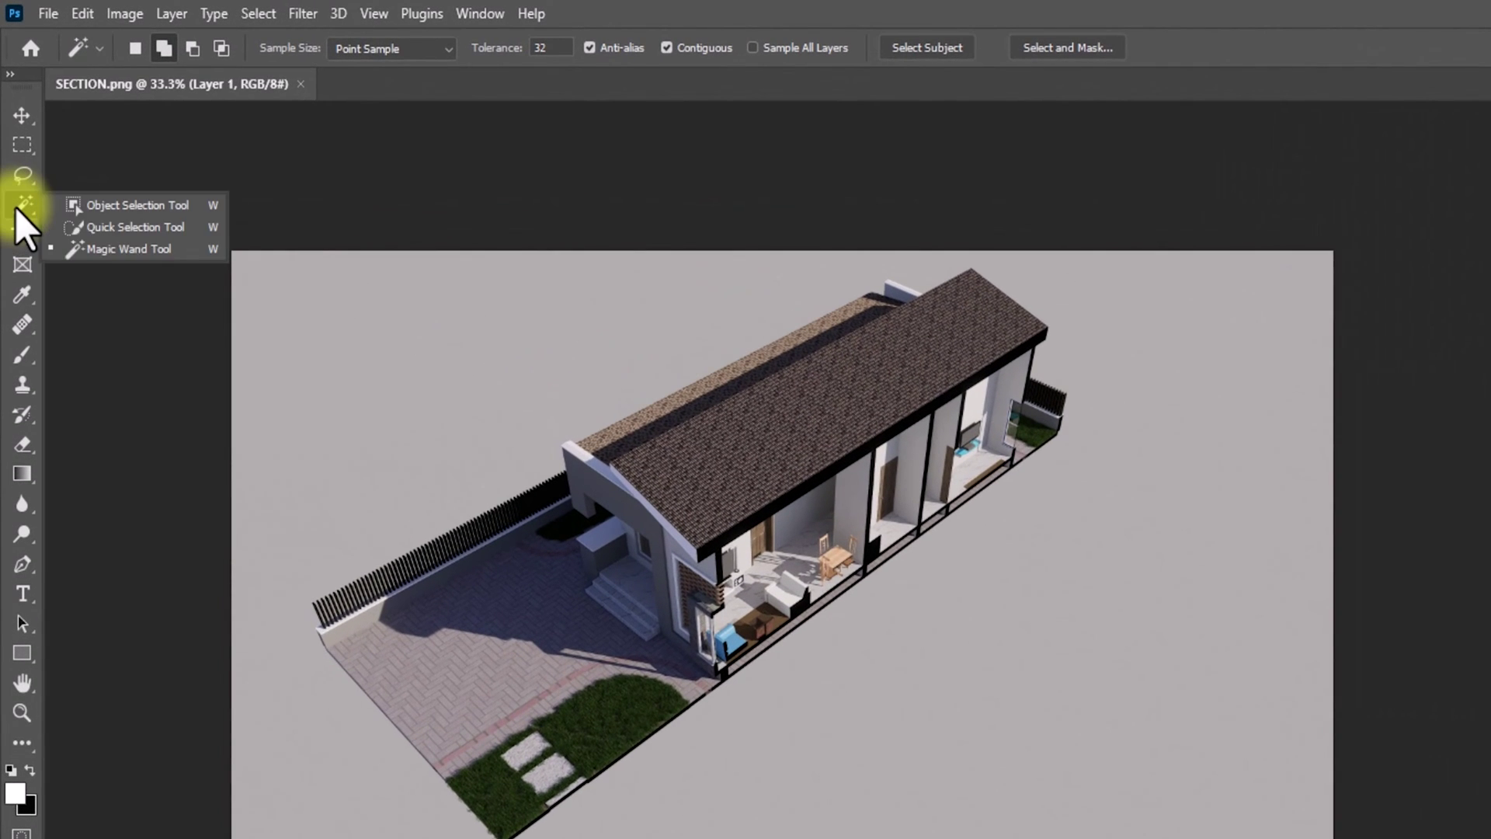
pyautogui.click(120, 248)
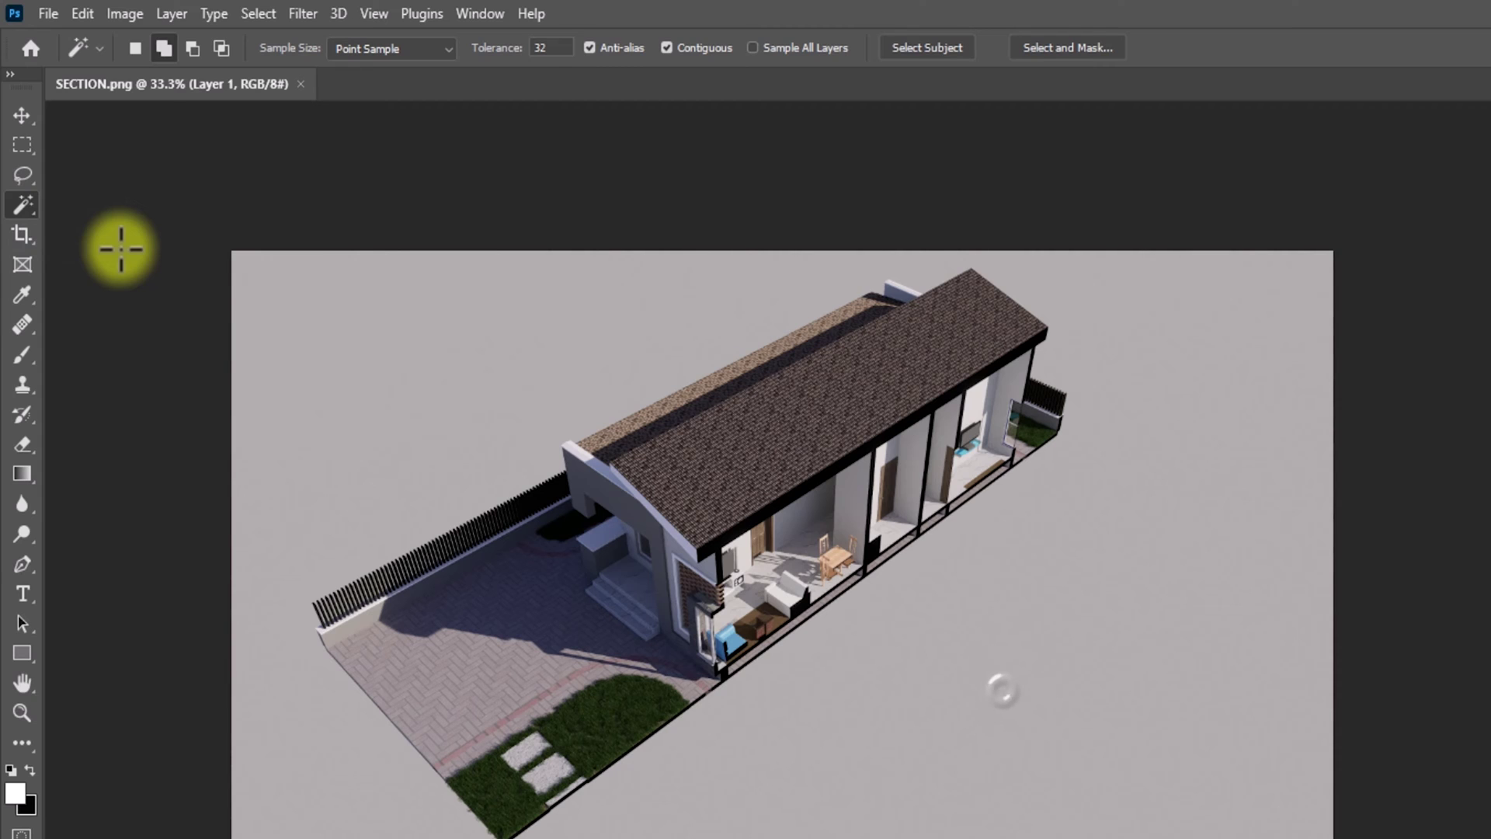
pyautogui.click(1001, 689)
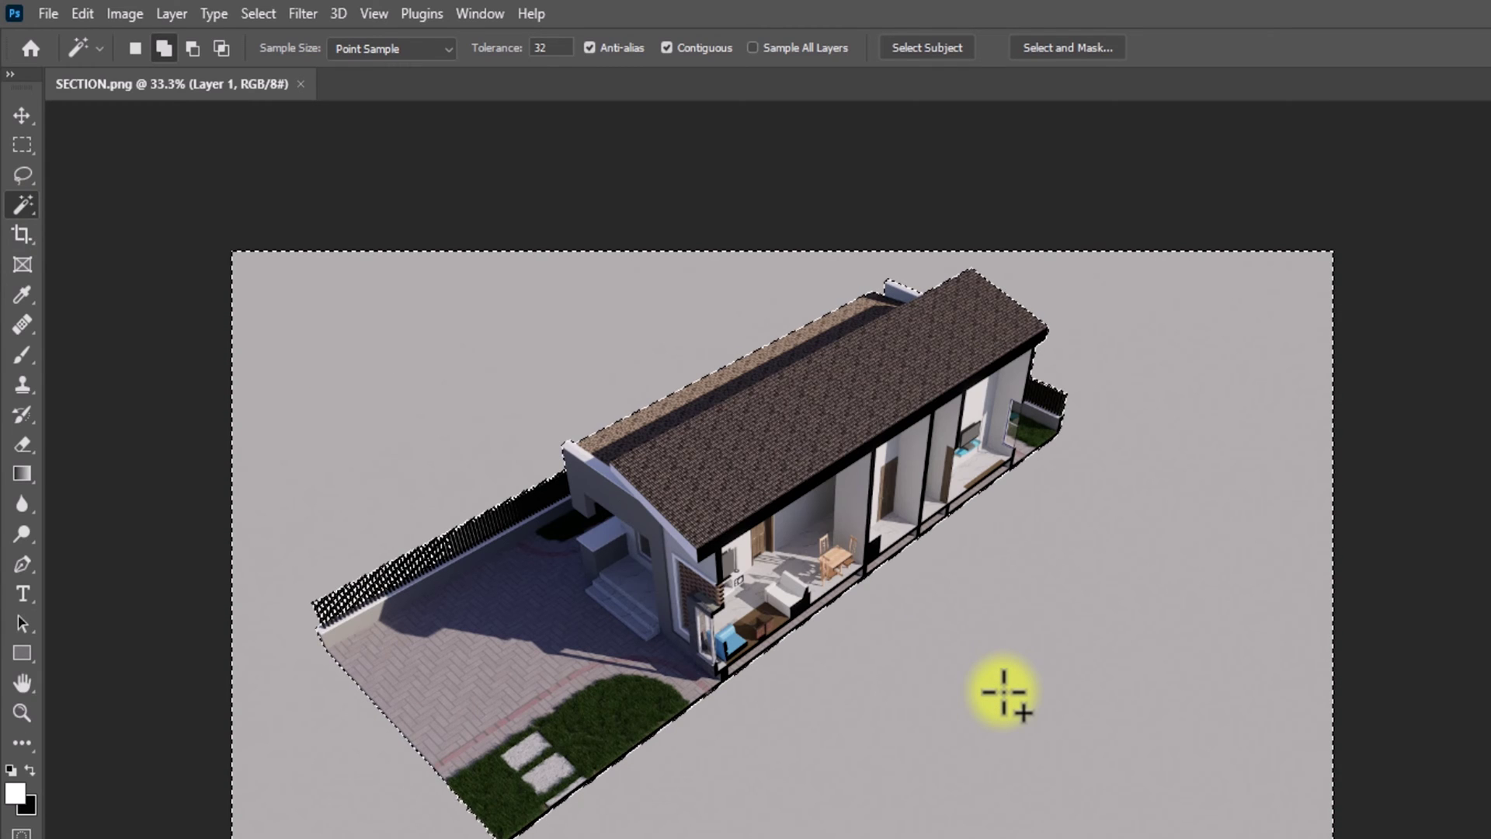
# - Cut the background onto Layer 2 with Layer Via Cut and move it below Layer 1
pyautogui.rightClick(999, 715)
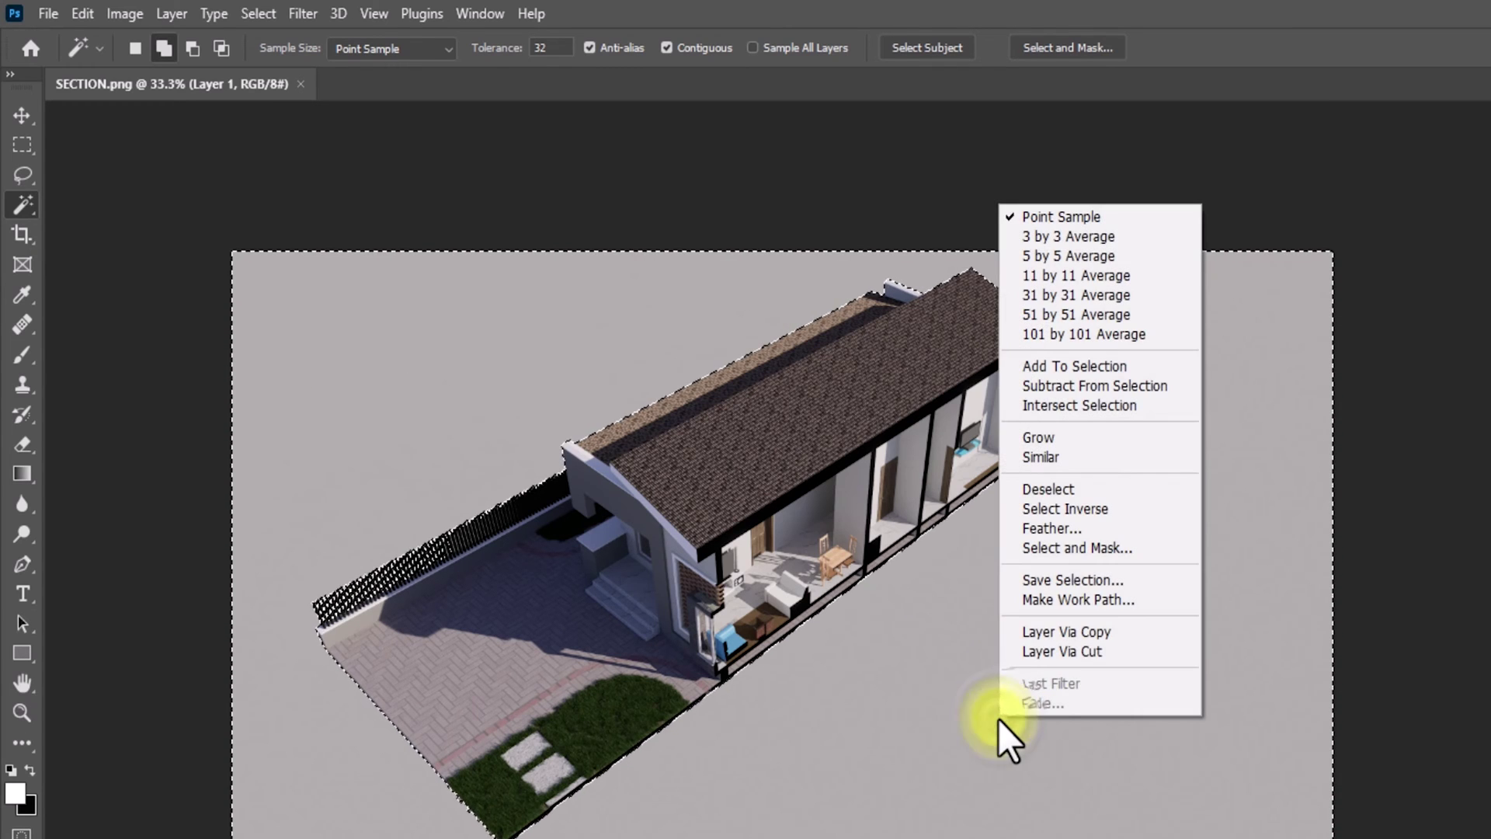
pyautogui.click(1087, 651)
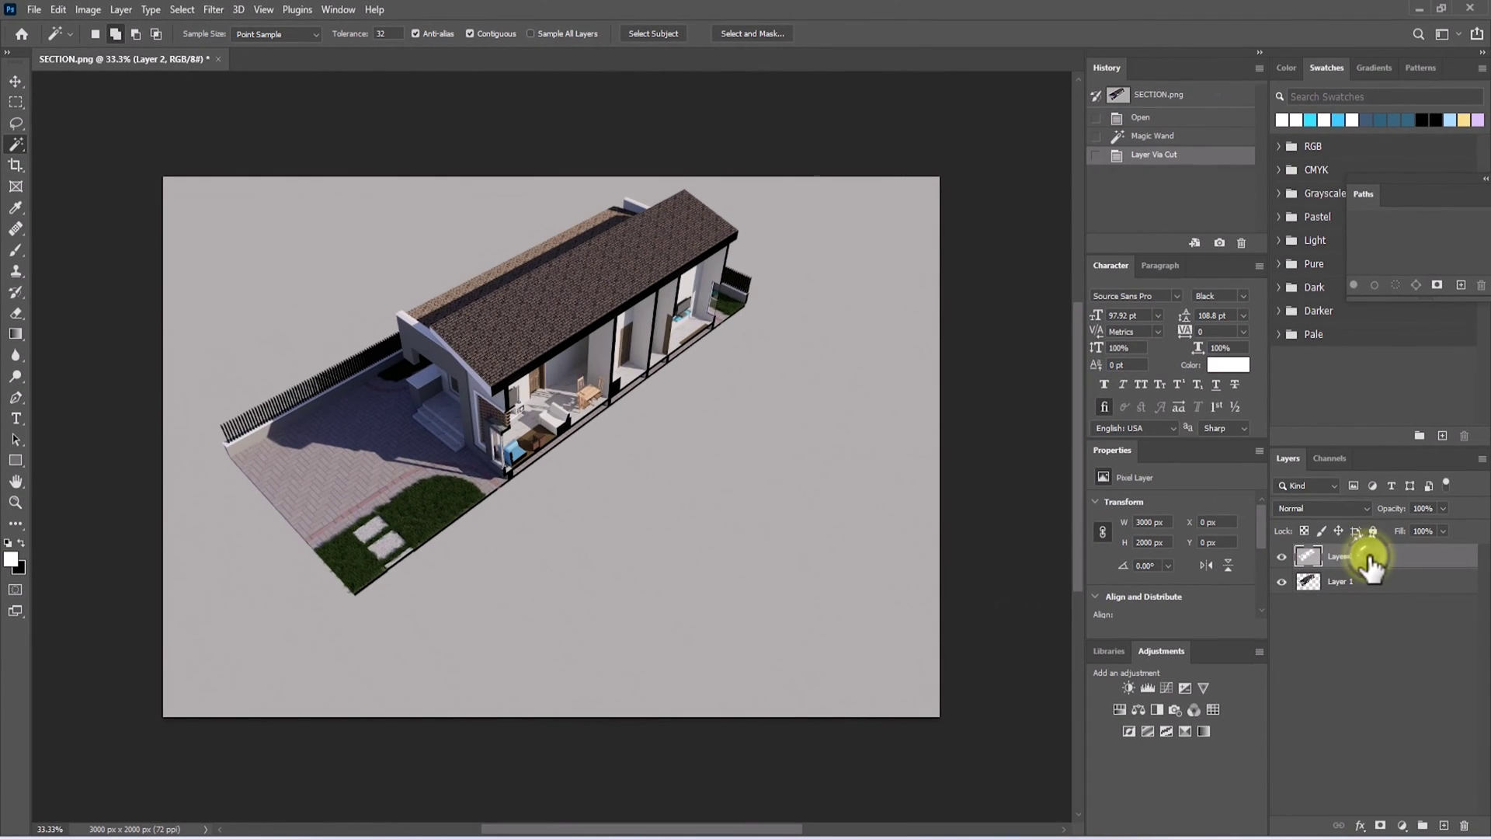
pyautogui.moveTo(1367, 559)
pyautogui.mouseDown()
pyautogui.moveTo(1367, 583)
pyautogui.moveTo(1367, 567)
pyautogui.mouseUp()
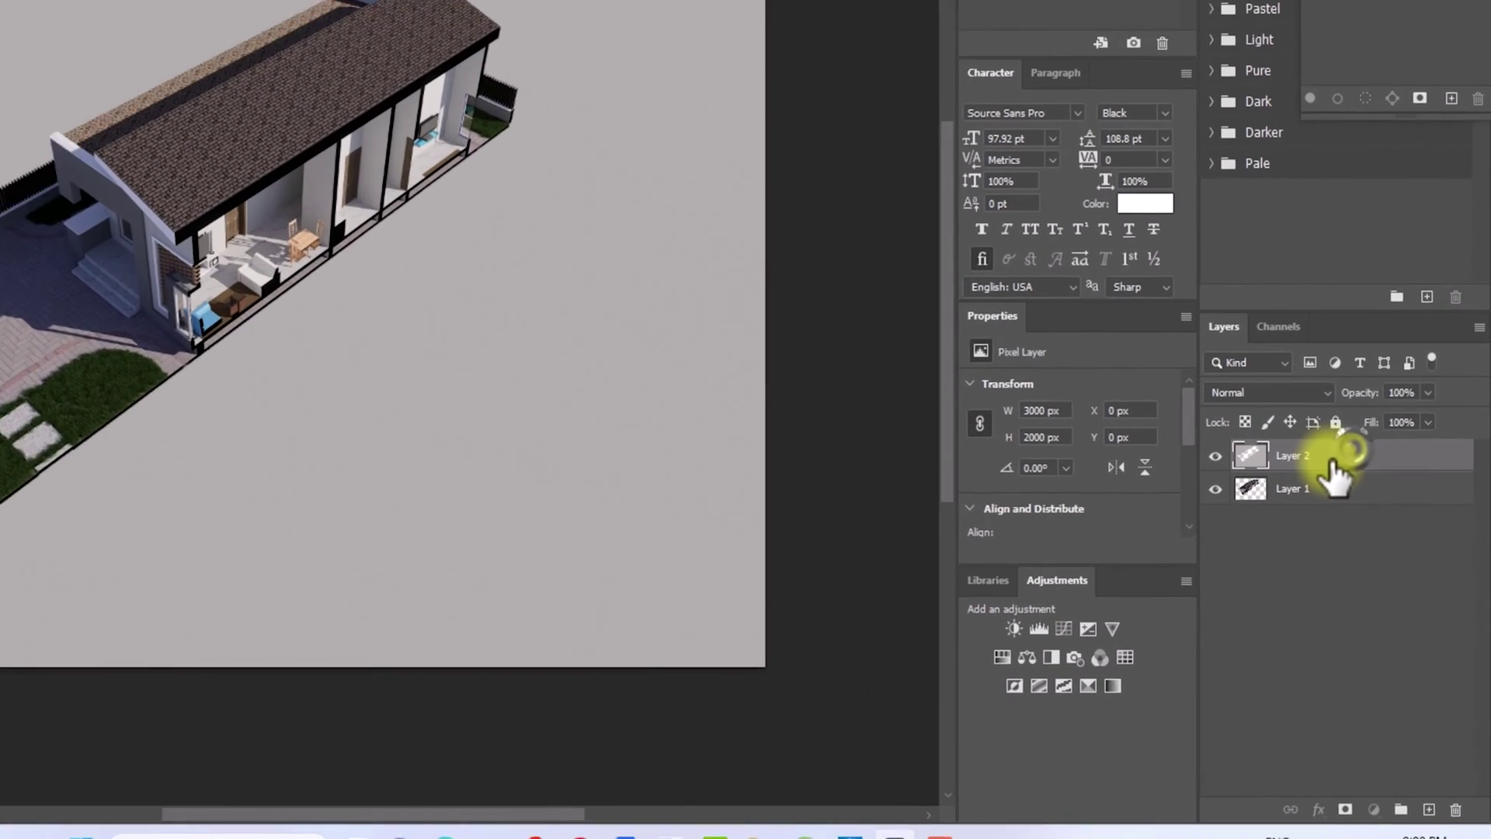
pyautogui.moveTo(1336, 464); pyautogui.dragTo(1339, 516)
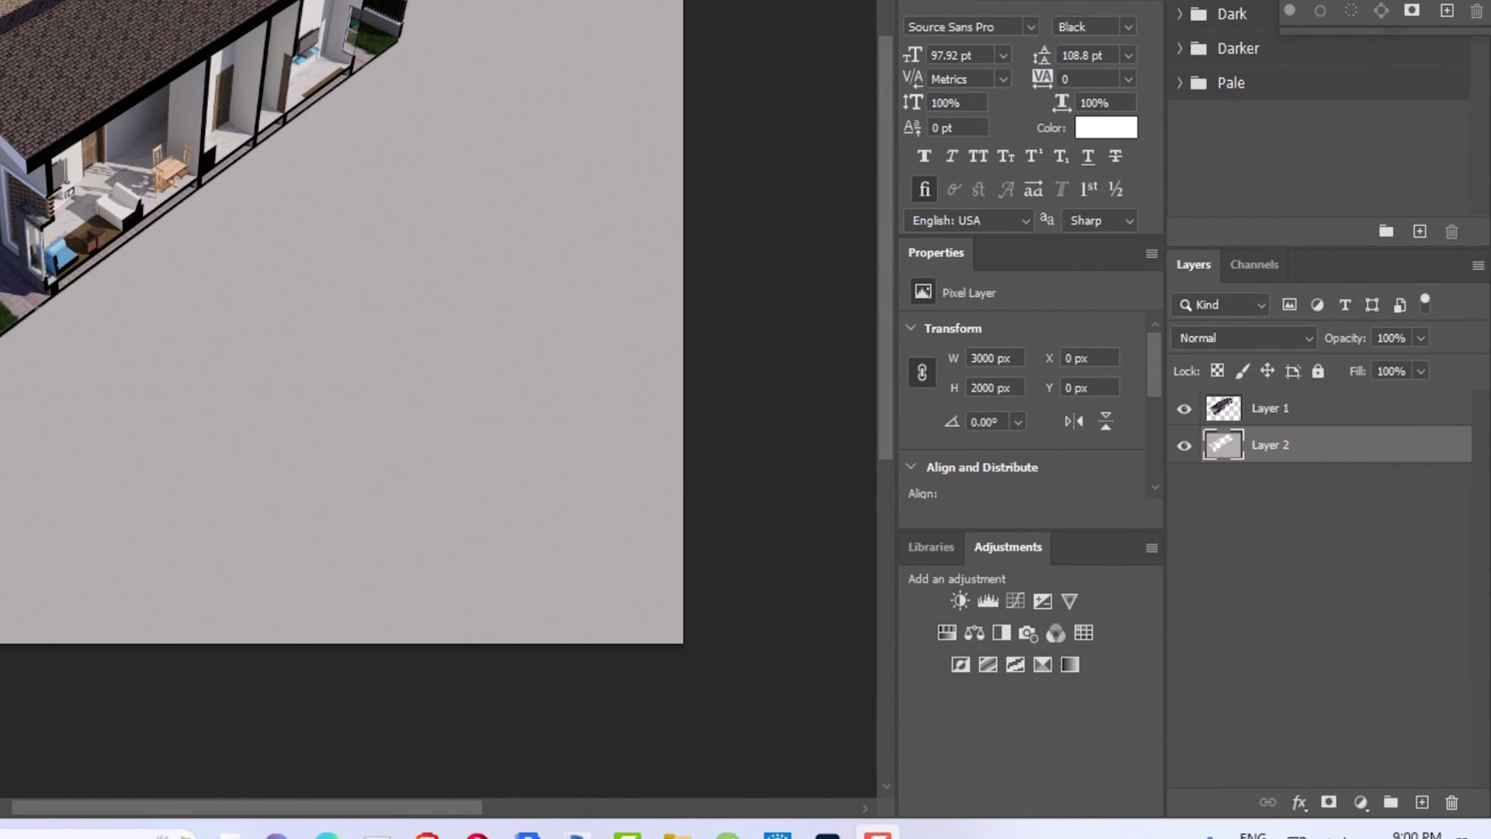
# - Give Layer 2 a white Color Overlay effect
pyautogui.click(1298, 803)
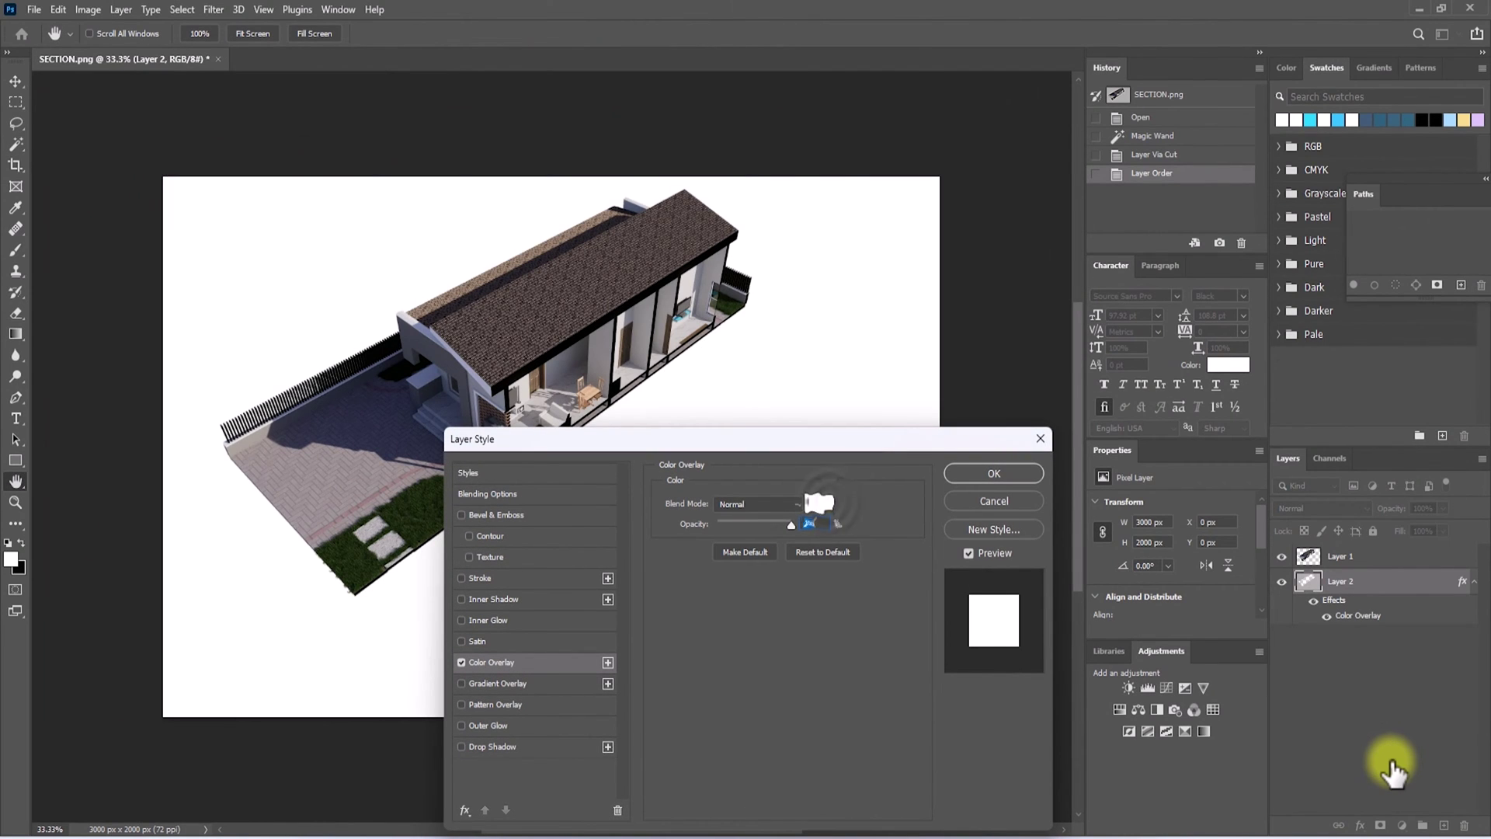
pyautogui.click(821, 503)
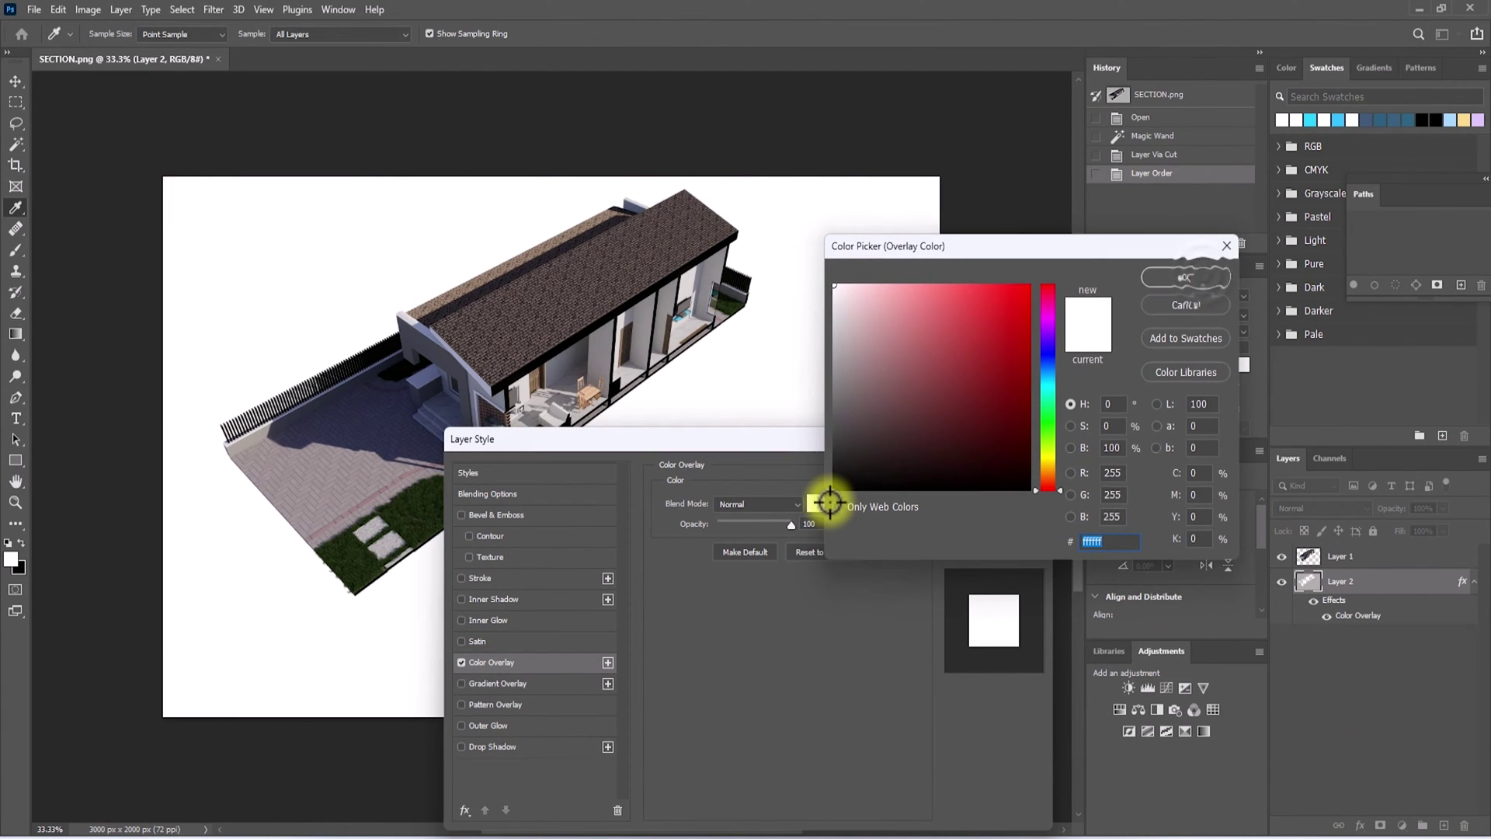
pyautogui.click(1202, 273)
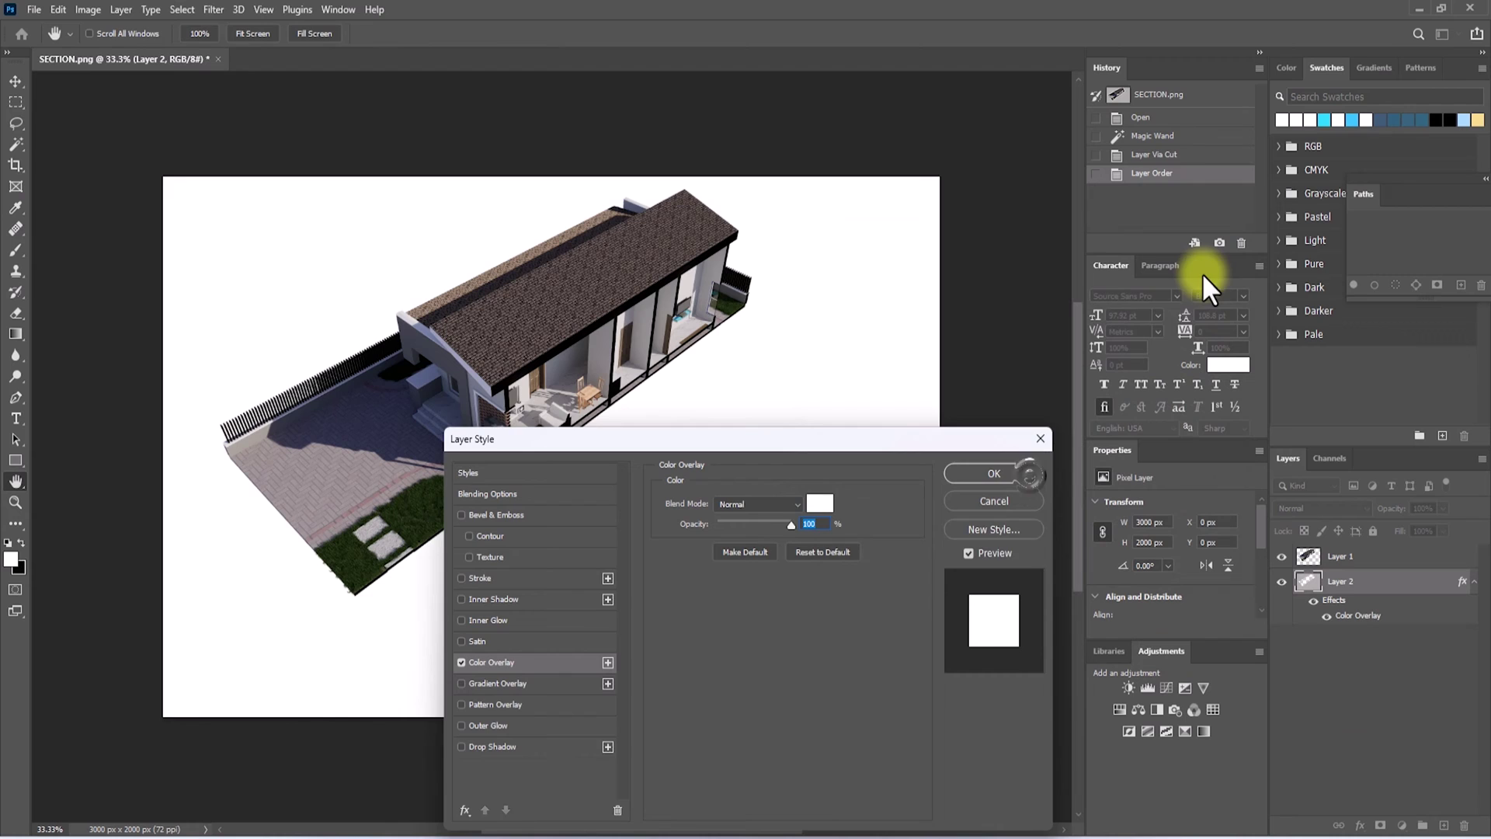
pyautogui.click(1028, 474)
# - Export the image as PNG with File > Export > Export As
pyautogui.click(34, 11)
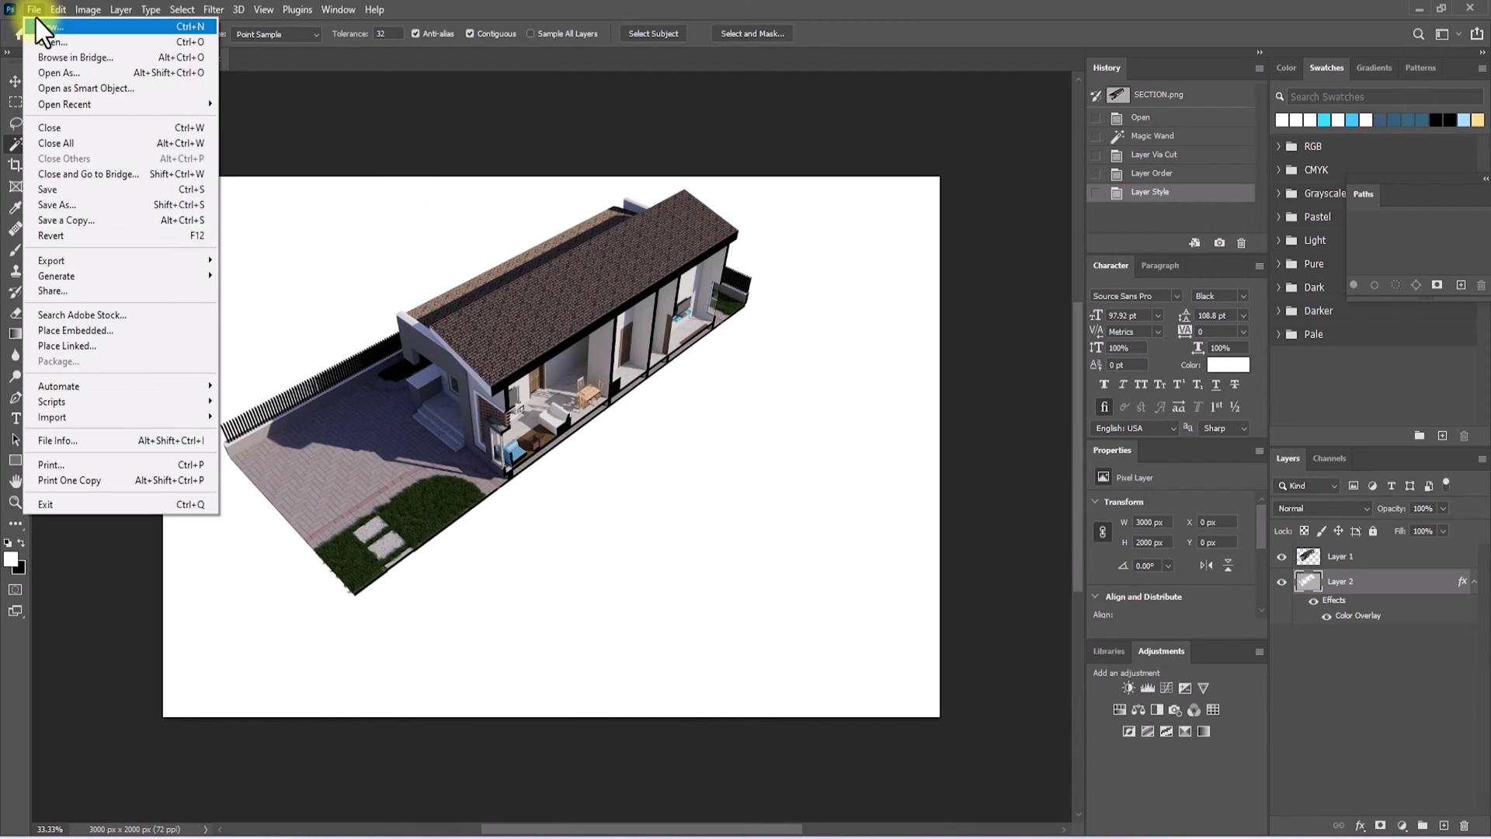
pyautogui.click(77, 260)
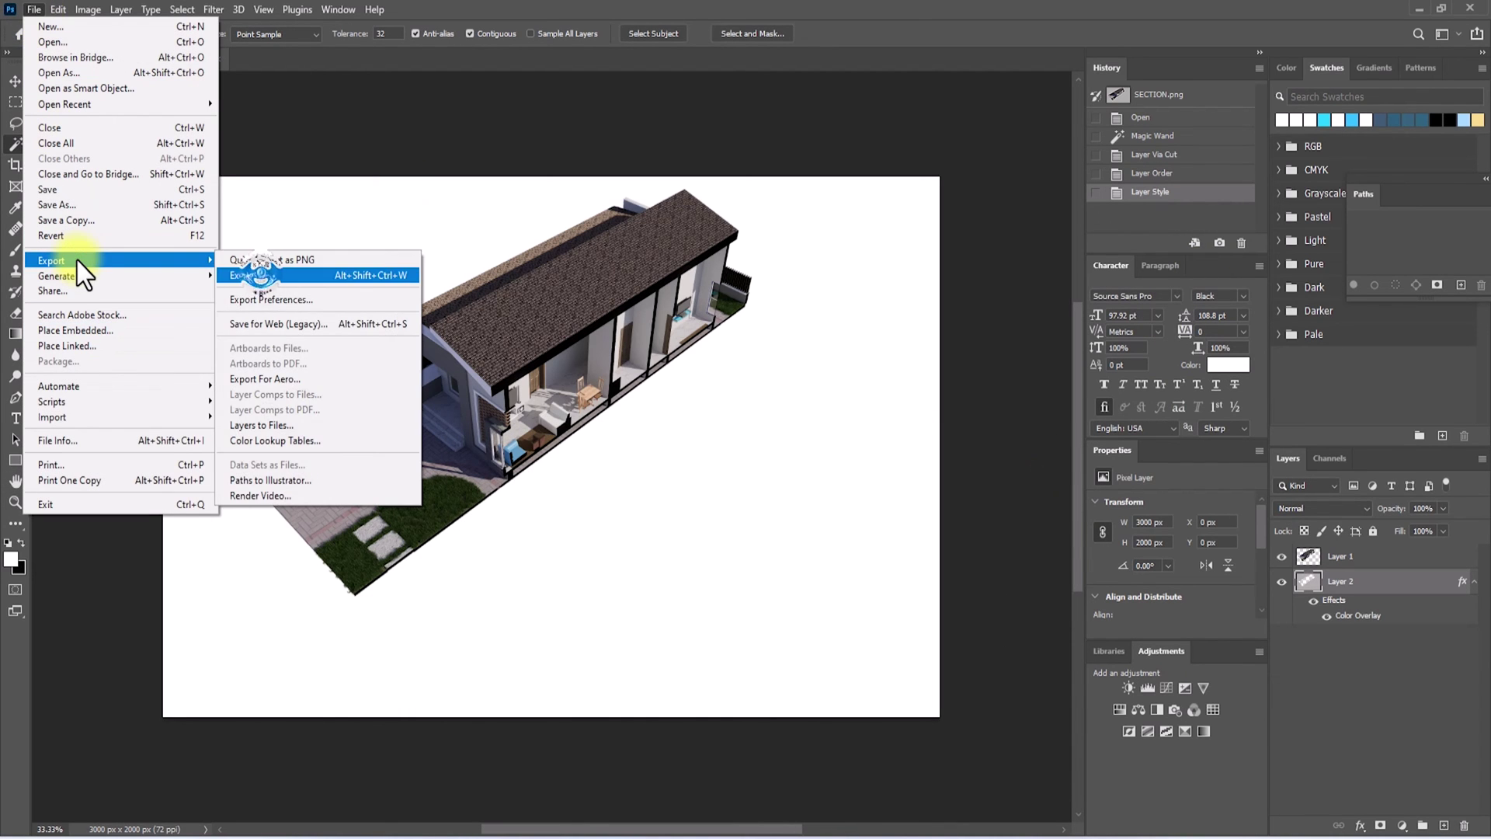
pyautogui.click(260, 273)
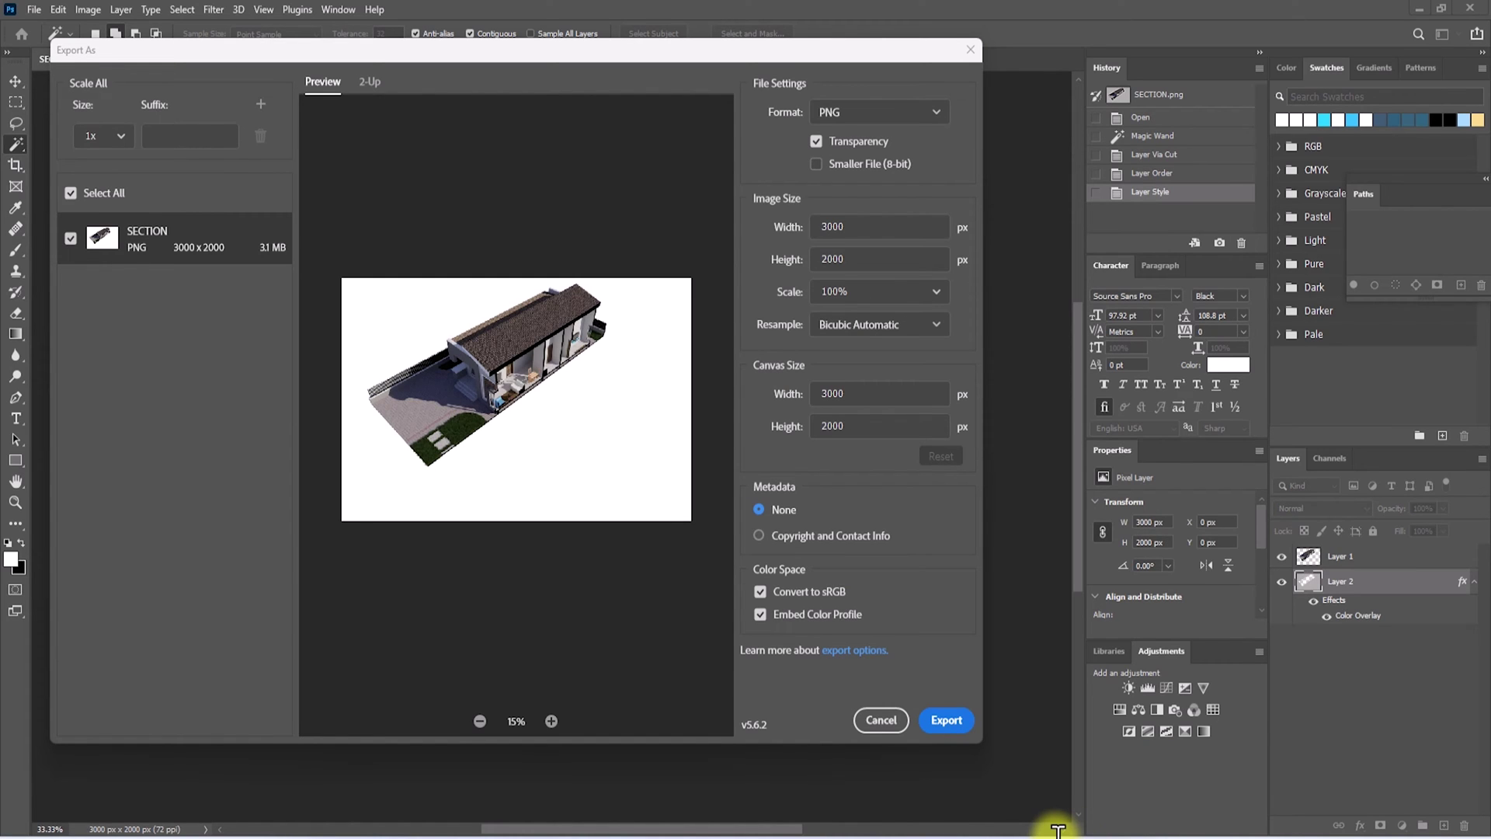
pyautogui.click(945, 722)
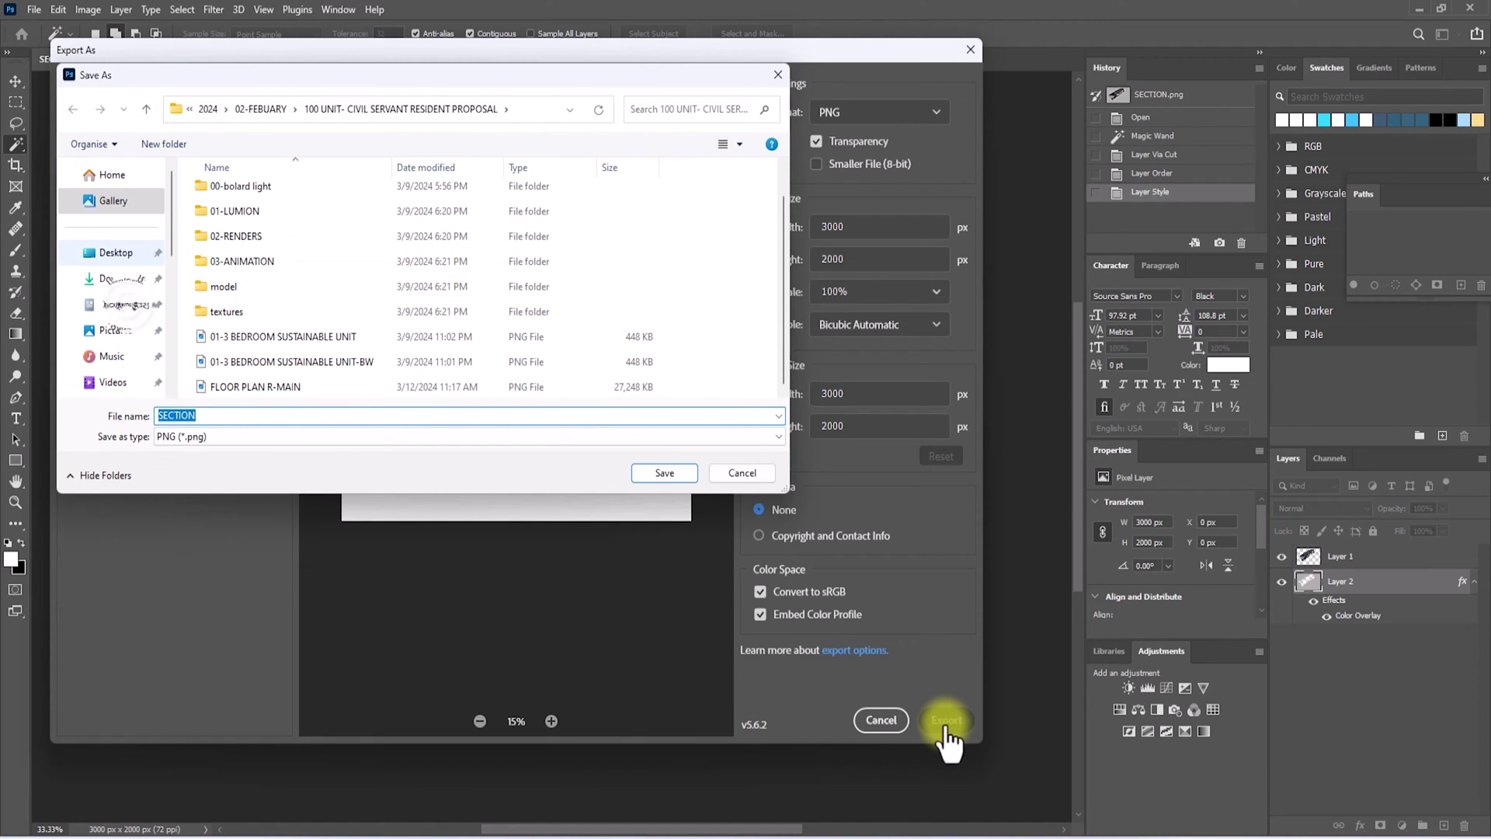
# - Save the export over SECTION.png in 0-youtube/33-3D SECTIONS IN D5 RENDER, then quit Photoshop
pyautogui.click(122, 305)
pyautogui.scroll(-1, 264, 225)
pyautogui.scroll(2, 277, 217)
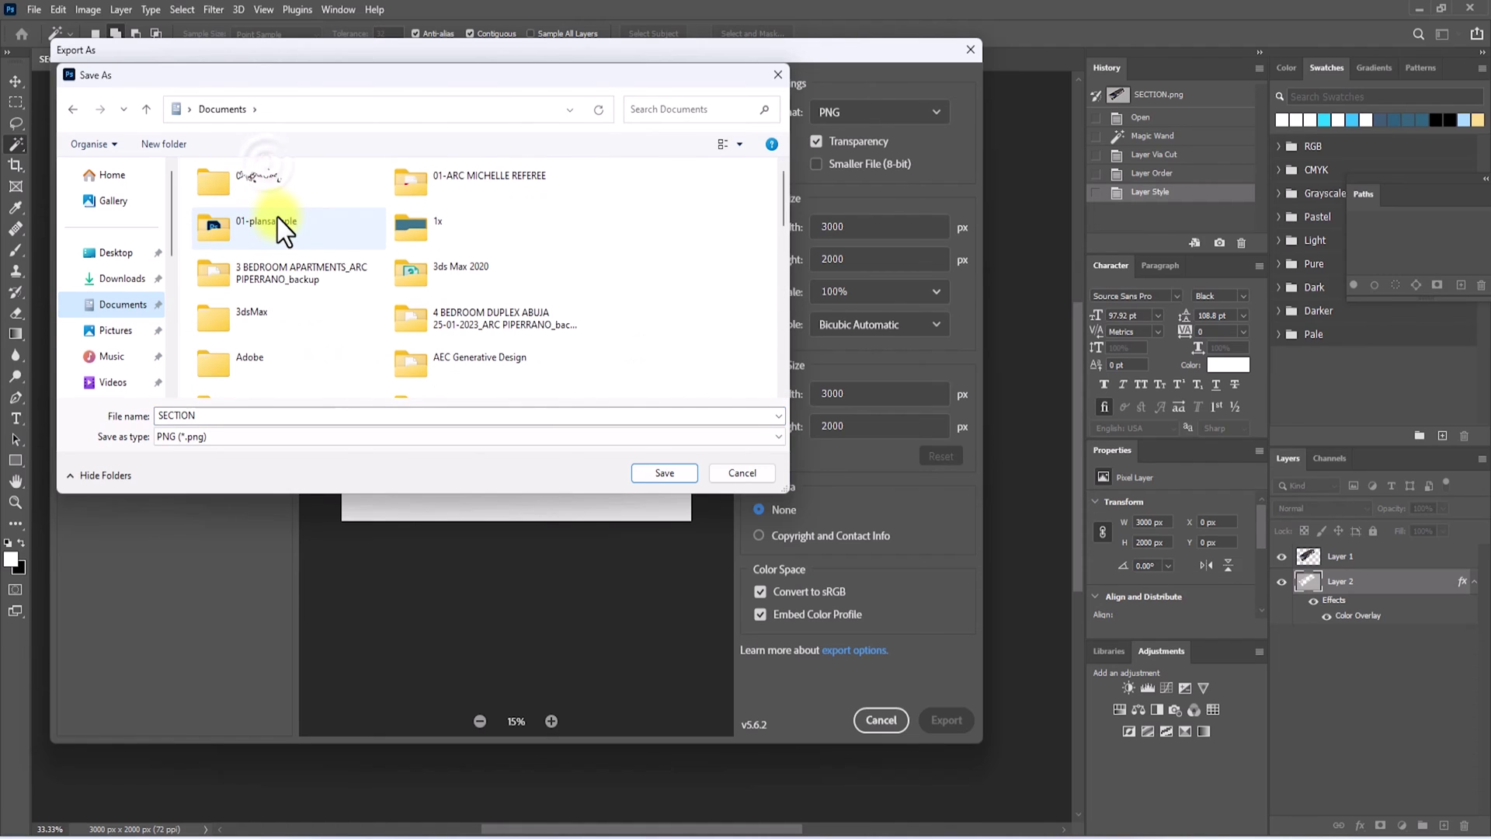
pyautogui.doubleClick(277, 217)
pyautogui.doubleClick(267, 173)
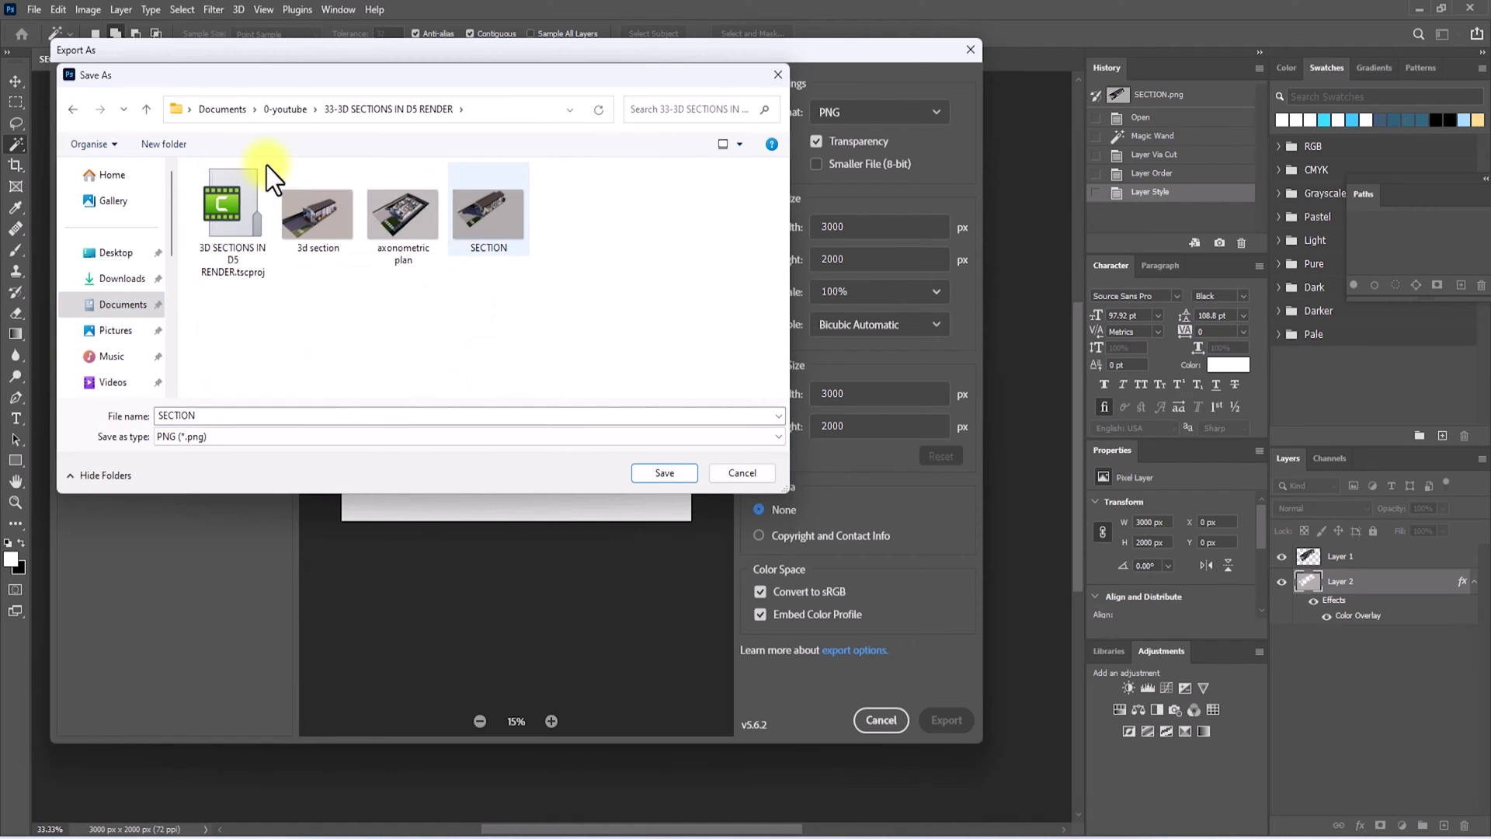
pyautogui.click(482, 222)
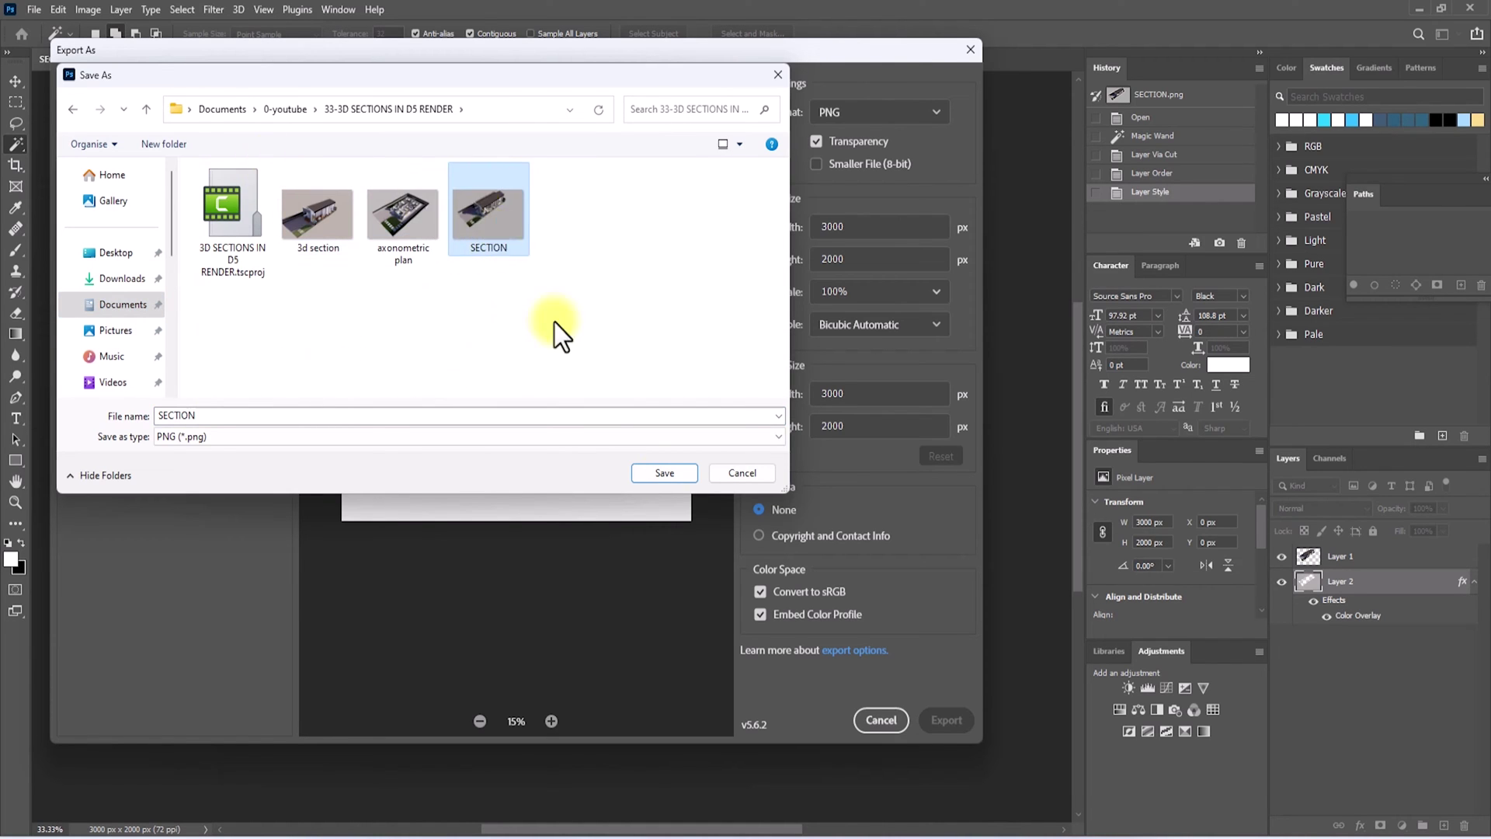
pyautogui.click(665, 473)
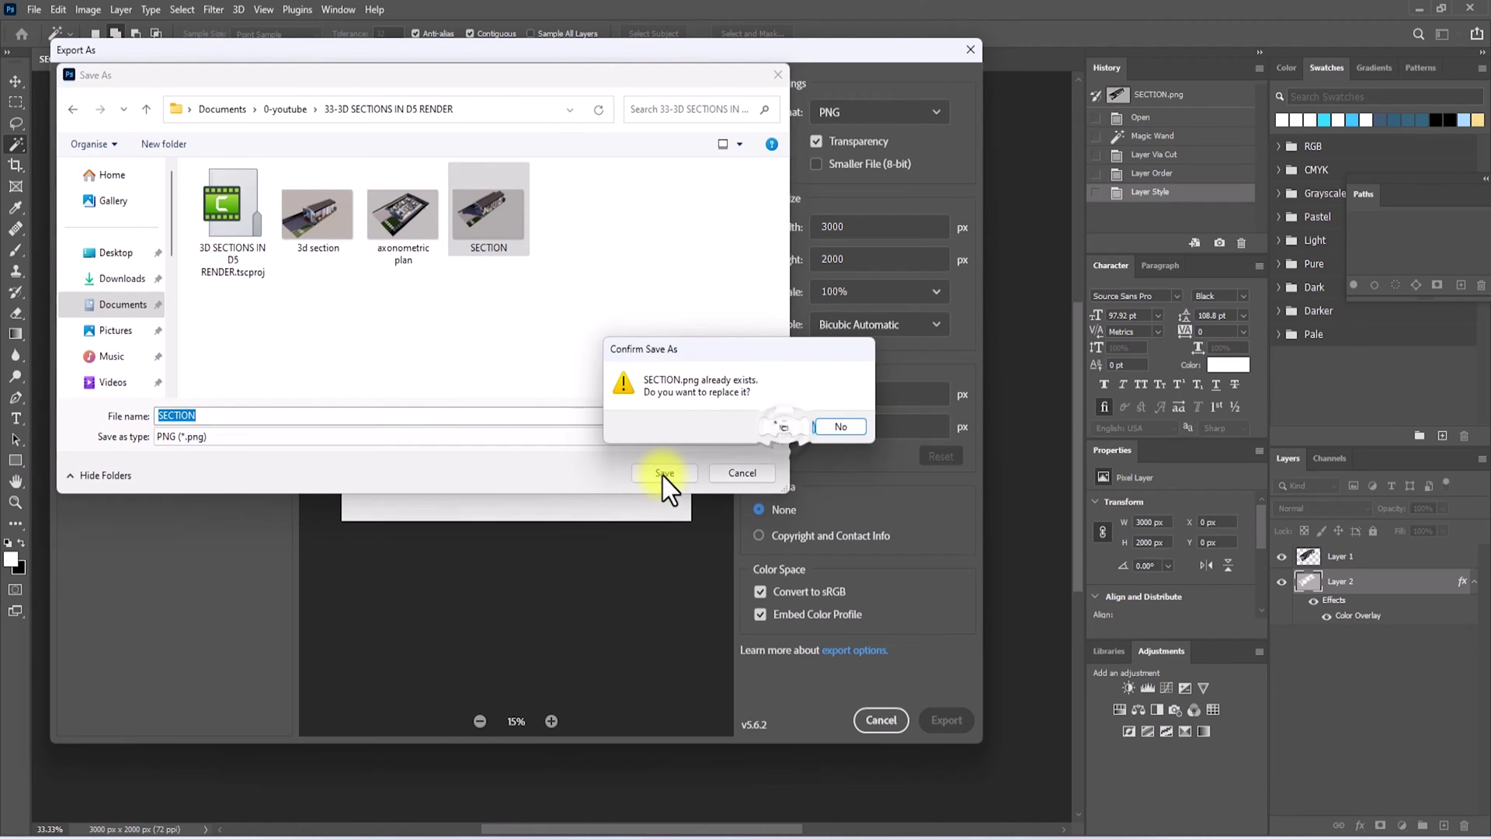
pyautogui.click(785, 427)
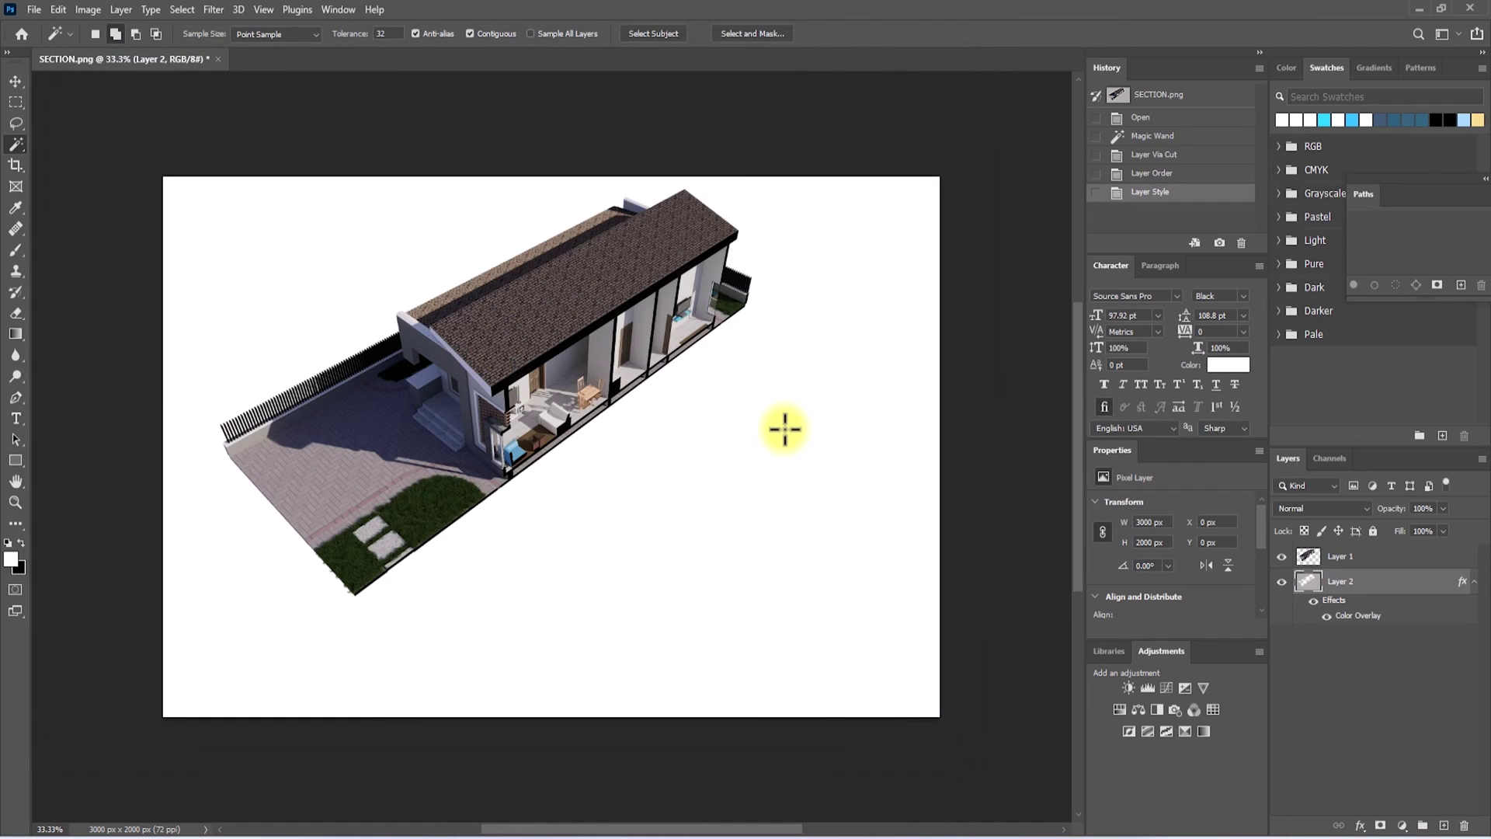
pyautogui.hotkey('ctrl', 'q')
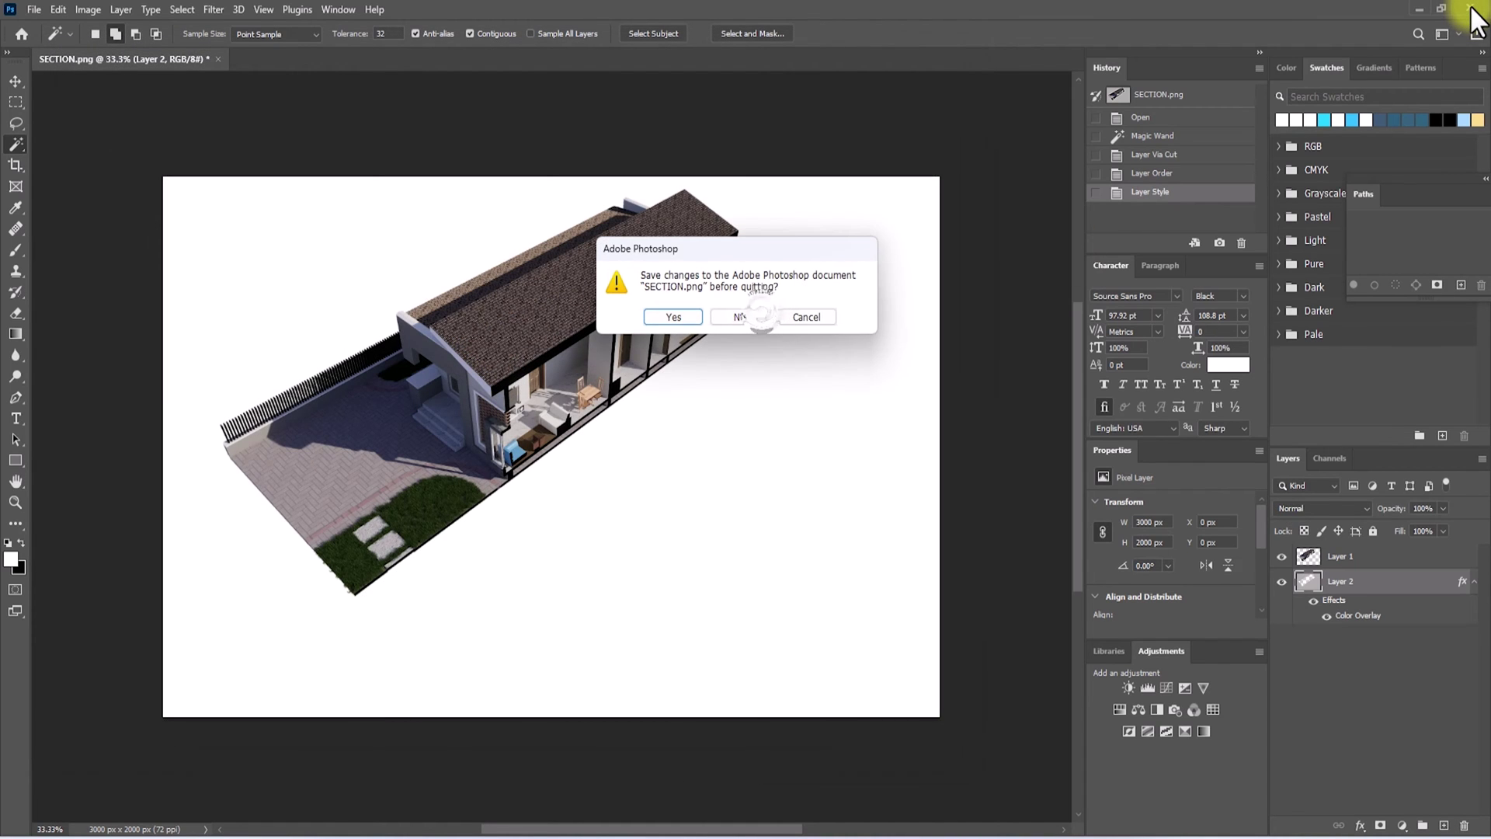
# - Discard Photoshop changes, open 01-3 BEDROOM SUSTAINABLE UNIT, and add sheet A004 with the A3 Blank title block
pyautogui.click(739, 317)
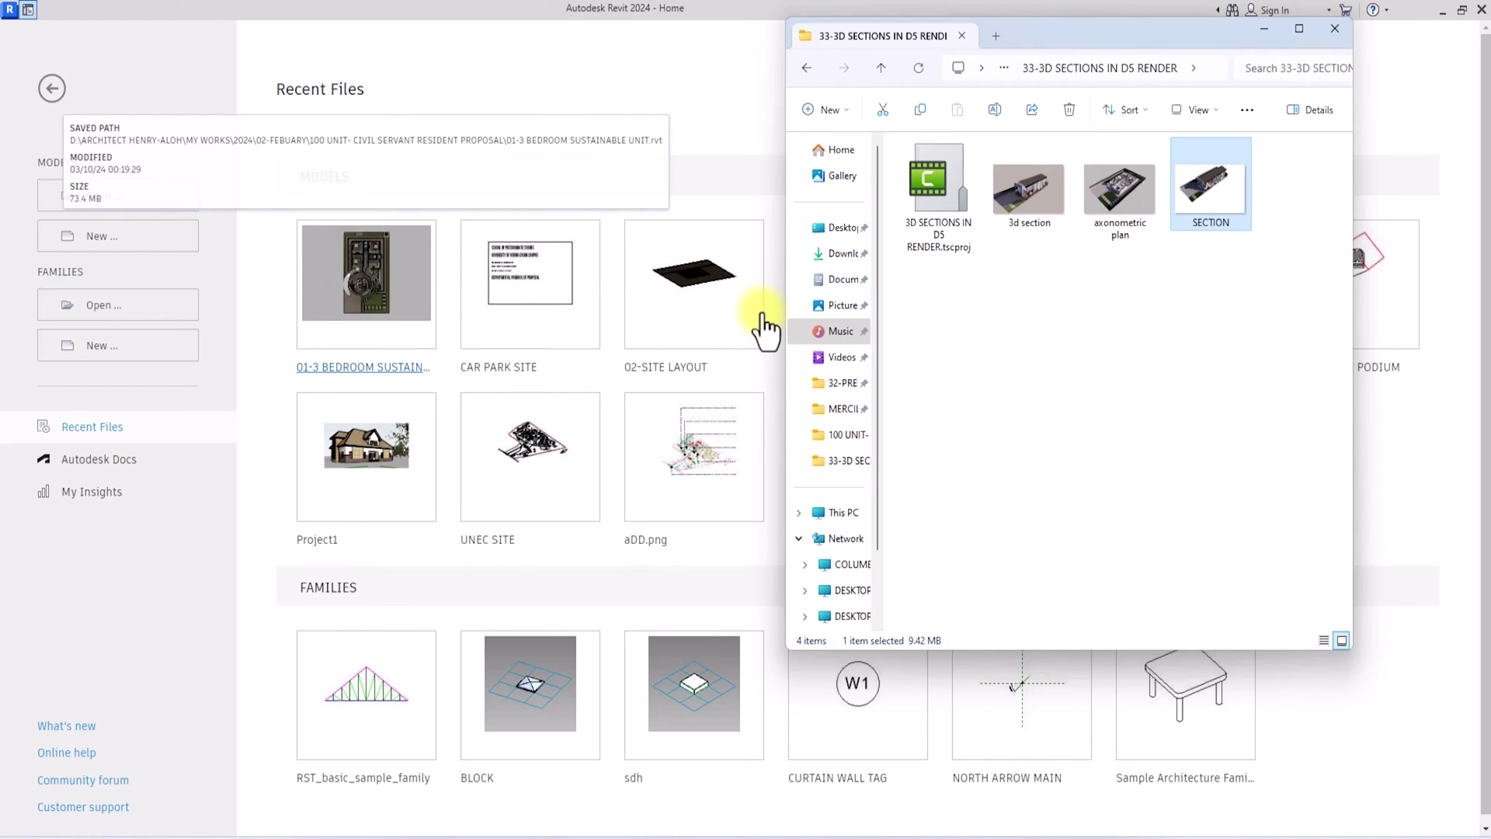
pyautogui.click(365, 302)
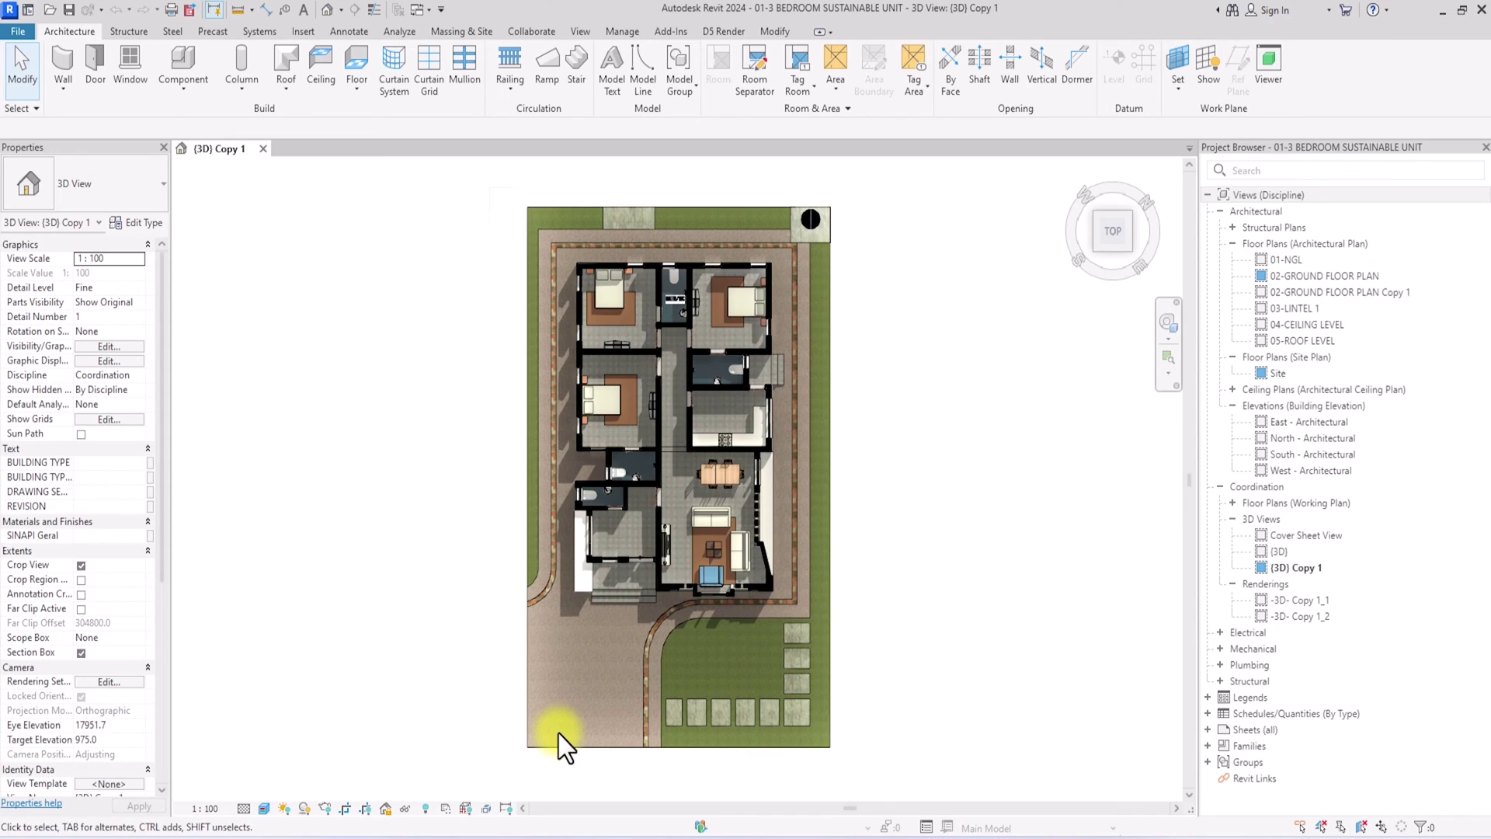
pyautogui.click(1233, 734)
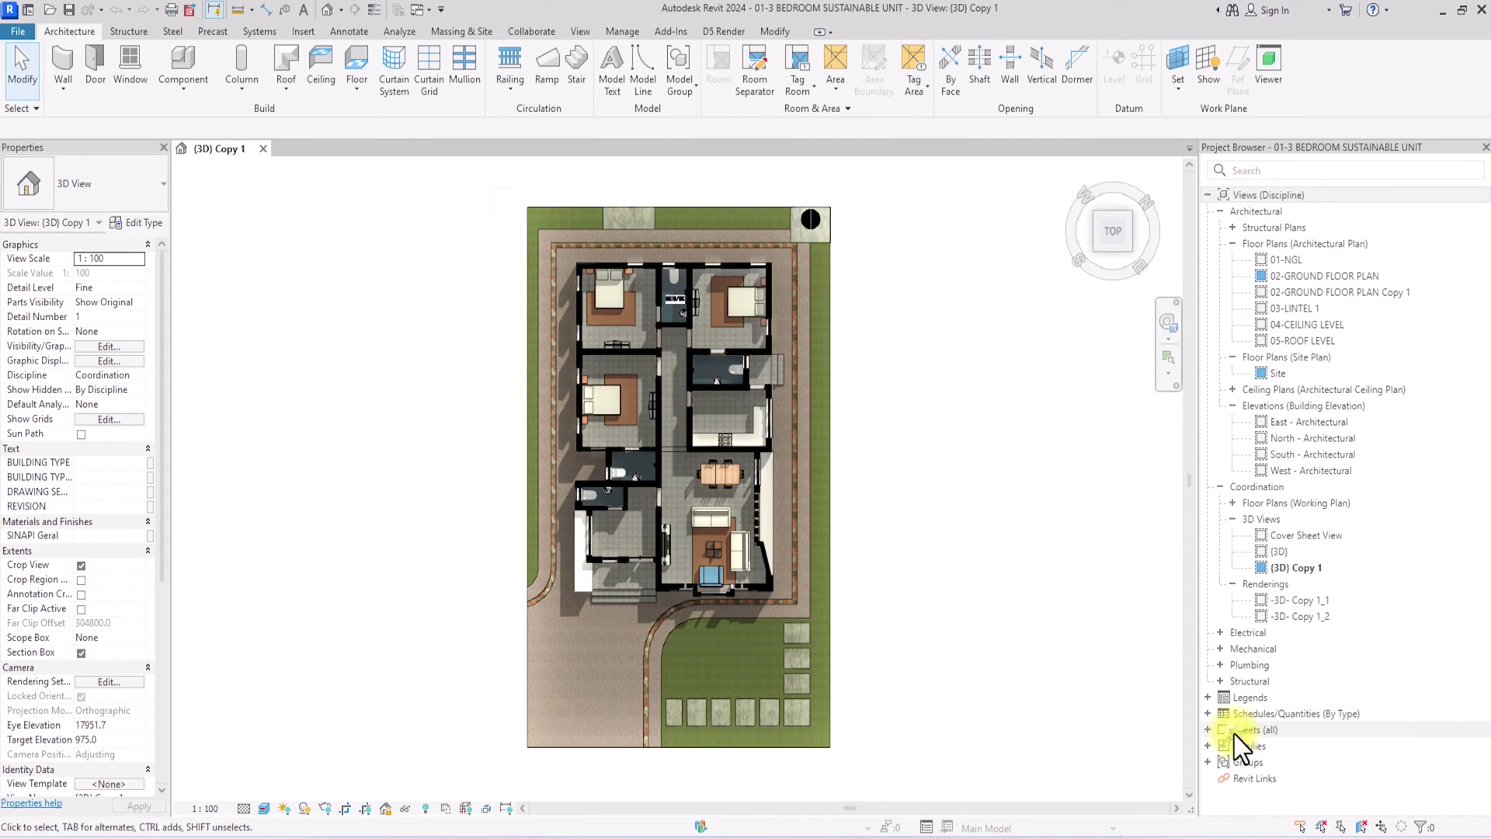
pyautogui.doubleClick(1233, 734)
pyautogui.rightClick(1251, 731)
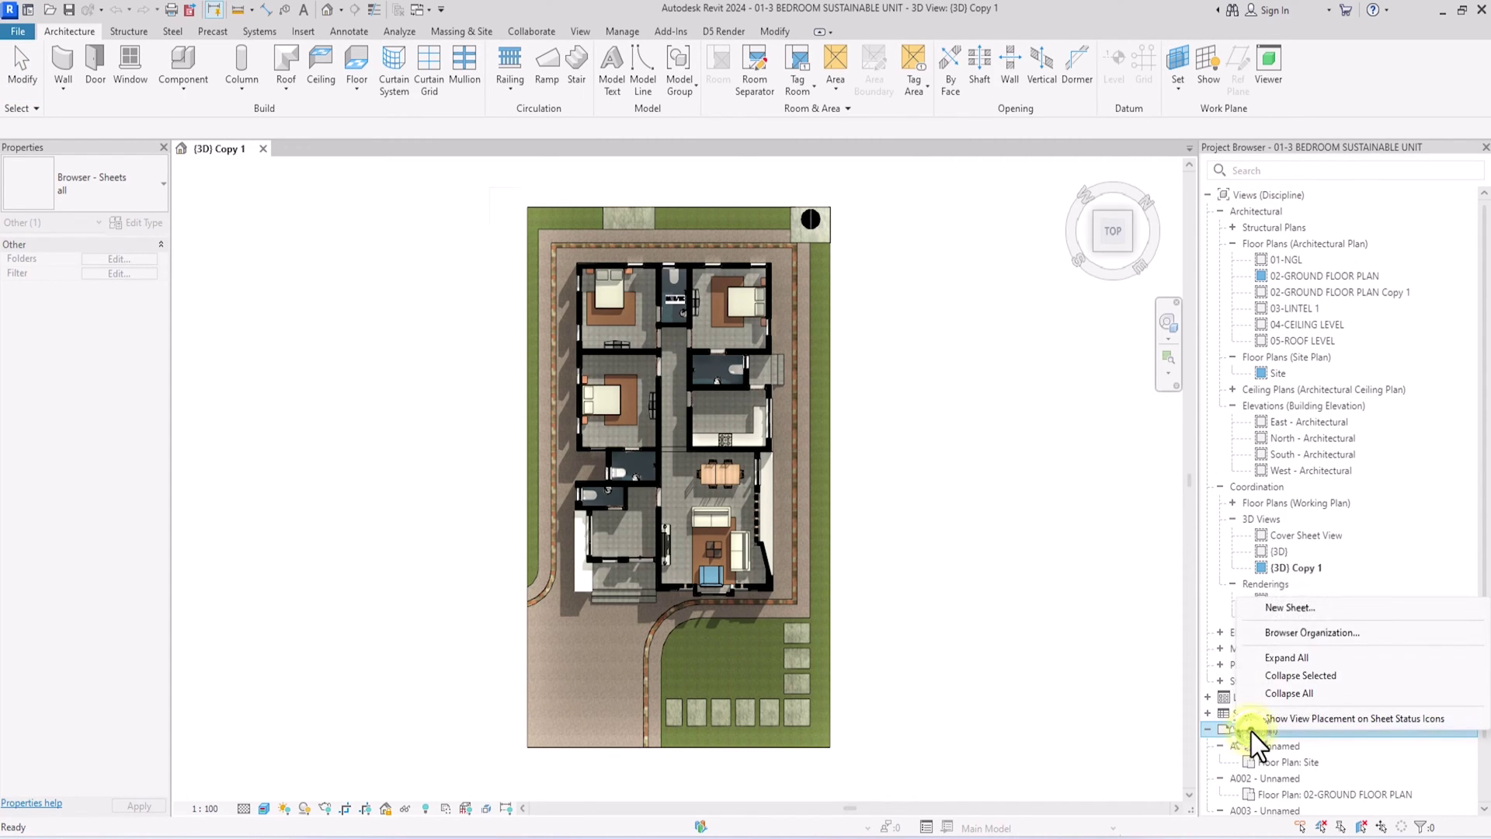
pyautogui.click(1301, 605)
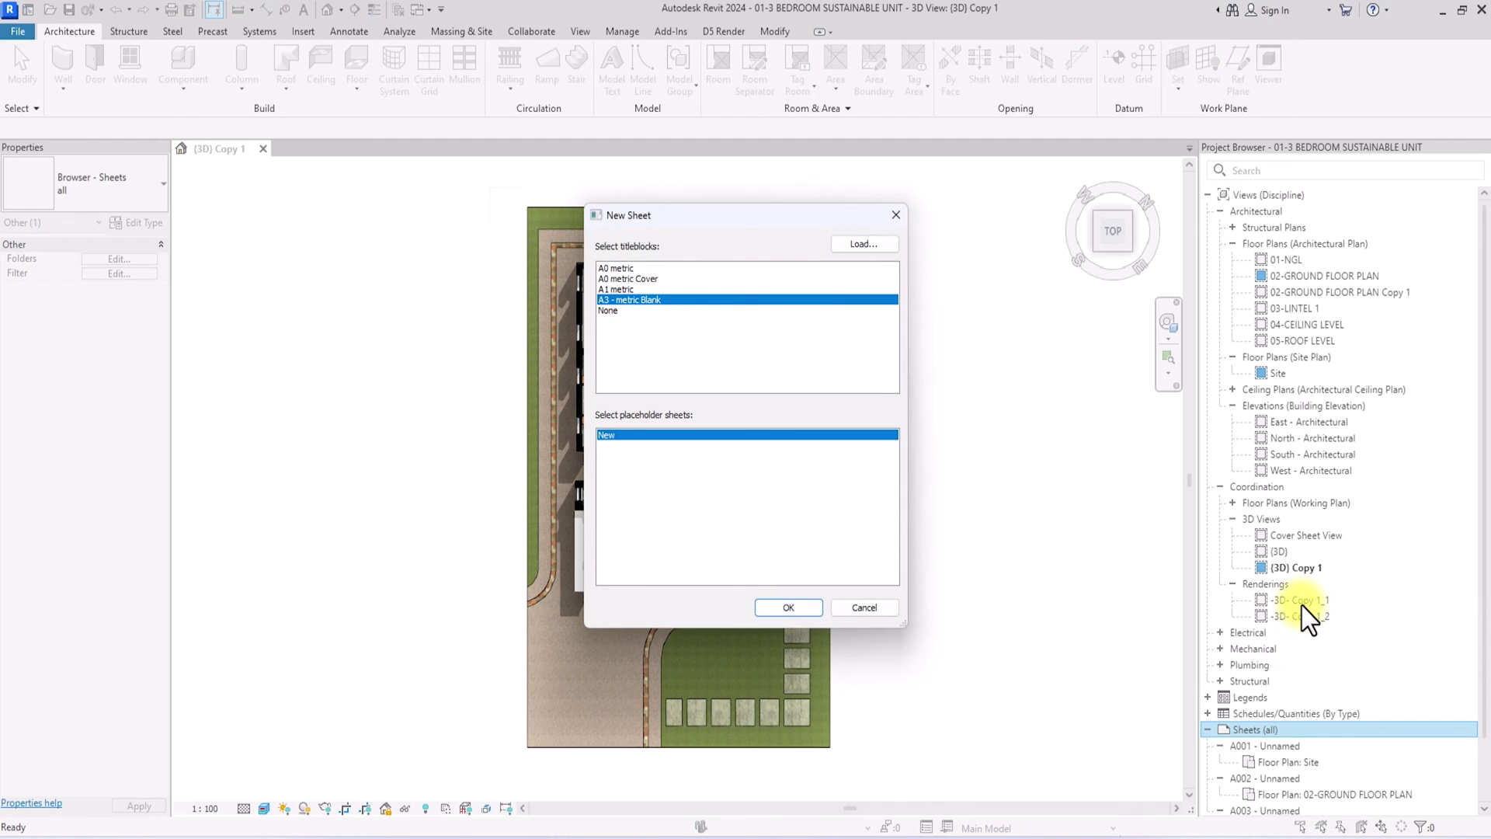
pyautogui.click(795, 608)
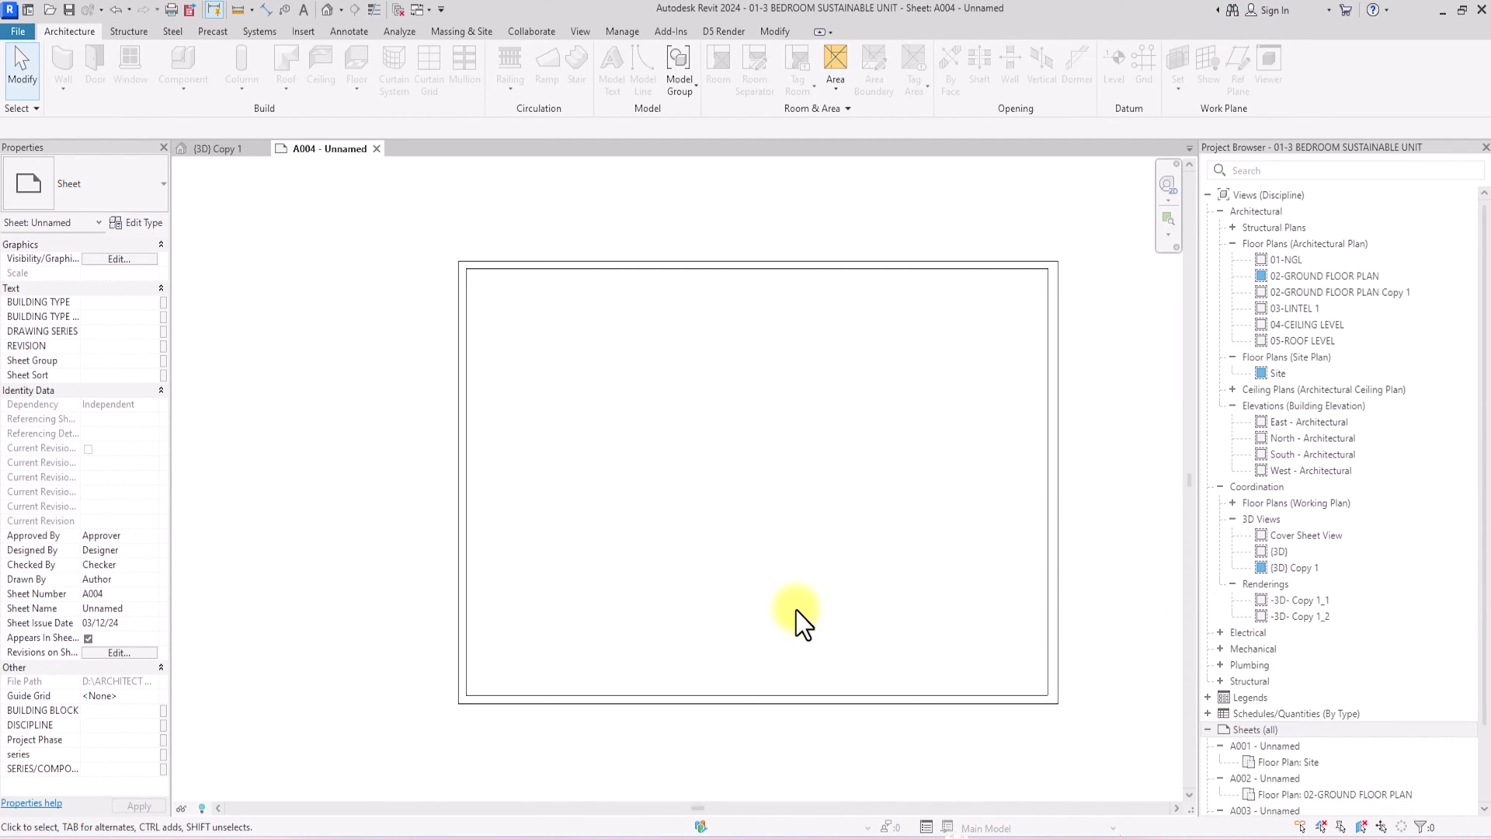
# - Drag SECTION.png from the D5 renders folder onto sheet A004 and shrink it
pyautogui.hotkey('alt', 'Tab')
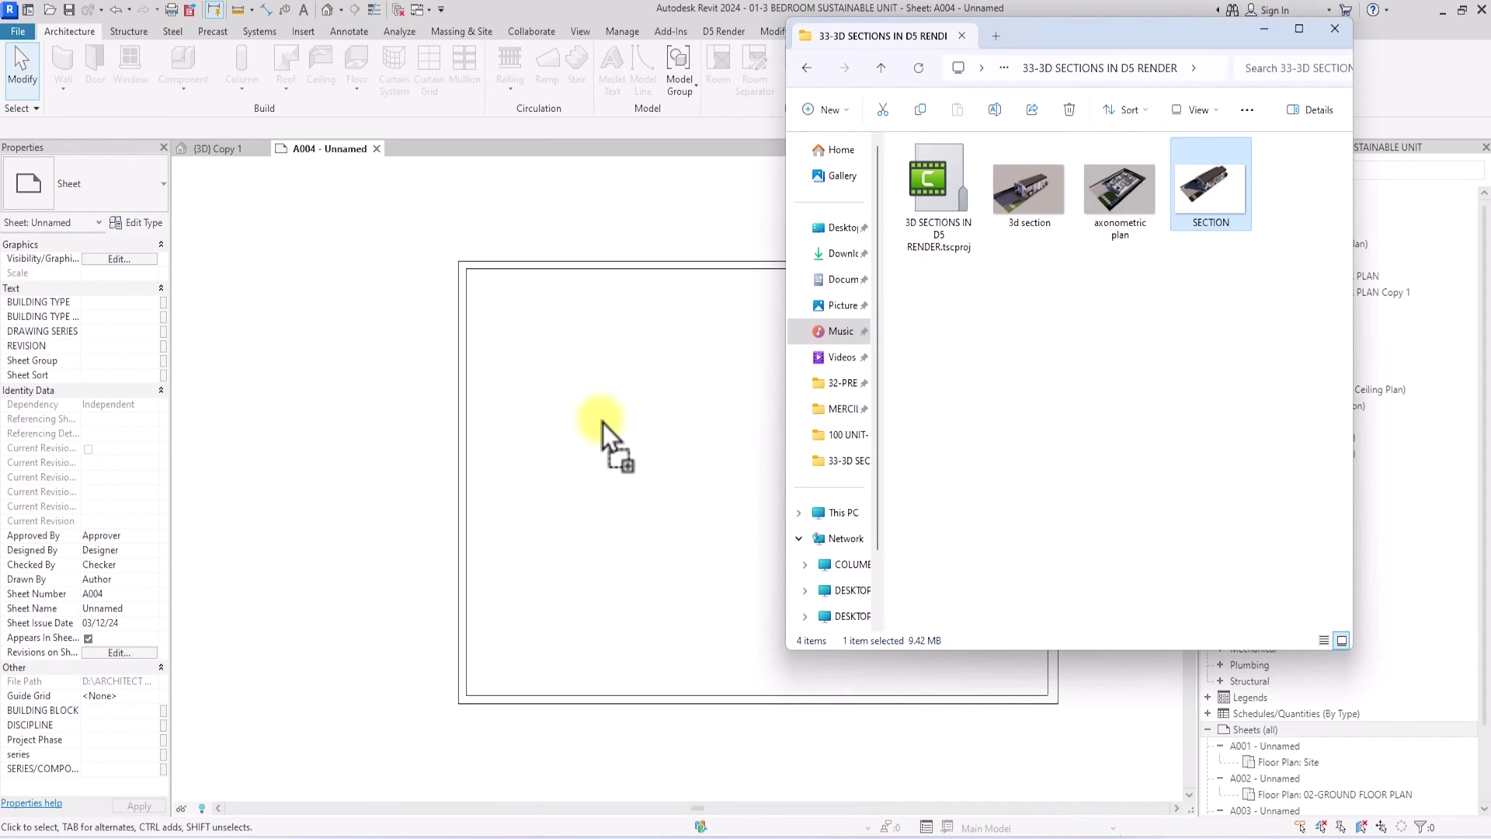
pyautogui.moveTo(602, 422); pyautogui.dragTo(575, 462)
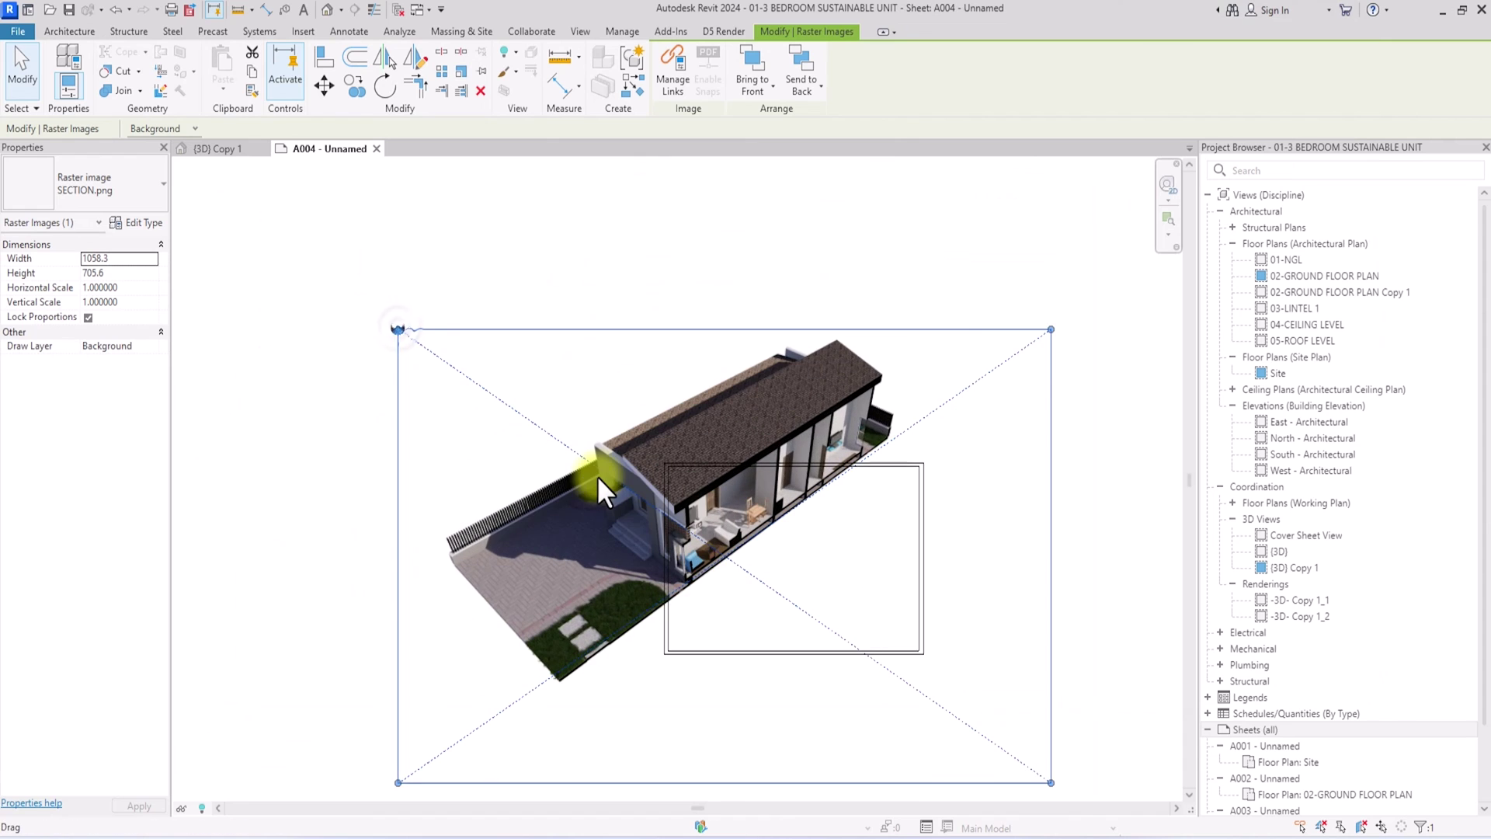
pyautogui.moveTo(398, 323); pyautogui.dragTo(690, 538)
pyautogui.scroll(3, 689, 539)
pyautogui.scroll(-5, 689, 538)
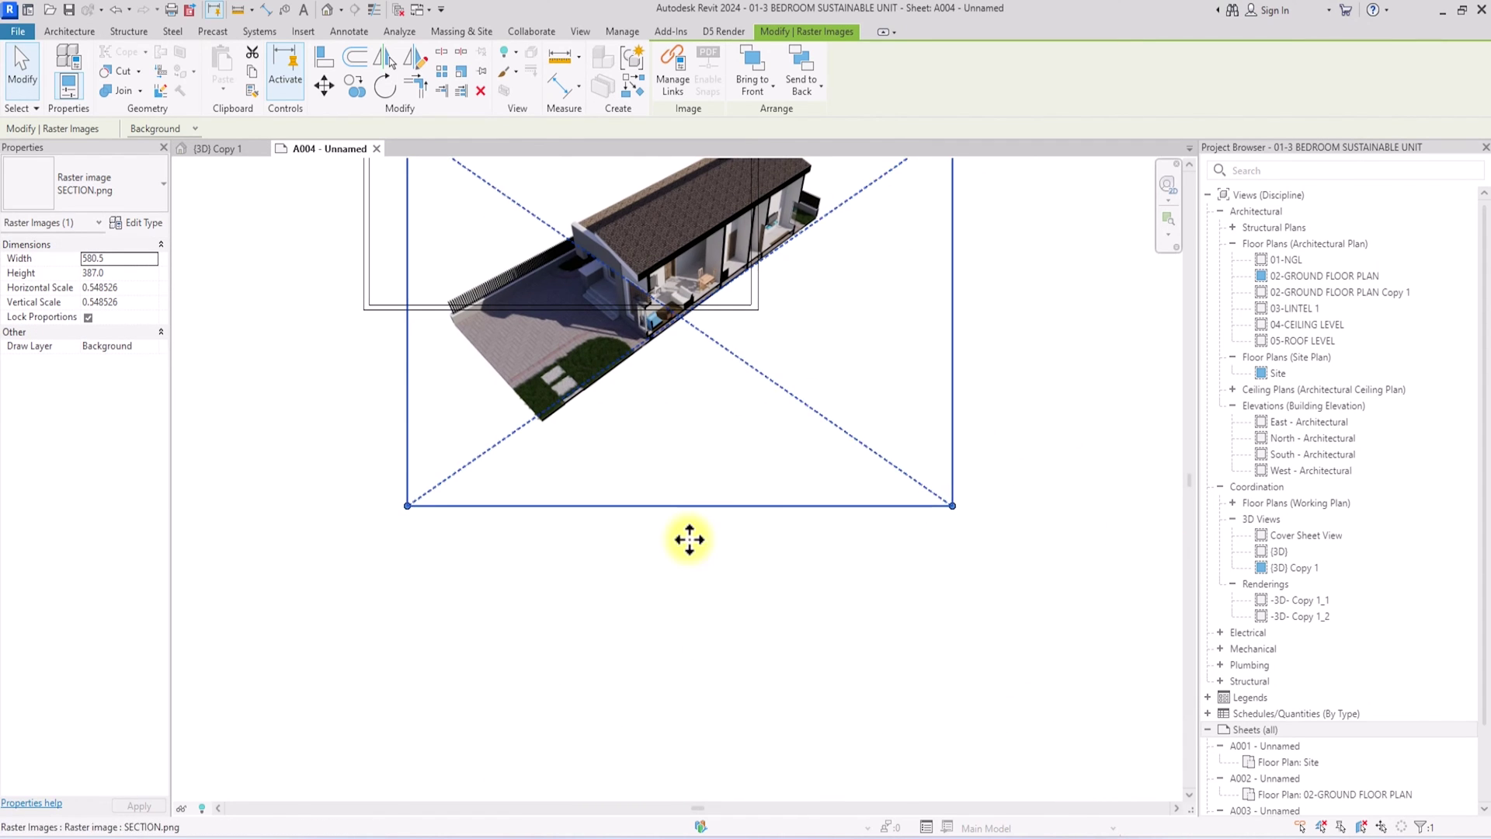
# - Resize and nudge the render to 458.4 × 305.6 inside the sheet border
pyautogui.moveTo(954, 509); pyautogui.dragTo(779, 389)
pyautogui.scroll(3, 778, 389)
pyautogui.moveTo(733, 580); pyautogui.dragTo(543, 309)
pyautogui.scroll(-2, 585, 393)
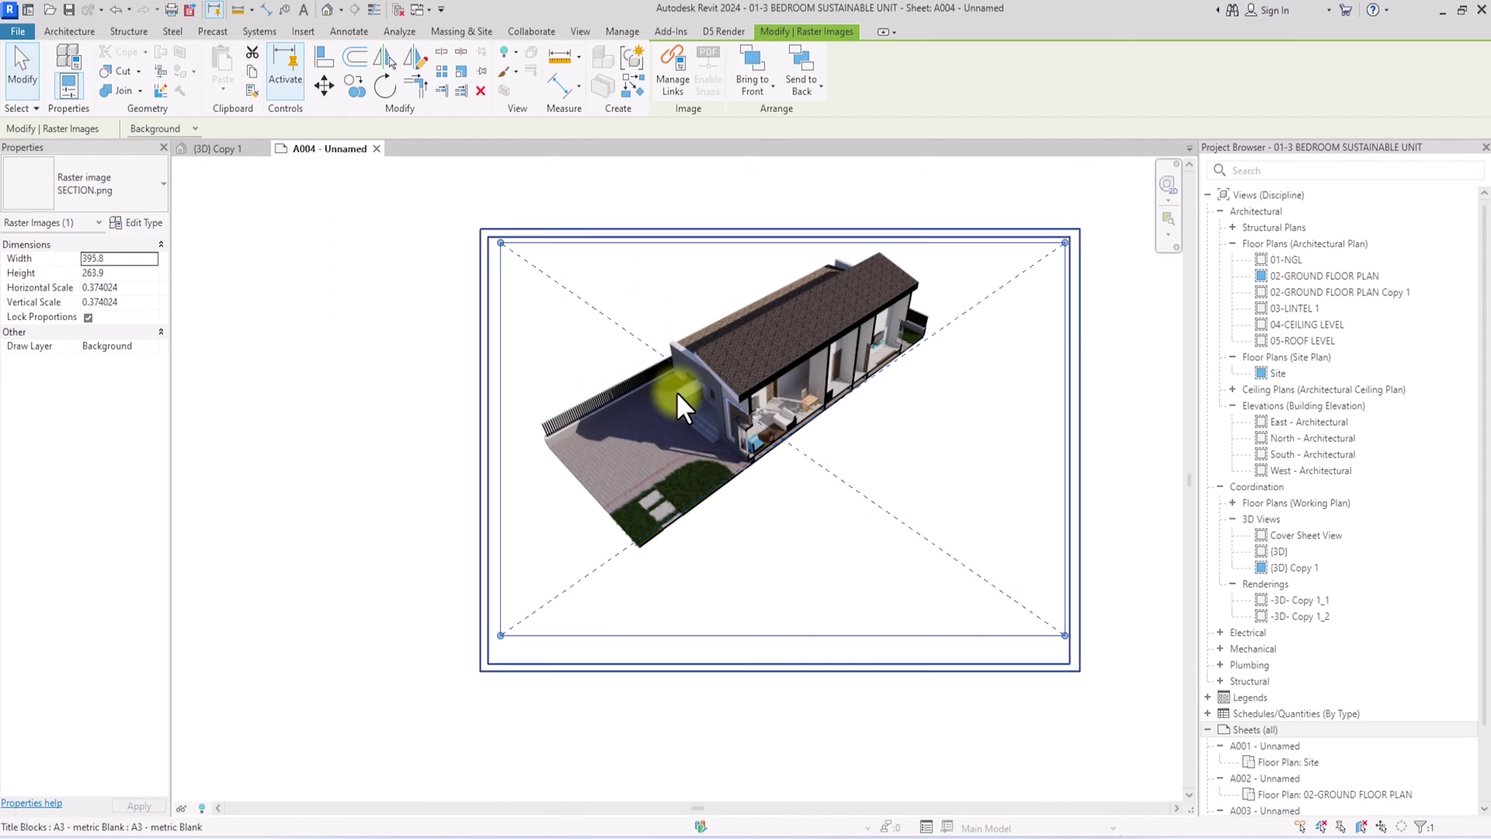
pyautogui.moveTo(500, 635); pyautogui.dragTo(416, 708)
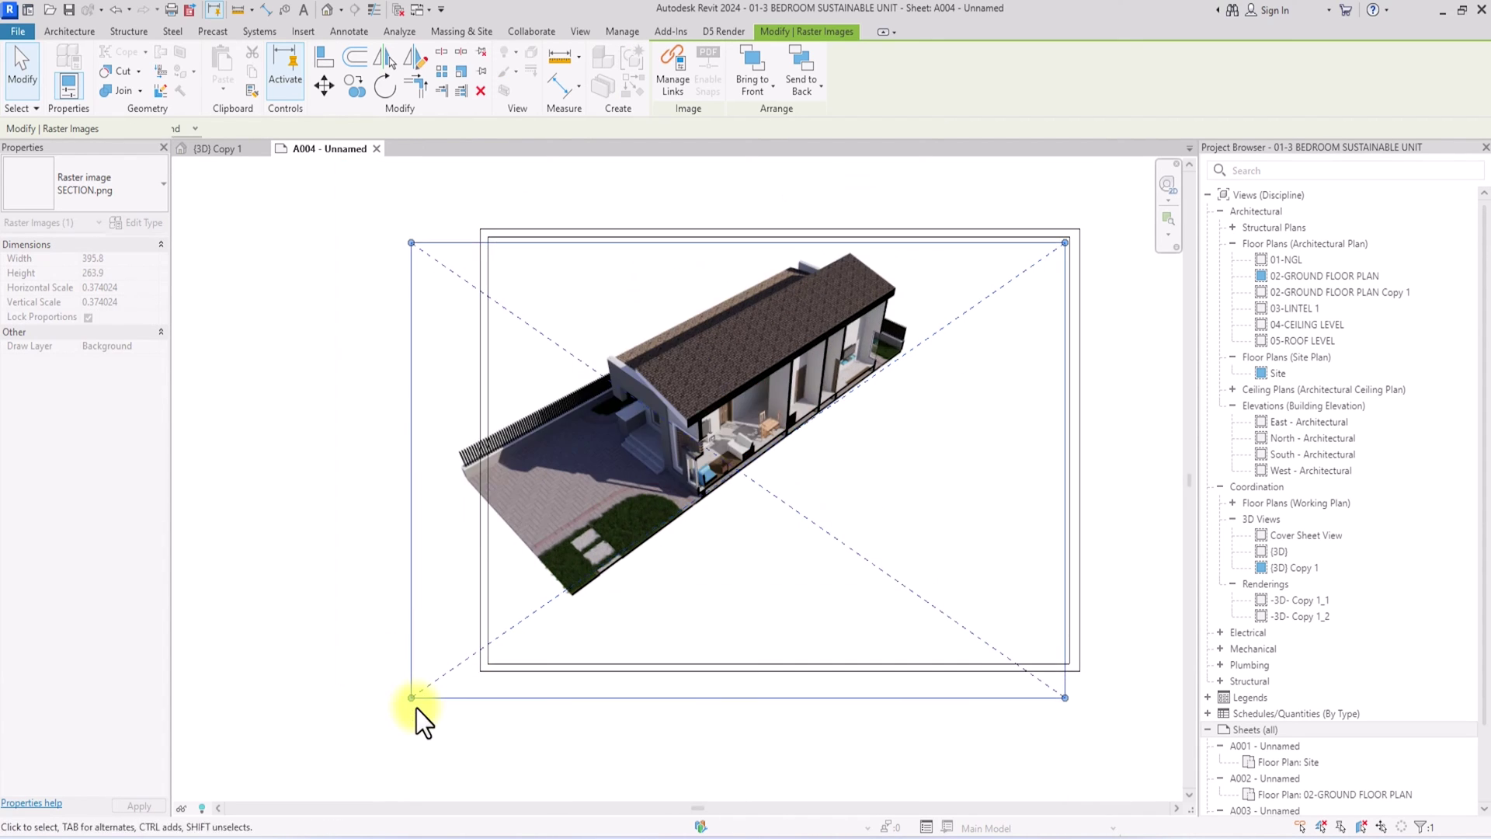
pyautogui.press('Down')
pyautogui.press('Down')
pyautogui.press('Down')
pyautogui.press('Down')
pyautogui.press('Down')
pyautogui.press('Down')
pyautogui.press('Down')
pyautogui.press('Down')
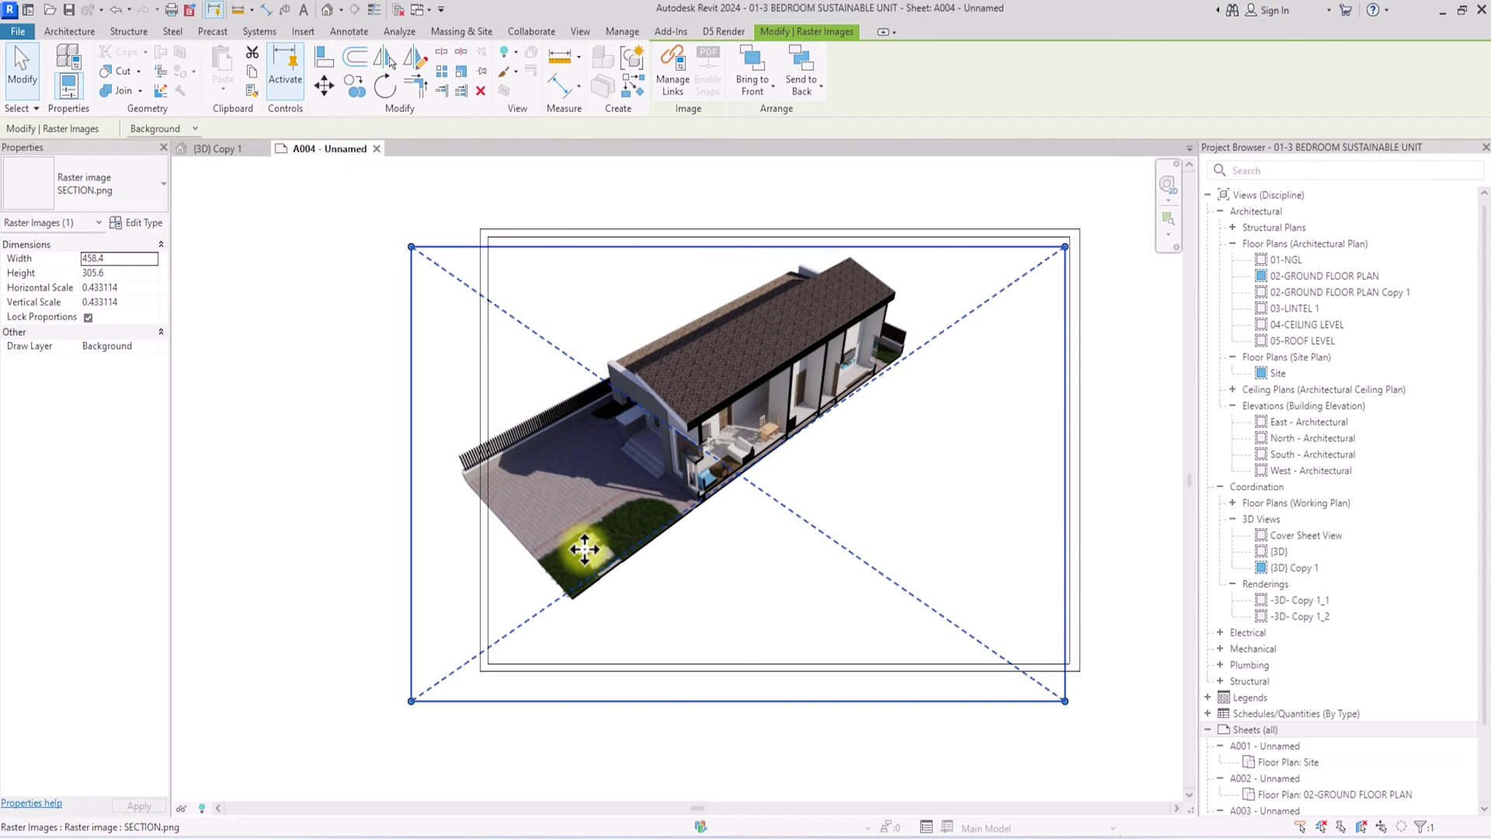
pyautogui.press('Down')
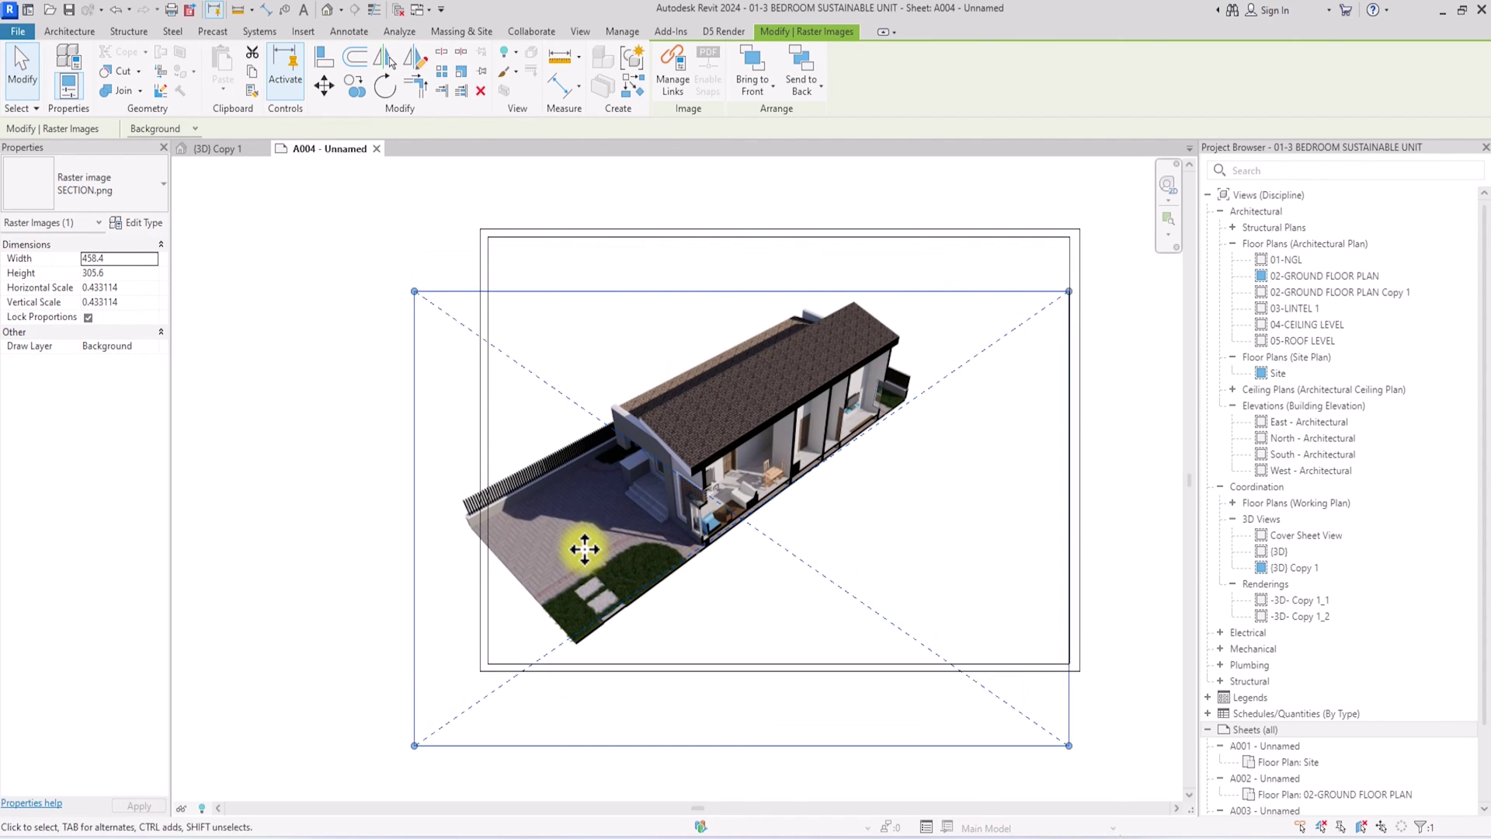
pyautogui.press('Right')
pyautogui.press('Right')
pyautogui.press('Right')
pyautogui.press('Right')
pyautogui.press('Right')
pyautogui.press('Right')
pyautogui.press('Right')
pyautogui.press('Right')
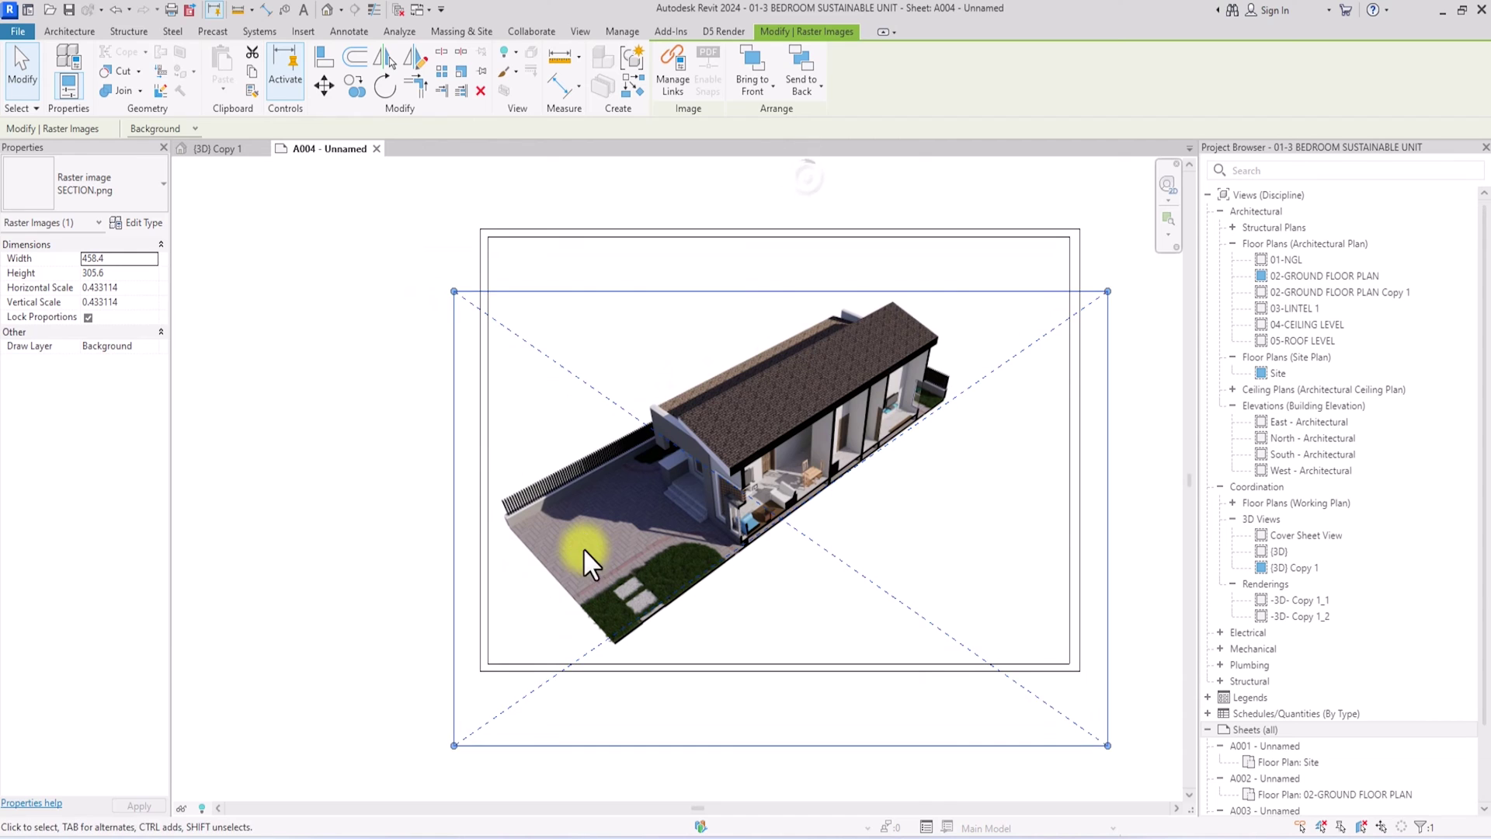
# - Fit the whole A004 sheet in view and start the Text tool
pyautogui.click(807, 180)
pyautogui.scroll(2, 807, 179)
pyautogui.moveTo(807, 179); pyautogui.dragTo(833, 206, button='middle')
pyautogui.middleClick(808, 179)
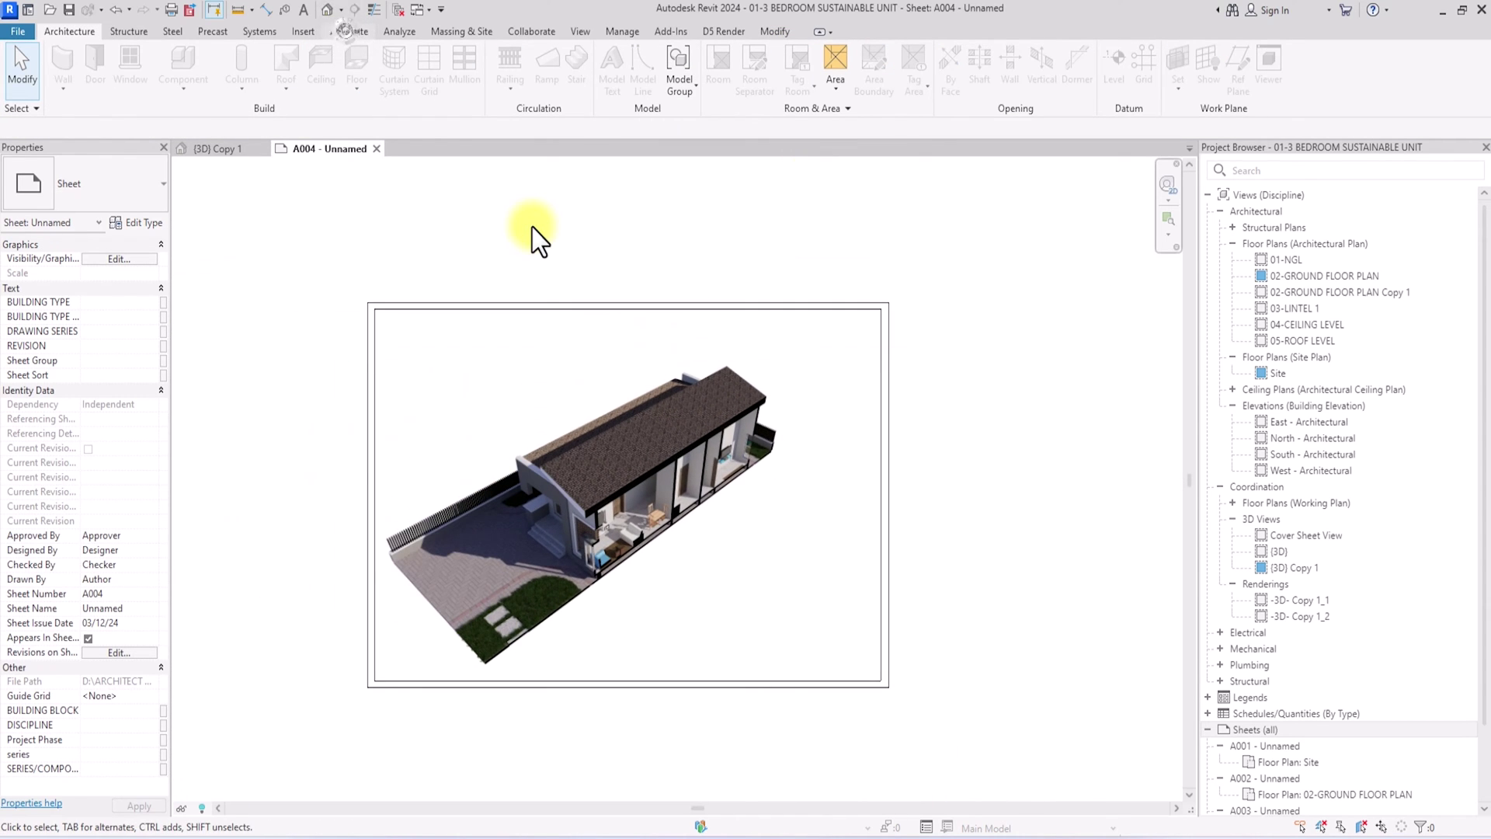
pyautogui.click(346, 34)
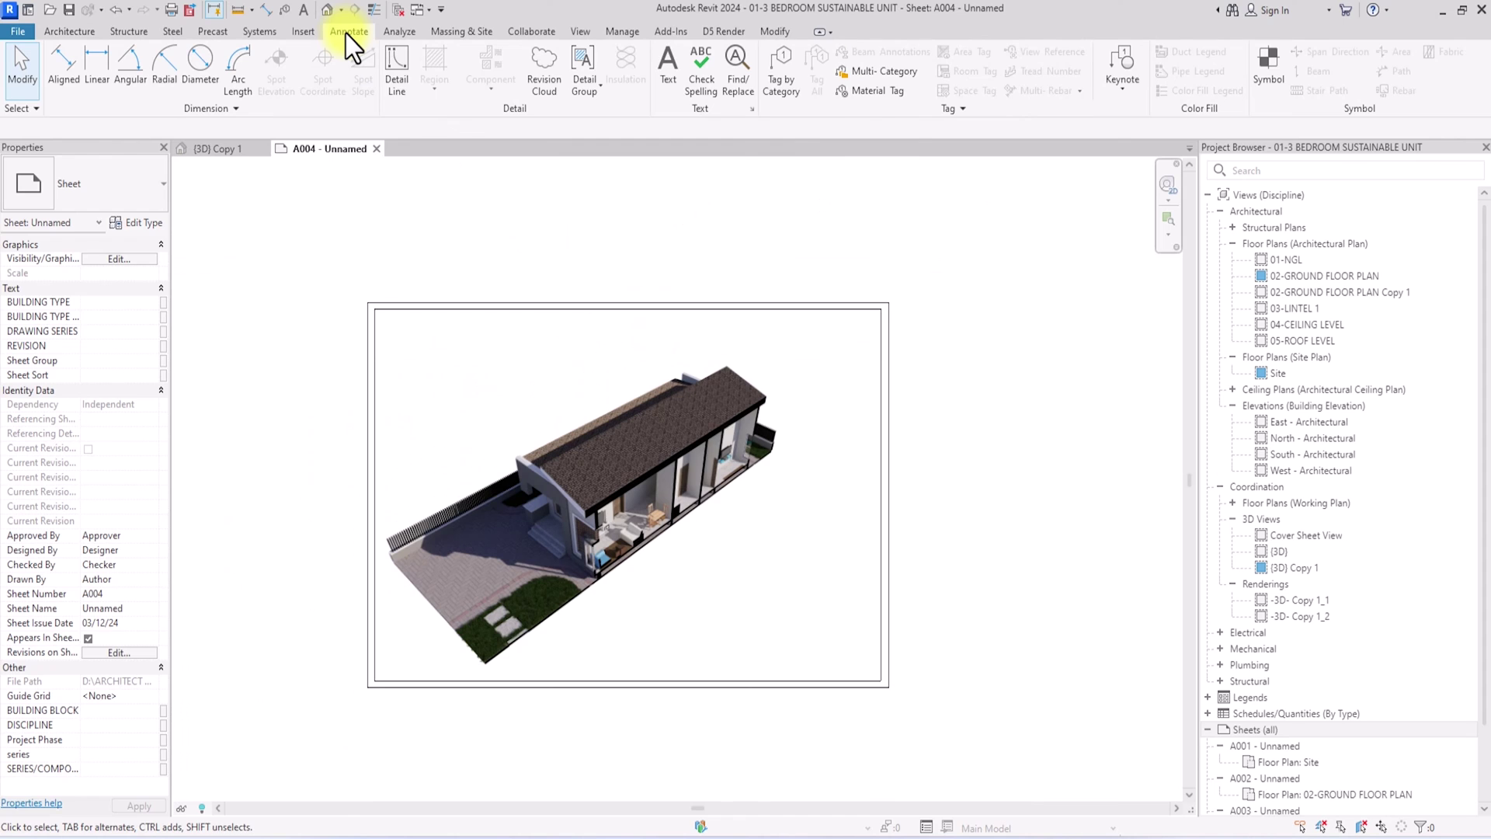
pyautogui.click(659, 72)
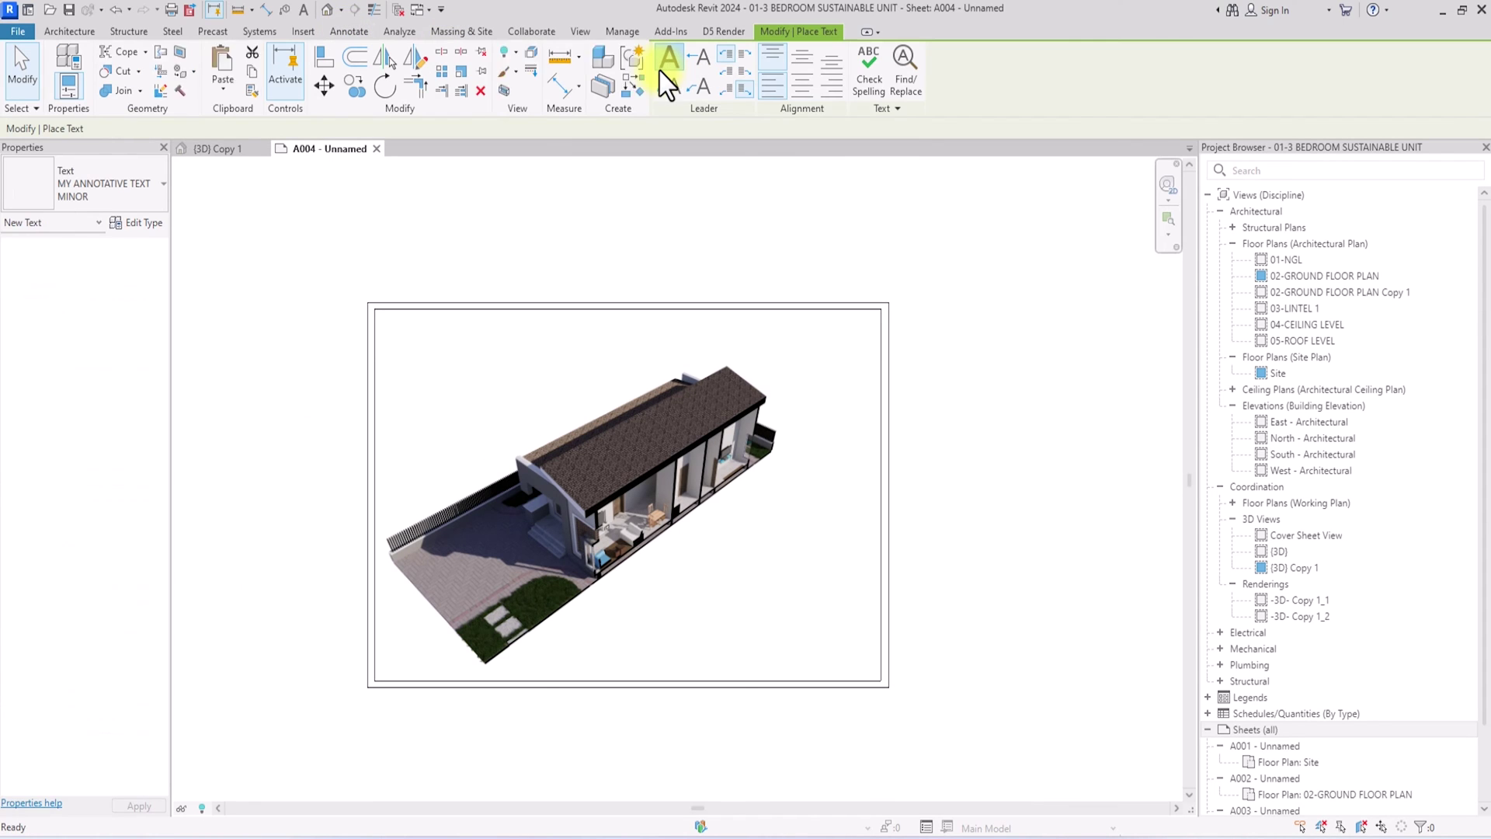
# - Duplicate the text type as MY ANNOTATIVE TEXT MINOR 3 with text size 2.5
pyautogui.click(143, 223)
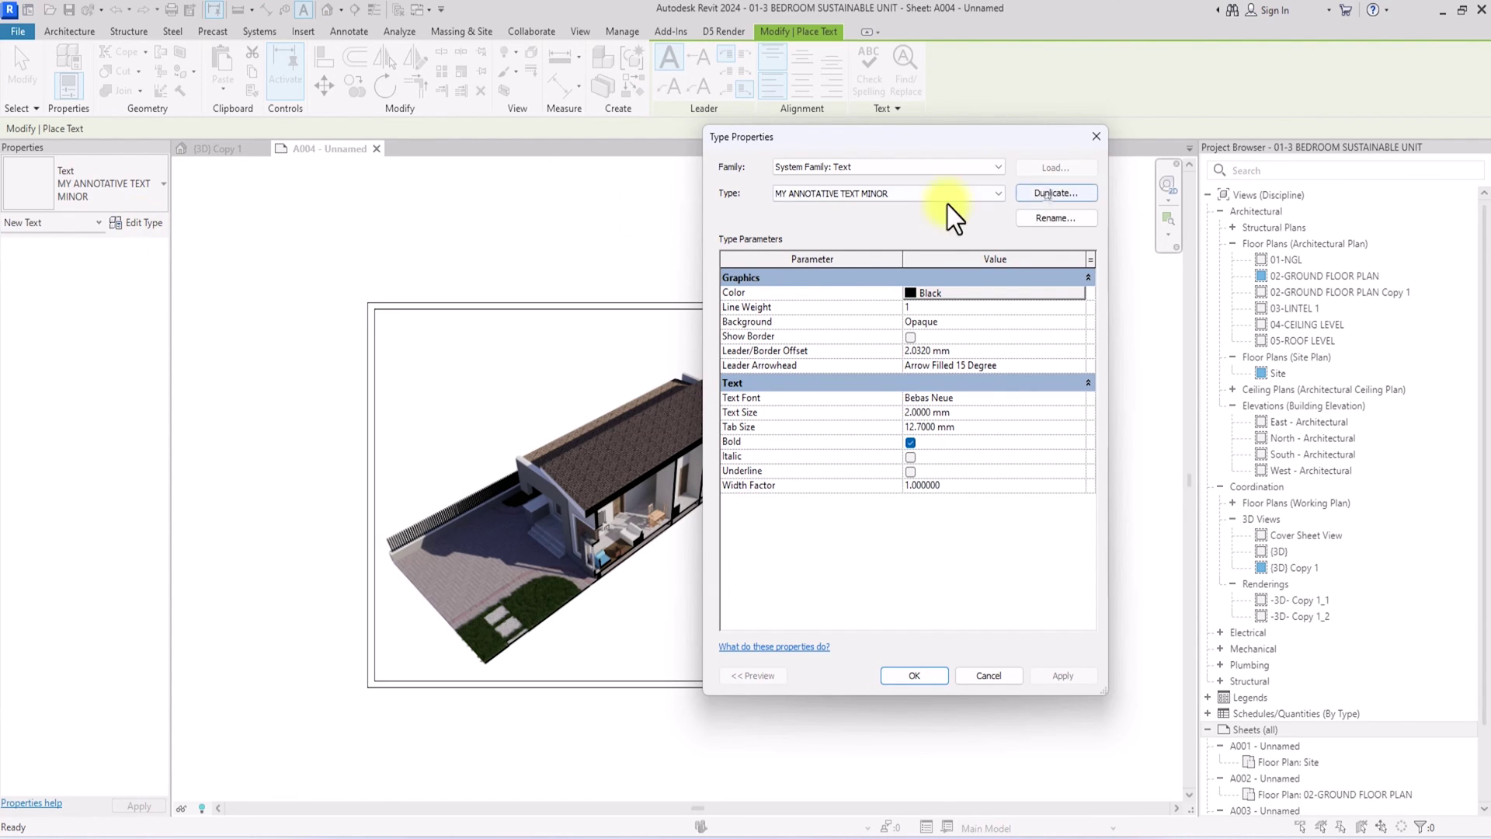
pyautogui.click(1046, 194)
pyautogui.click(903, 448)
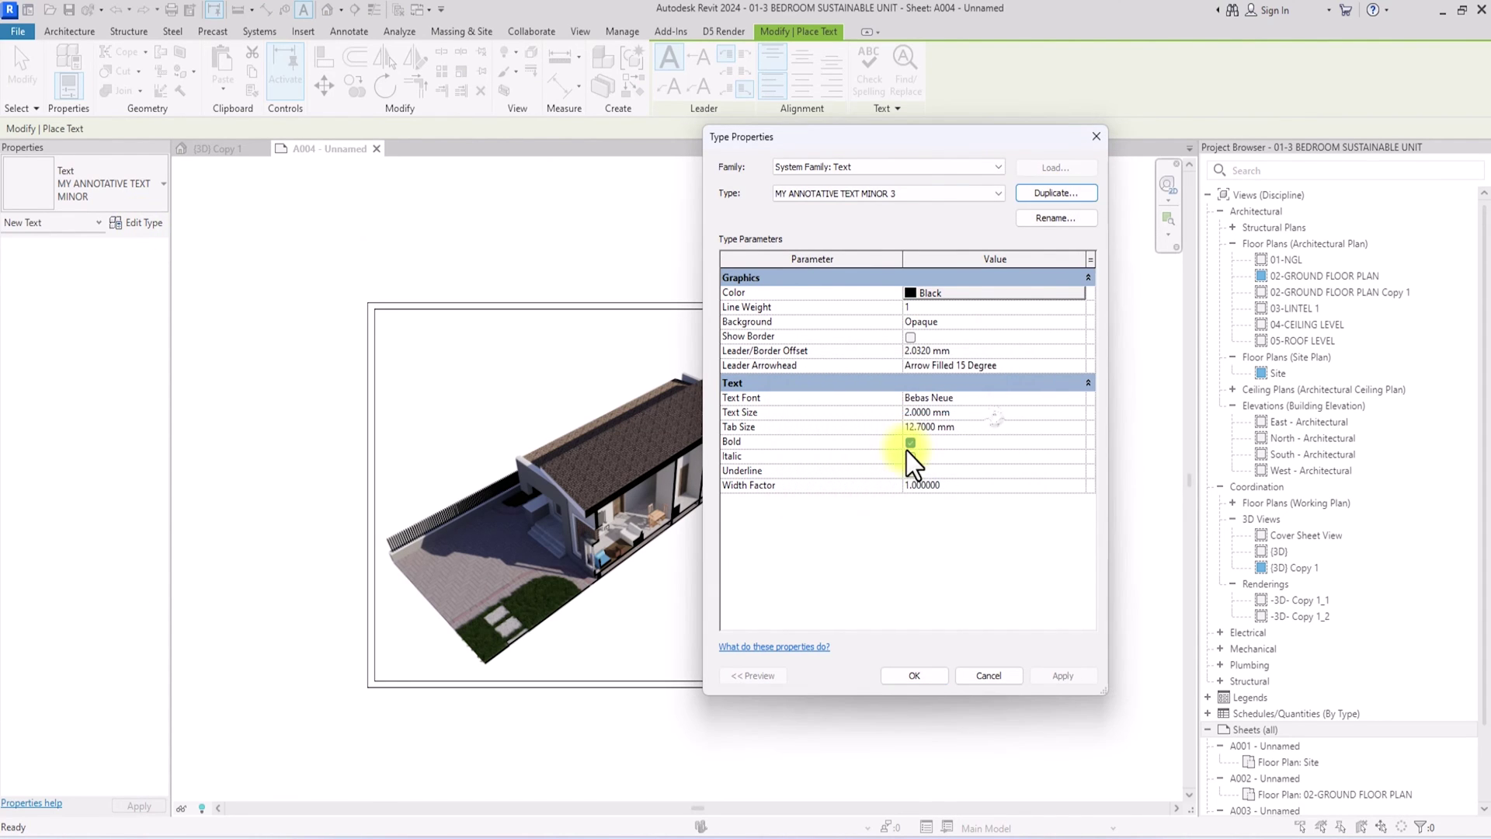
pyautogui.click(997, 414)
pyautogui.write('2.5')
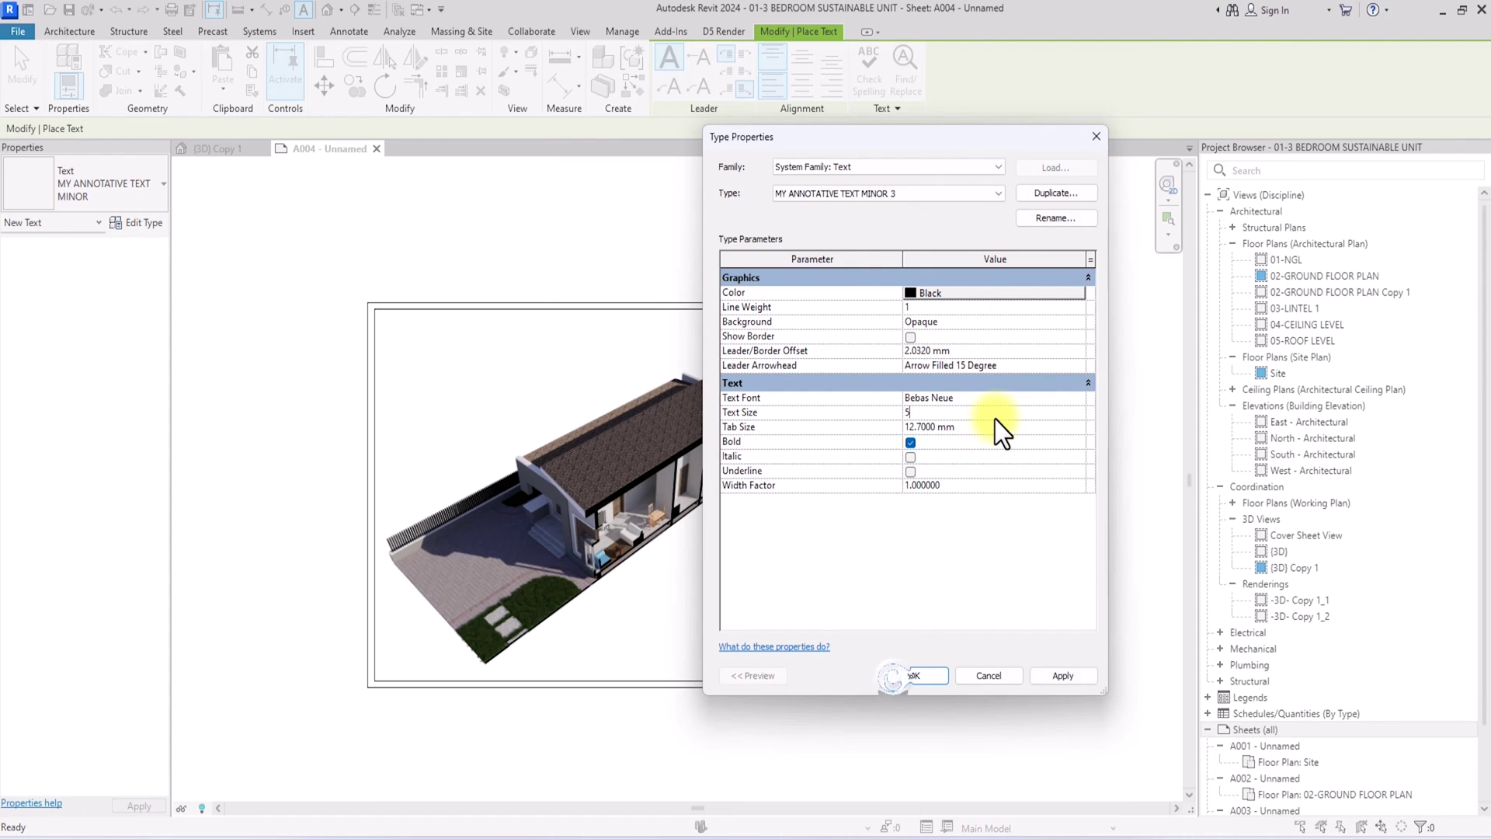
pyautogui.click(901, 680)
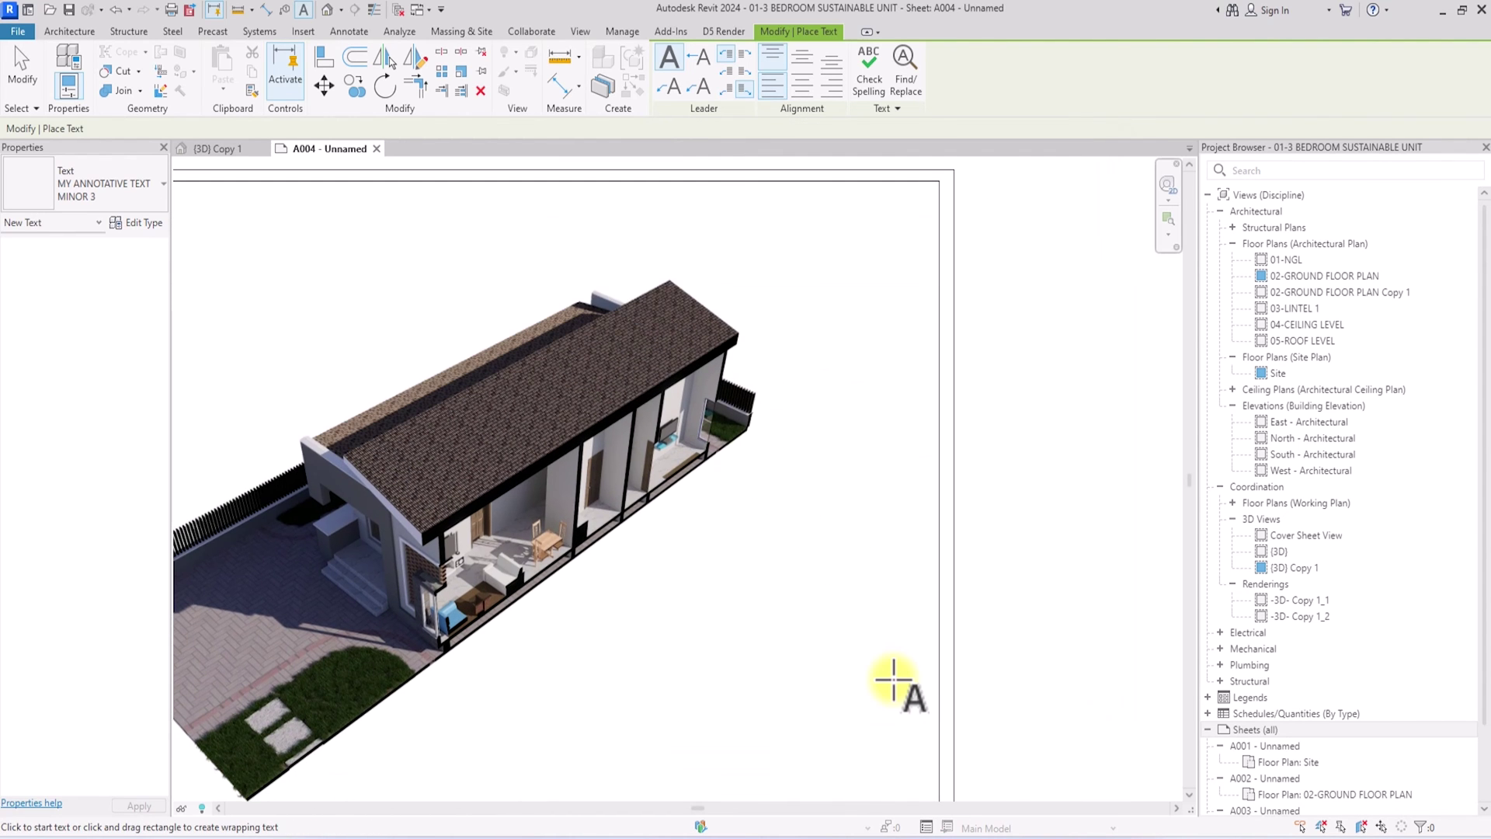
# - Place the label STONE COATED STEEL ROOFING SHEET above the roof
pyautogui.scroll(-3, 893, 679)
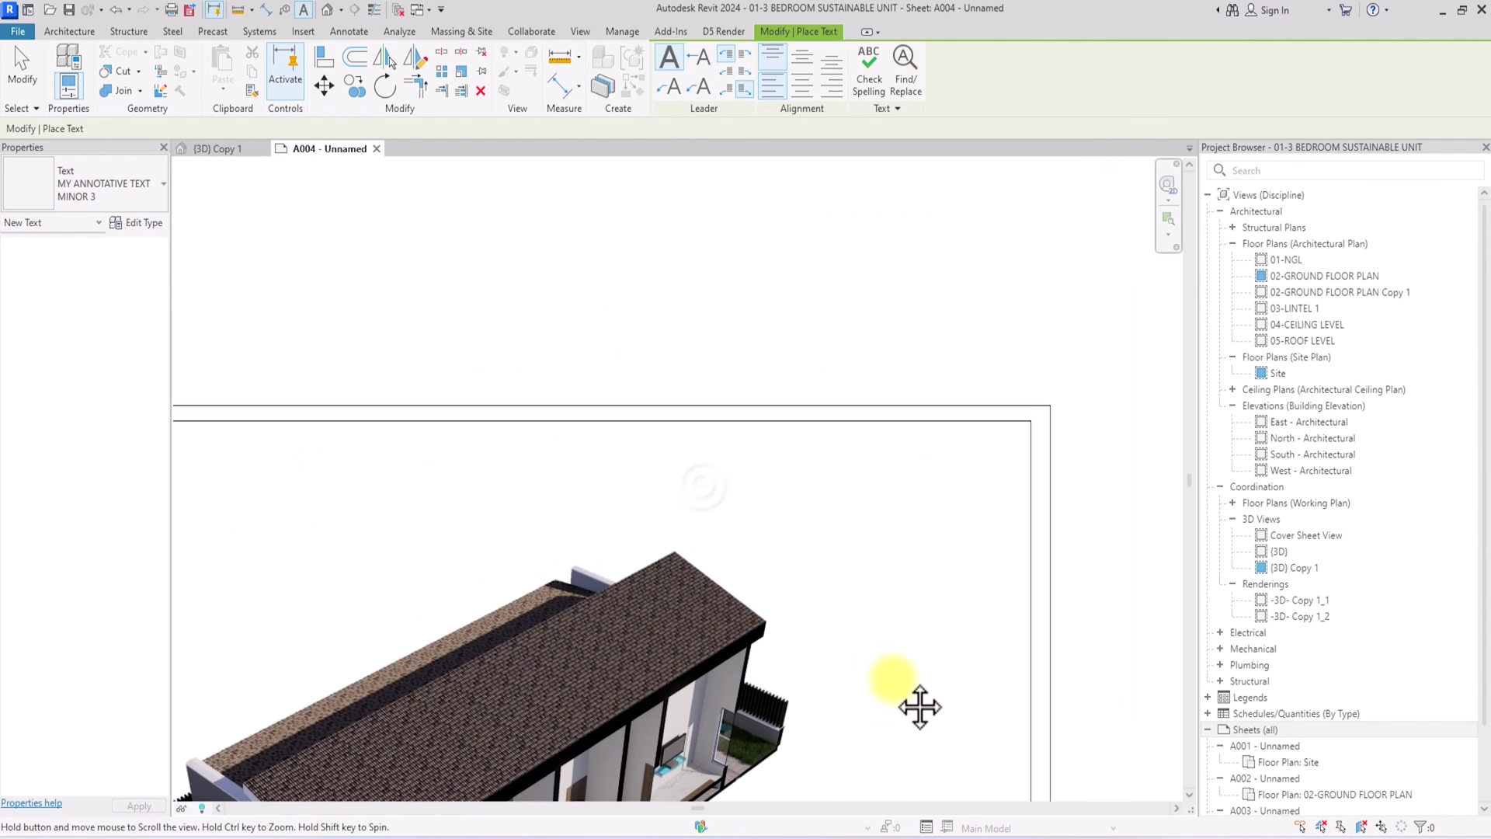
pyautogui.click(701, 485)
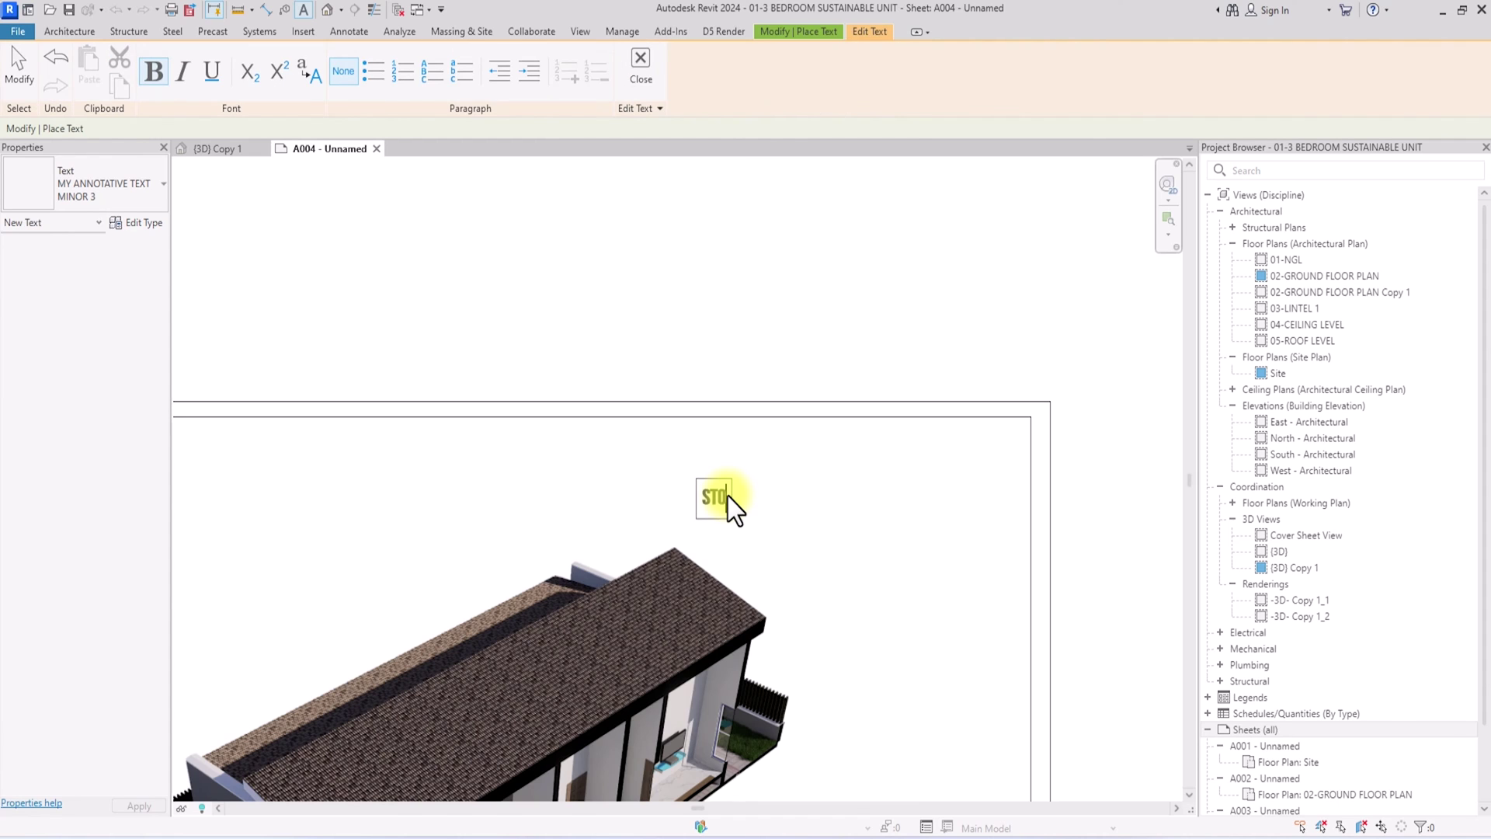
pyautogui.write('STONE COATED STEEL ROOFING SHEET')
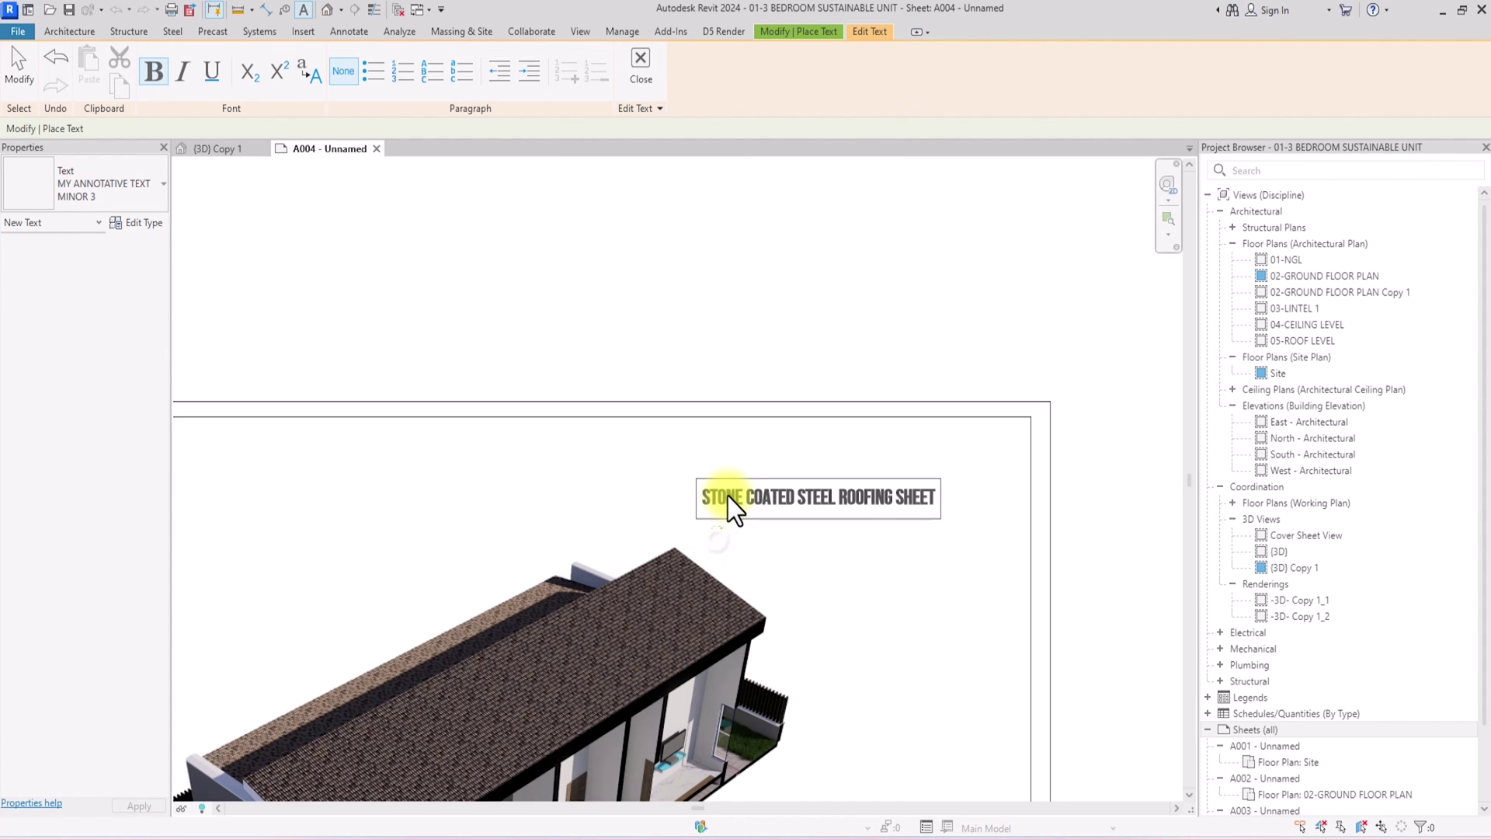
pyautogui.click(715, 549)
pyautogui.scroll(-1, 743, 568)
pyautogui.scroll(-2, 726, 549)
pyautogui.scroll(5, 717, 540)
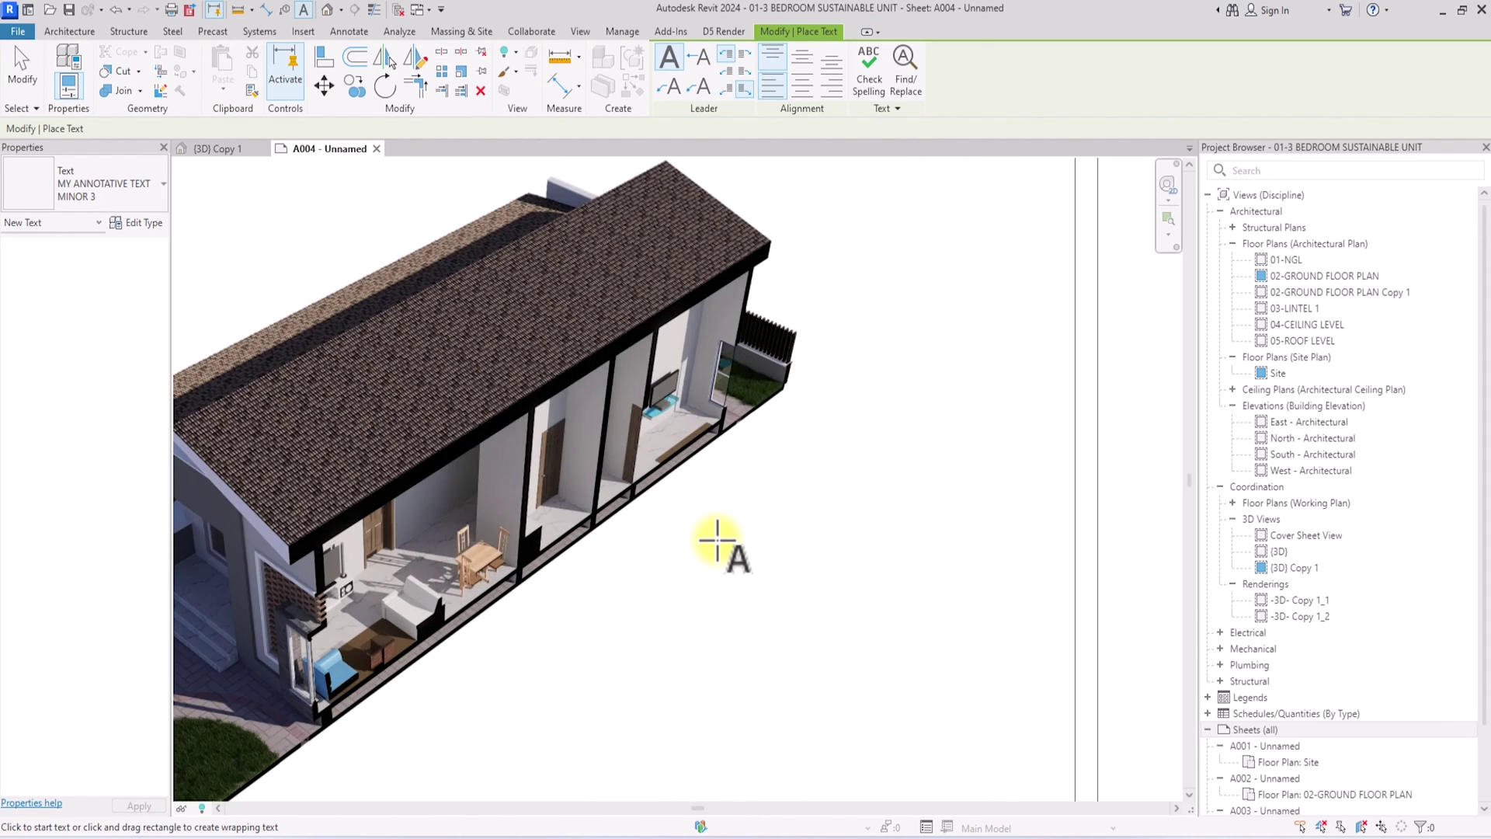
pyautogui.scroll(-1, 717, 540)
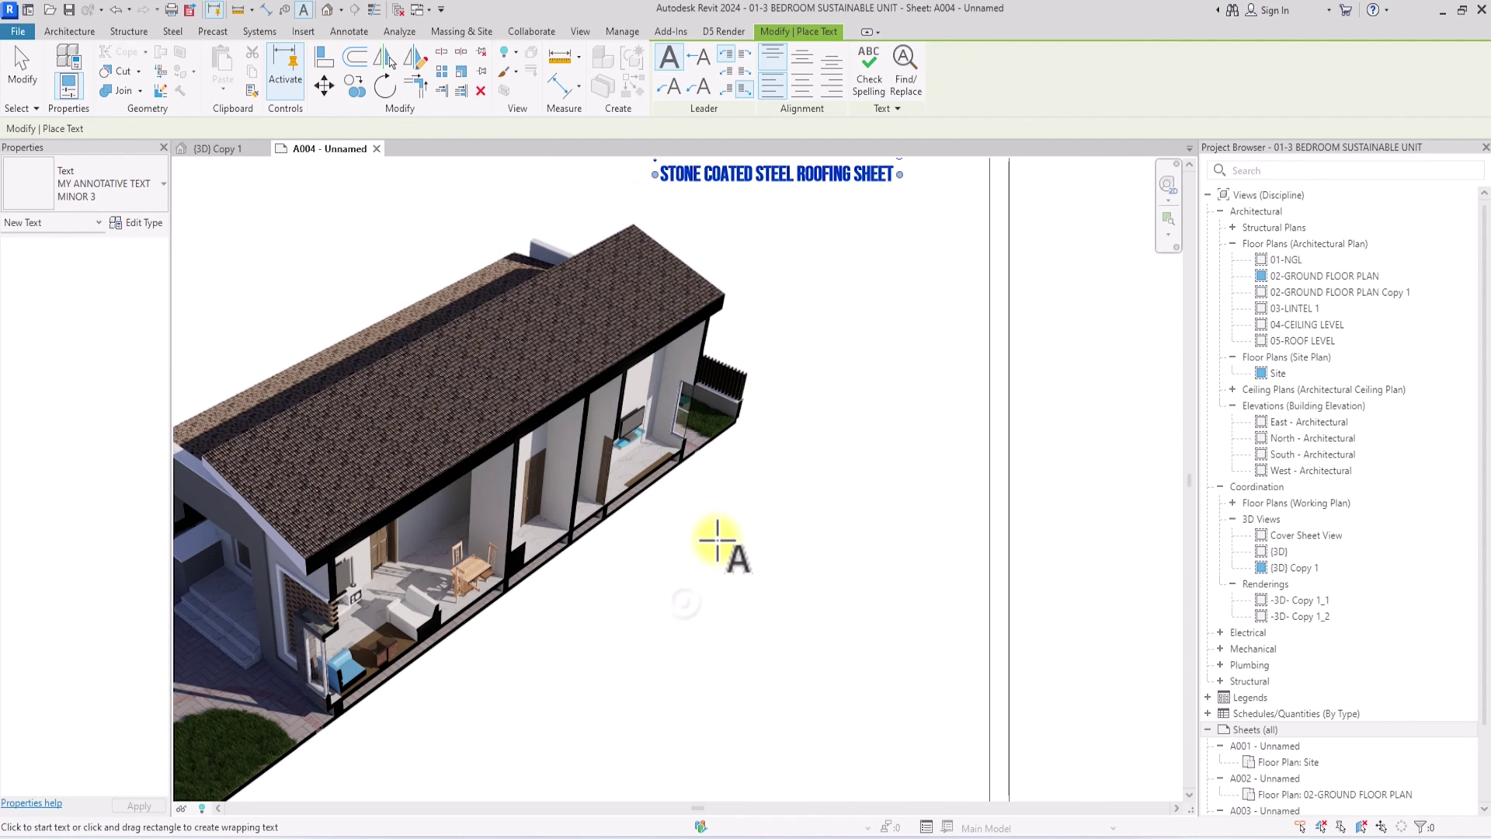
# - Add LIVING AREA, KITCHEN and BEDROOM labels beside the render
pyautogui.click(683, 603)
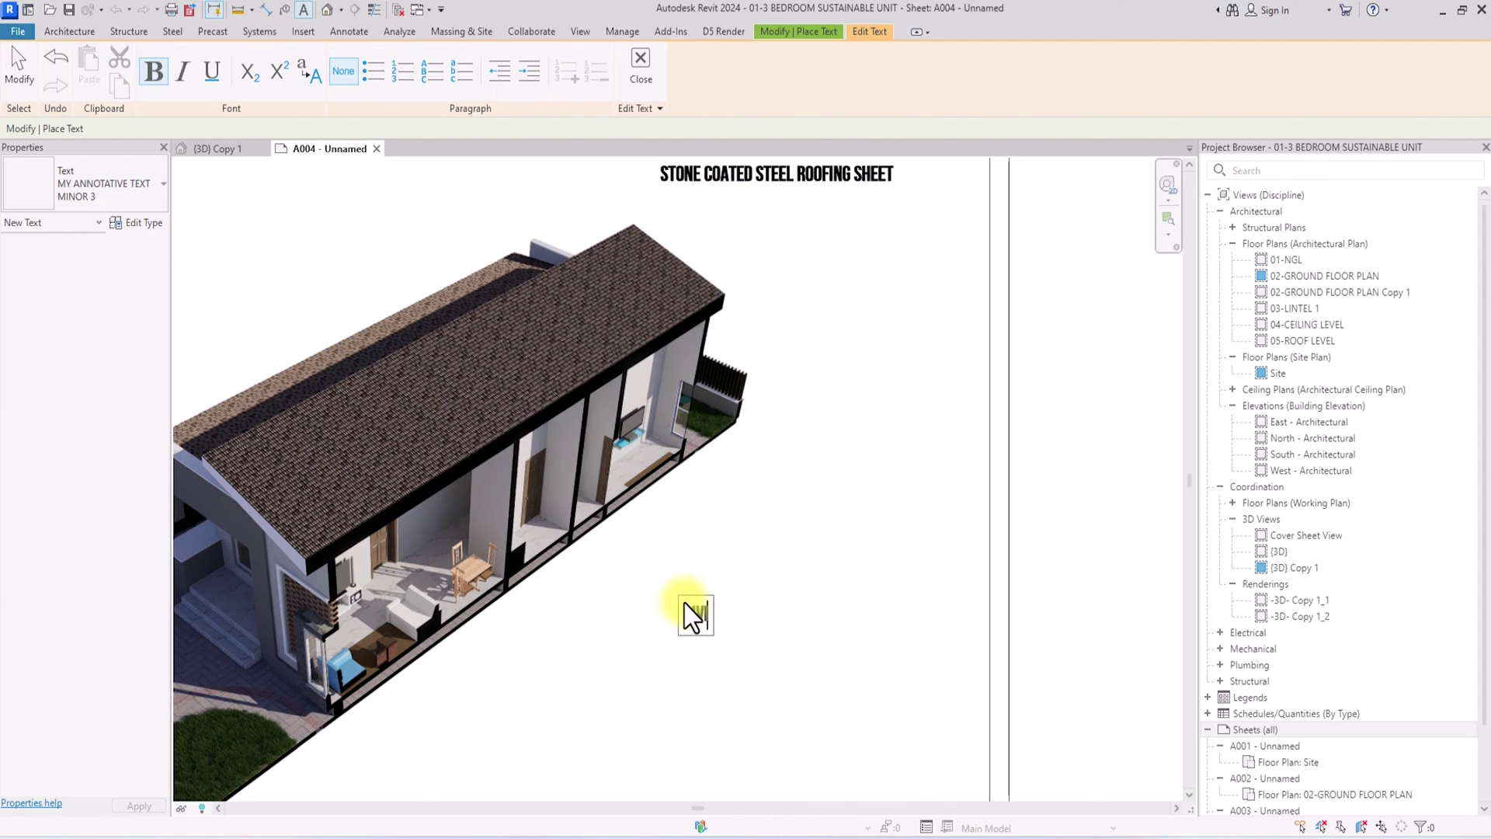
pyautogui.write('LIVING AREA')
pyautogui.click(734, 501)
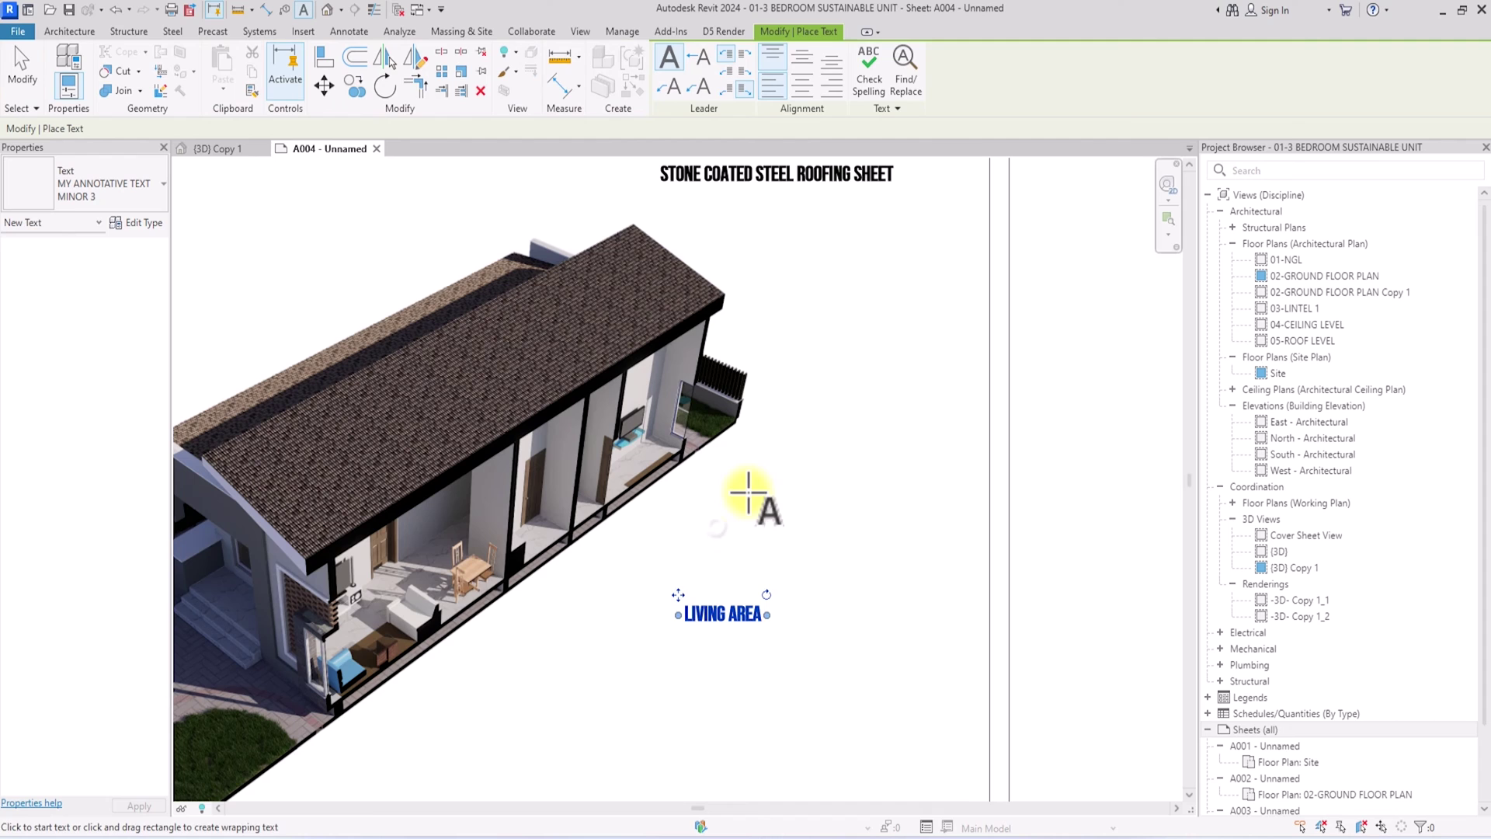
pyautogui.click(716, 528)
pyautogui.write('KITCHEN')
pyautogui.write('B')
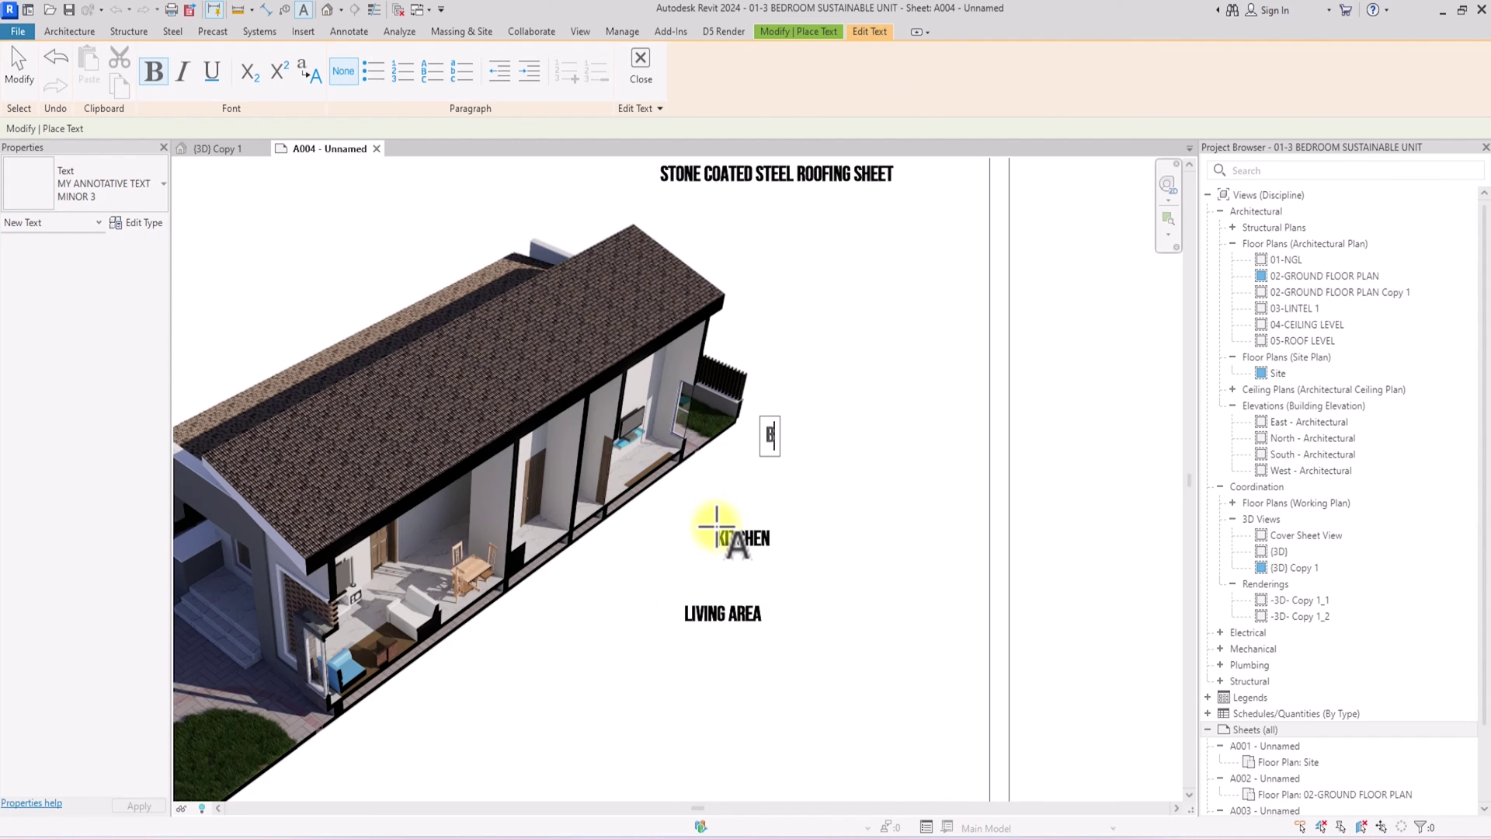
pyautogui.write('EDROOM')
pyautogui.click(710, 575)
pyautogui.scroll(-3, 709, 609)
# - Add LAWN and CAR PARK labels, then finish placing text and copy BEDROOM upward
pyautogui.click(850, 574)
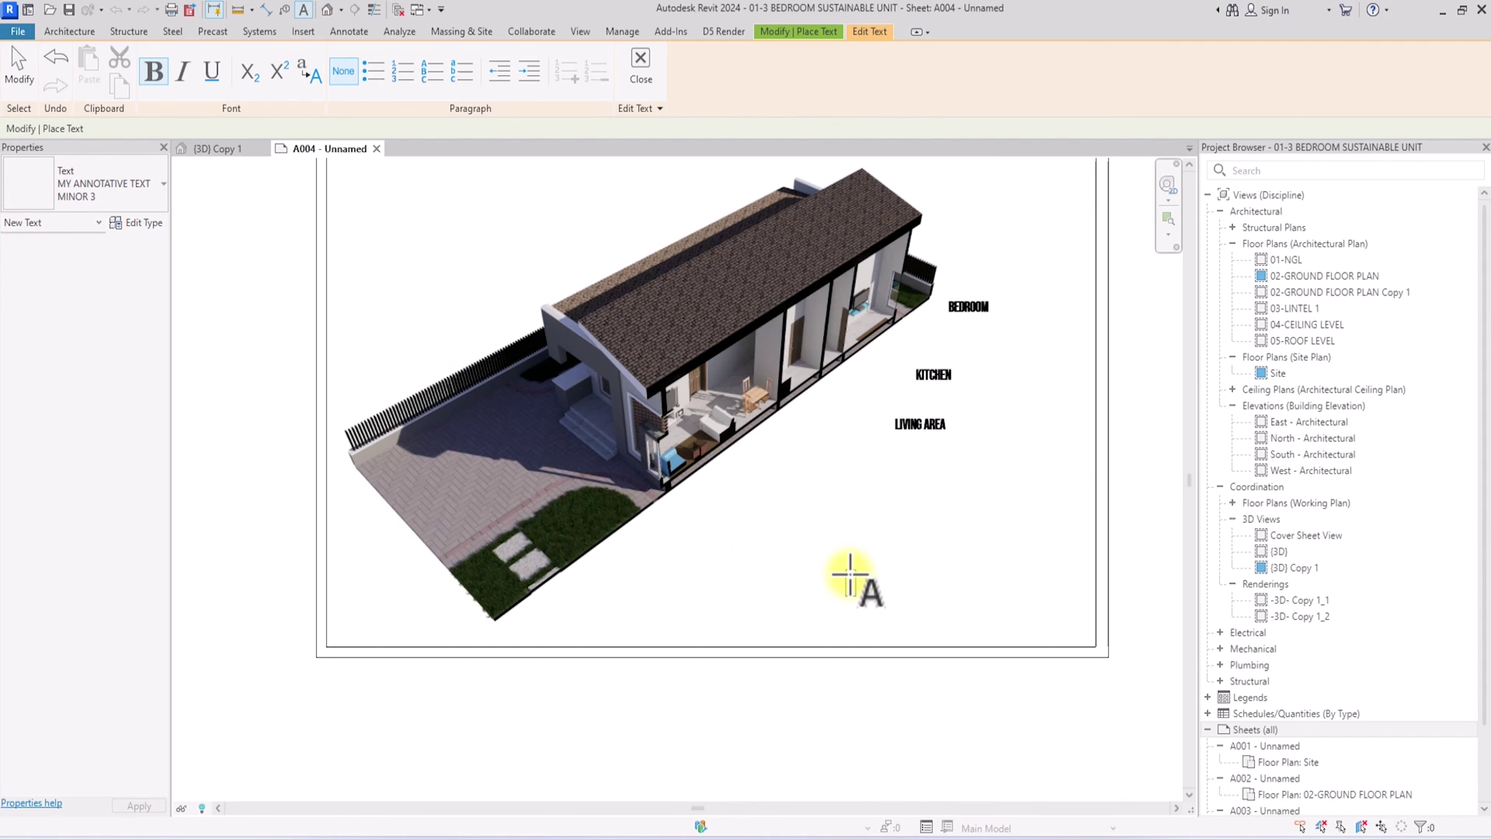
pyautogui.write('LAWN')
pyautogui.click(846, 534)
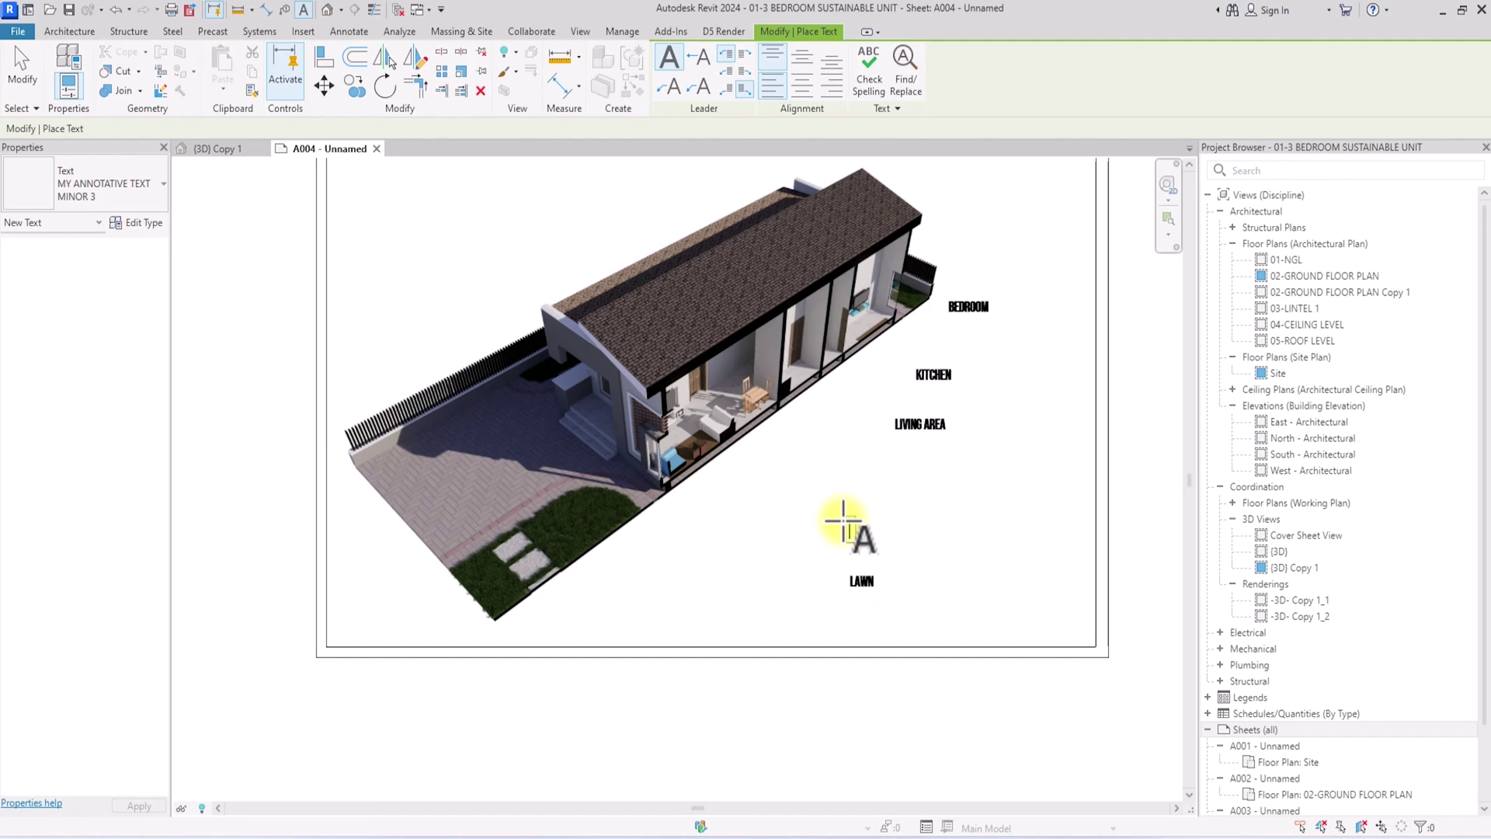
pyautogui.click(848, 524)
pyautogui.write('CAR PARK')
pyautogui.click(843, 519)
pyautogui.moveTo(976, 431); pyautogui.dragTo(858, 528, button='middle')
pyautogui.press('Escape')
pyautogui.press('Escape')
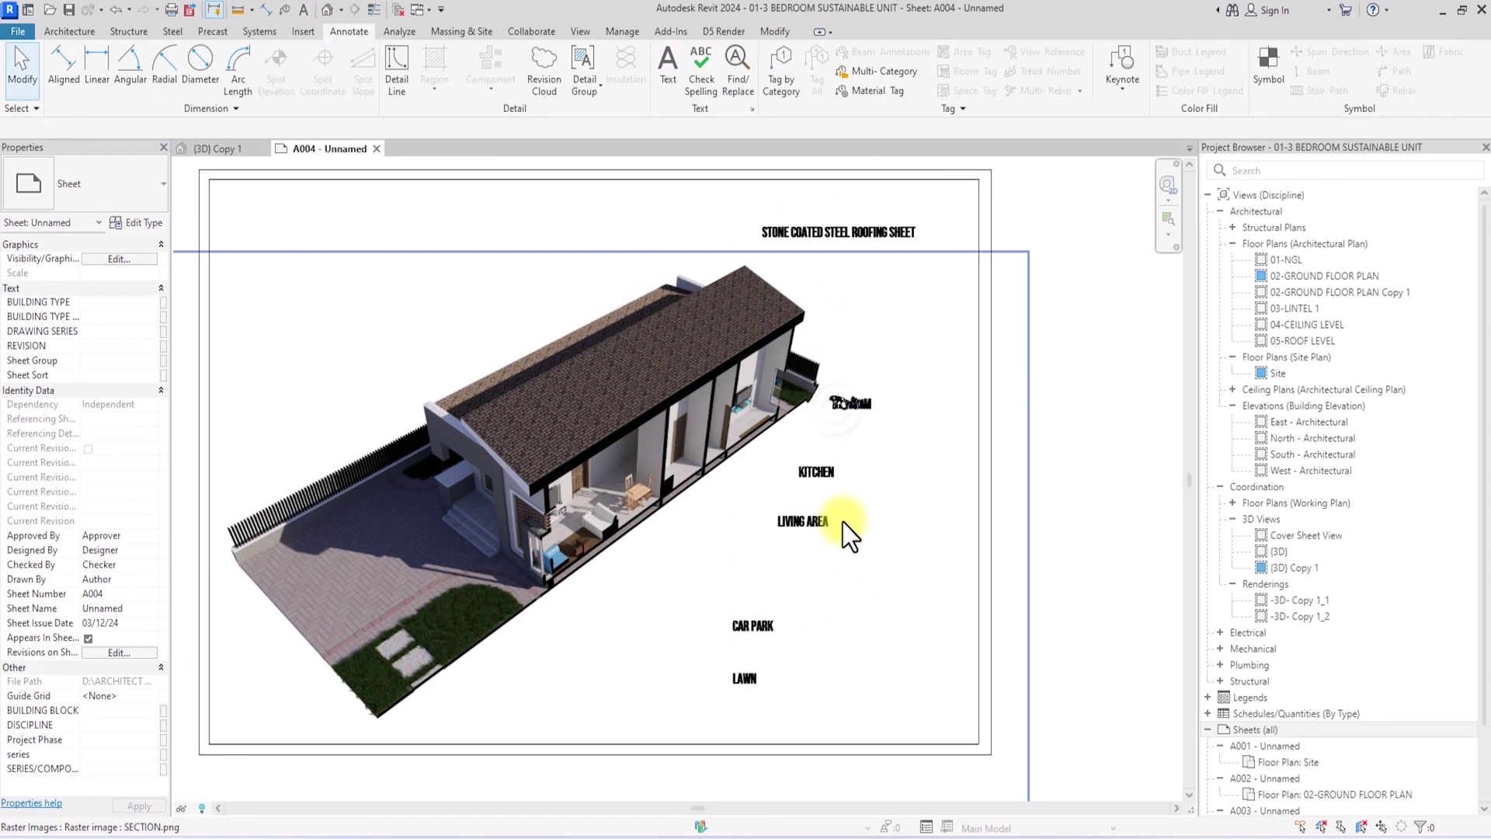
pyautogui.keyDown('ctrl'); pyautogui.moveTo(835, 419); pyautogui.dragTo(849, 207); pyautogui.keyUp('ctrl')
# - Arrange the roofing, BEDROOM, KITCHEN, LIVING AREA, CAR PARK and LAWN labels into a column
pyautogui.click(799, 235)
pyautogui.moveTo(864, 267); pyautogui.dragTo(835, 241)
pyautogui.click(816, 471)
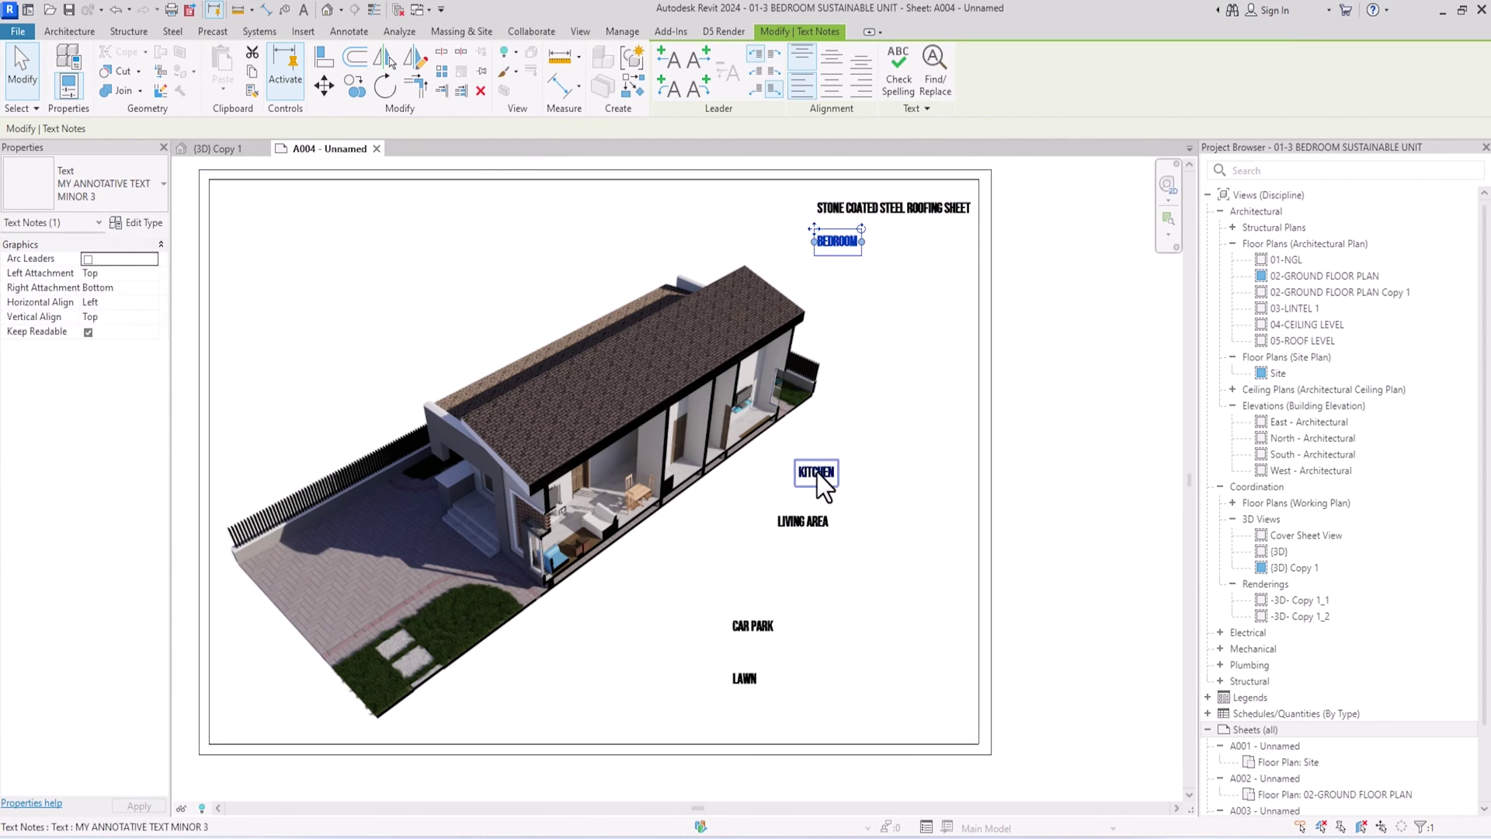
pyautogui.moveTo(815, 471); pyautogui.dragTo(835, 270)
pyautogui.moveTo(813, 528)
pyautogui.mouseDown()
pyautogui.moveTo(840, 316)
pyautogui.moveTo(858, 318)
pyautogui.mouseUp()
pyautogui.moveTo(752, 625)
pyautogui.mouseDown()
pyautogui.moveTo(872, 350)
pyautogui.moveTo(837, 328)
pyautogui.mouseUp()
pyautogui.moveTo(744, 678)
pyautogui.mouseDown()
pyautogui.moveTo(876, 393)
pyautogui.moveTo(828, 357)
pyautogui.mouseUp()
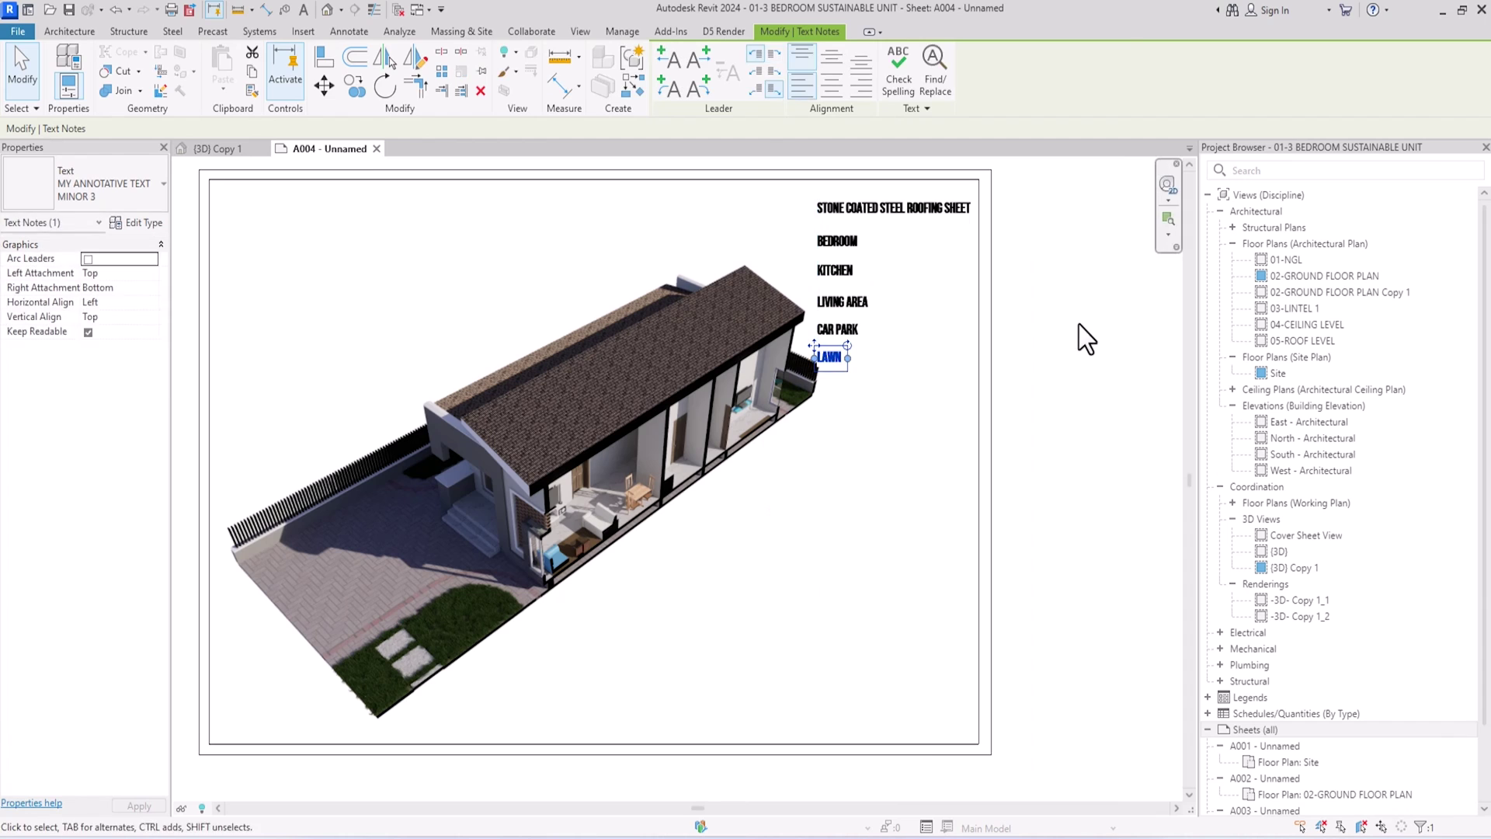
pyautogui.click(1082, 333)
# - Give the roofing sheet label a left straight leader elbowed onto the roof
pyautogui.click(854, 208)
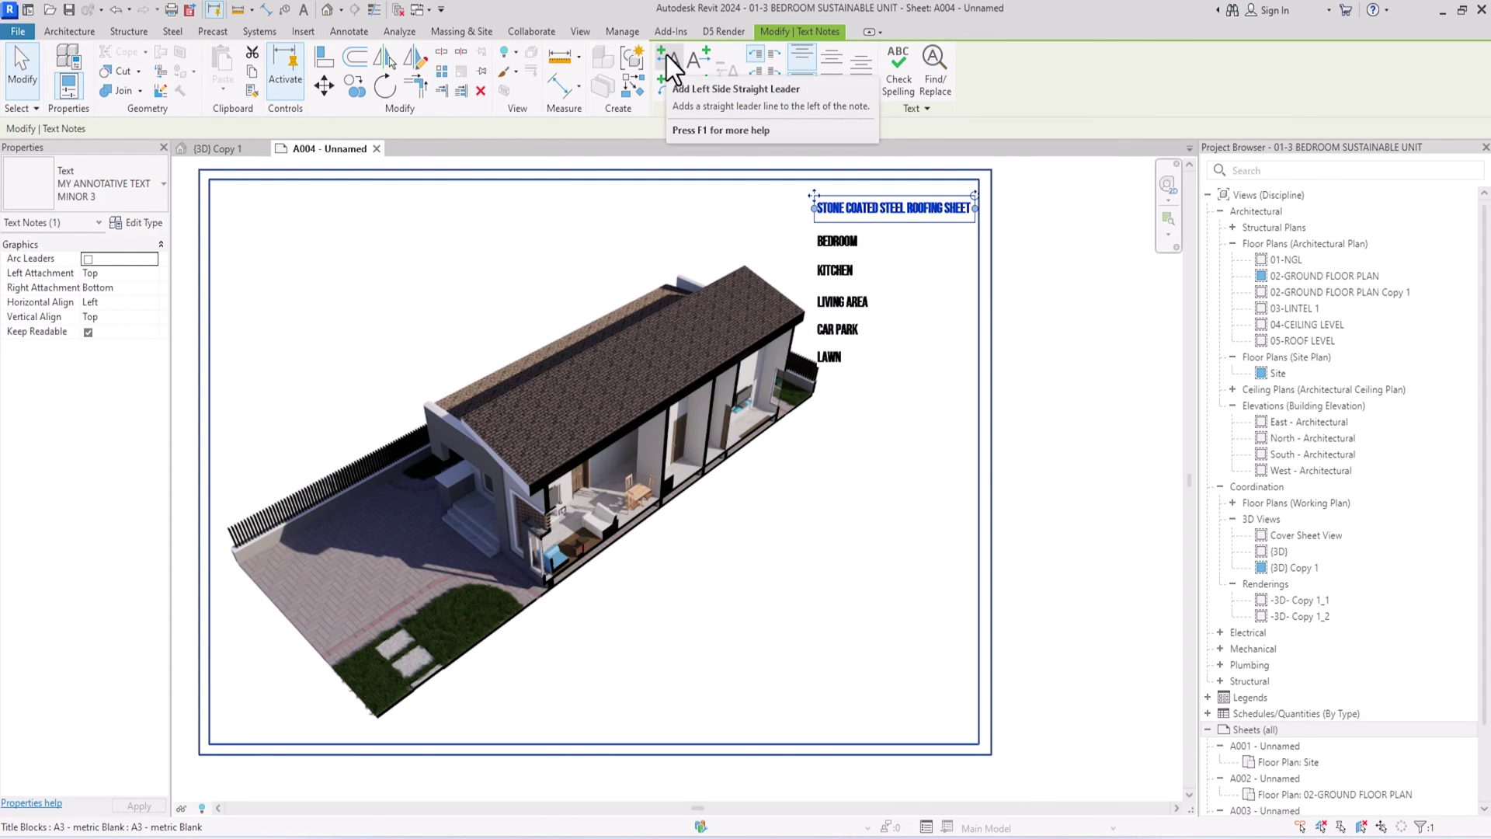
pyautogui.click(669, 68)
pyautogui.moveTo(766, 207); pyautogui.dragTo(588, 497)
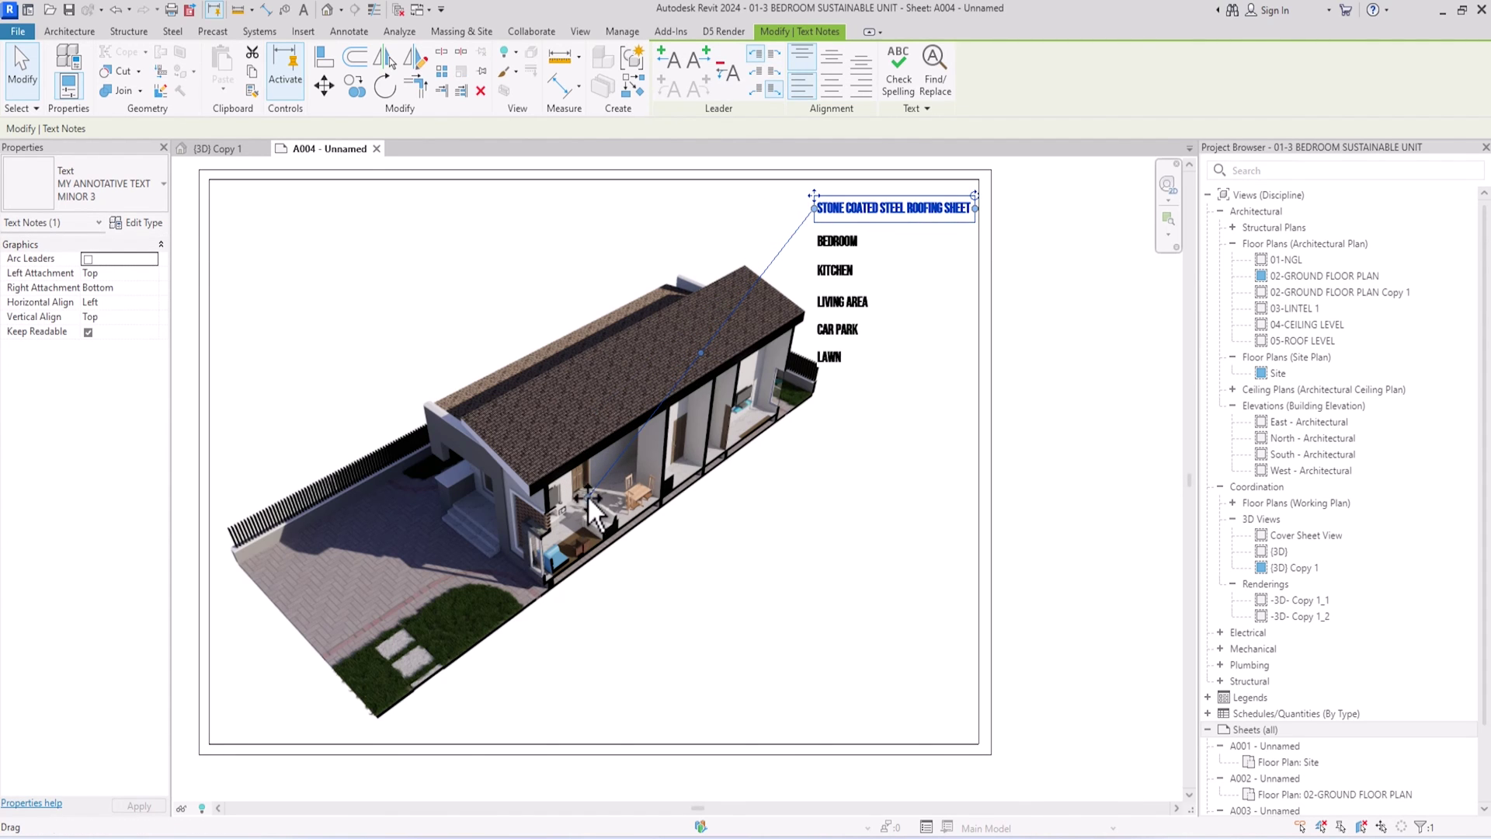
pyautogui.moveTo(588, 497); pyautogui.dragTo(531, 440)
pyautogui.moveTo(670, 323); pyautogui.dragTo(530, 208)
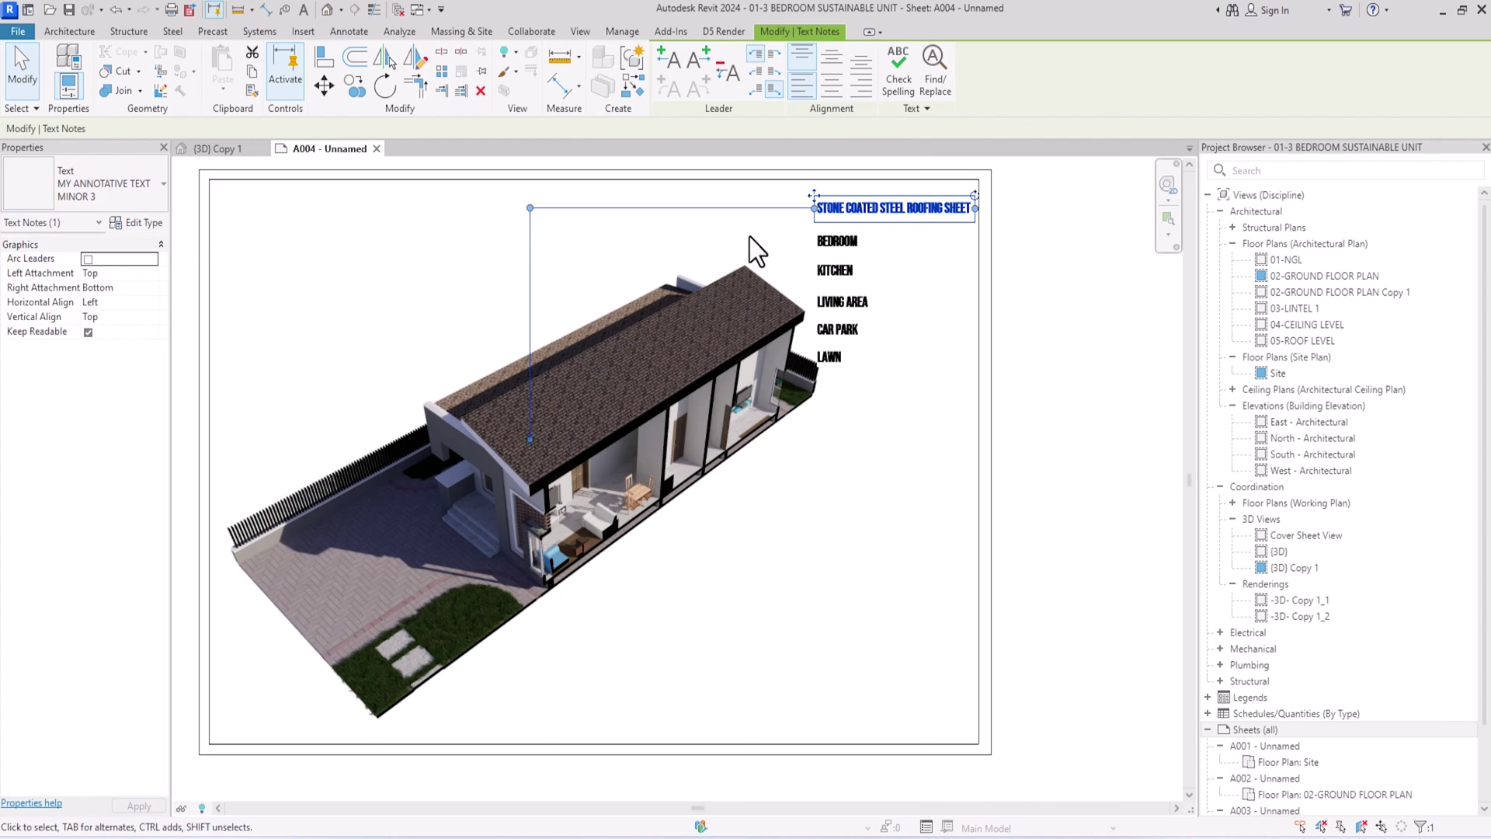
pyautogui.click(837, 241)
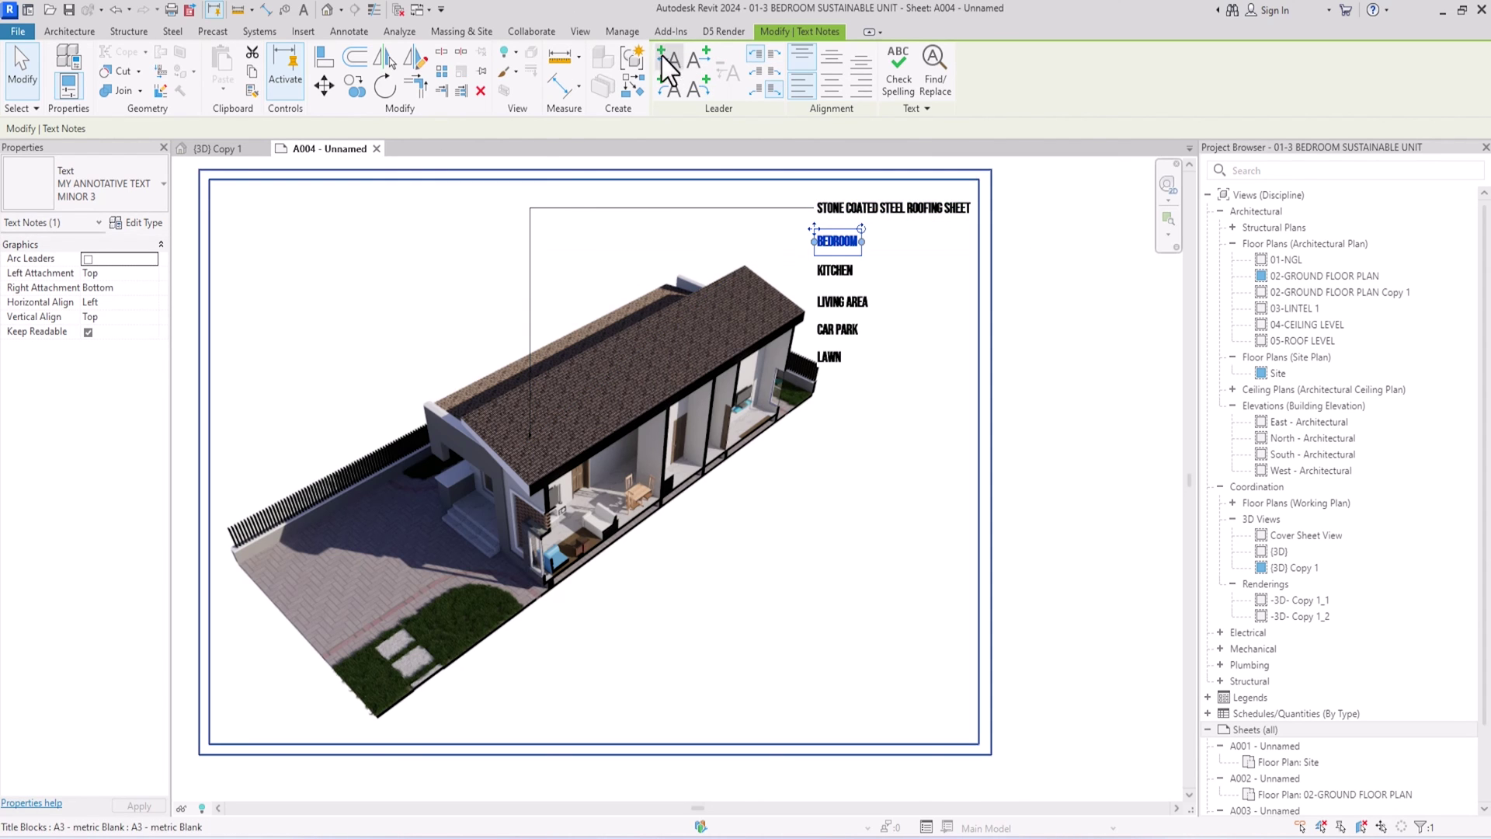
# - Move the BEDROOM and KITCHEN labels down beside their rooms
pyautogui.scroll(2, 846, 249)
pyautogui.keyDown('ctrl'); pyautogui.moveTo(808, 220); pyautogui.dragTo(815, 408); pyautogui.keyUp('ctrl')
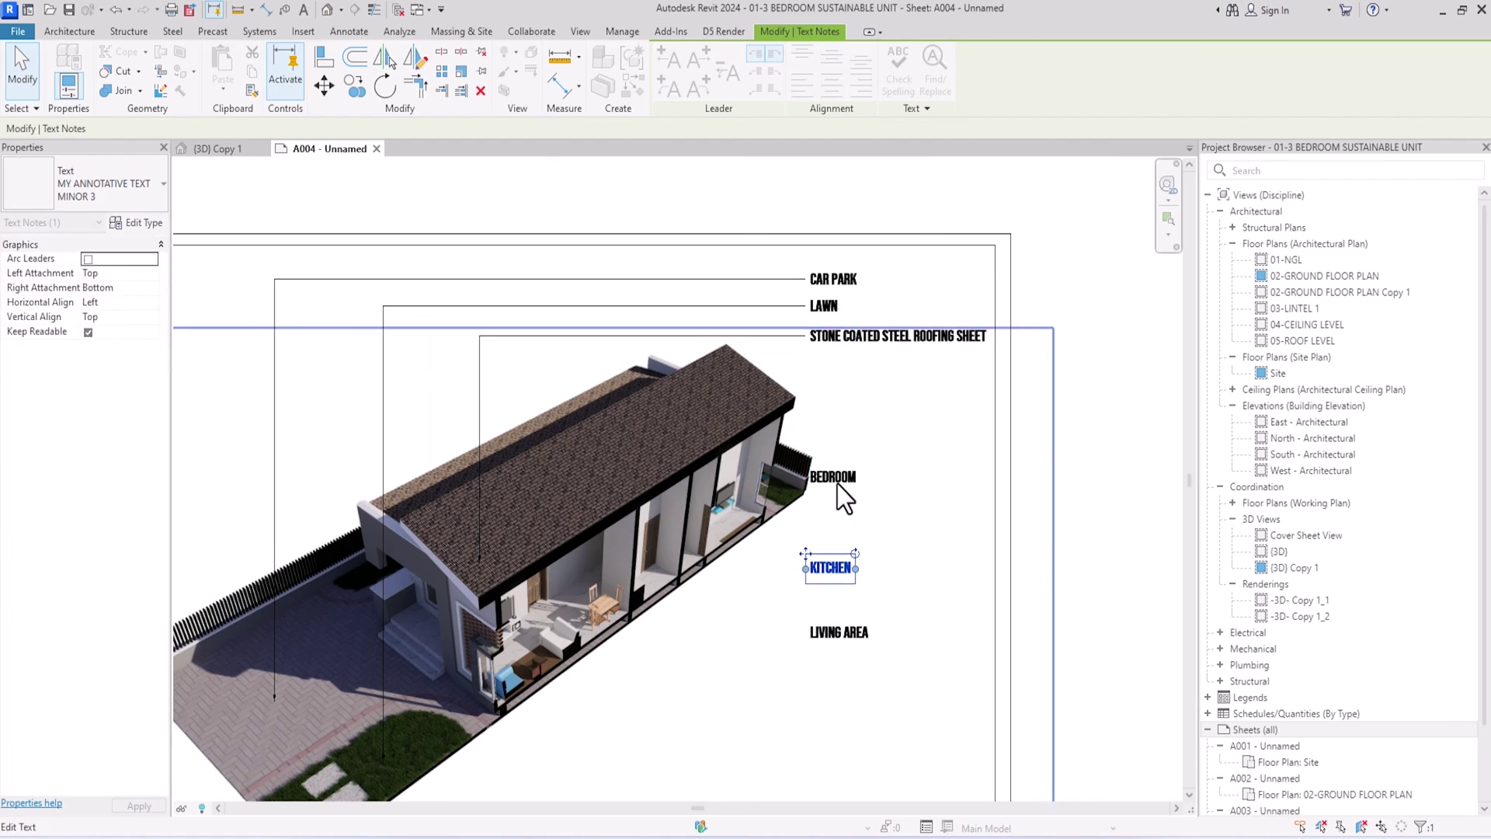
pyautogui.moveTo(837, 481); pyautogui.dragTo(812, 458)
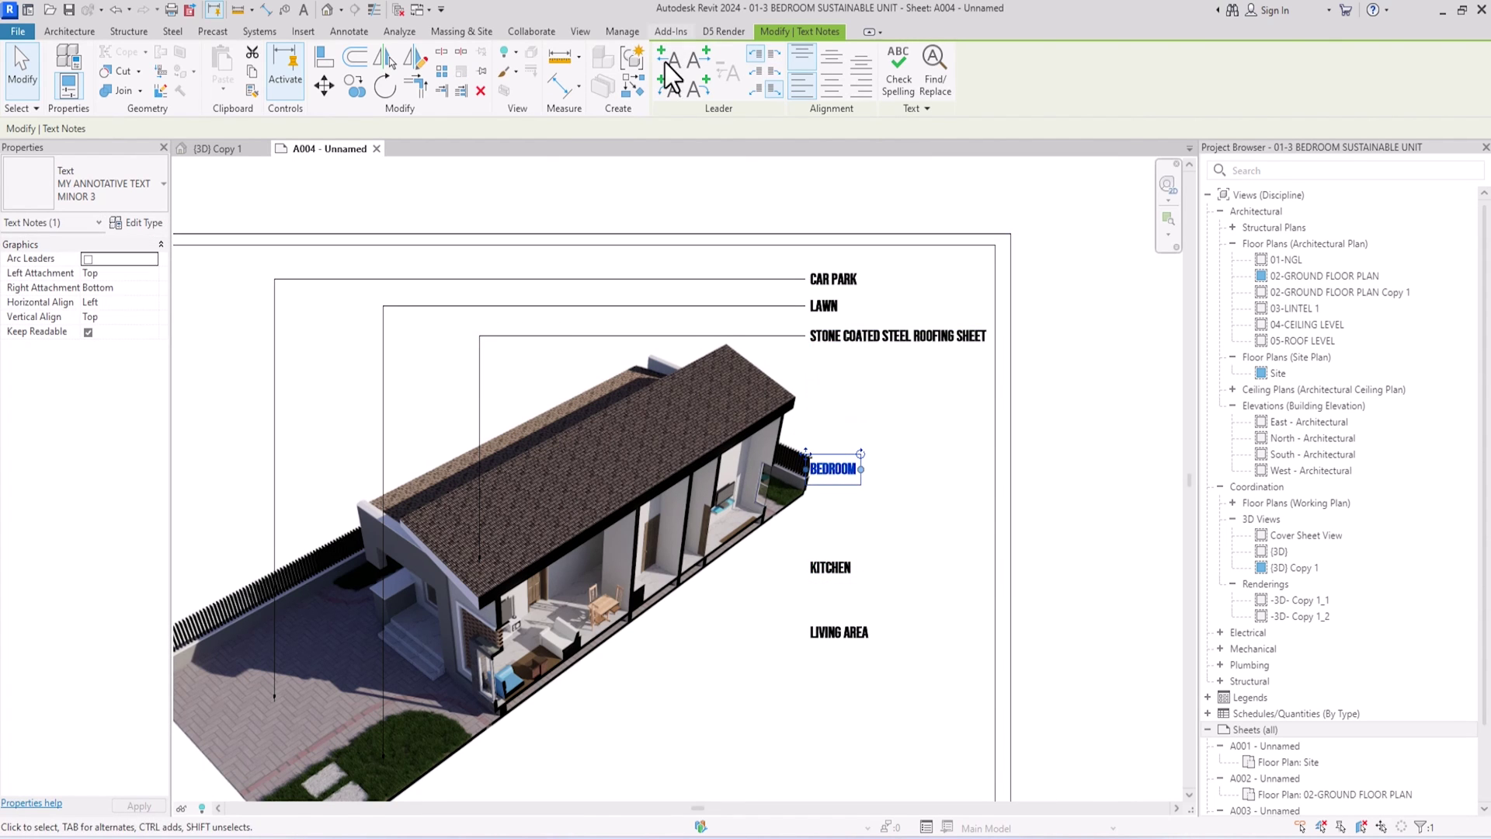
pyautogui.click(809, 396)
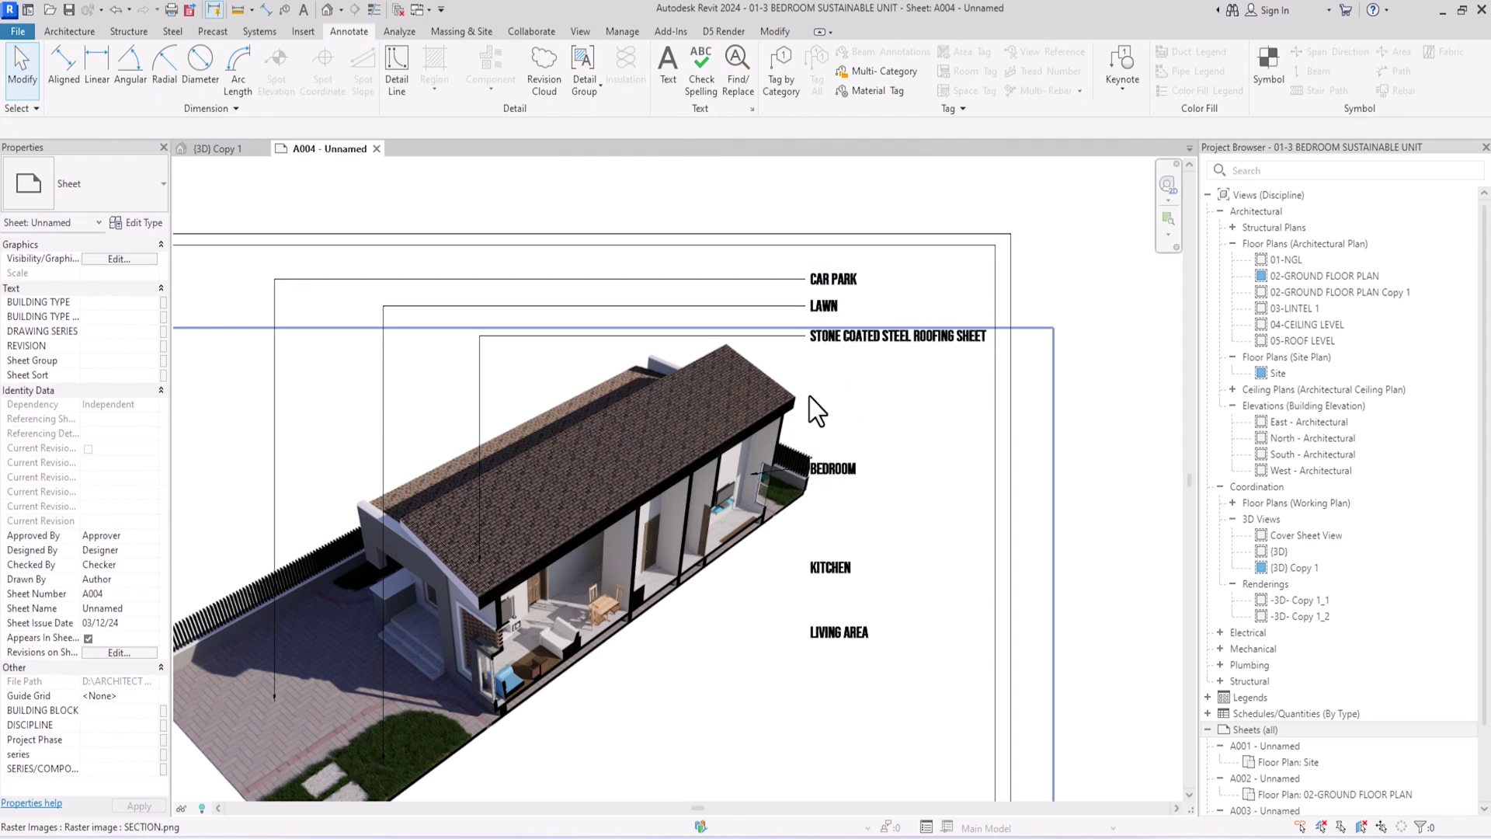
# - Replace BEDROOM's leader and add left straight leaders from KITCHEN and LIVING AREA into their rooms
pyautogui.click(832, 468)
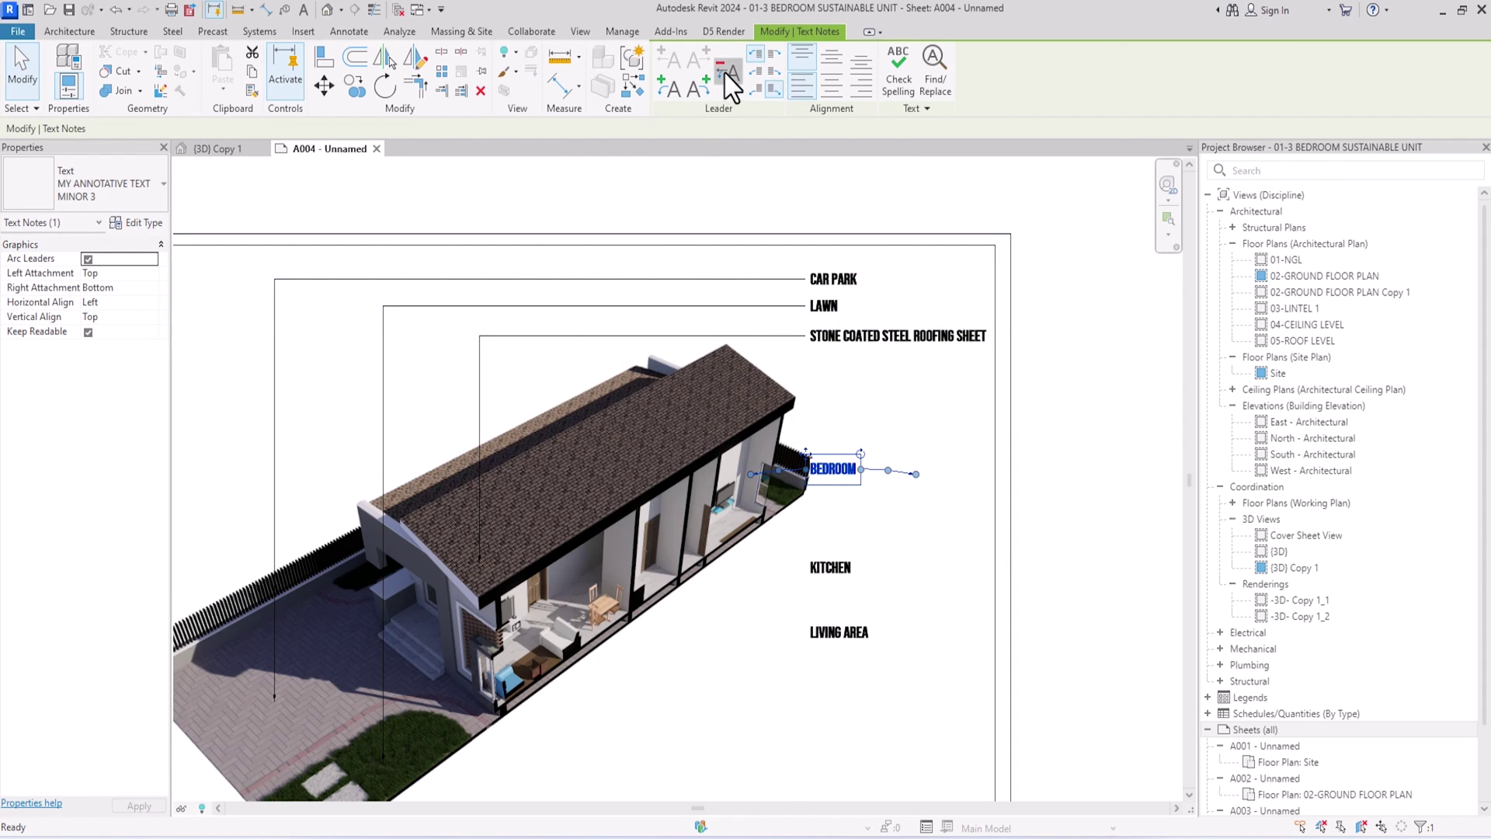
pyautogui.click(730, 78)
pyautogui.click(665, 56)
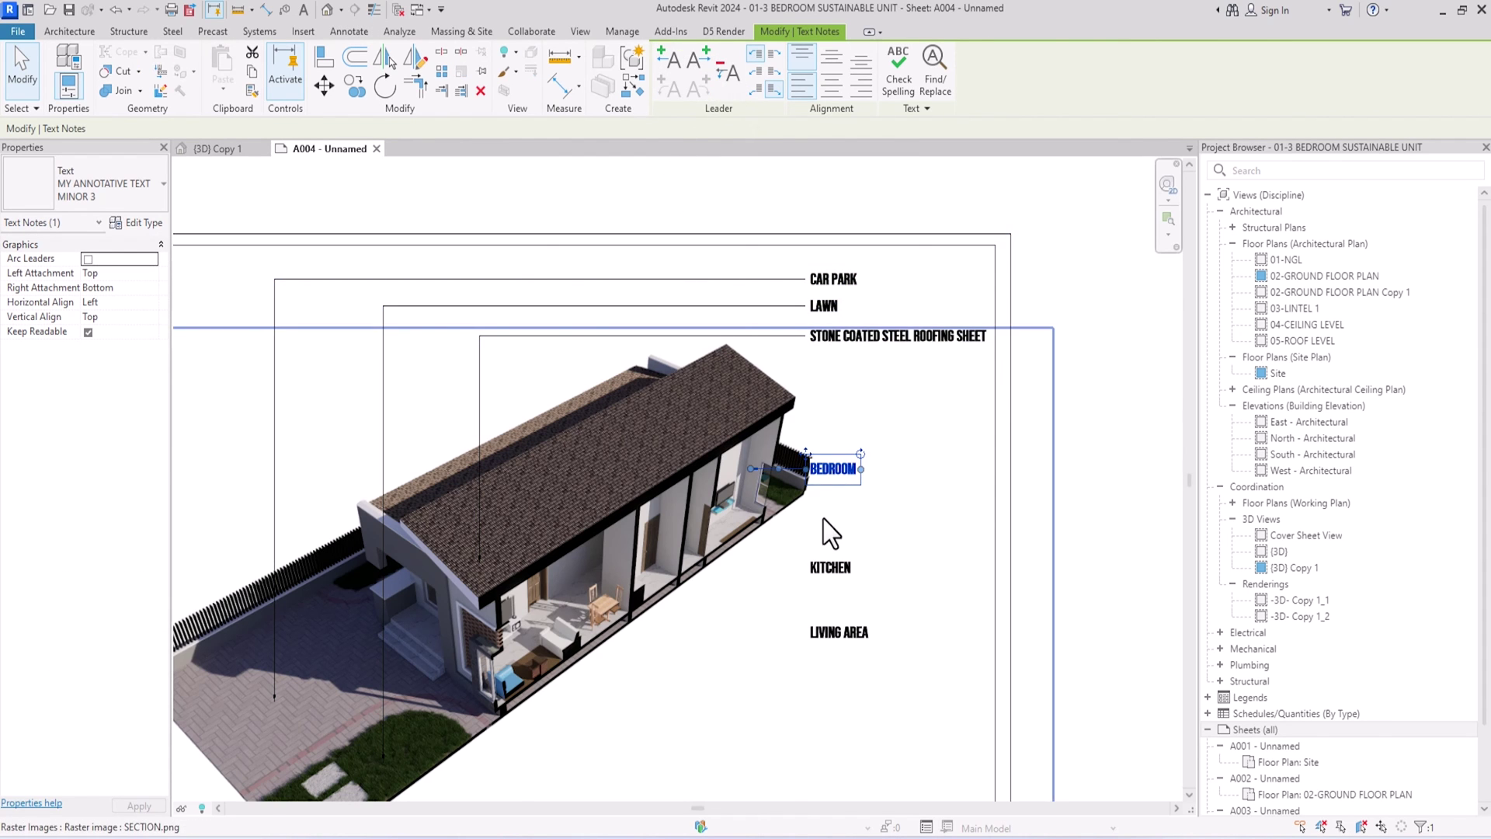
pyautogui.click(824, 574)
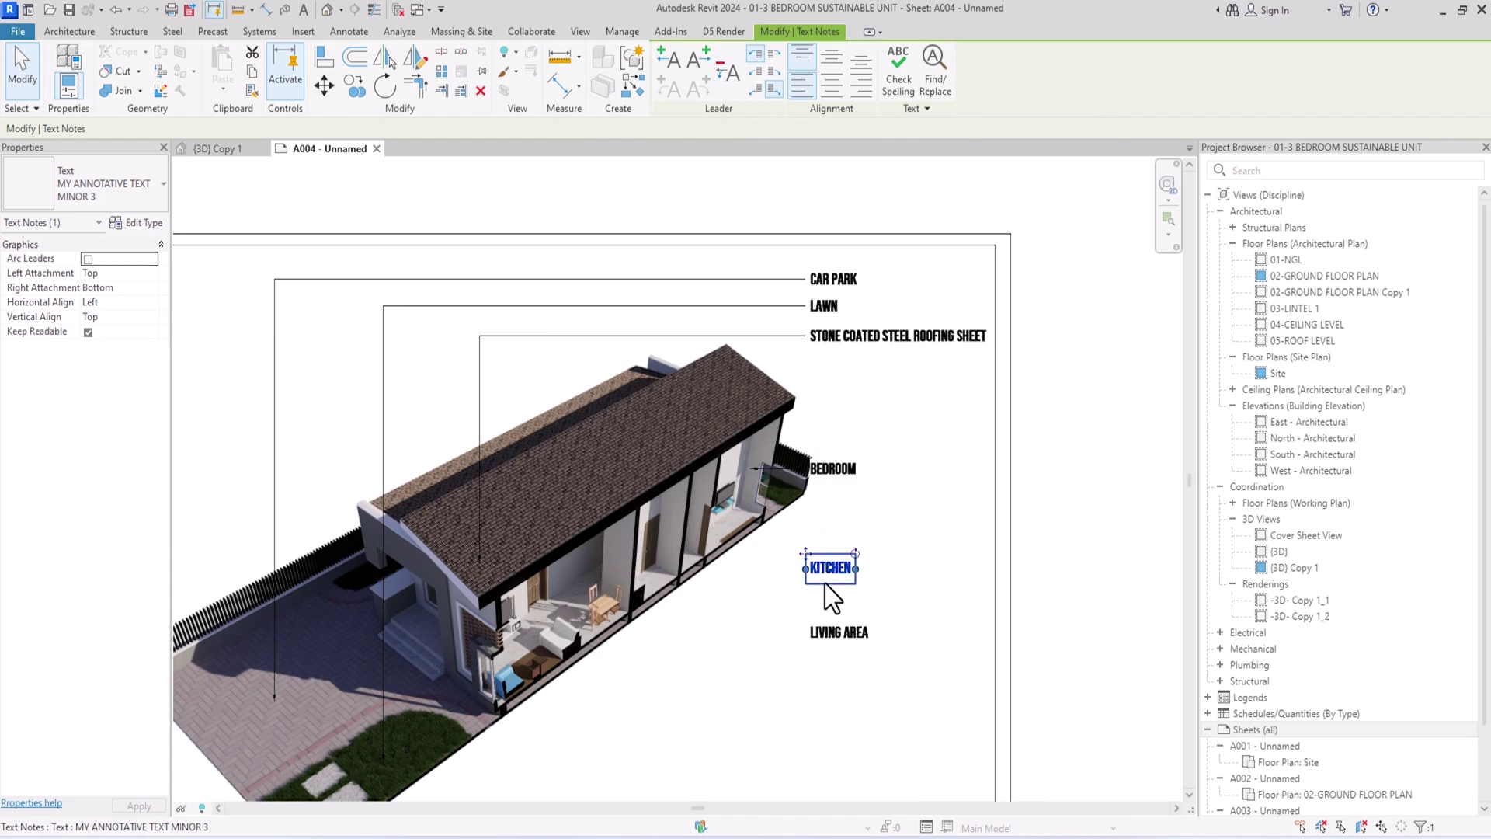
pyautogui.click(658, 59)
pyautogui.moveTo(750, 568); pyautogui.dragTo(658, 568)
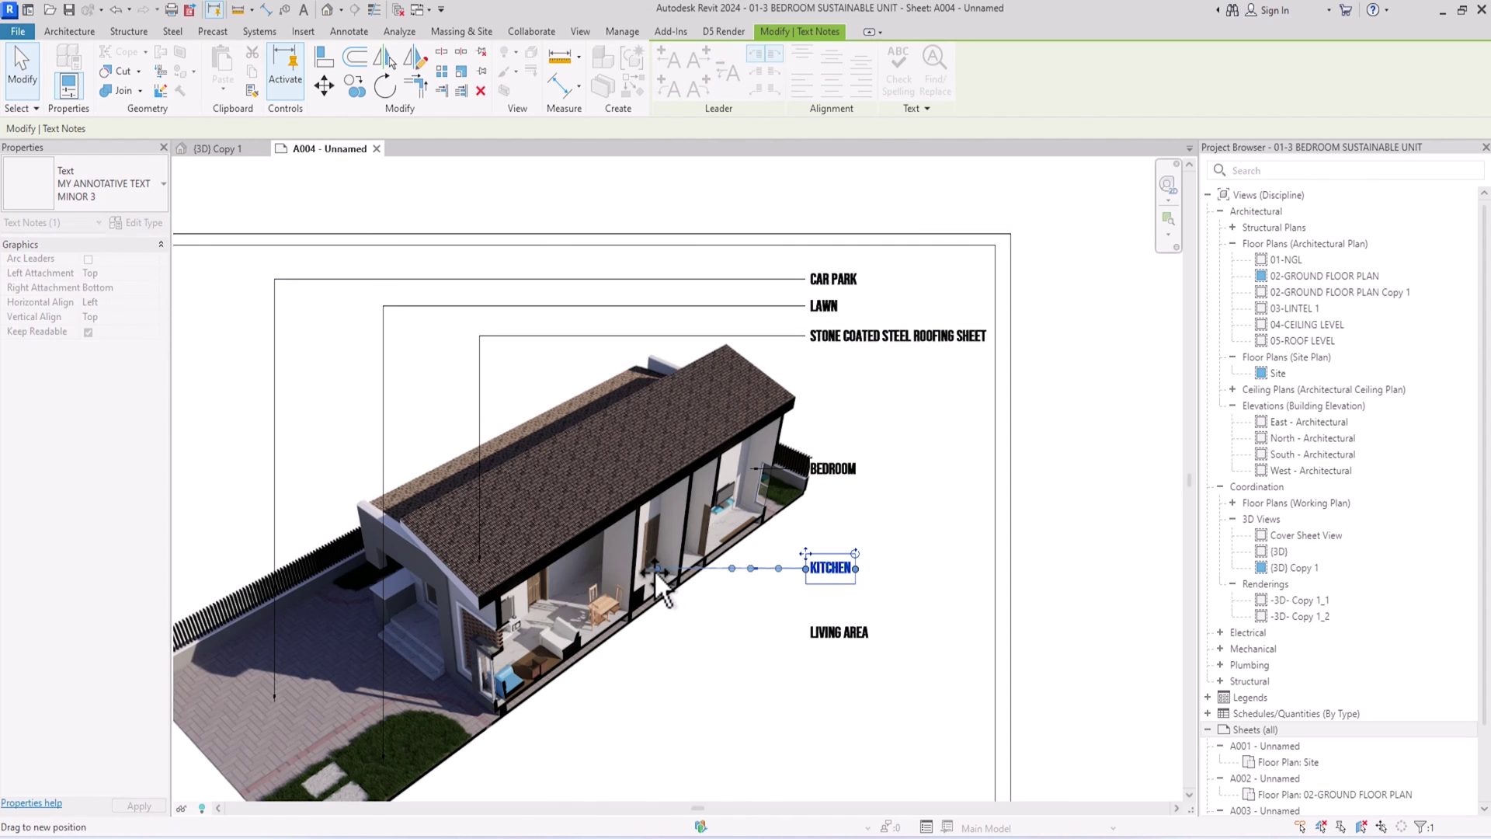
pyautogui.click(842, 632)
pyautogui.click(664, 66)
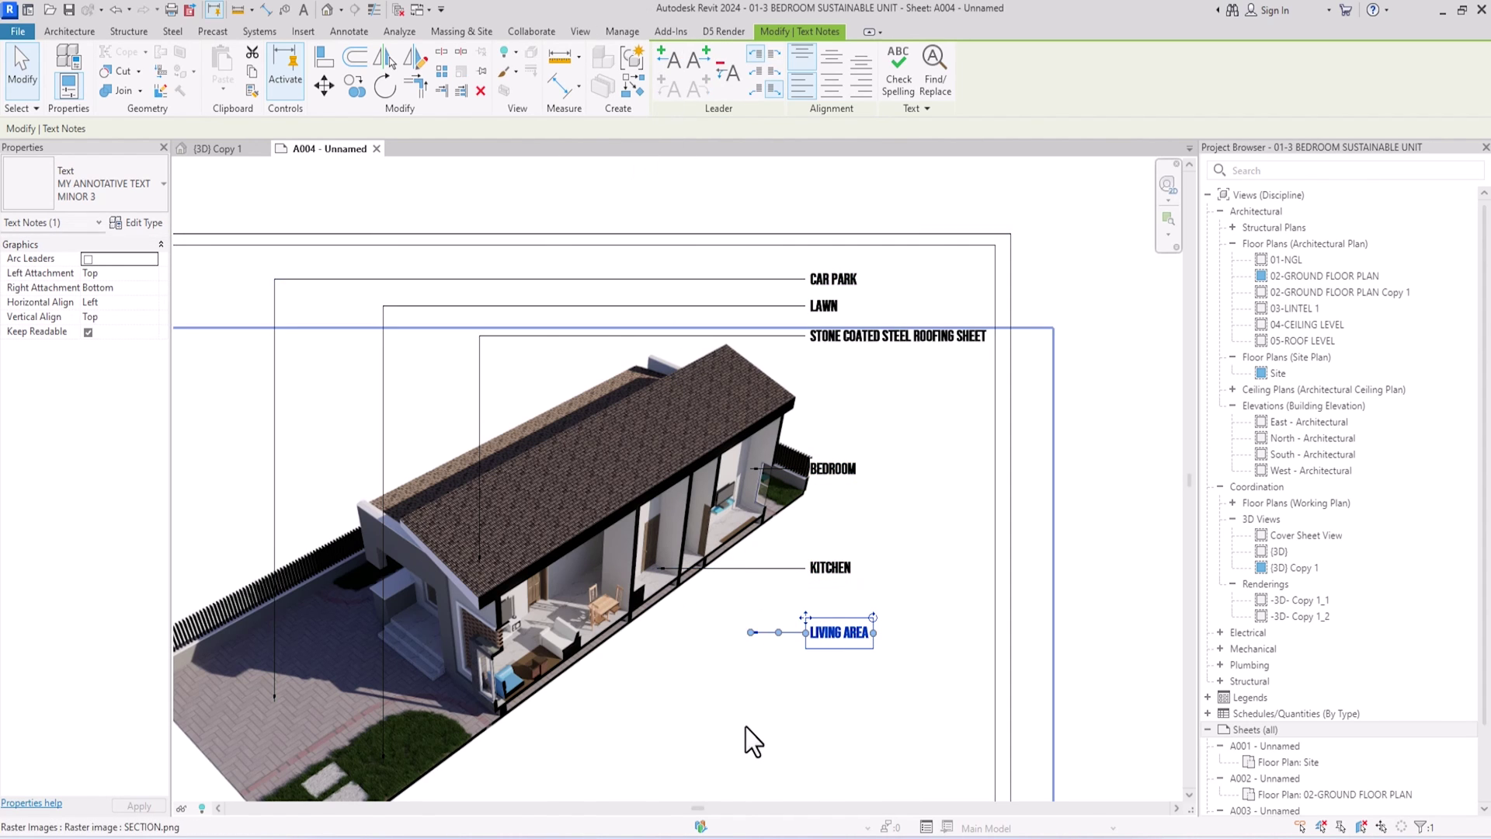
pyautogui.moveTo(757, 632); pyautogui.dragTo(541, 632)
pyautogui.scroll(-5, 883, 161)
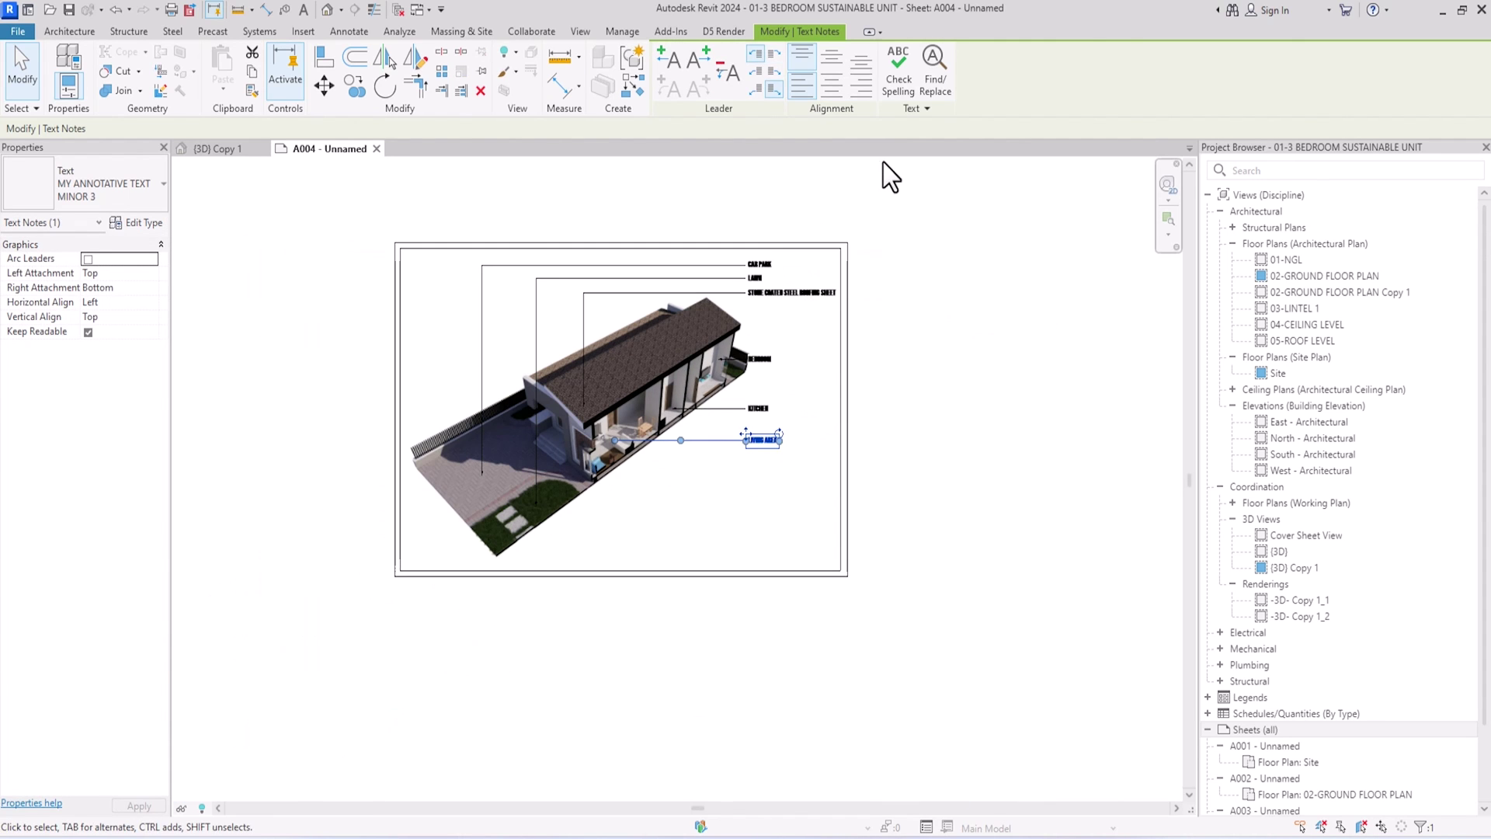
pyautogui.click(887, 162)
pyautogui.scroll(6, 754, 370)
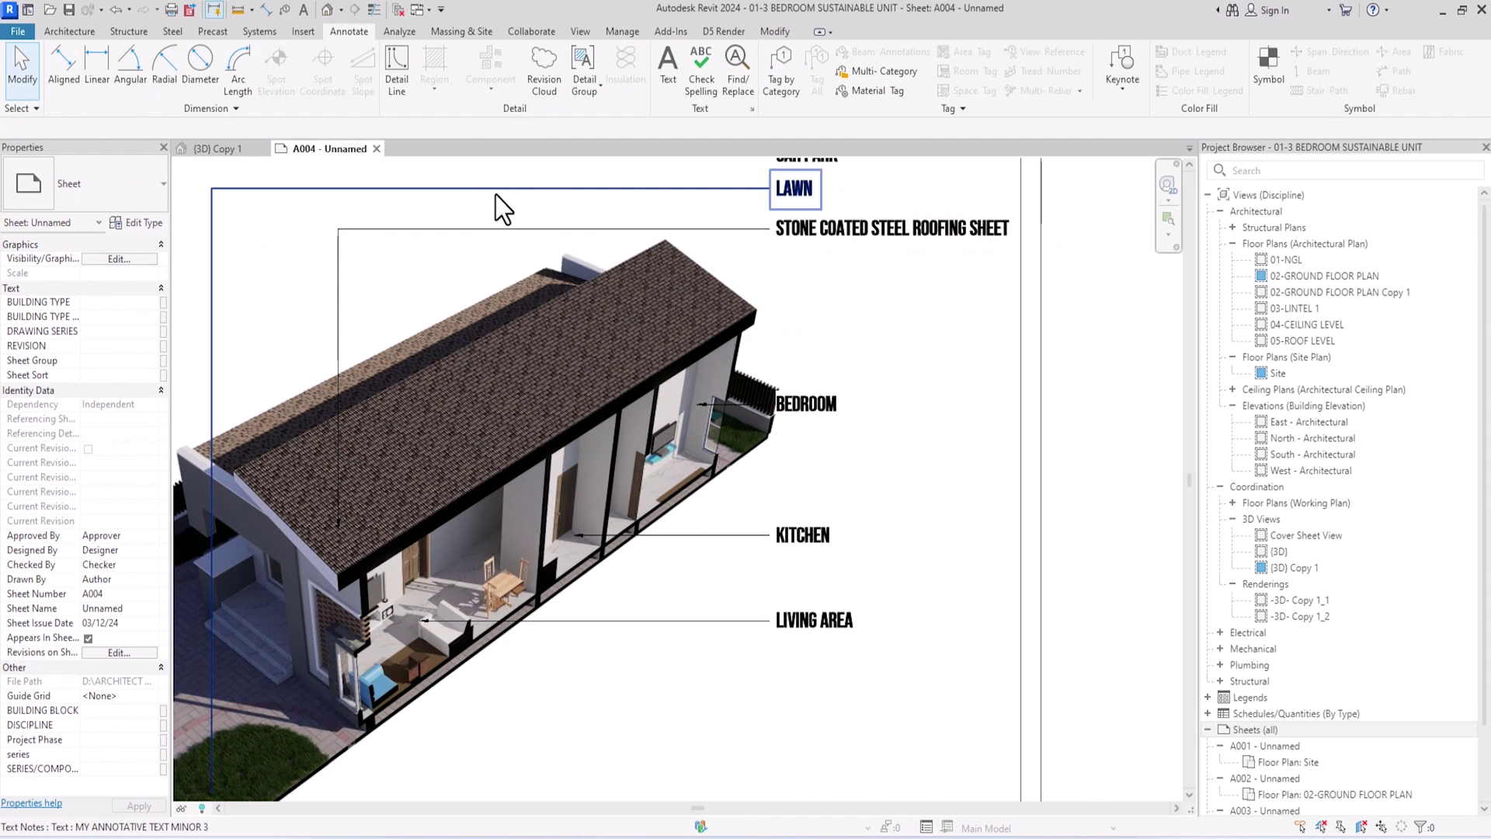
pyautogui.moveTo(499, 206); pyautogui.dragTo(556, 370, button='middle')
pyautogui.moveTo(551, 672); pyautogui.dragTo(553, 633, button='middle')
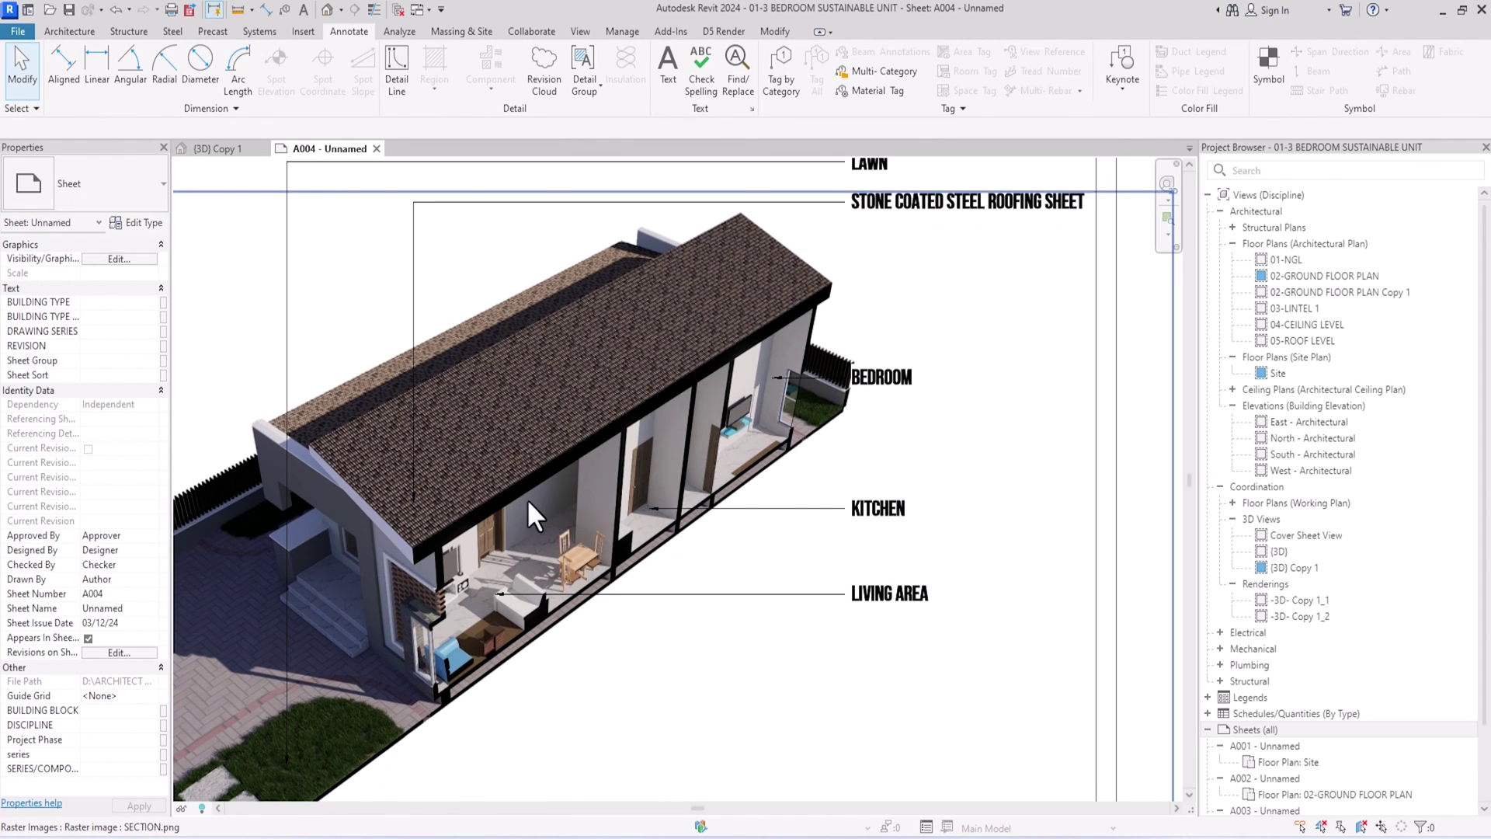
pyautogui.scroll(2, 628, 487)
pyautogui.moveTo(407, 668); pyautogui.dragTo(654, 531, button='middle')
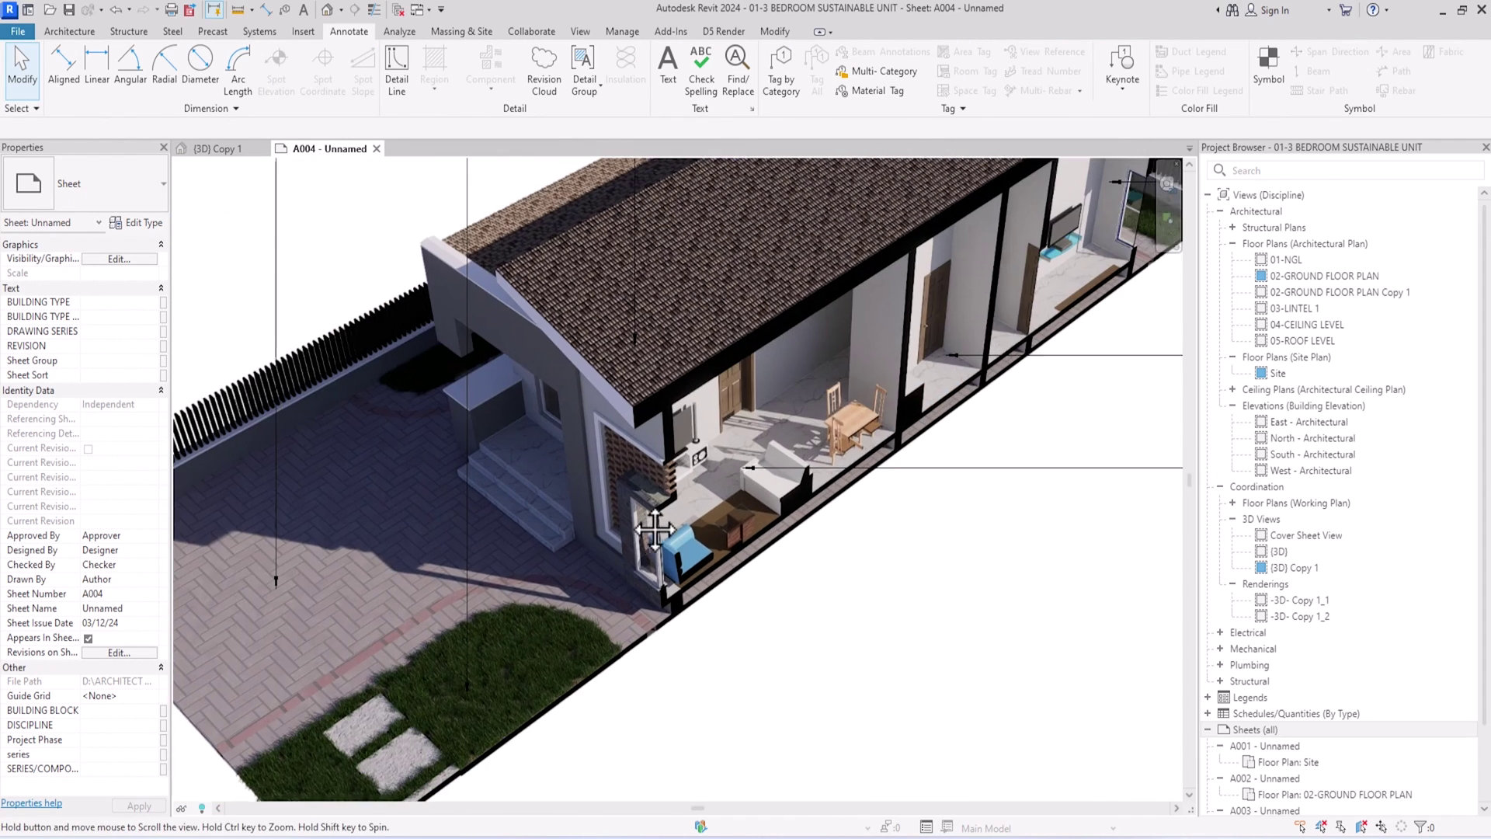
pyautogui.scroll(-2, 603, 486)
pyautogui.scroll(2, 557, 454)
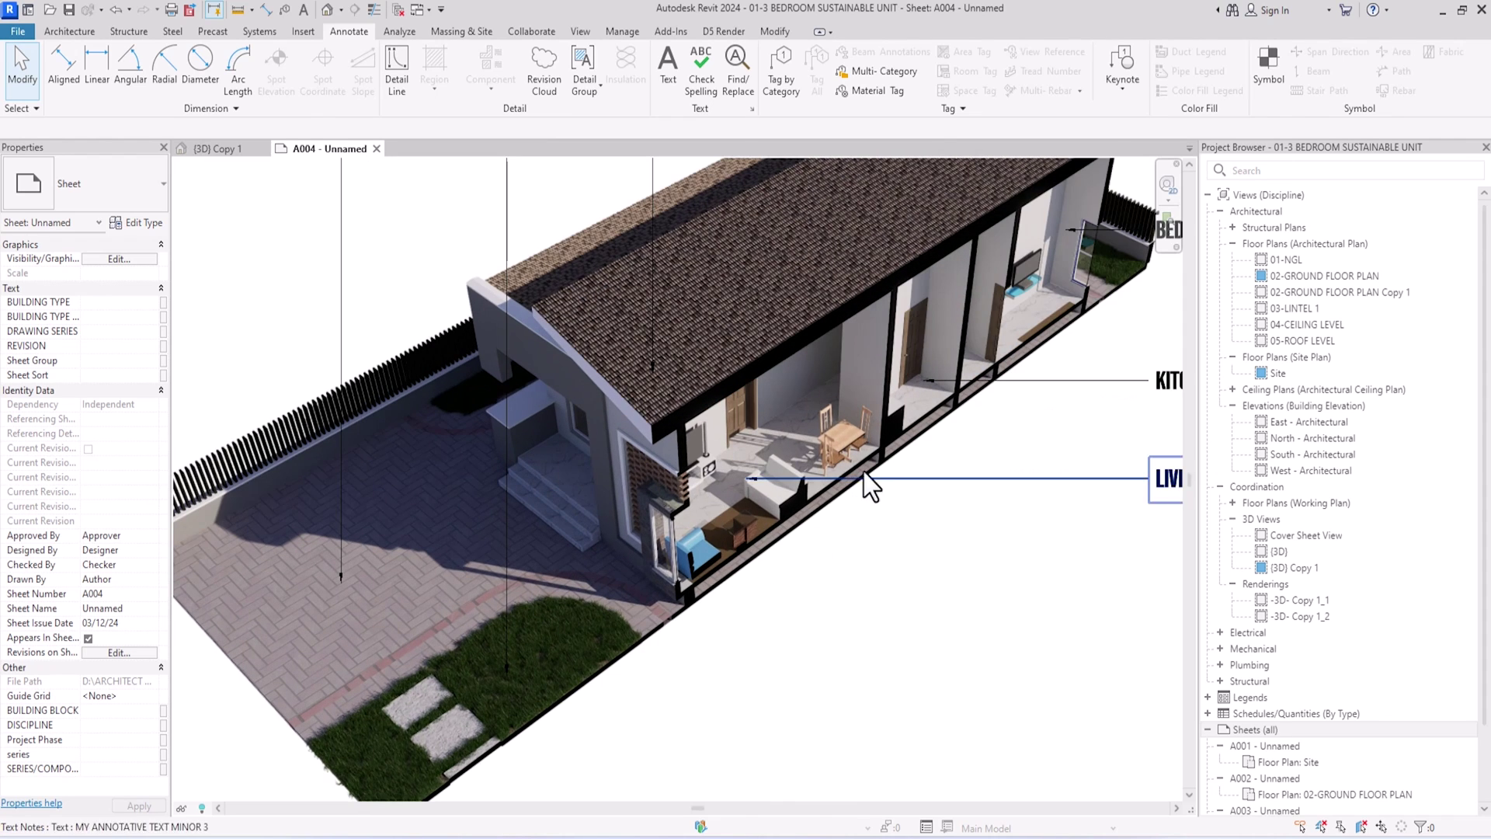
pyautogui.moveTo(834, 558); pyautogui.dragTo(366, 509, button='middle')
pyautogui.scroll(-2, 468, 427)
pyautogui.scroll(-1, 593, 492)
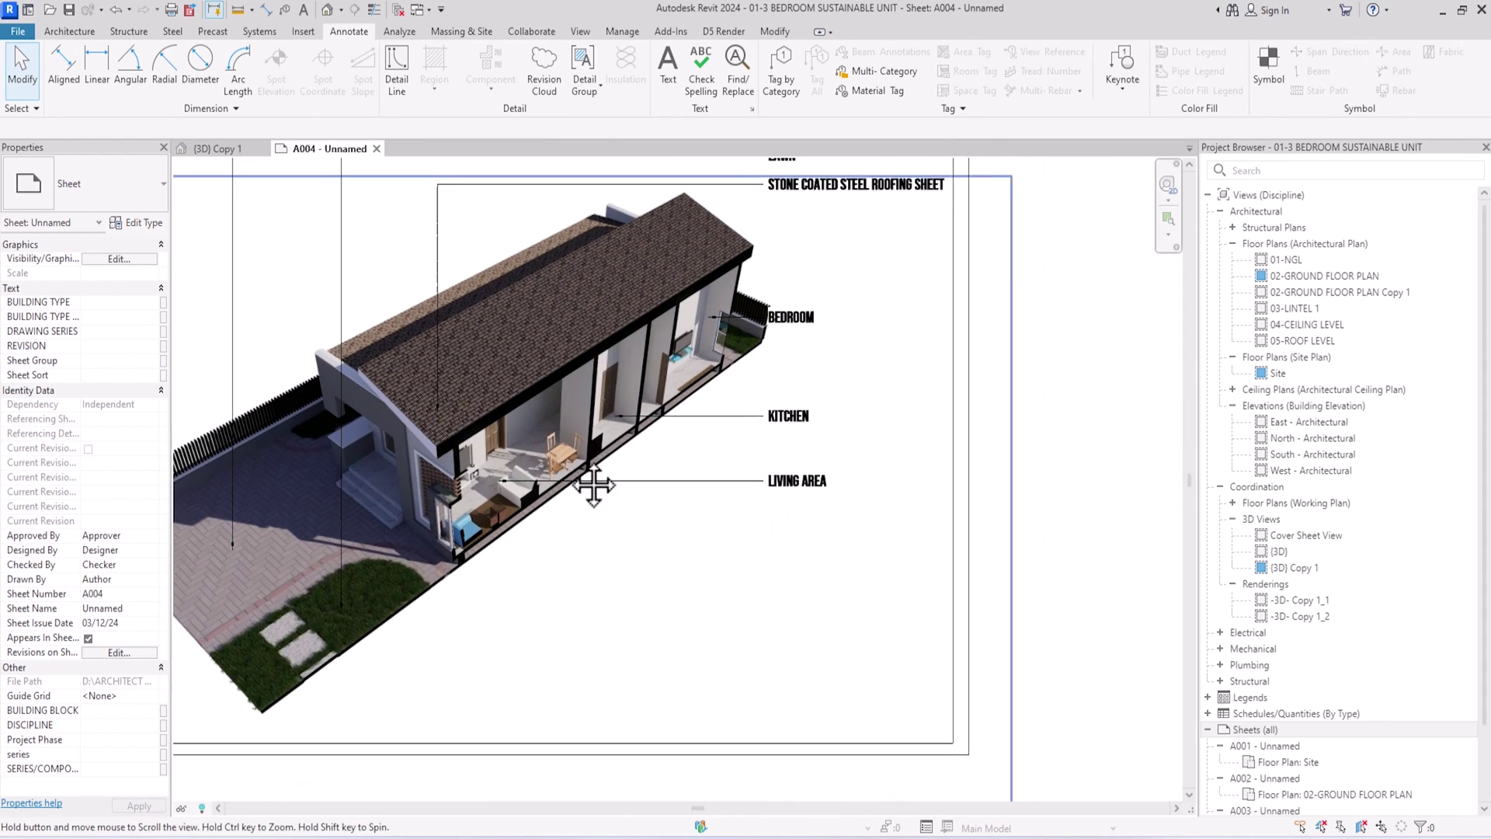
pyautogui.scroll(-1, 570, 365)
pyautogui.moveTo(586, 297); pyautogui.dragTo(799, 364, button='middle')
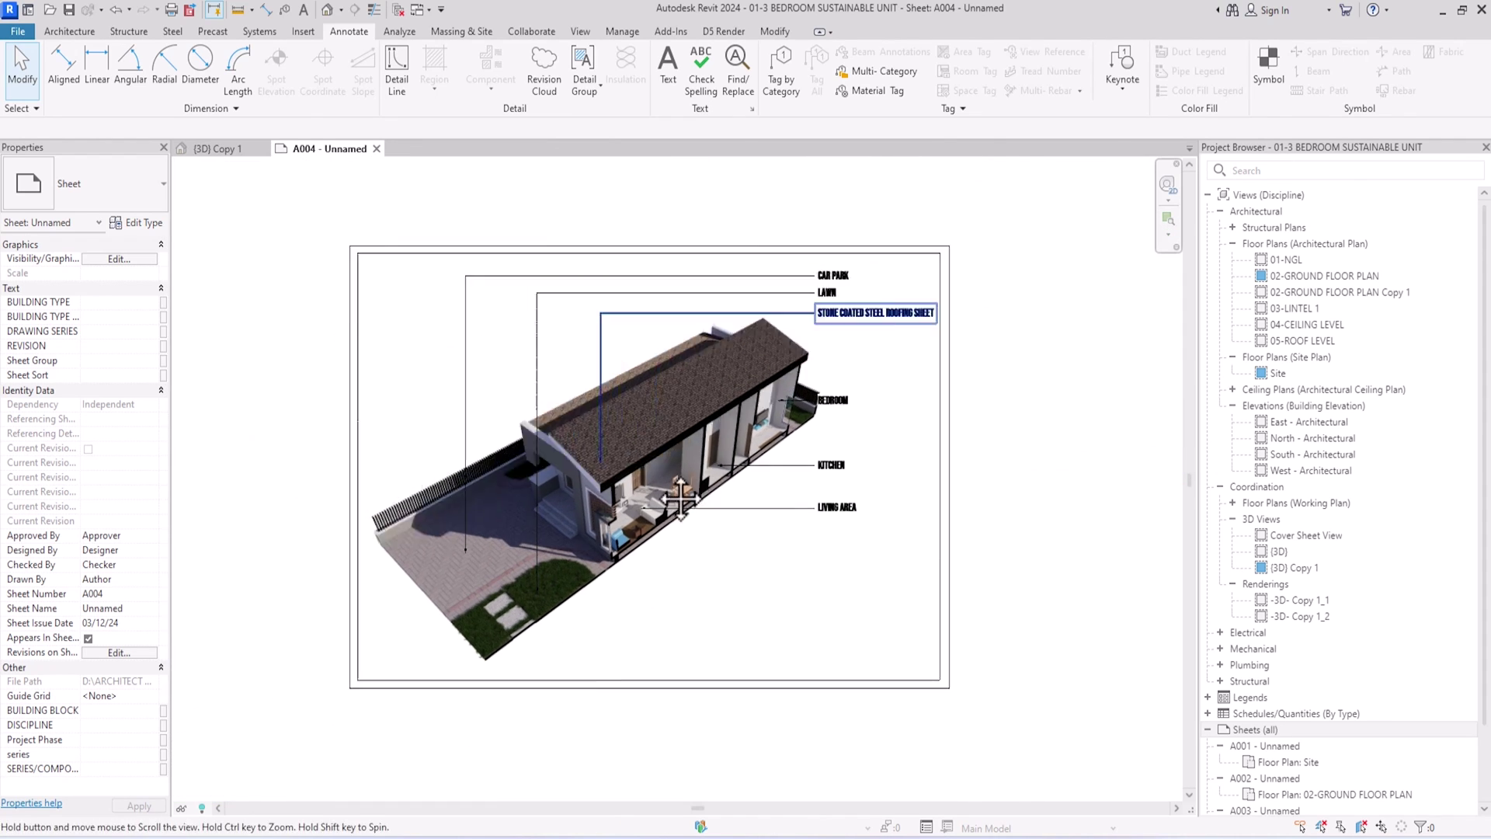
pyautogui.scroll(-1, 1003, 281)
pyautogui.moveTo(931, 455); pyautogui.dragTo(882, 444, button='middle')
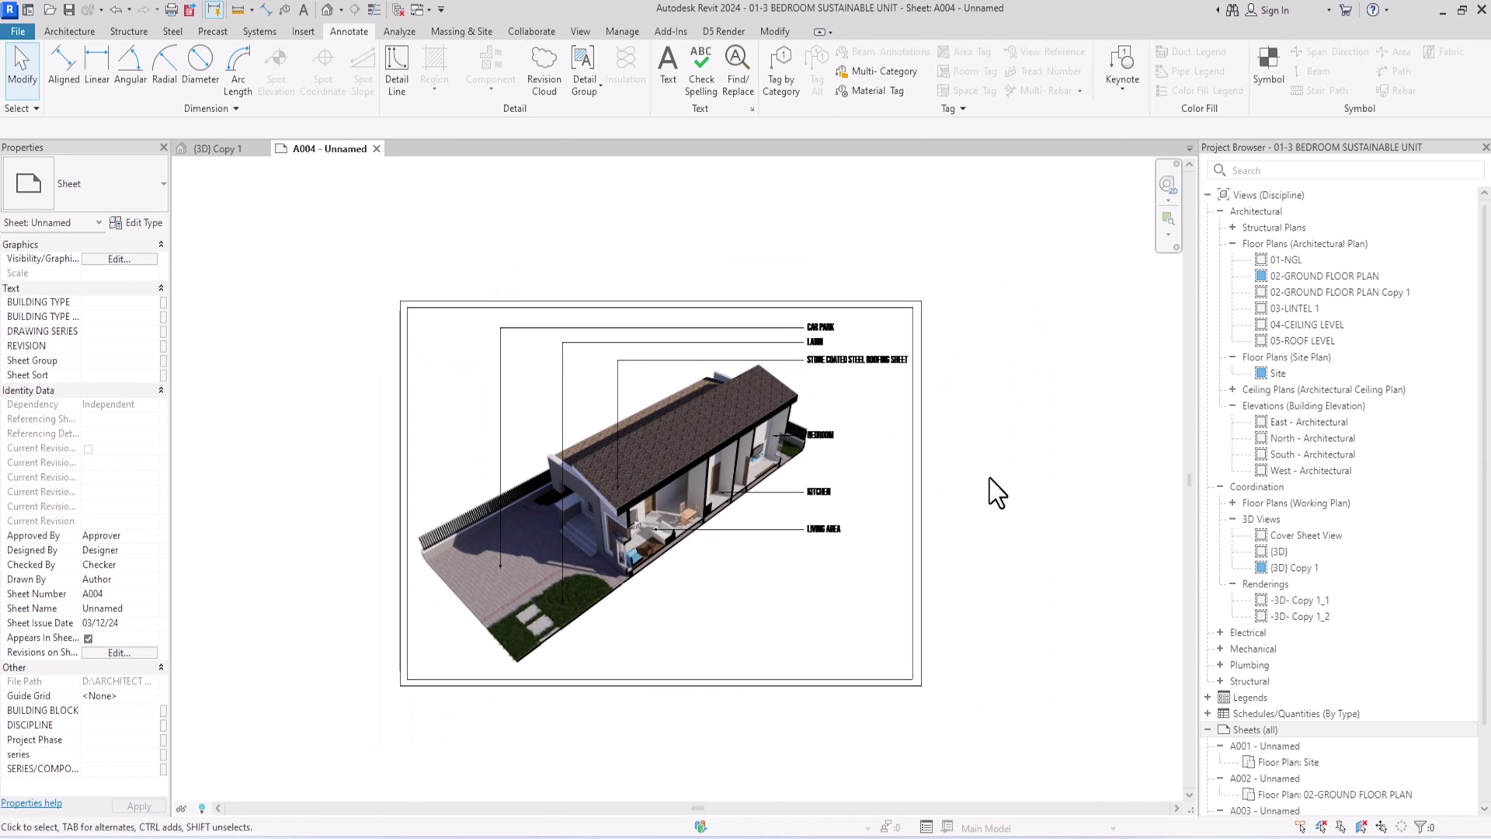
pyautogui.scroll(-1, 729, 400)
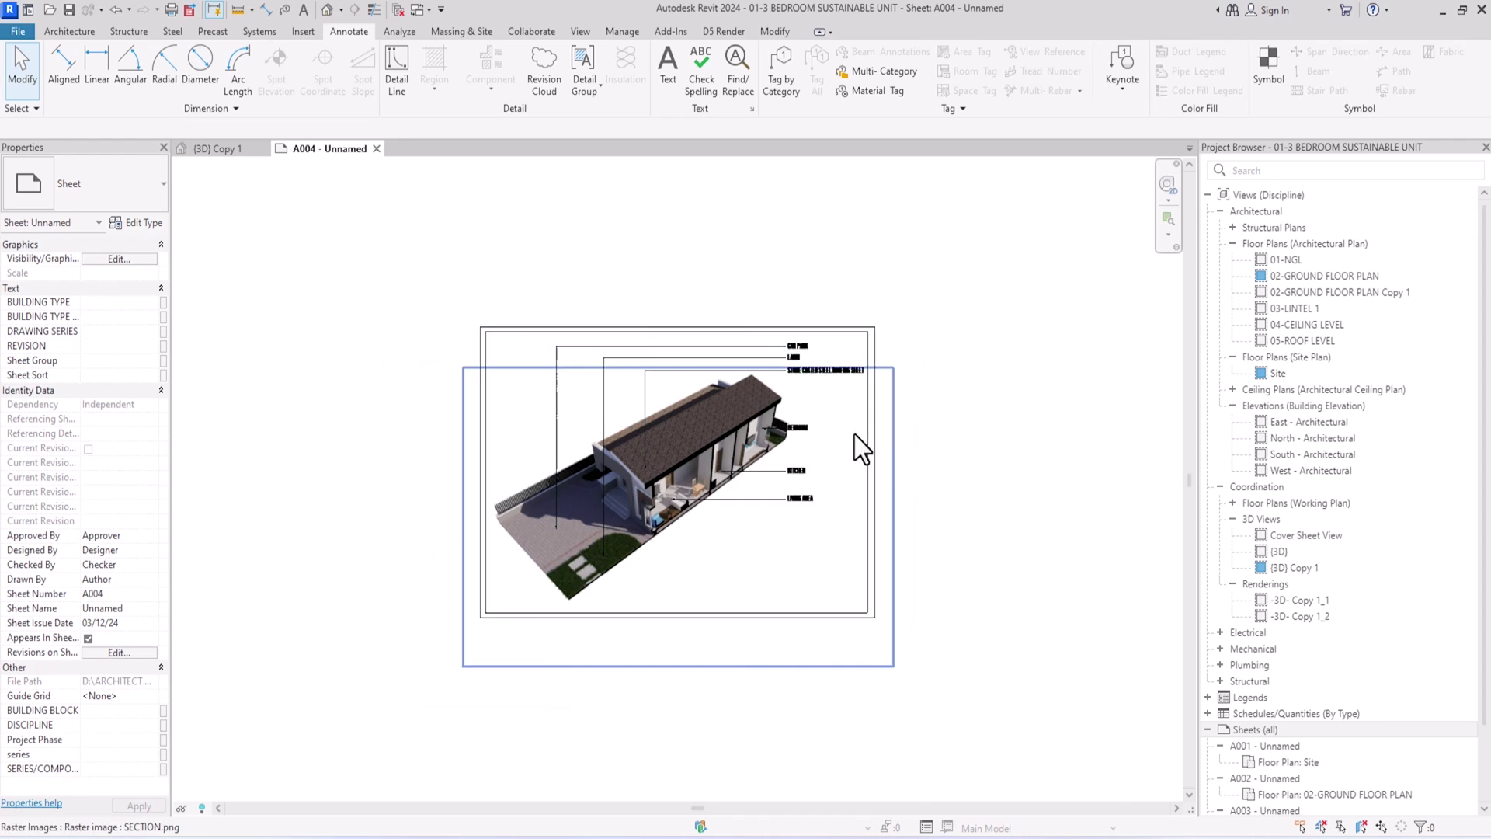
pyautogui.scroll(2, 854, 436)
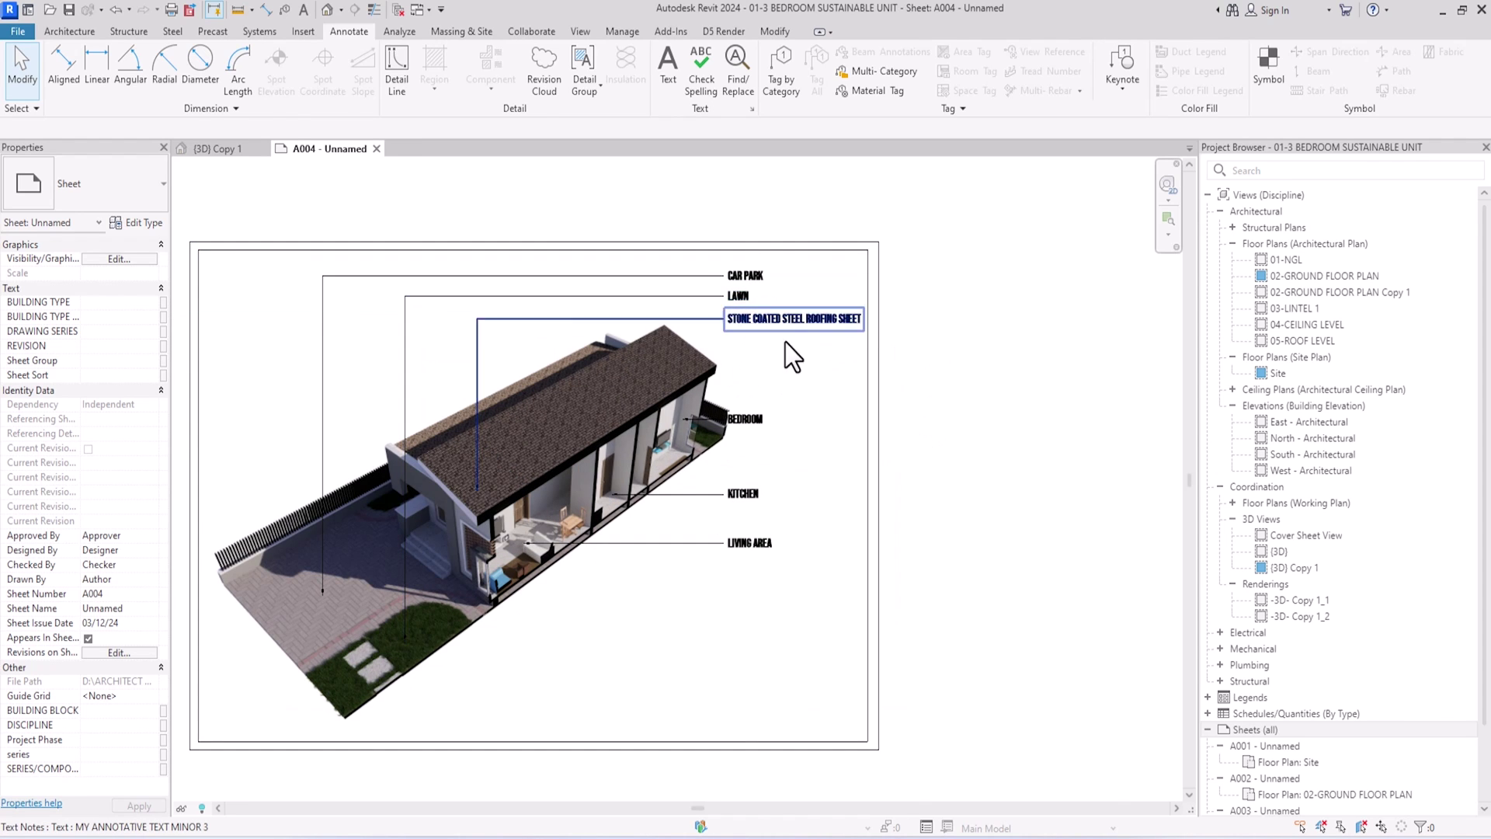
pyautogui.scroll(-1, 617, 397)
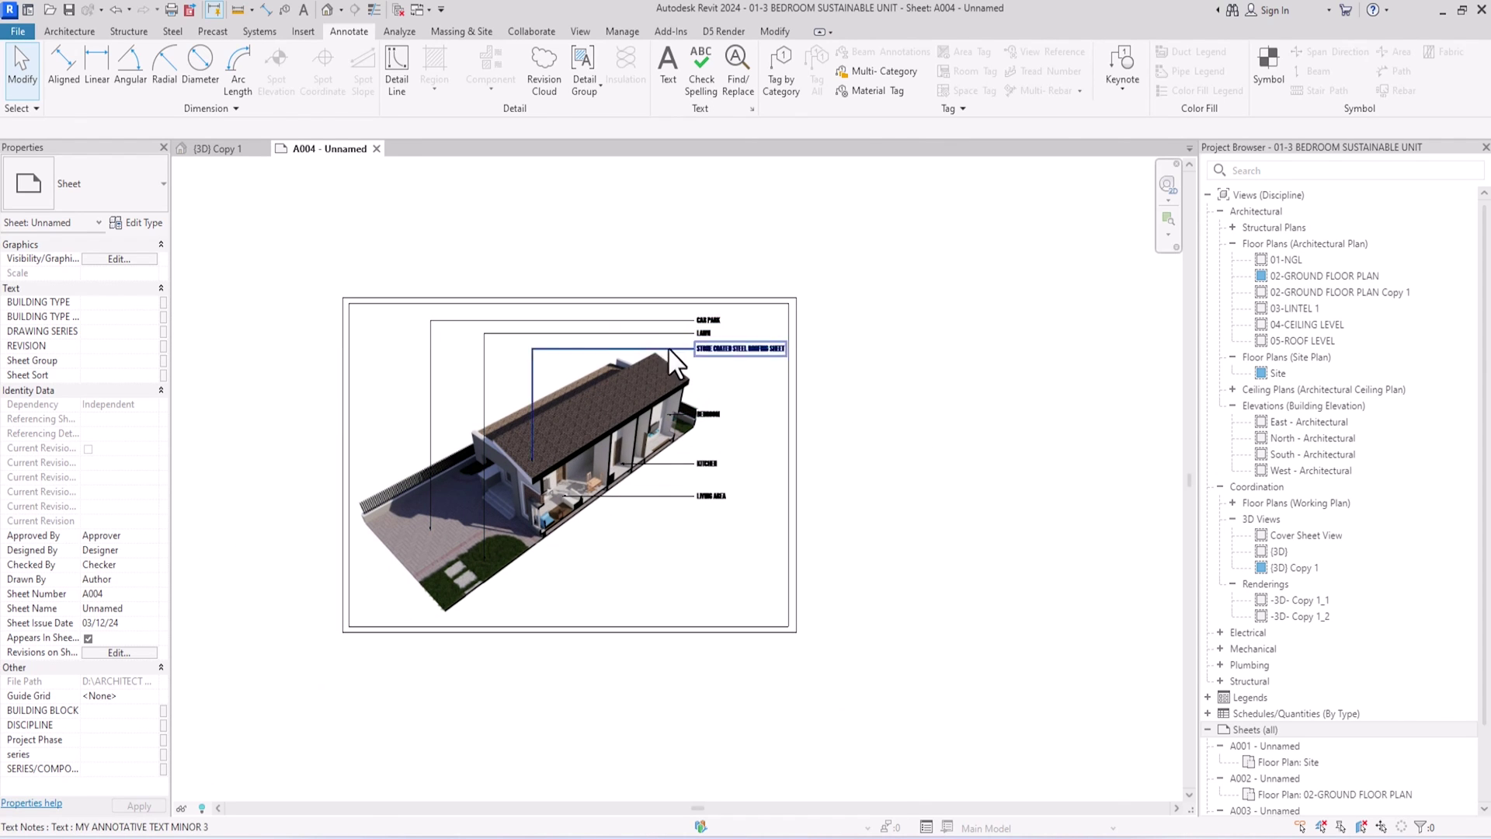